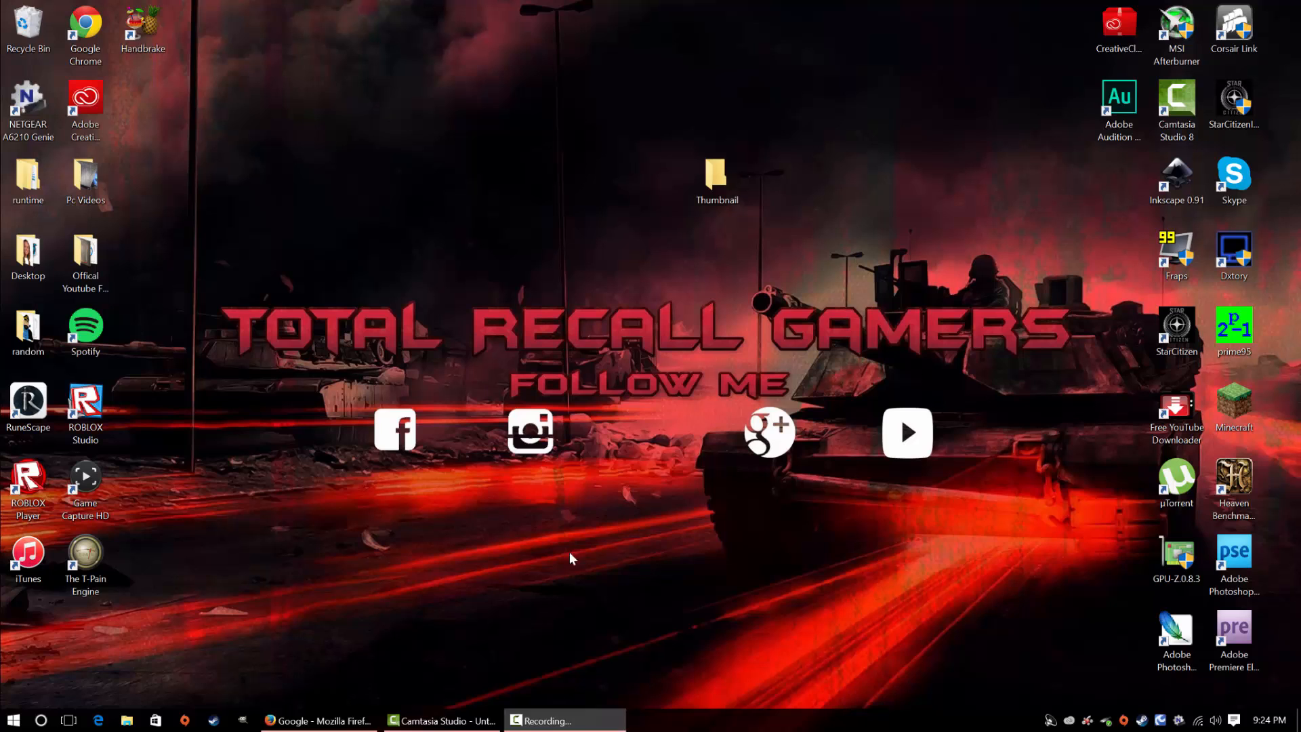
Switch to Firefox and search Google Images for "call of duty warfare logo png"
click(319, 720)
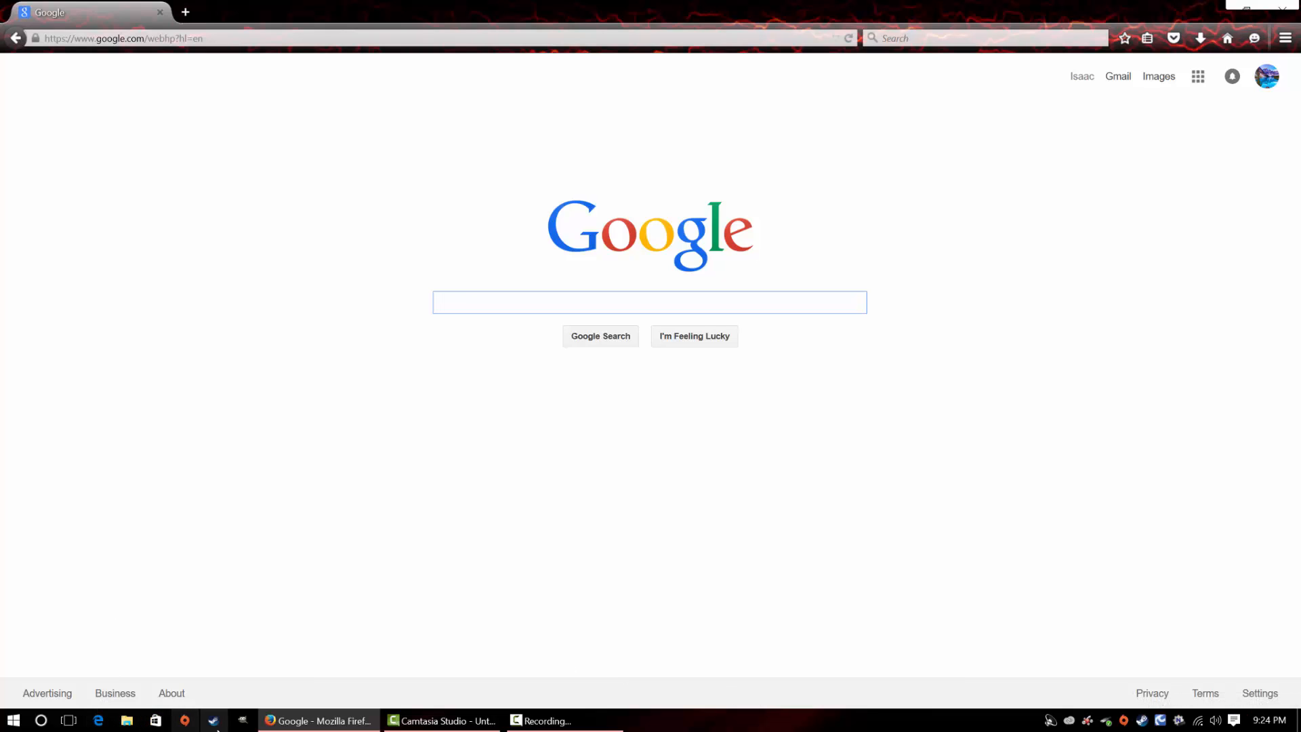
mouse_move(313, 726)
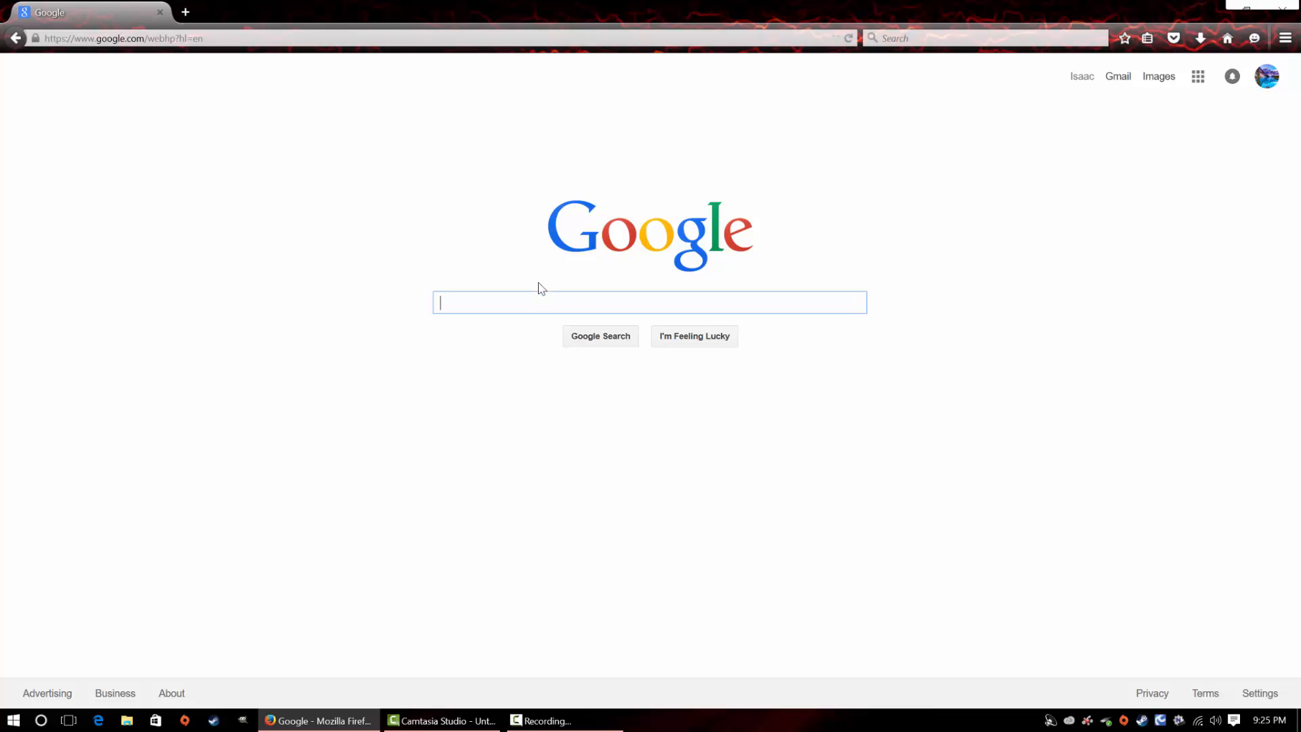
click(526, 296)
text(call)
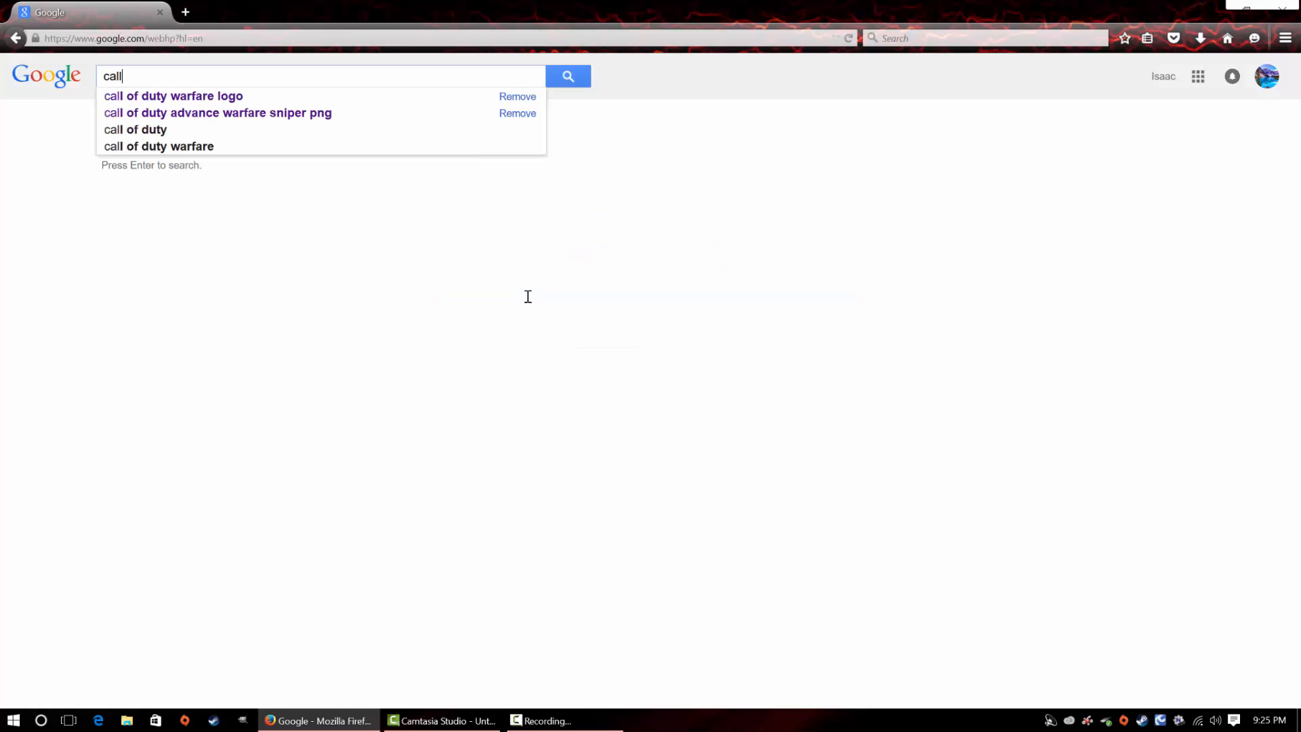
click(233, 99)
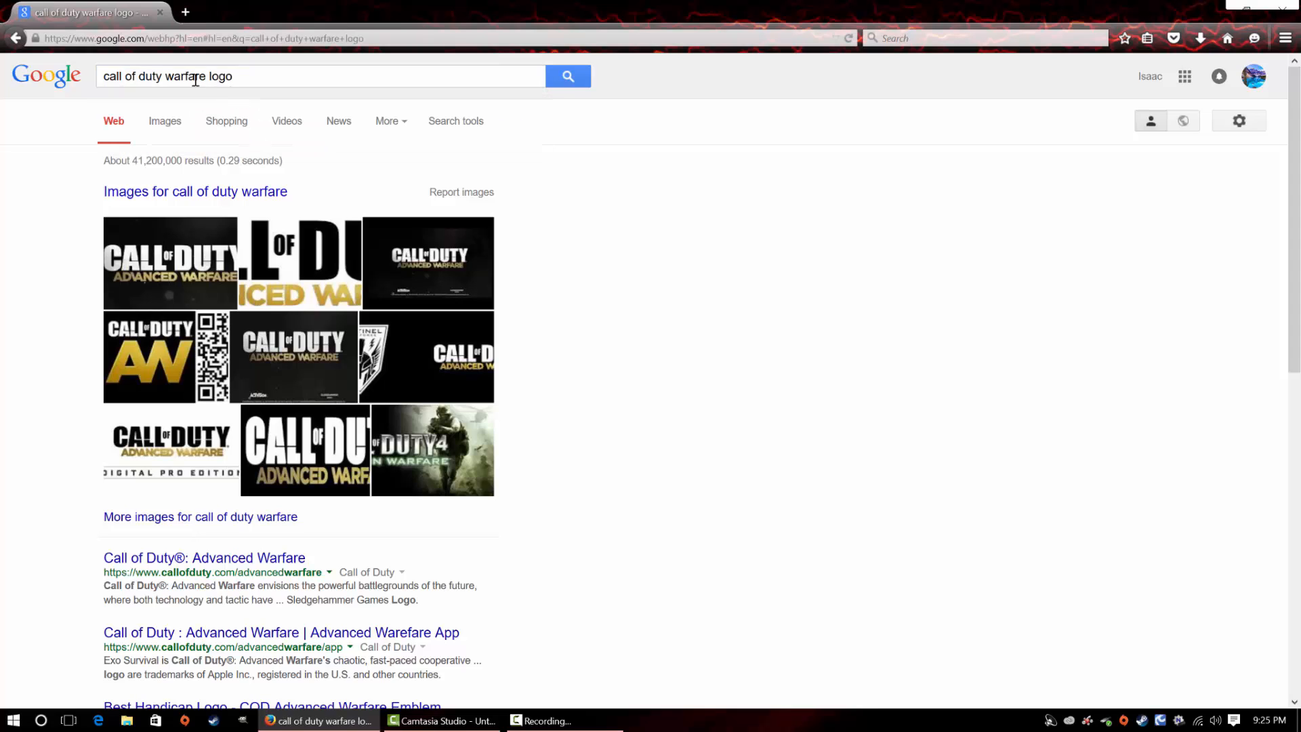
click(263, 75)
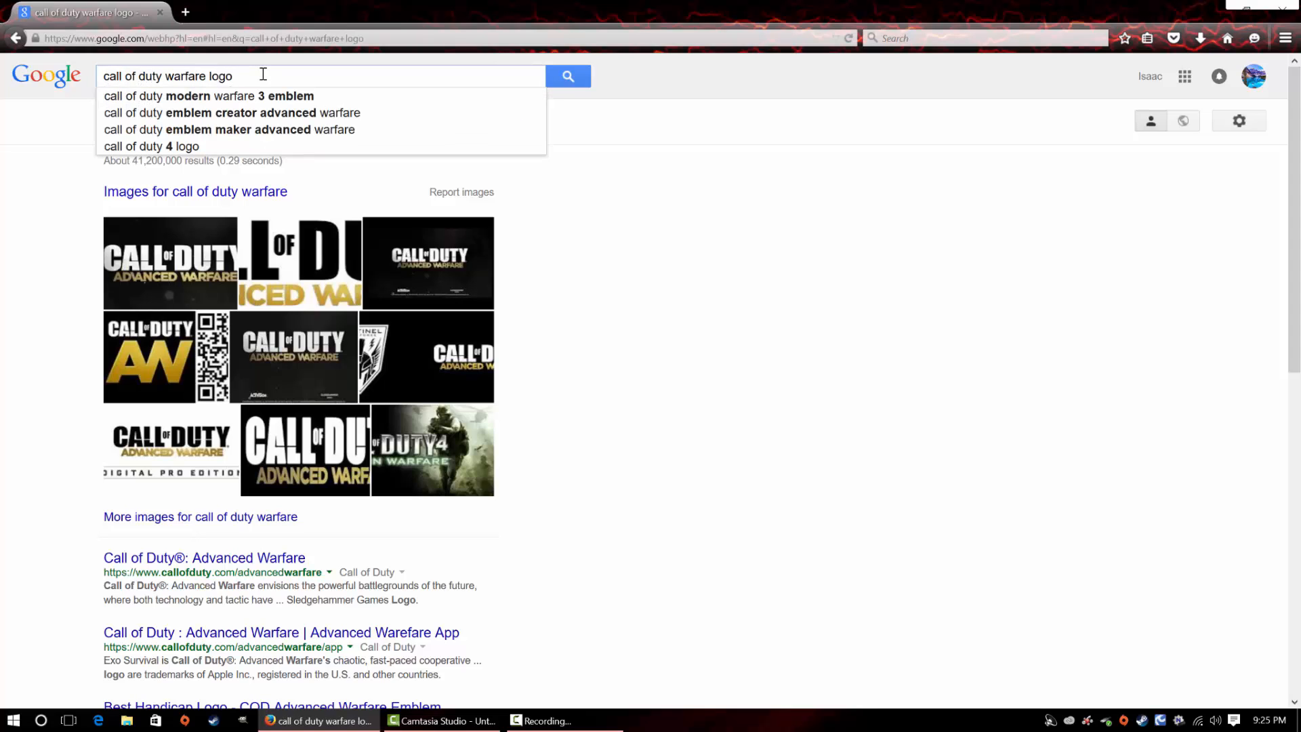
text(png)
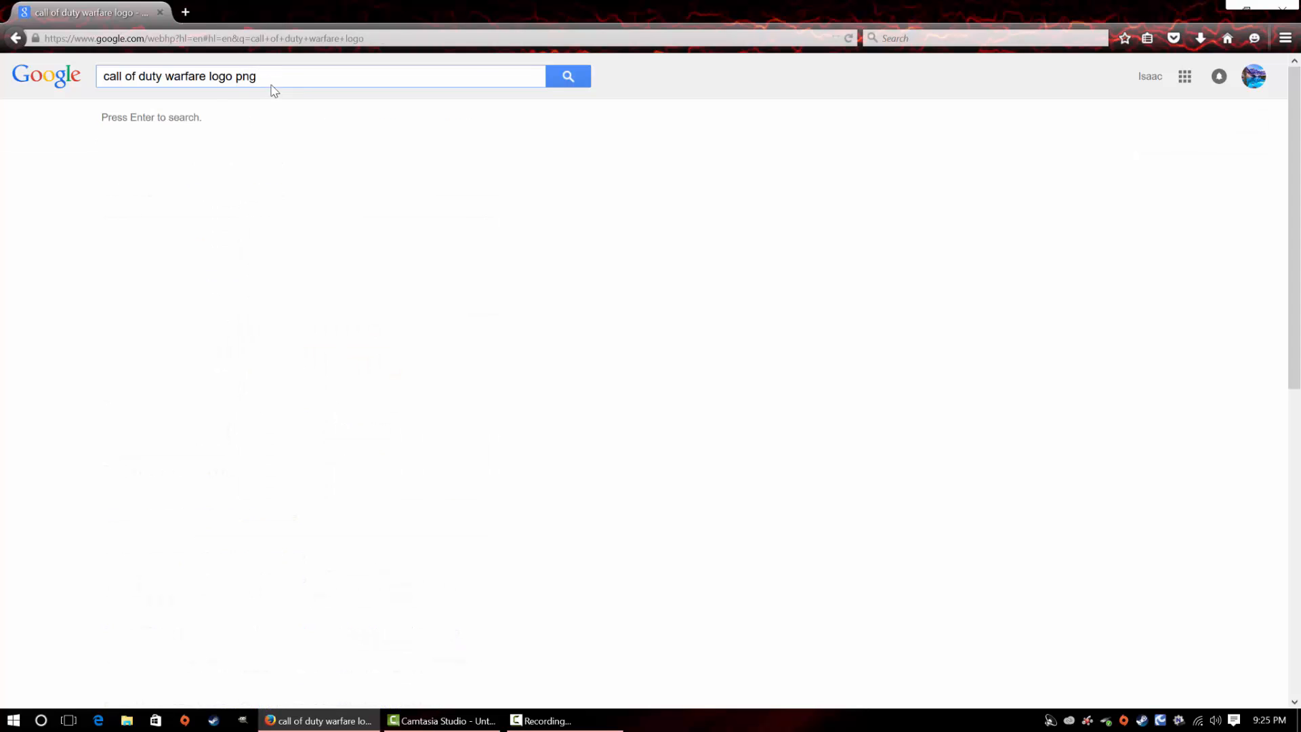
key(Return)
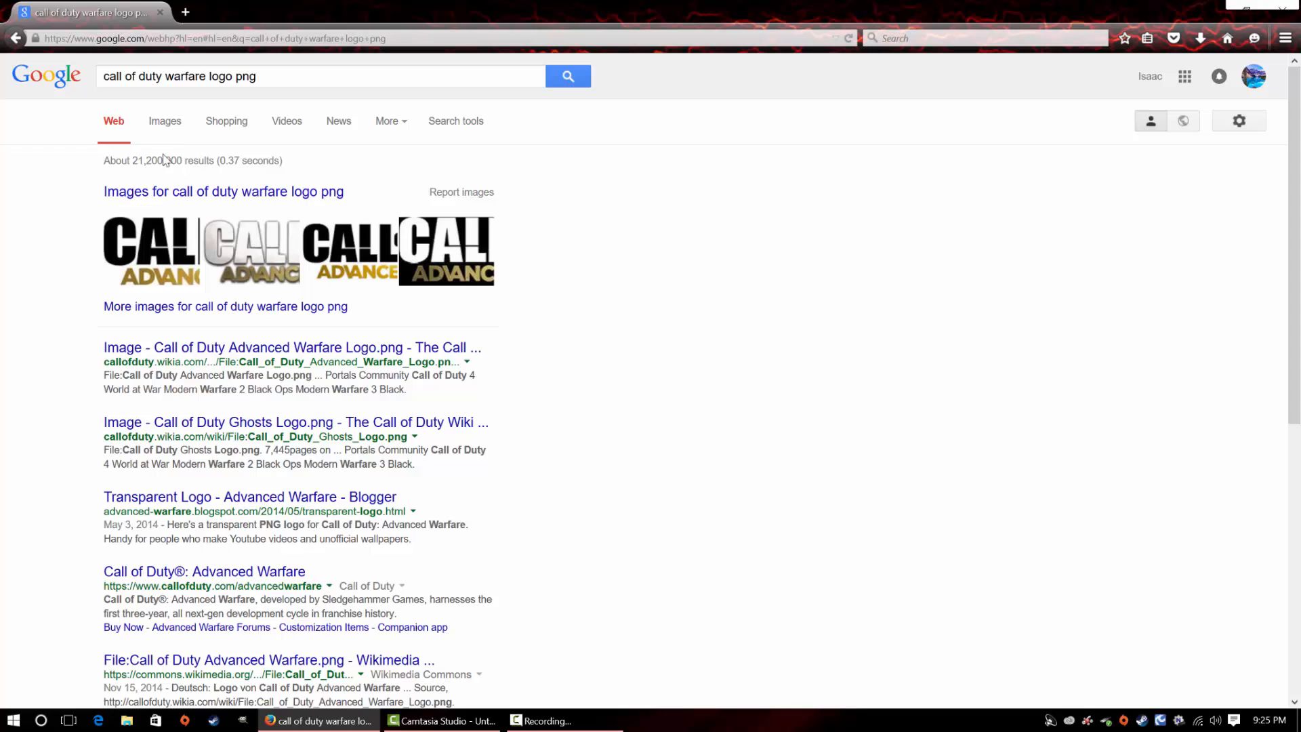
click(165, 122)
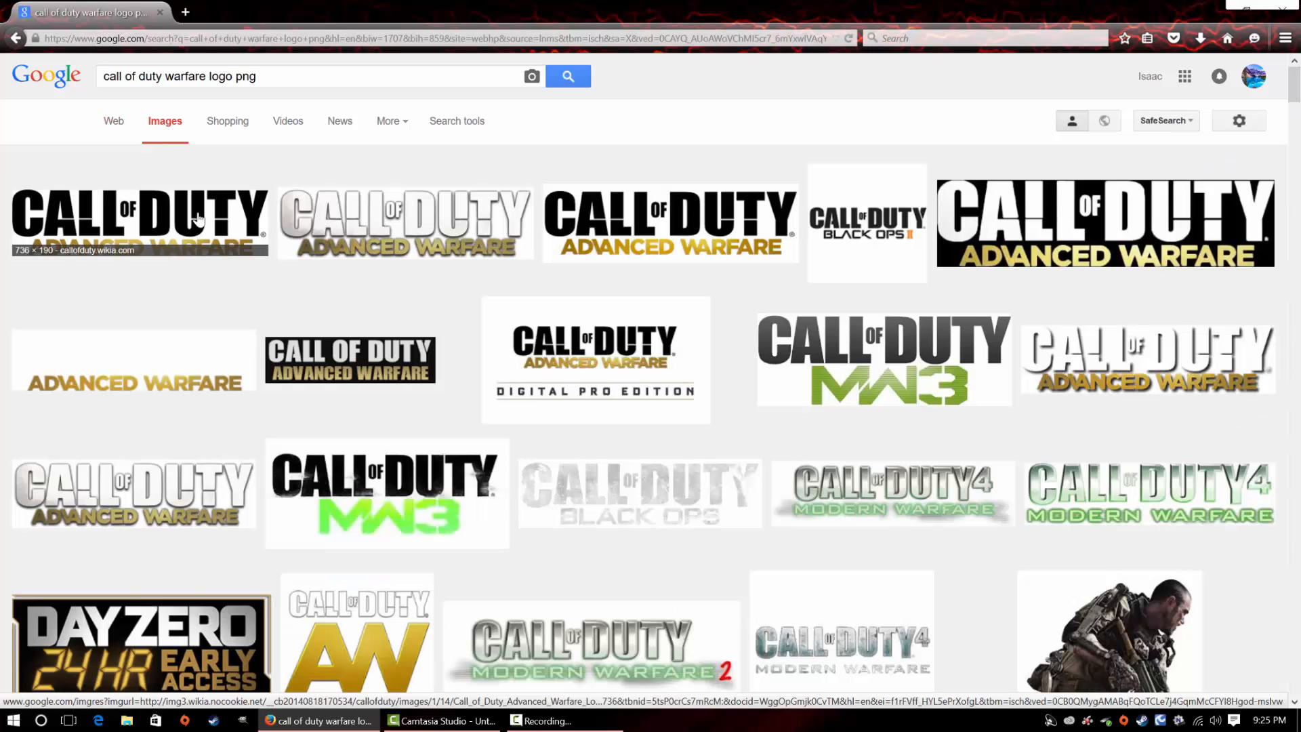
Save the 736 × 190 black-and-gold Call of Duty Advanced Warfare logo from the image results to the desktop
click(198, 218)
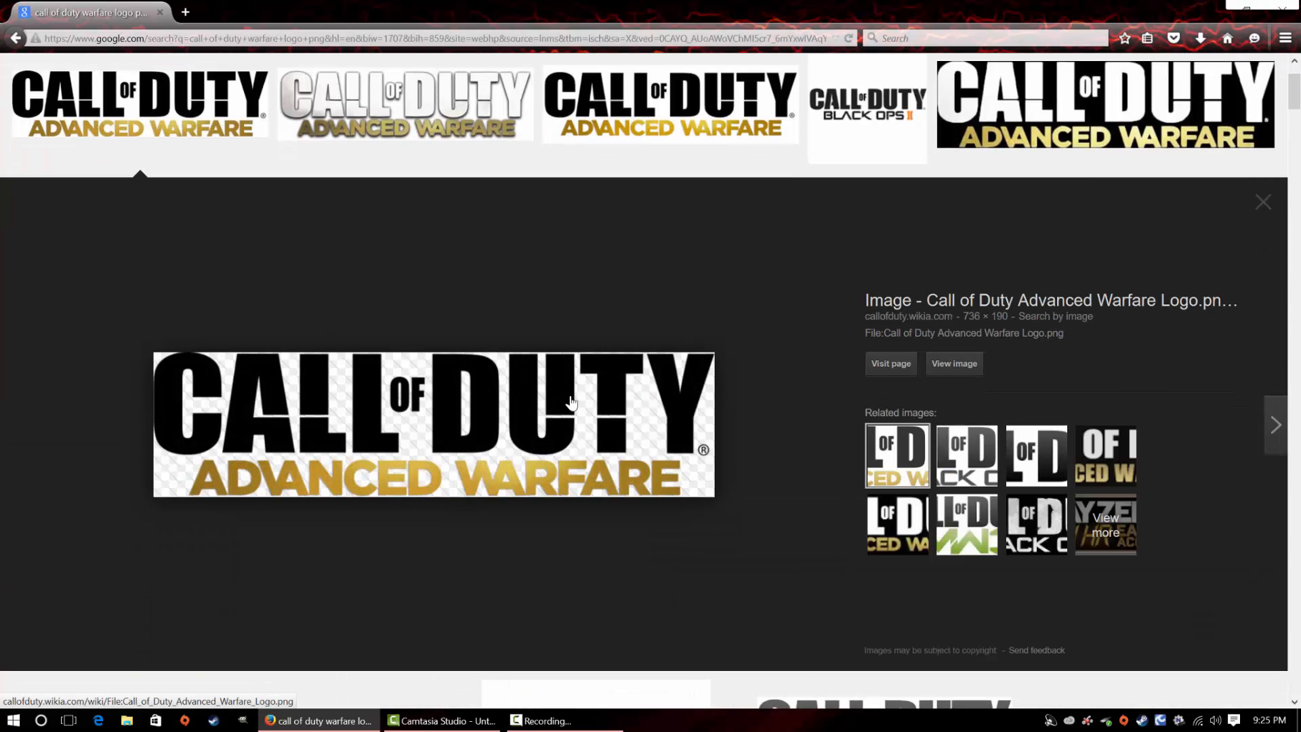
click(1250, 6)
drag(1016, 27, 1120, 28)
drag(791, 345, 507, 254)
Reposition the Thumbnail folder higher on the desktop and move the Call_of_Duty_Advanced_Warfare_Logo file into it
drag(880, 18, 753, 236)
drag(726, 175, 698, 112)
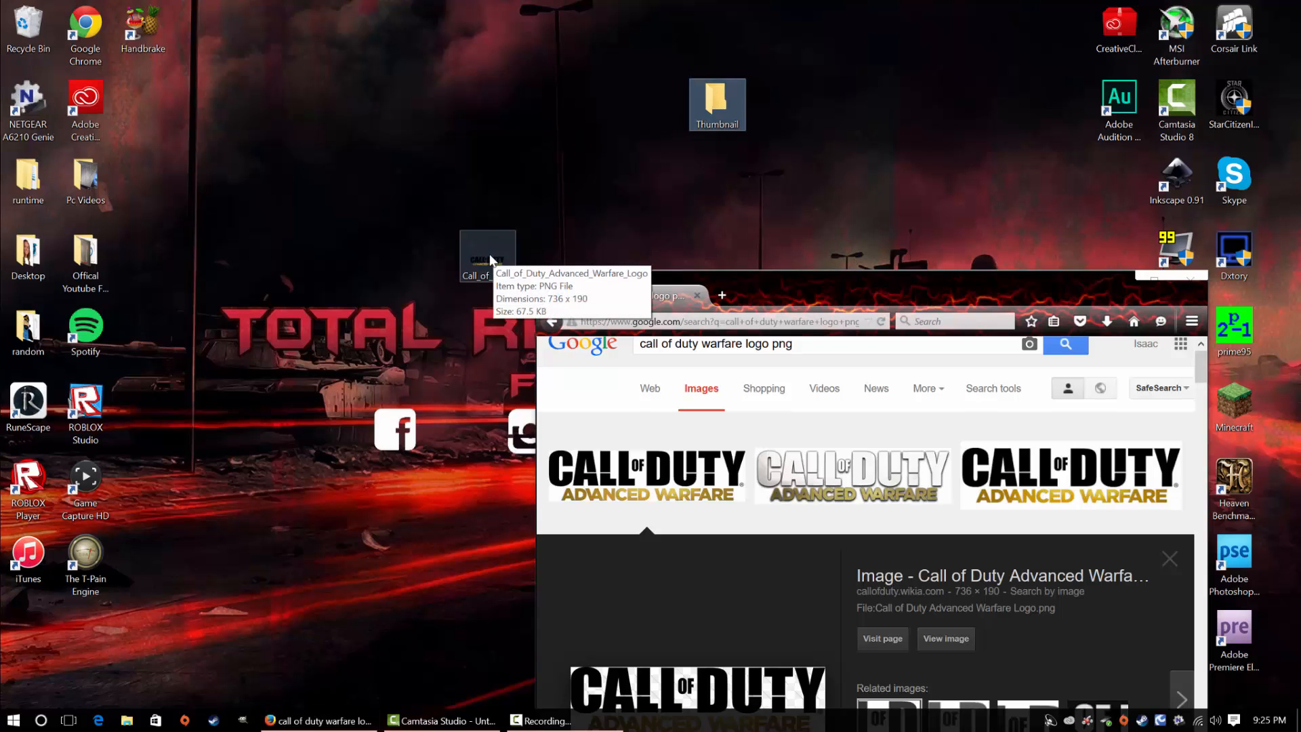
drag(492, 259, 713, 103)
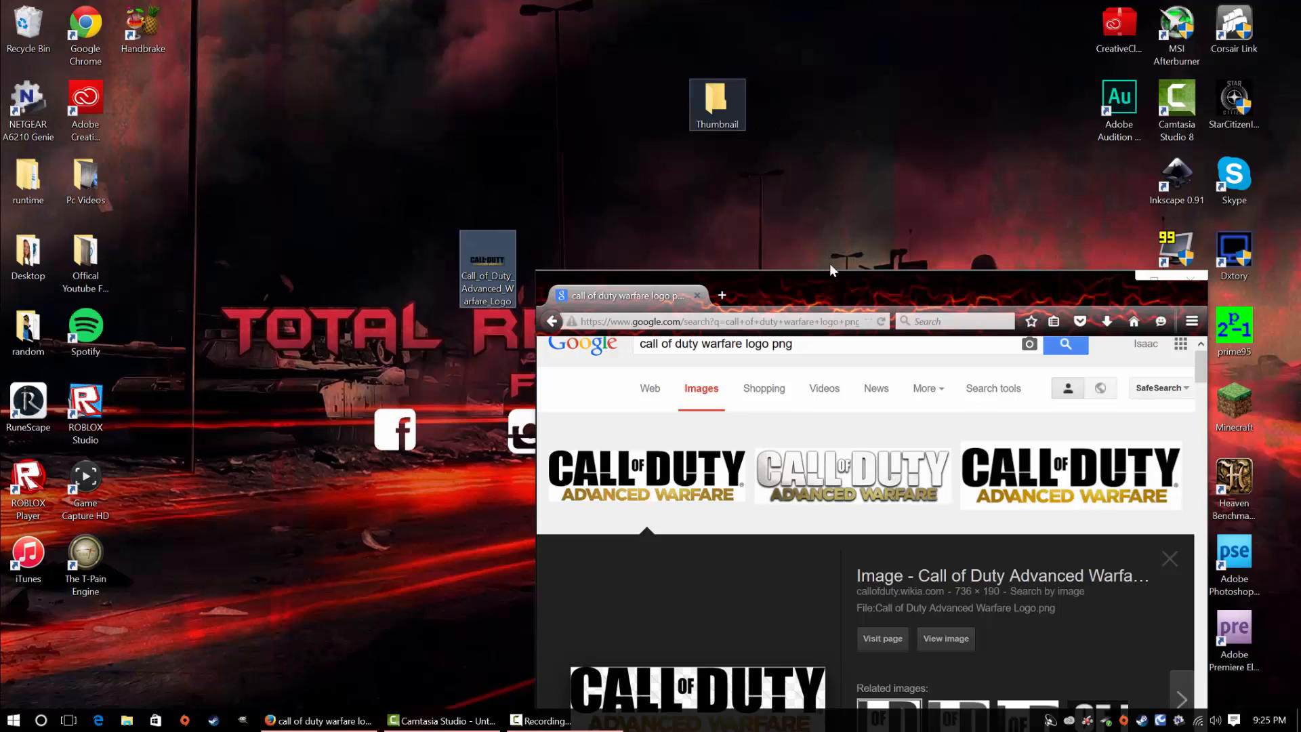
Change the image search to "call of duty warfare map"
drag(717, 227, 704, 31)
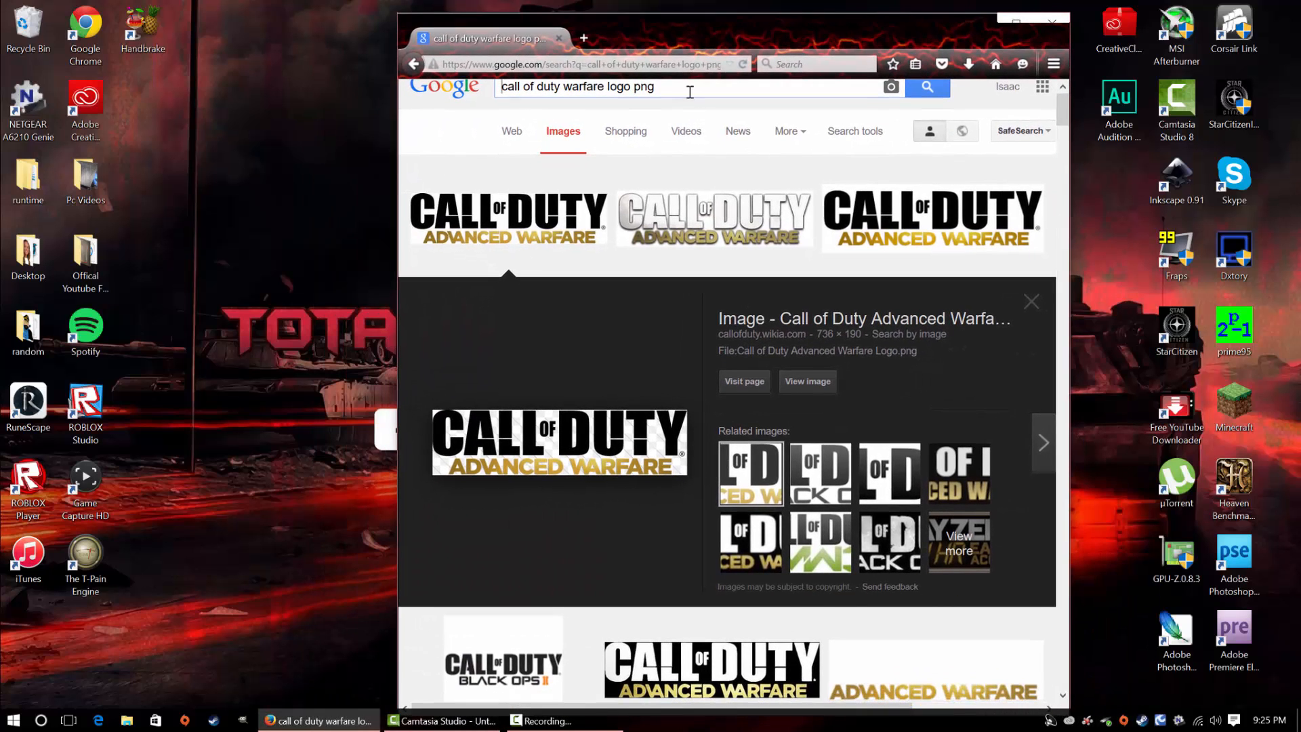
scroll(715, 115, up, 1)
drag(674, 103, 610, 108)
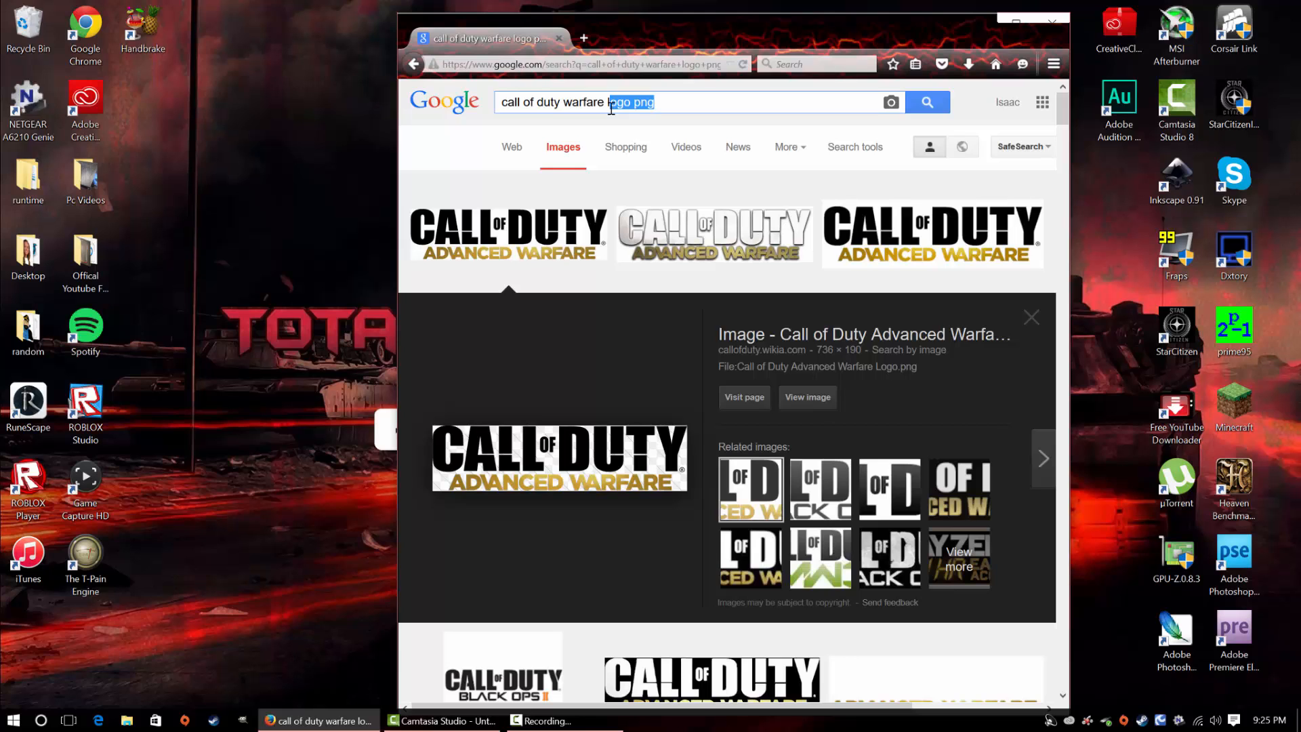
key(BackSpace)
text(map)
key(Return)
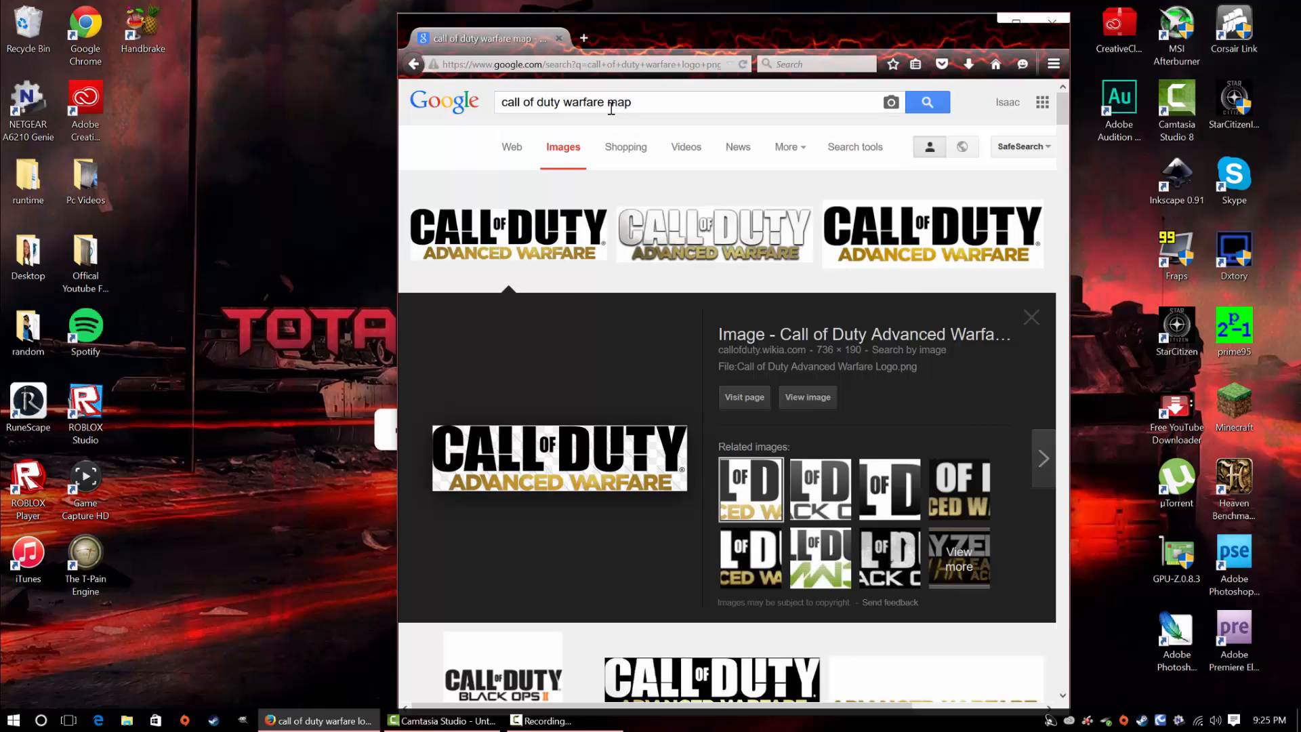
Save the 3840 × 2160 Advanced Warfare gameplay screenshot from the results to the desktop and move it into the Thumbnail folder
scroll(726, 226, down, 5)
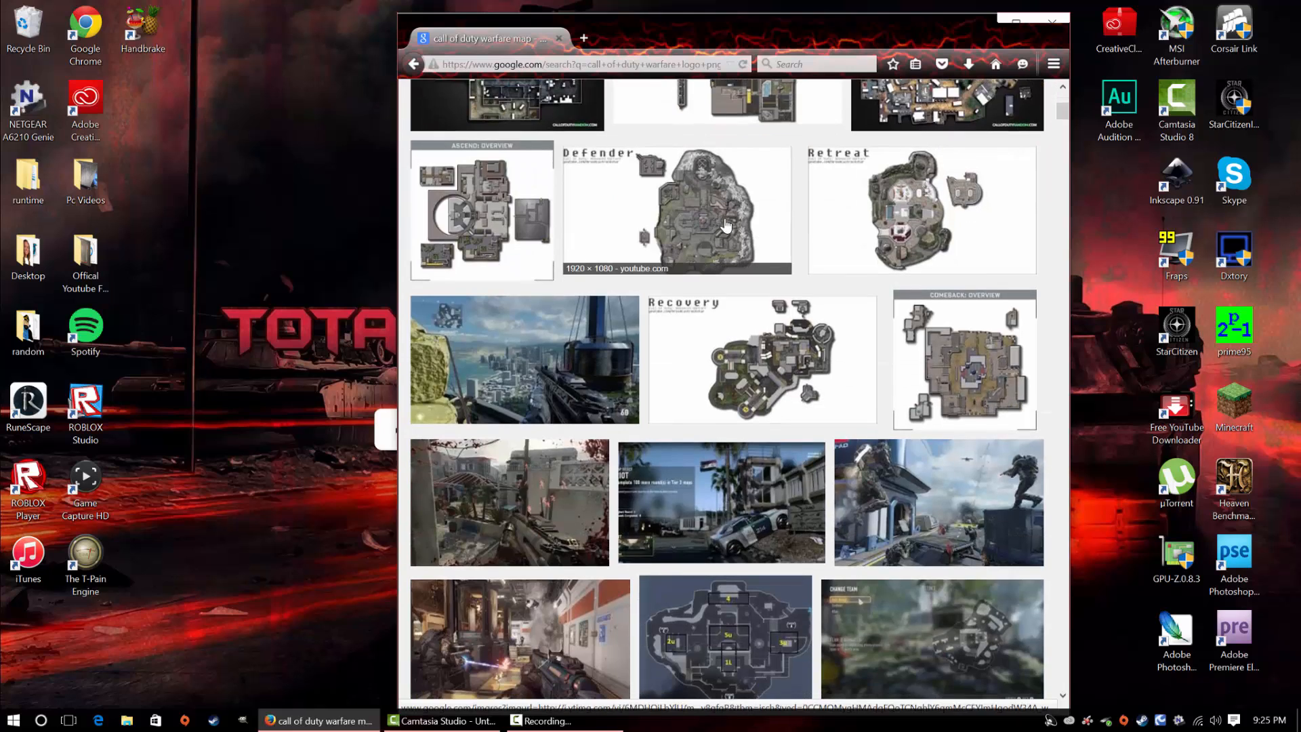
scroll(755, 263, down, 3)
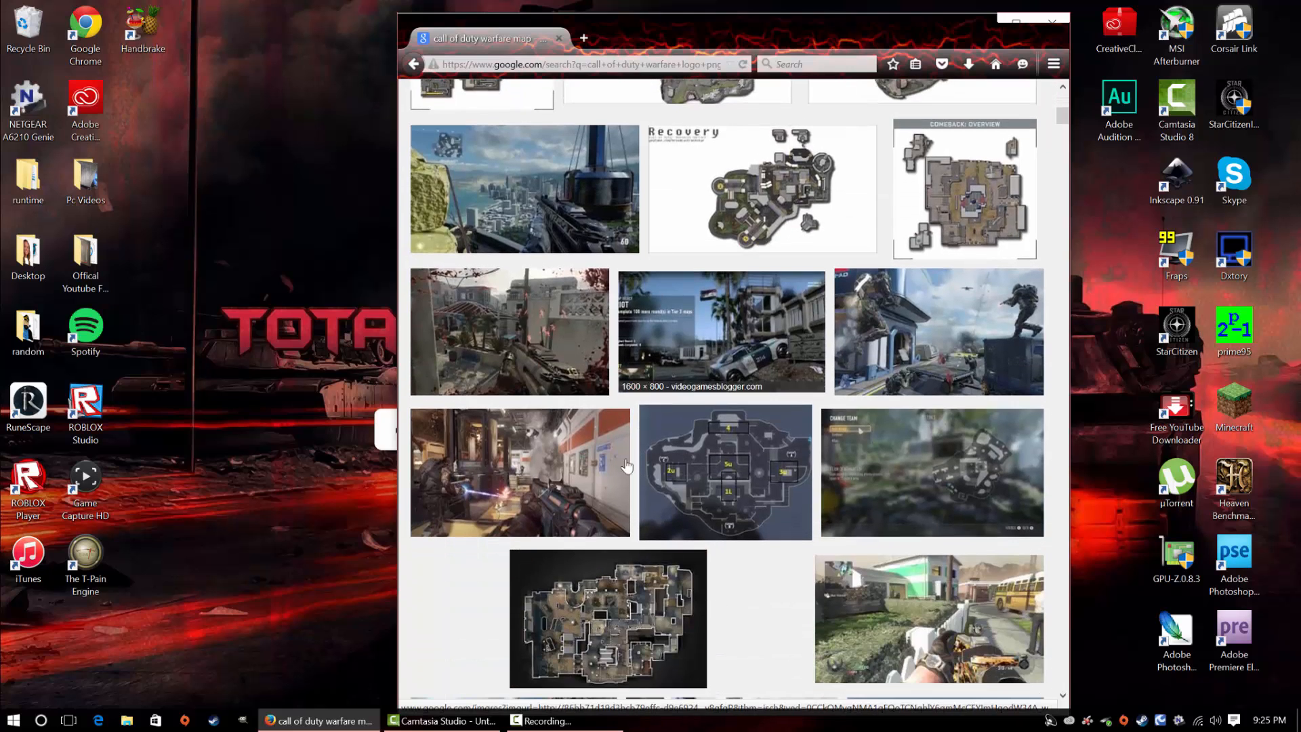
click(627, 466)
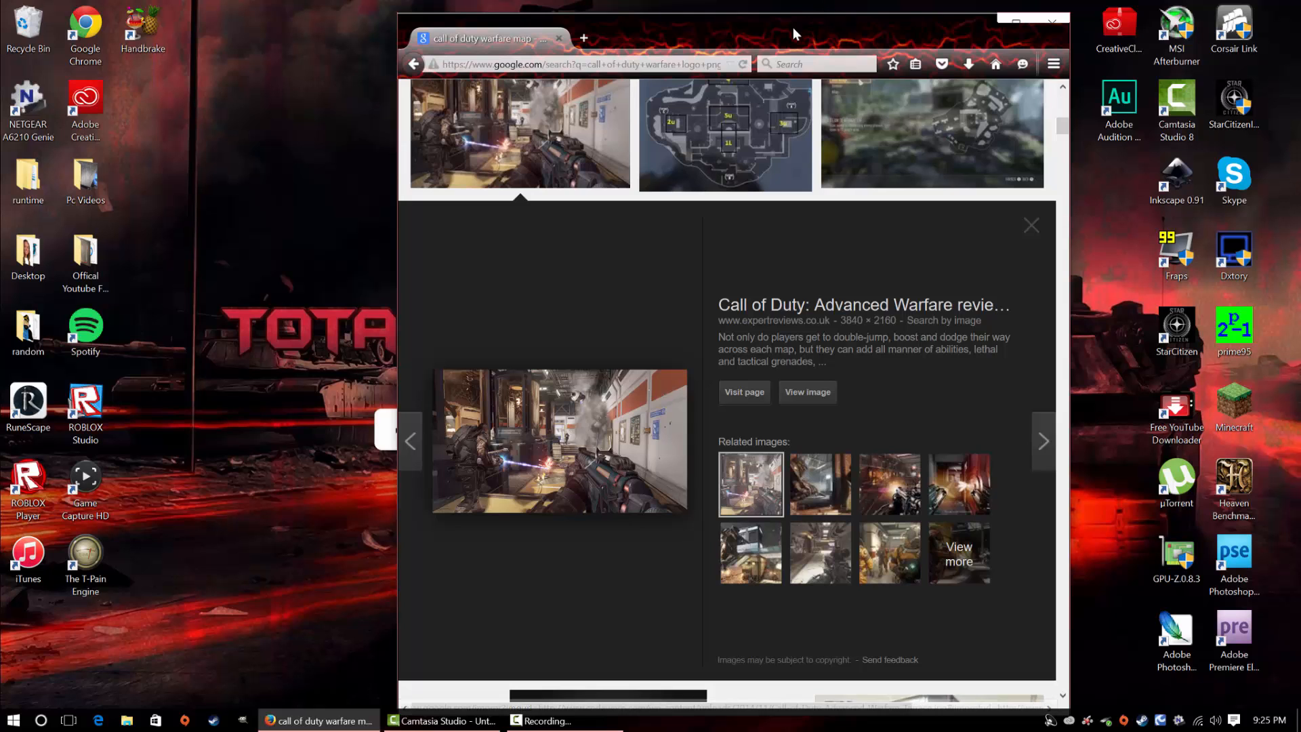
drag(793, 27, 1064, 43)
drag(855, 478, 572, 256)
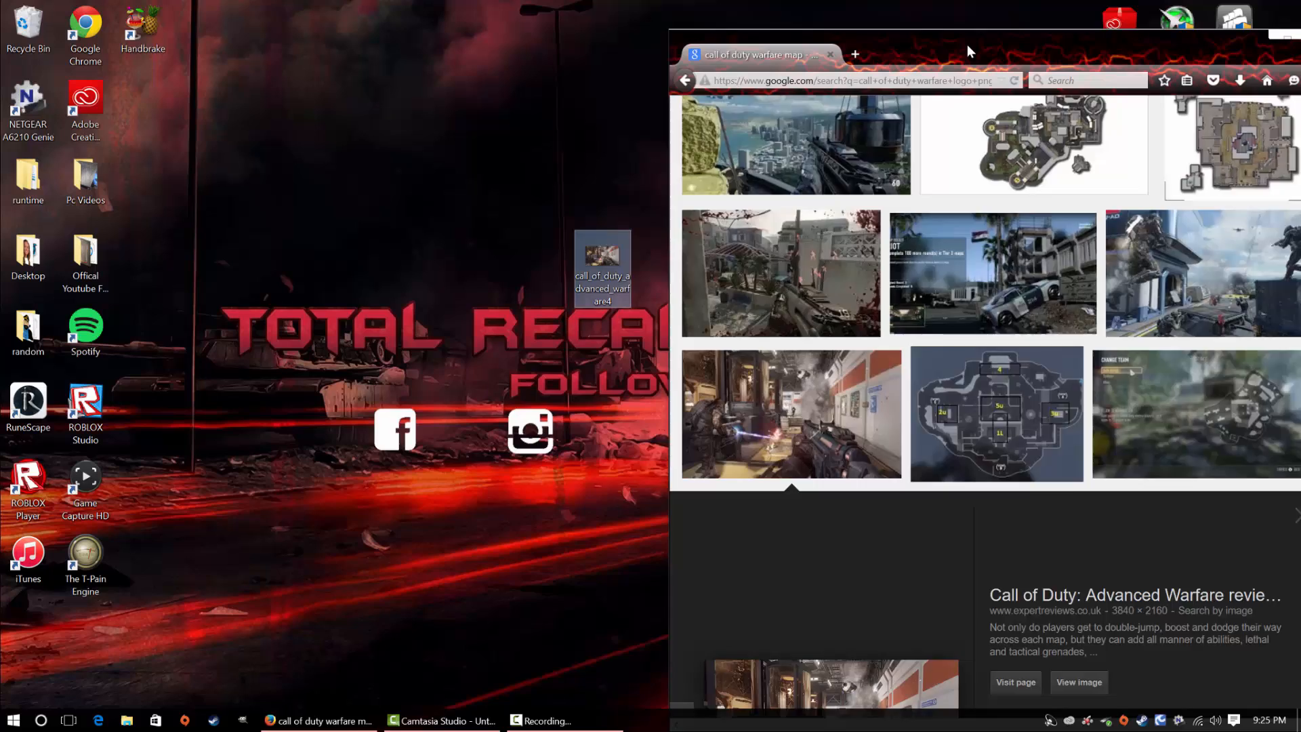
drag(966, 45, 527, 307)
drag(602, 256, 708, 112)
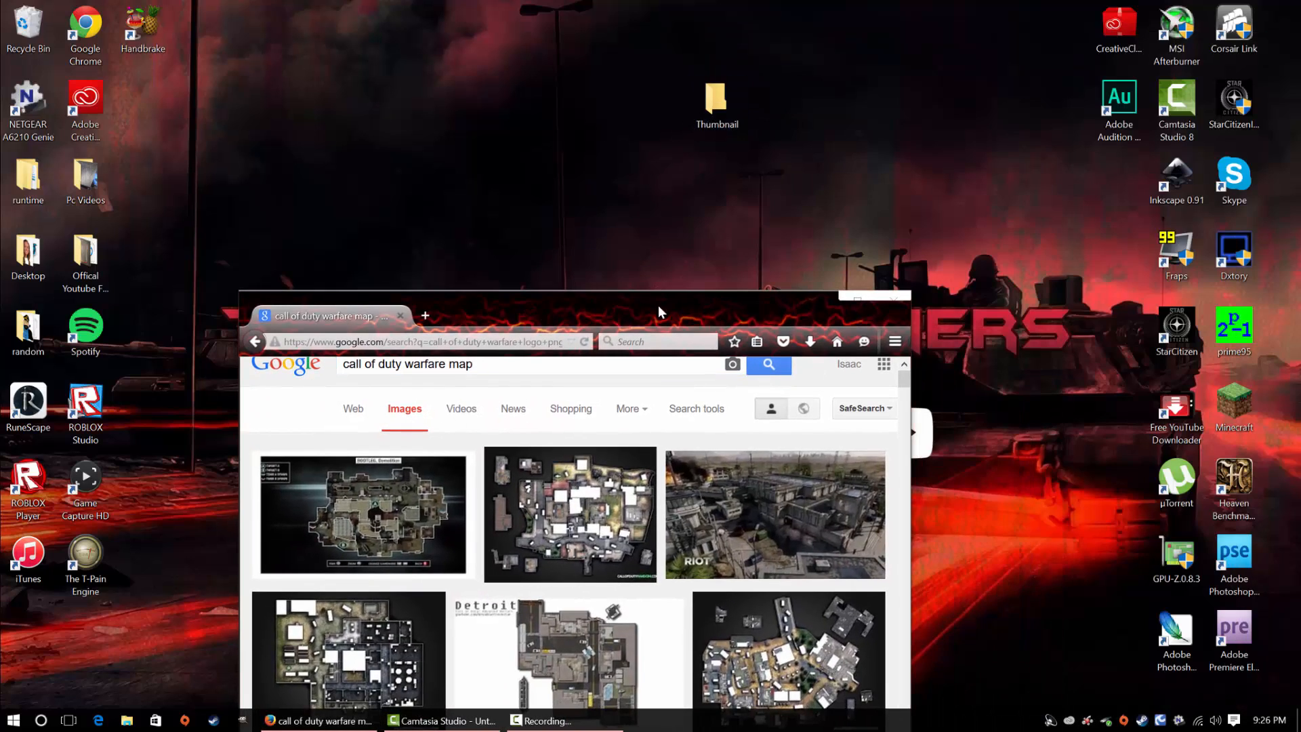
Replace the image search with "call of duty advanced warfare"
drag(661, 311, 766, 54)
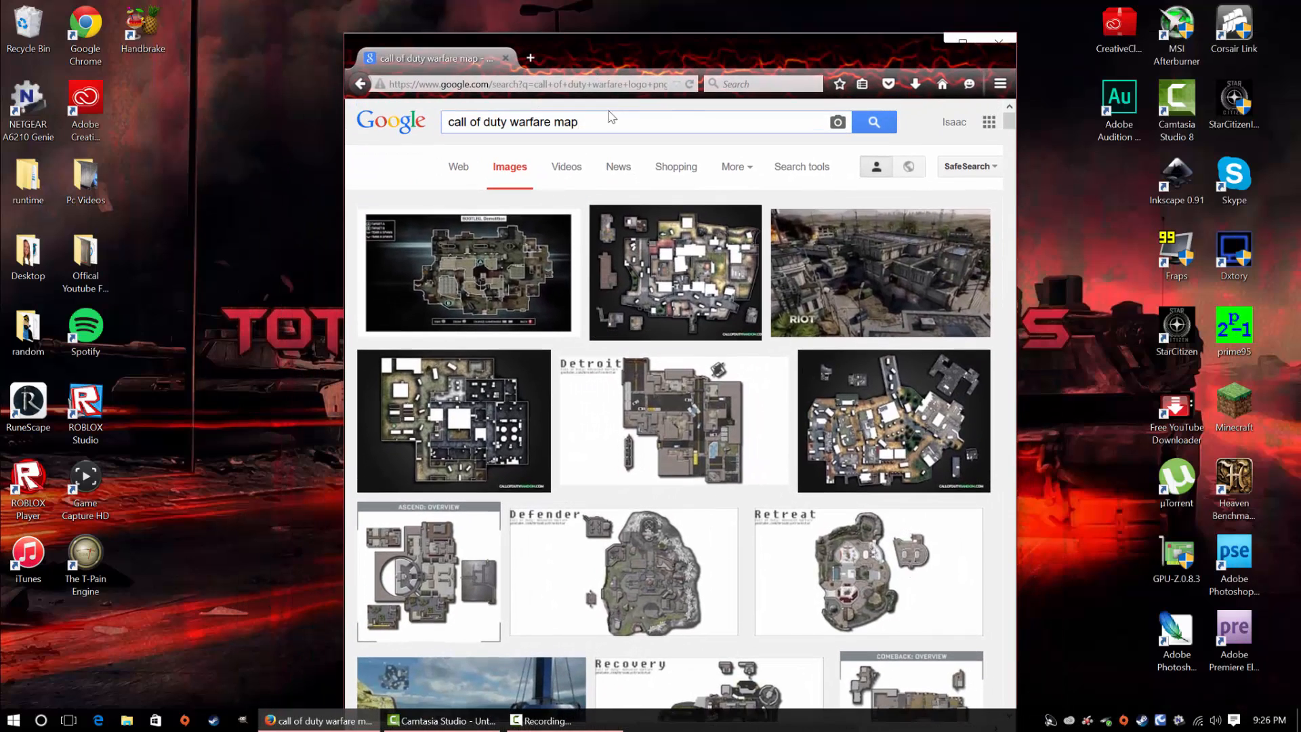
drag(581, 122, 432, 127)
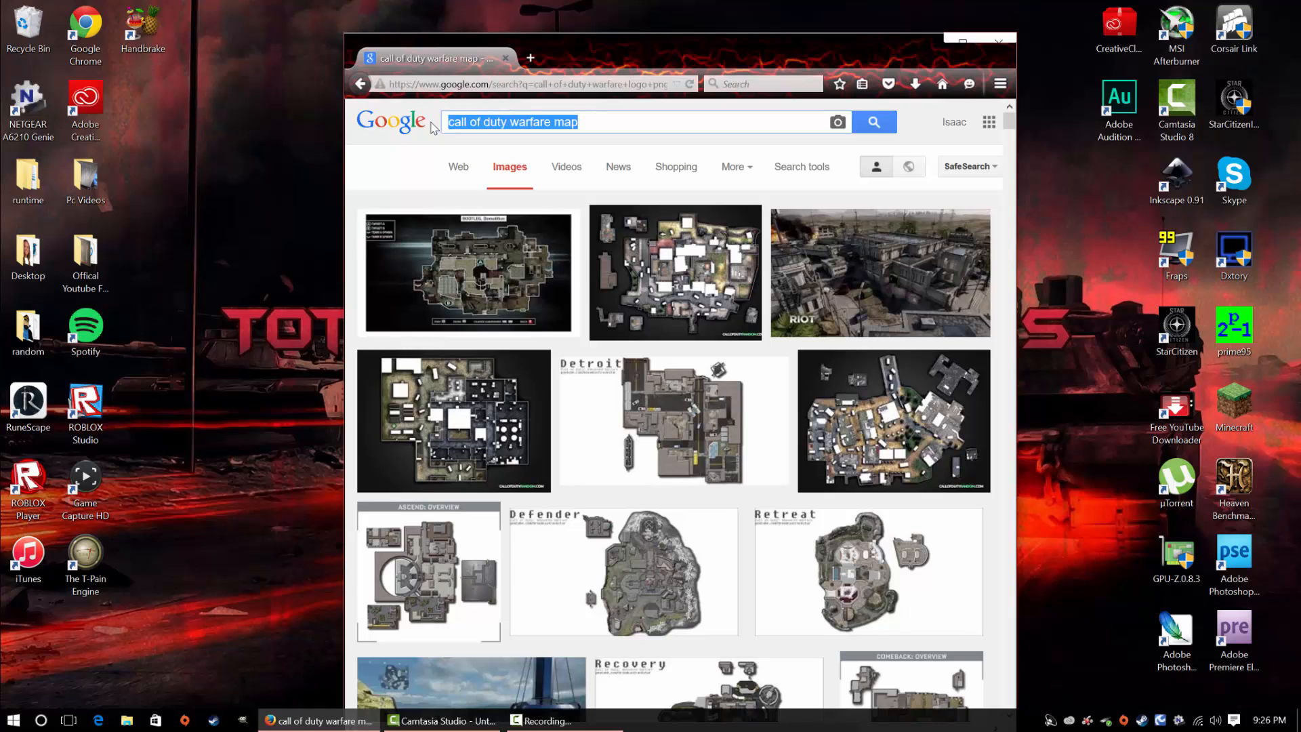
key(BackSpace)
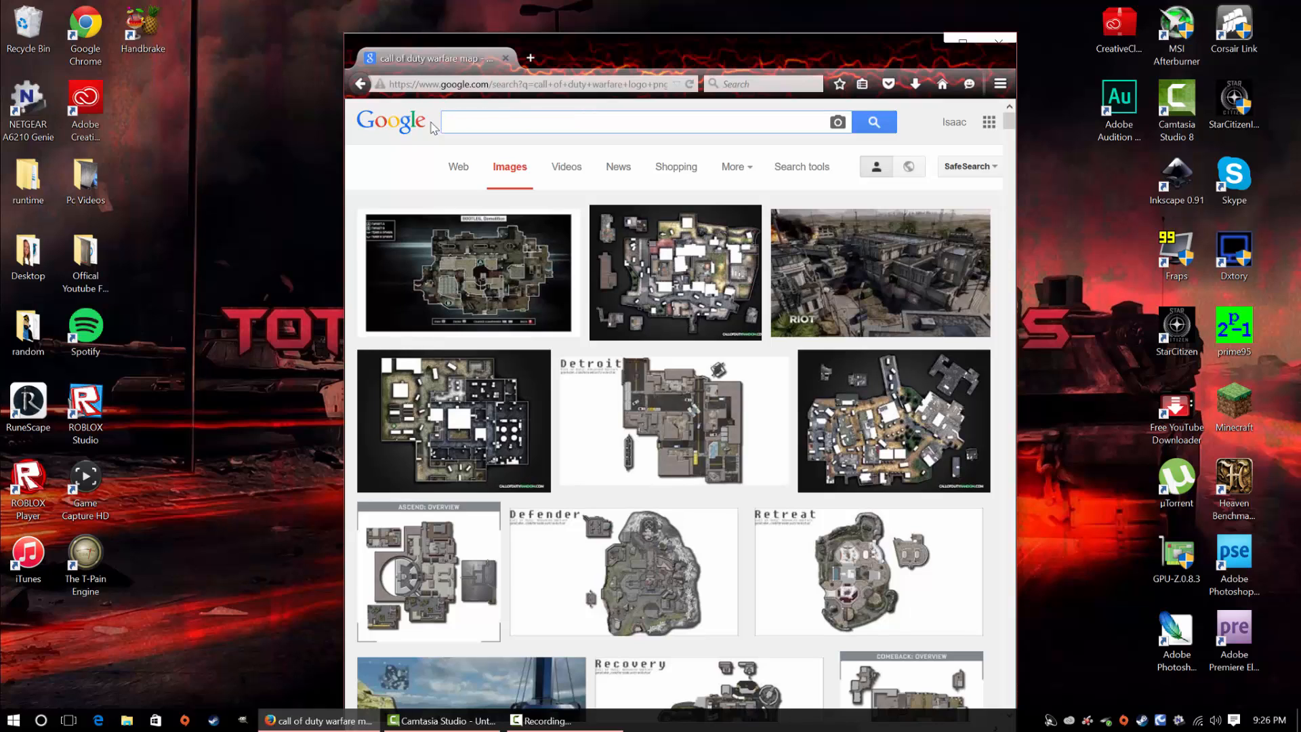
text(call )
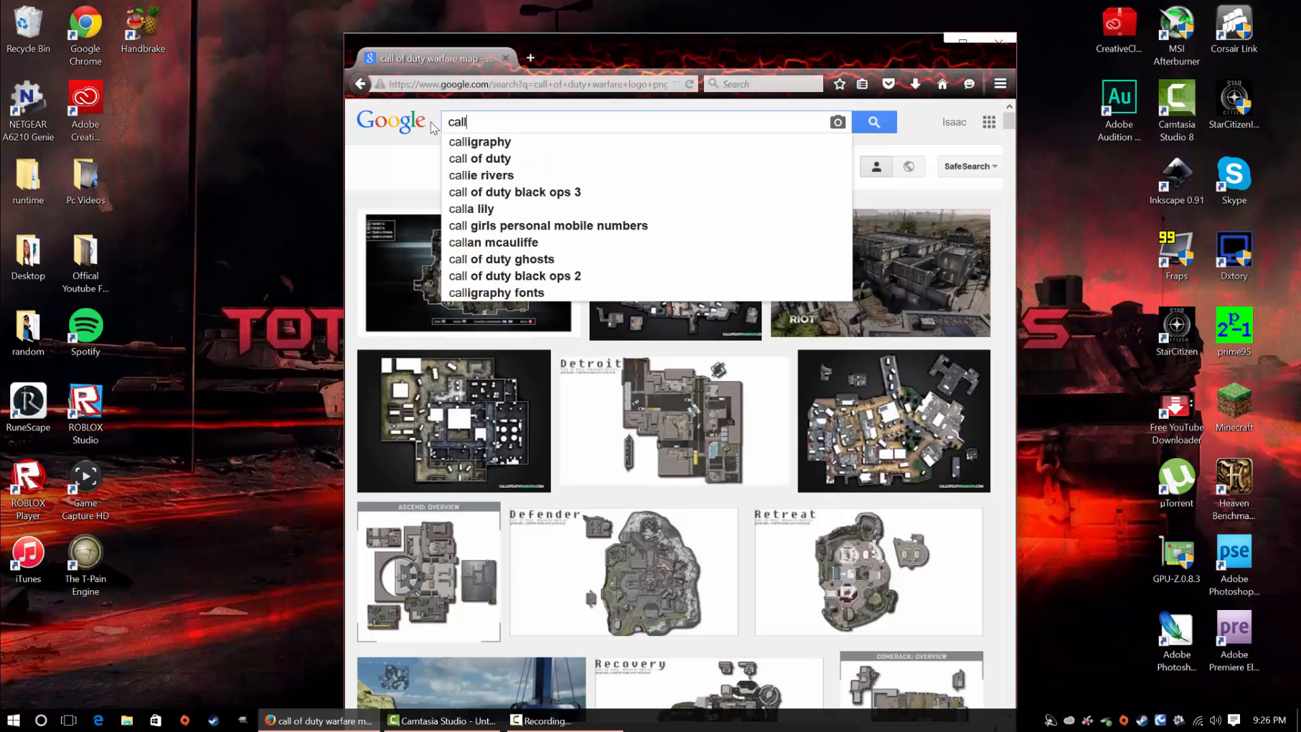
text(od duty)
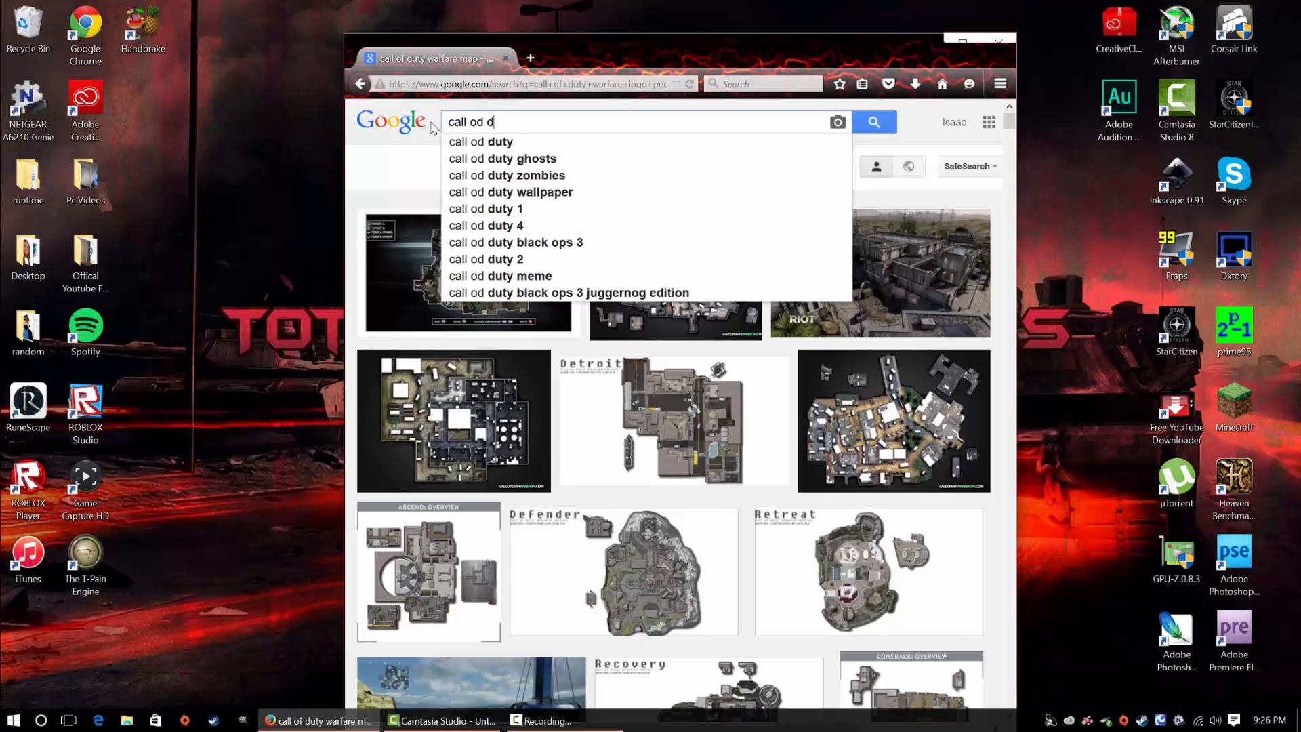
key(BackSpace)
key(BackSpace)
key(BackSpace)
key(BackSpace)
key(BackSpace)
key(BackSpace)
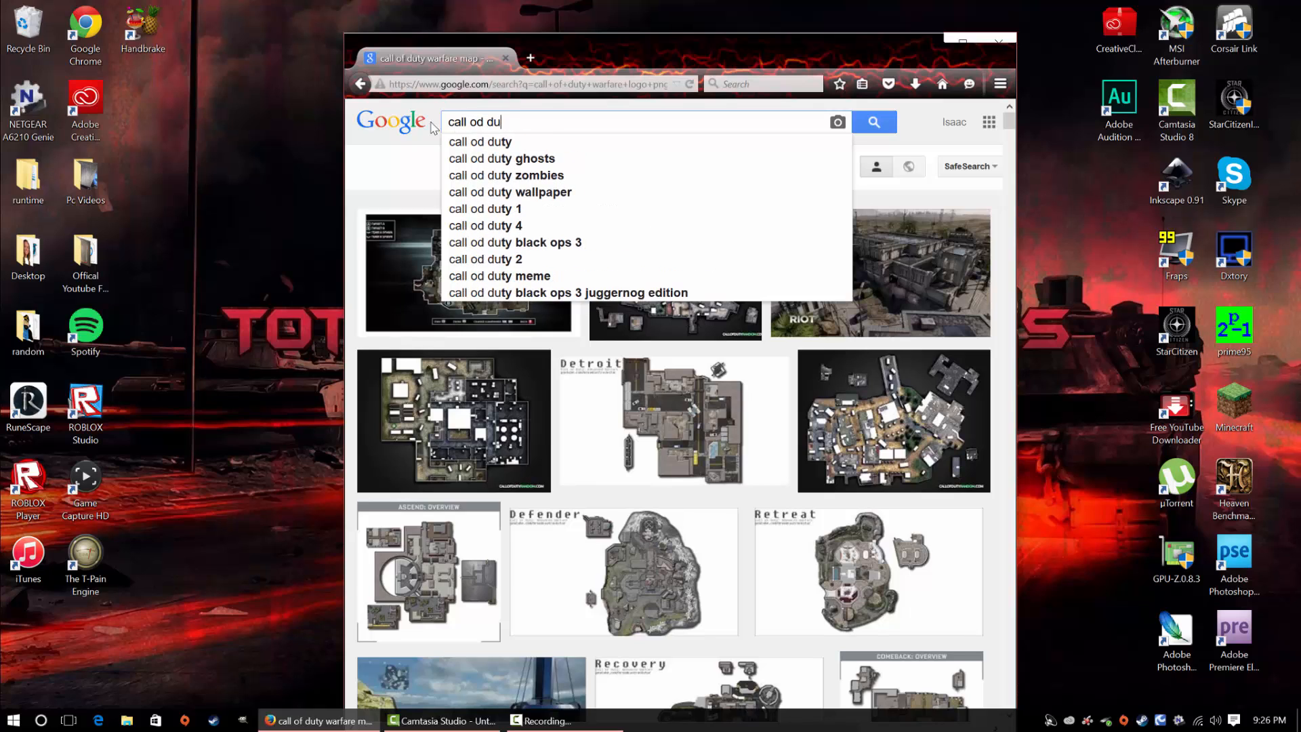
text(f duty a)
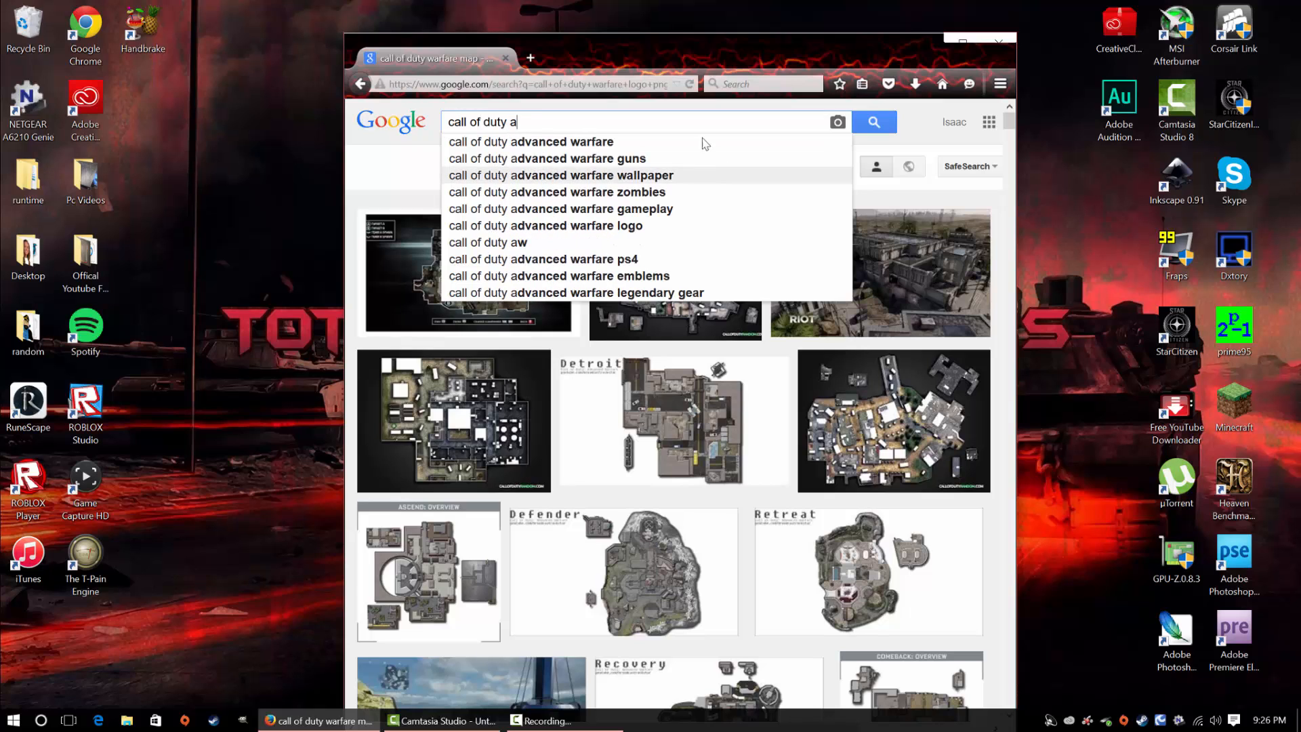
click(515, 141)
Preview the 1600 × 900 transparent image of the soldier's back among the related images of the exoskeleton soldier result
drag(850, 55, 899, 0)
scroll(759, 421, down, 2)
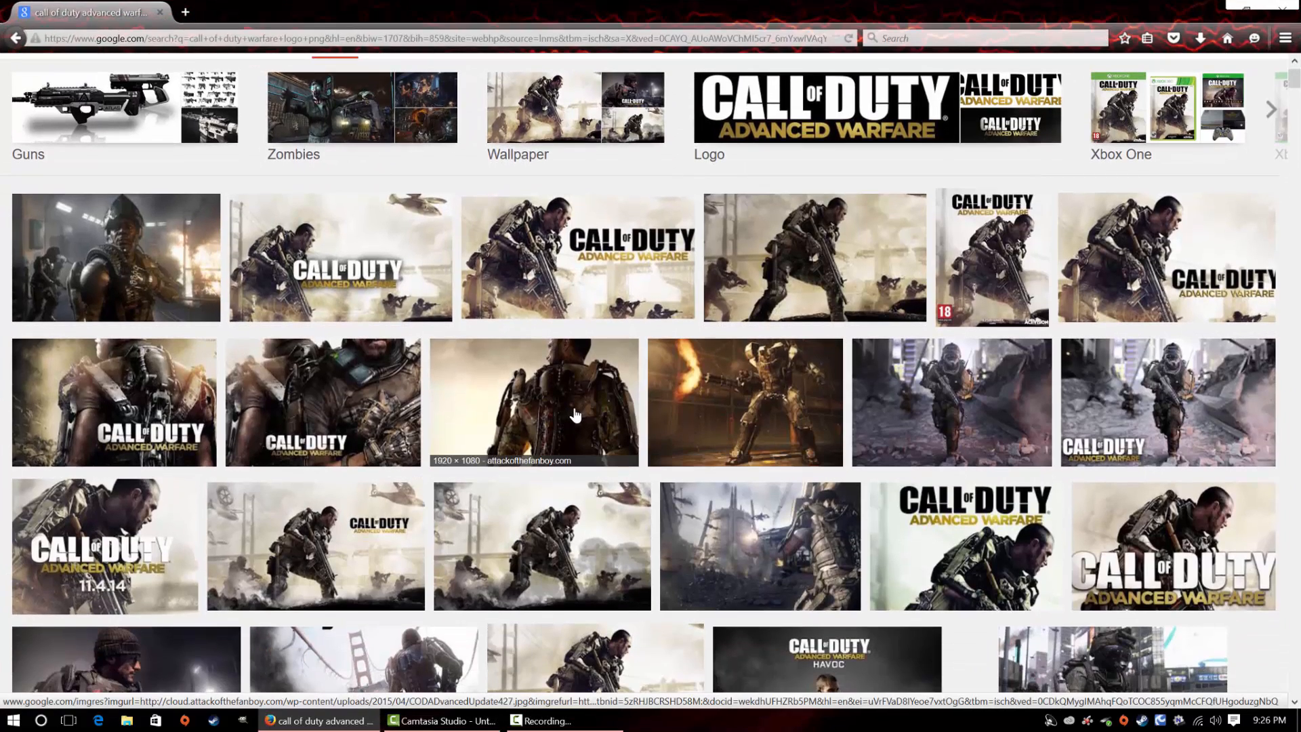
click(569, 415)
click(1057, 552)
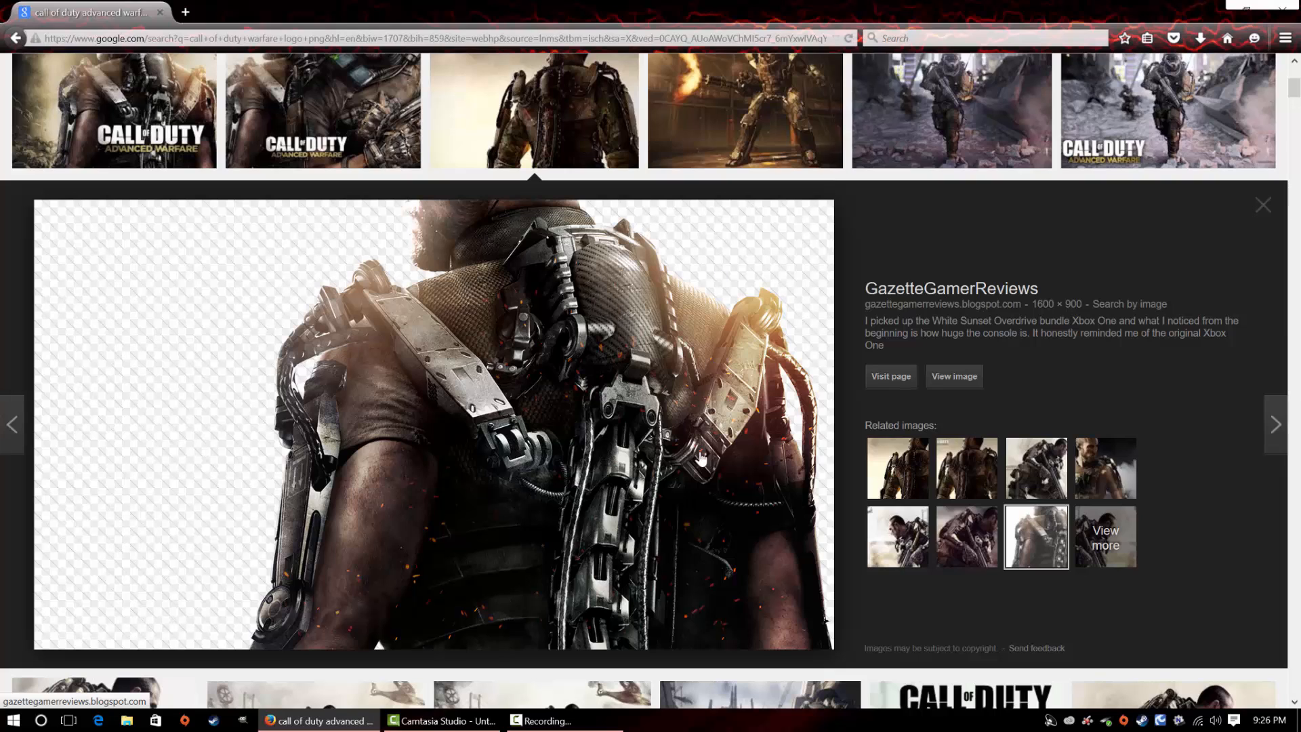
scroll(701, 459, up, 5)
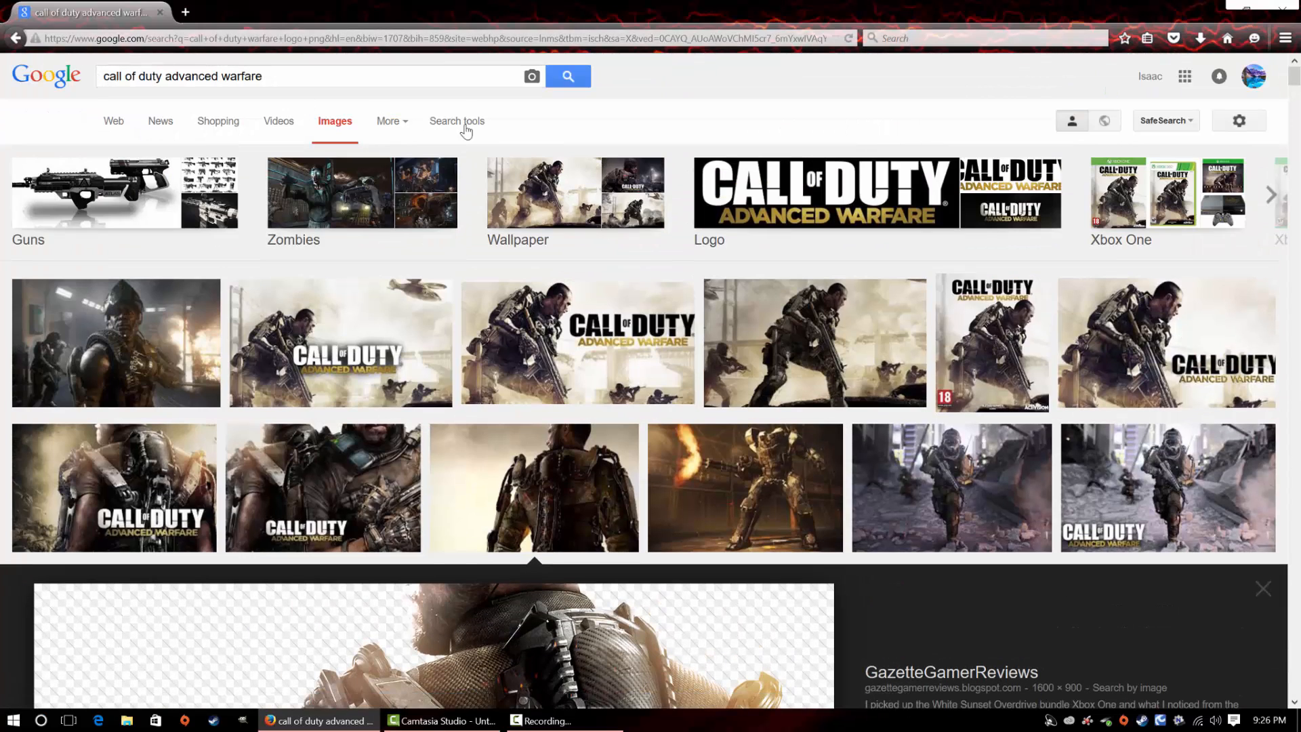
scroll(612, 422, down, 3)
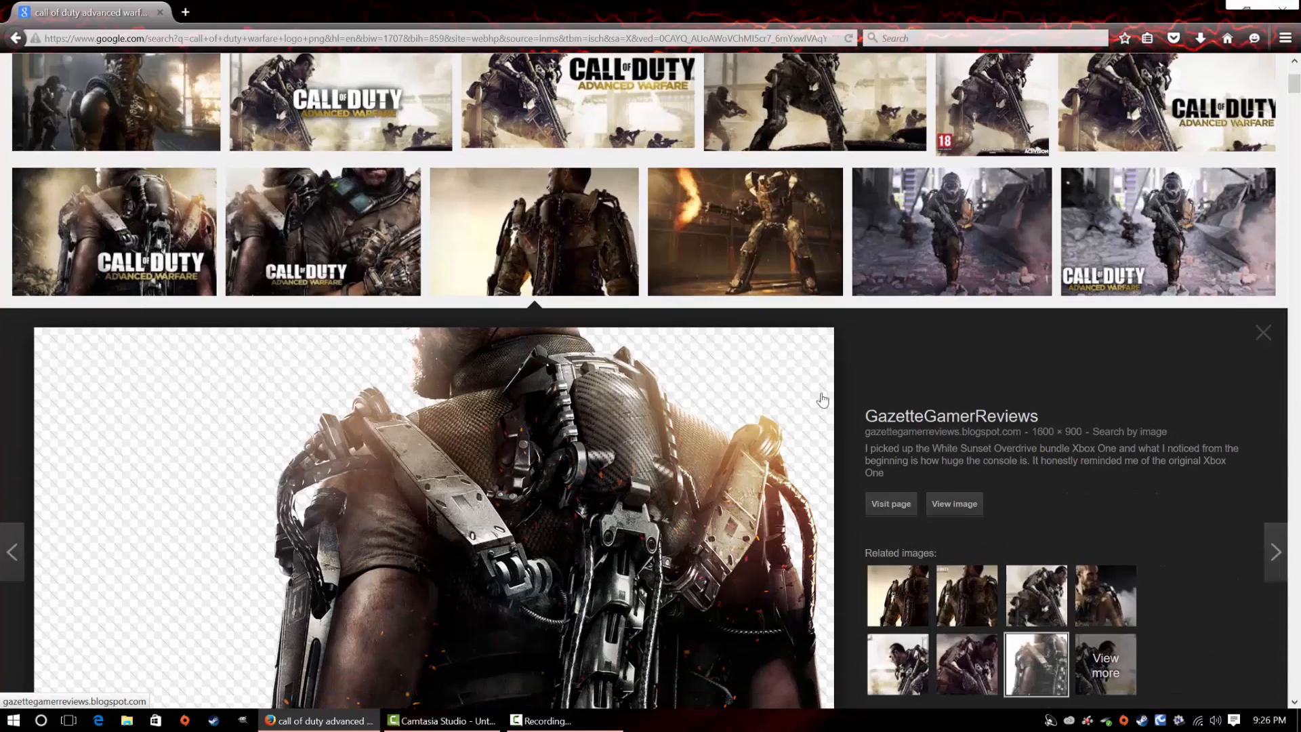
scroll(822, 399, down, 2)
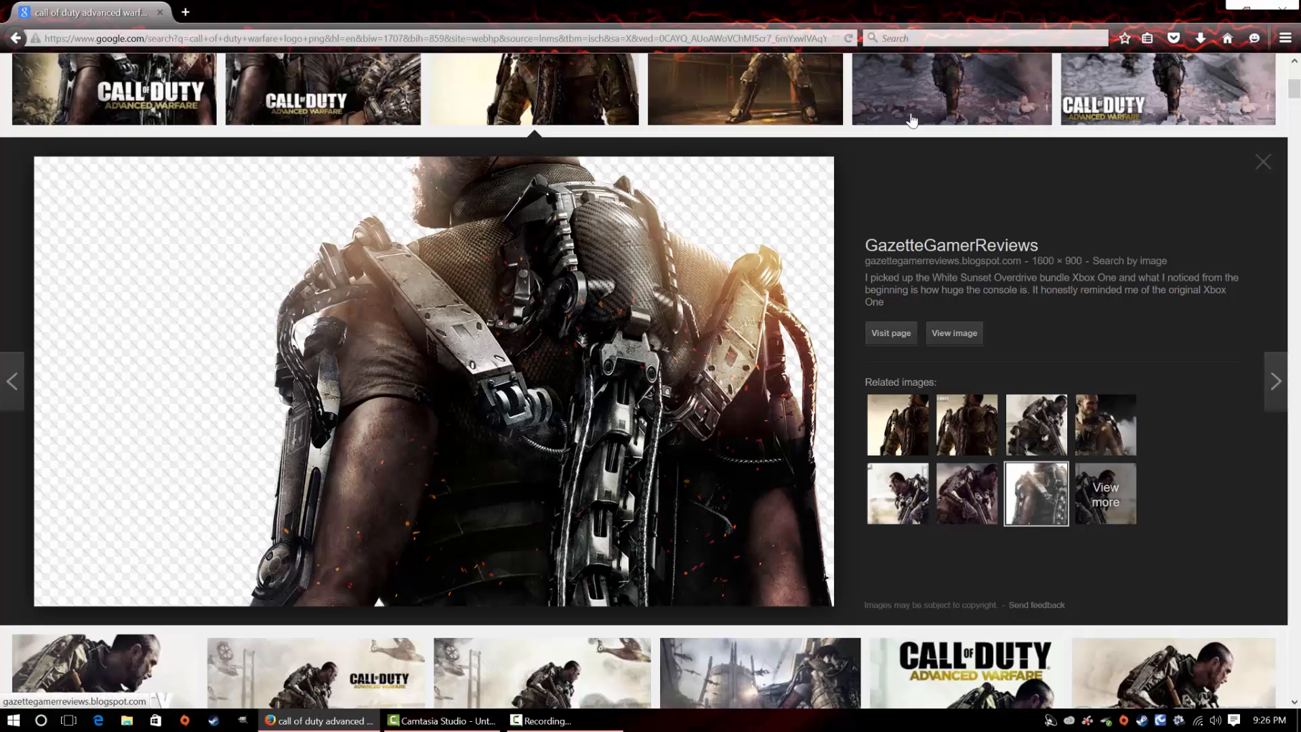
Save the transparent soldier image into the desktop's Thumbnail folder and minimize the browser
click(1259, 12)
drag(738, 14, 1043, 209)
drag(853, 569, 718, 108)
drag(886, 202, 638, 2)
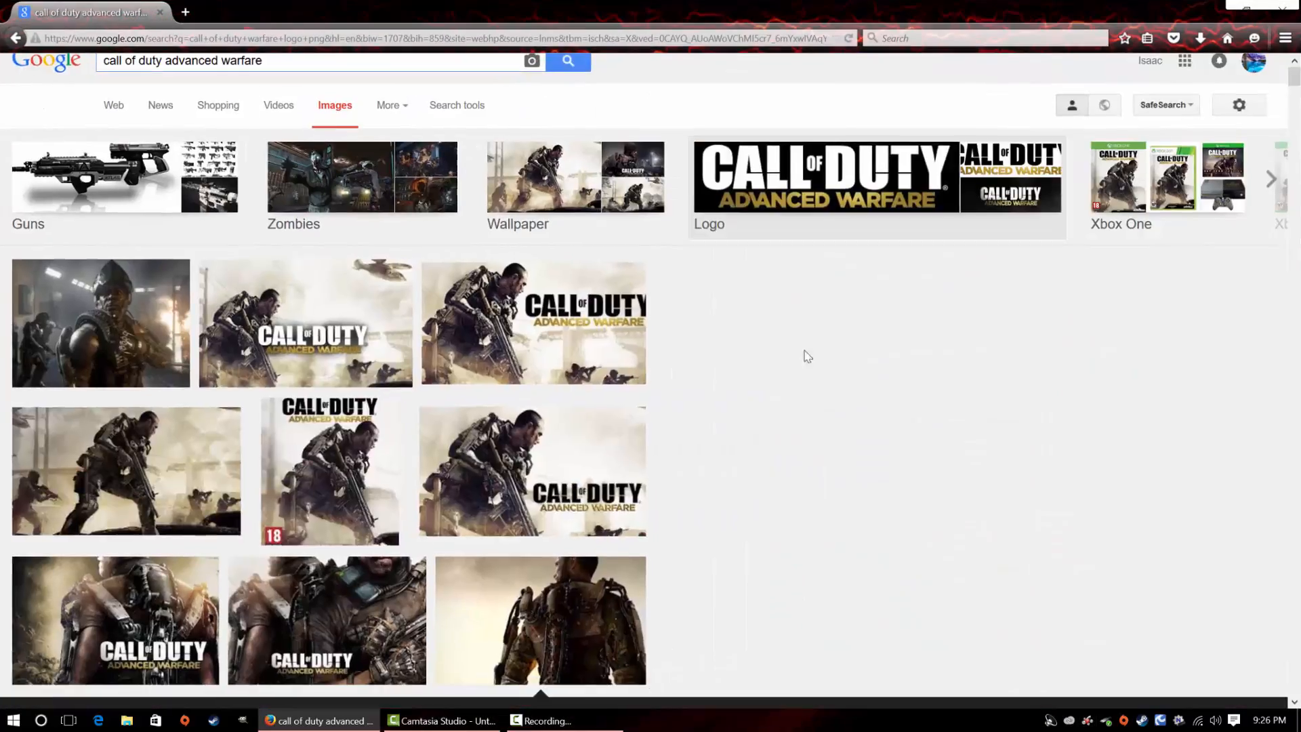
scroll(813, 356, down, 12)
scroll(820, 352, up, 5)
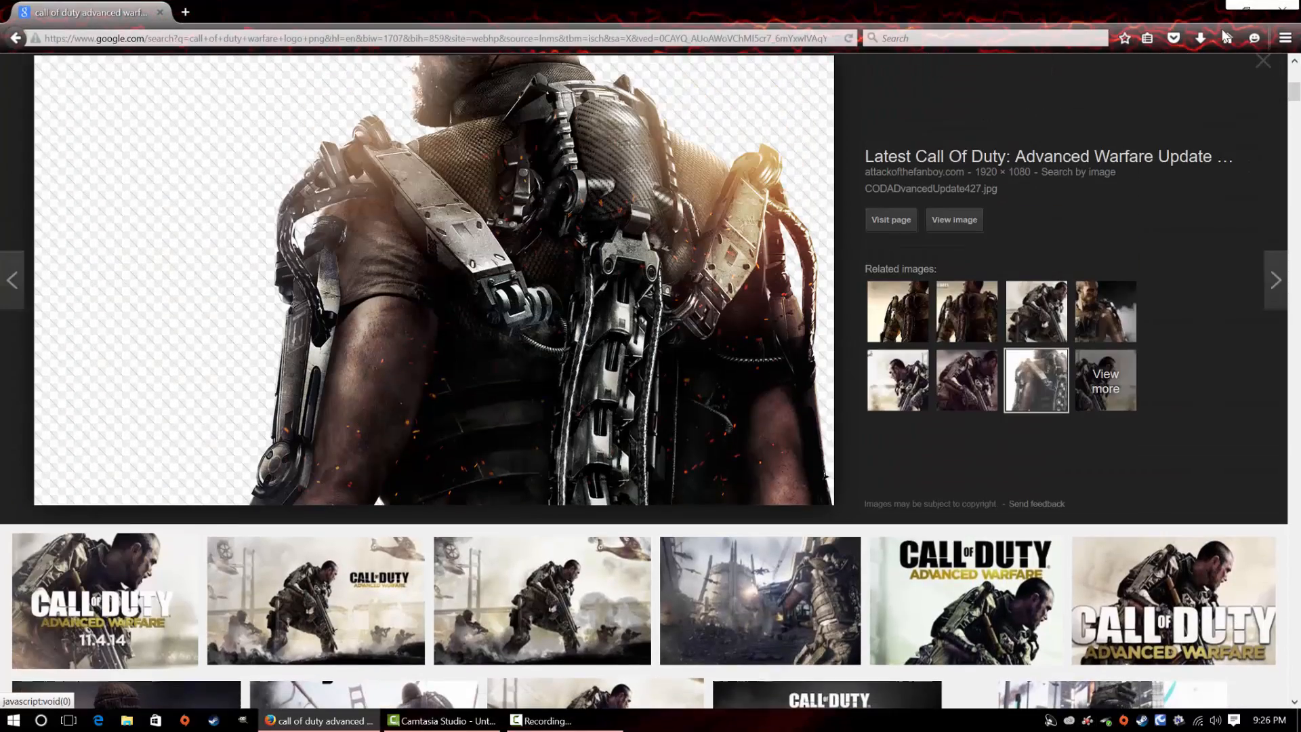
click(1229, 4)
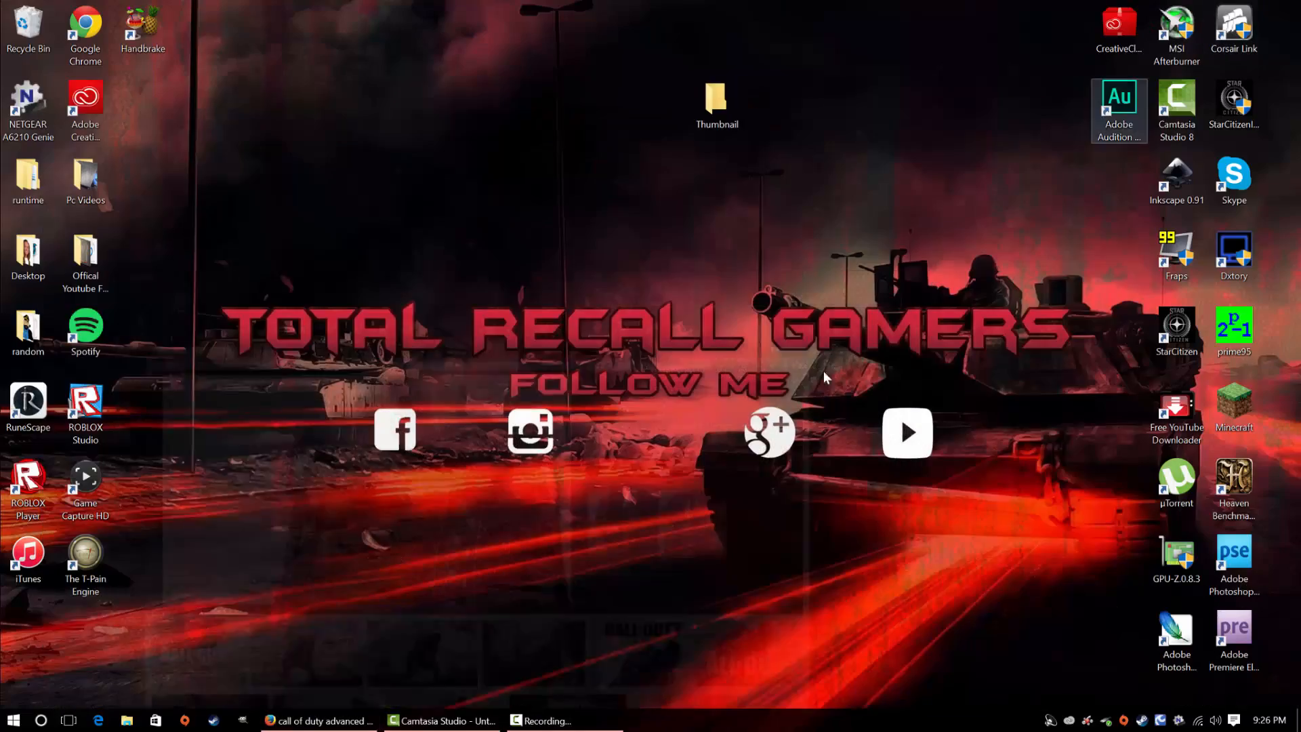
Switch to GIMP and create a new blank image of 1280 × 720 pixels
click(244, 721)
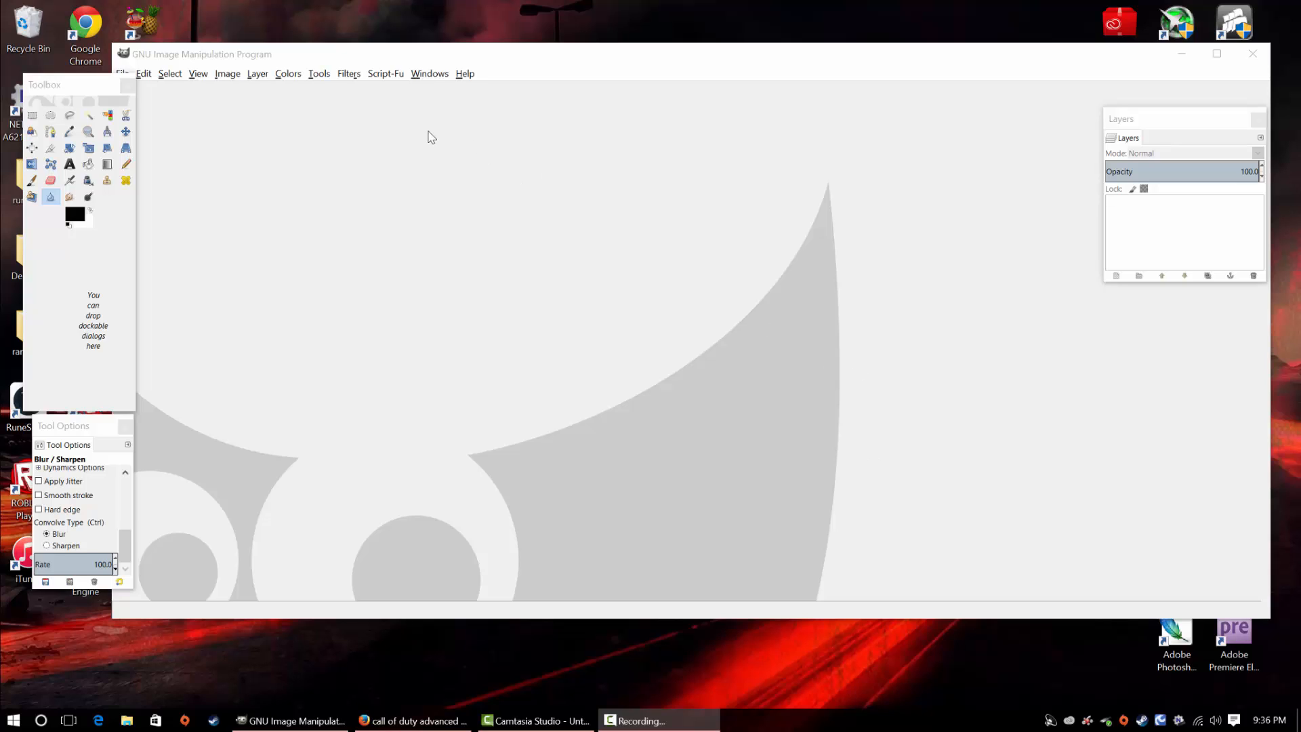
click(428, 74)
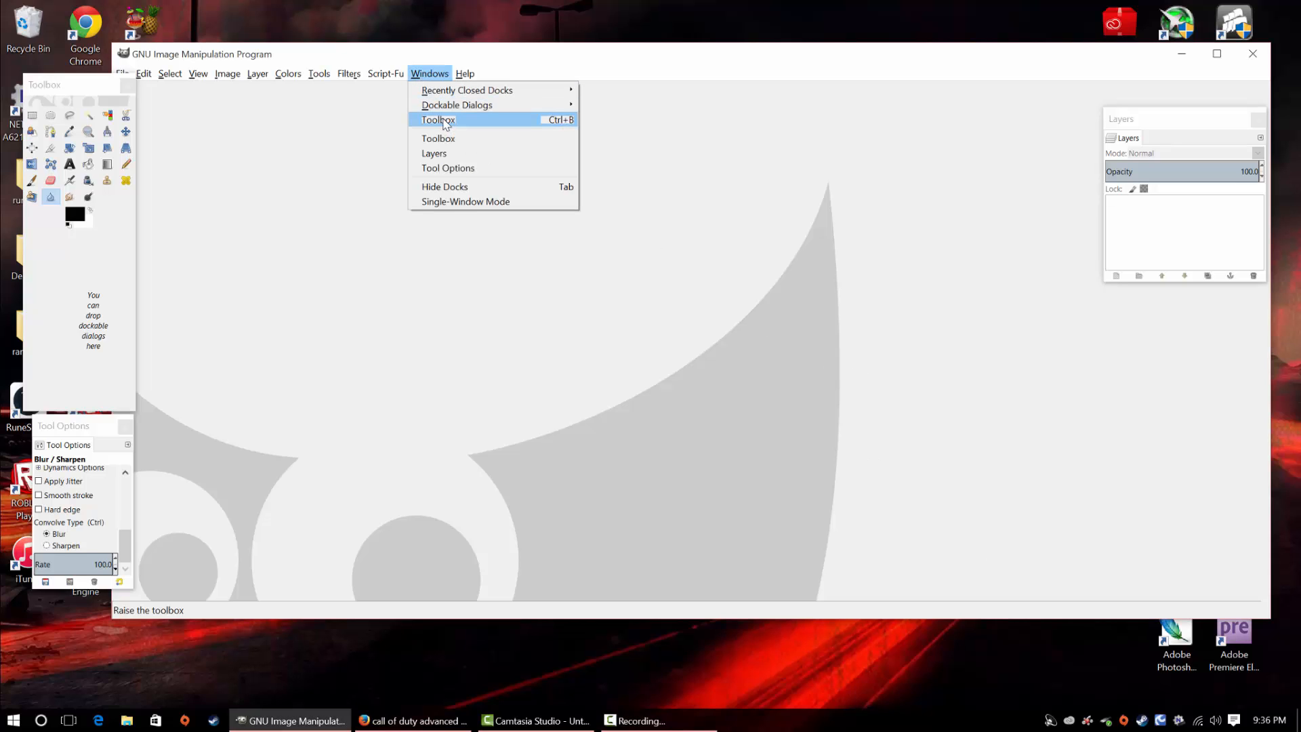
mouse_move(457, 107)
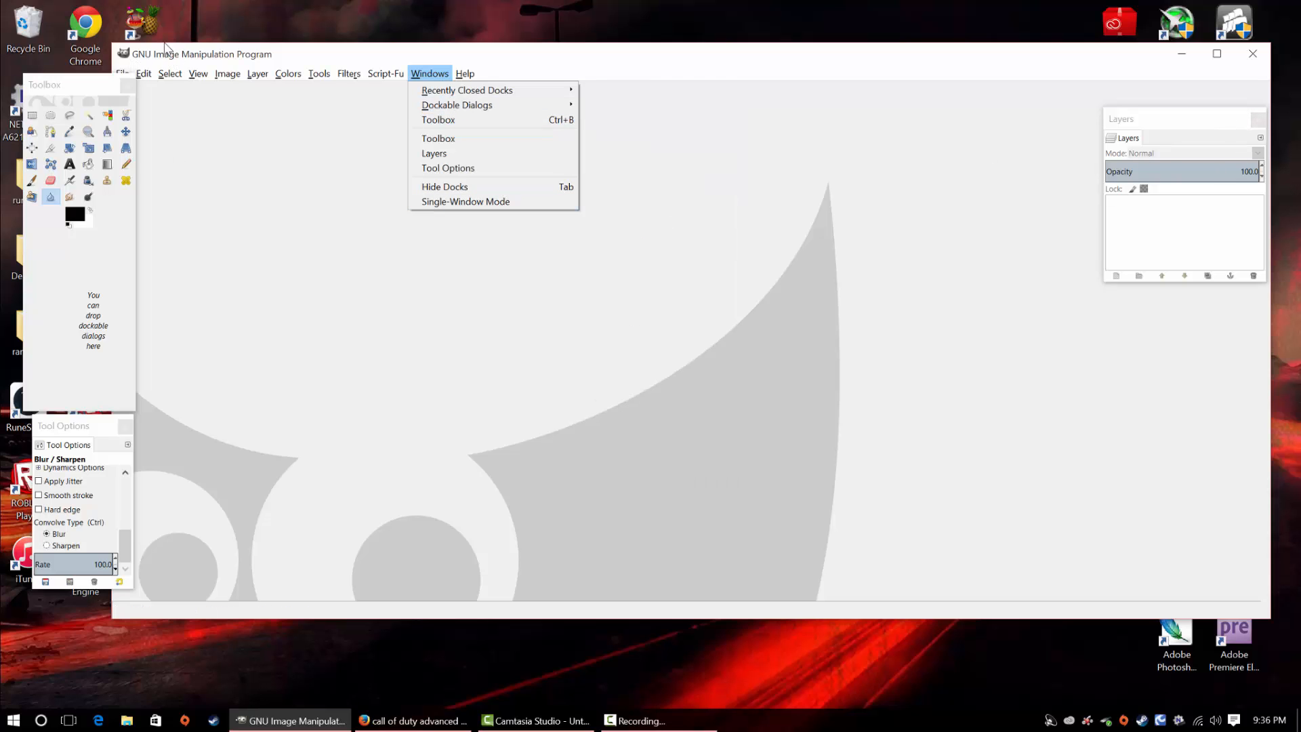
drag(166, 49, 157, 29)
click(113, 53)
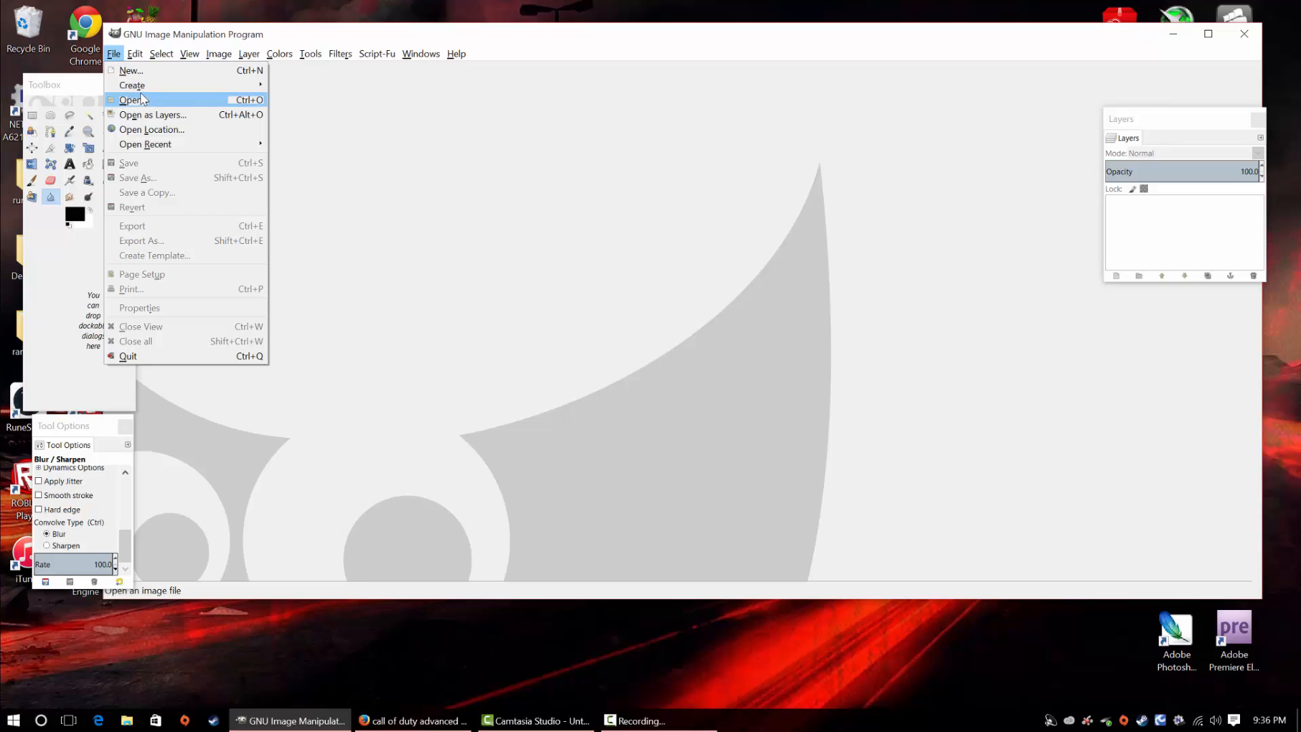
click(131, 71)
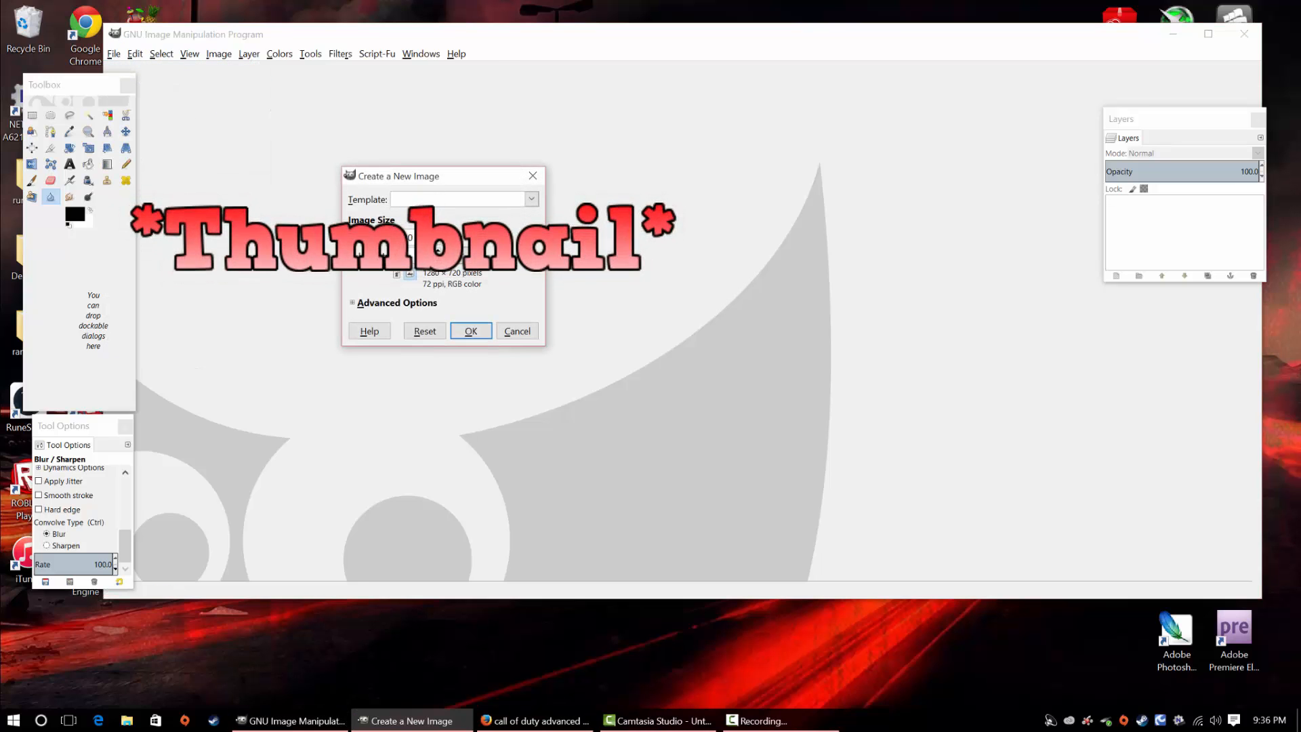
click(473, 330)
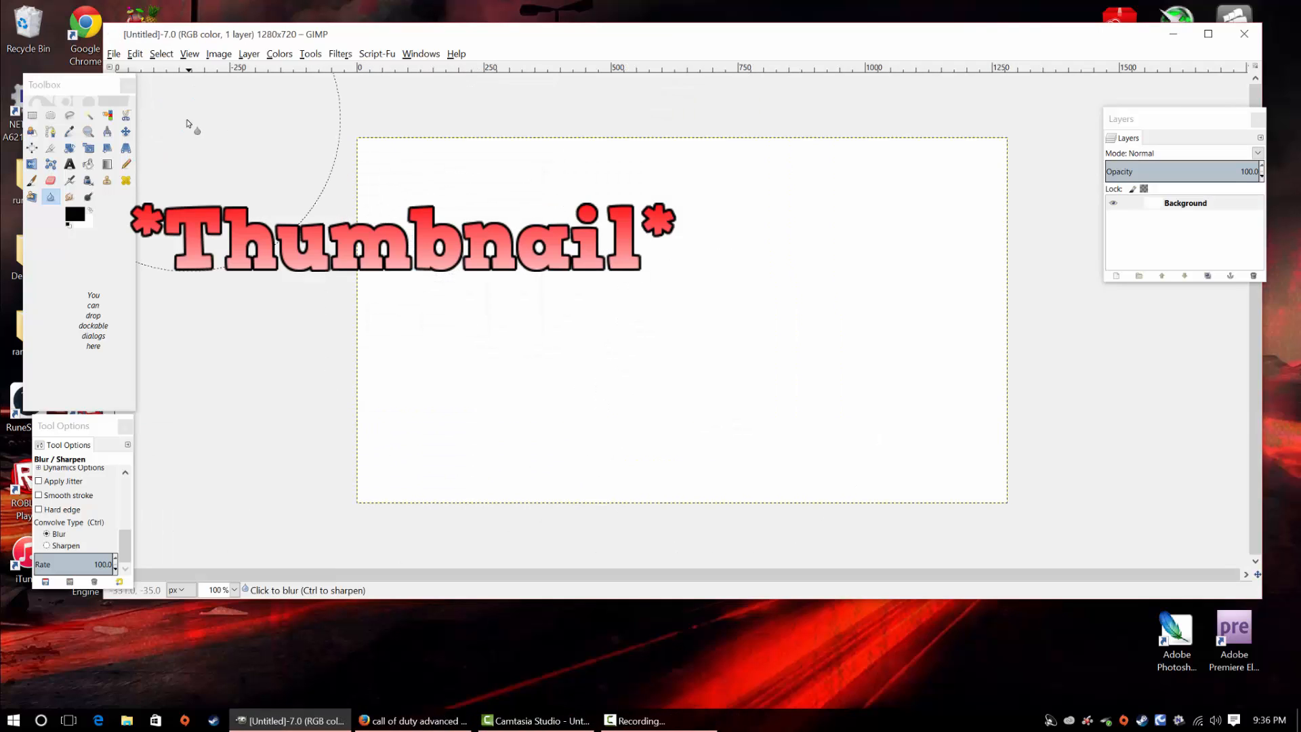
Fill the blank canvas with black (000000) using Bucket Fill
click(88, 166)
click(76, 216)
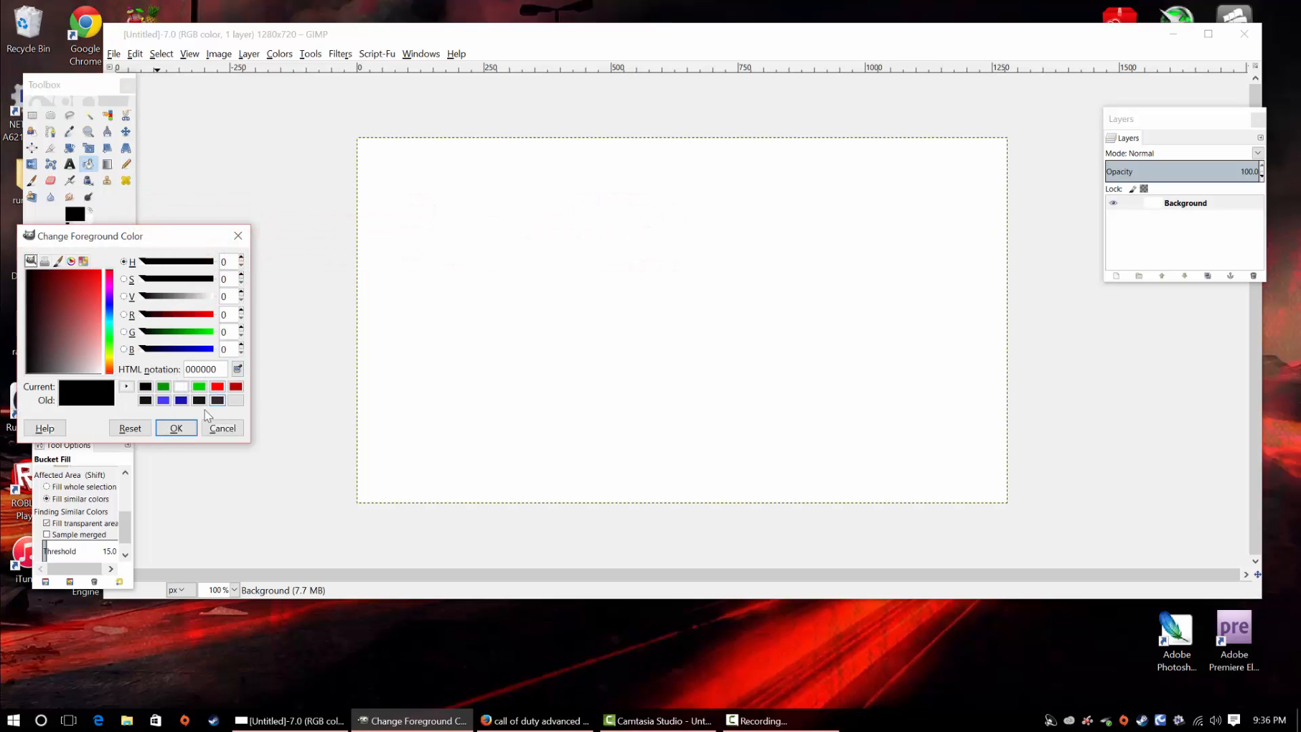
click(175, 428)
click(561, 392)
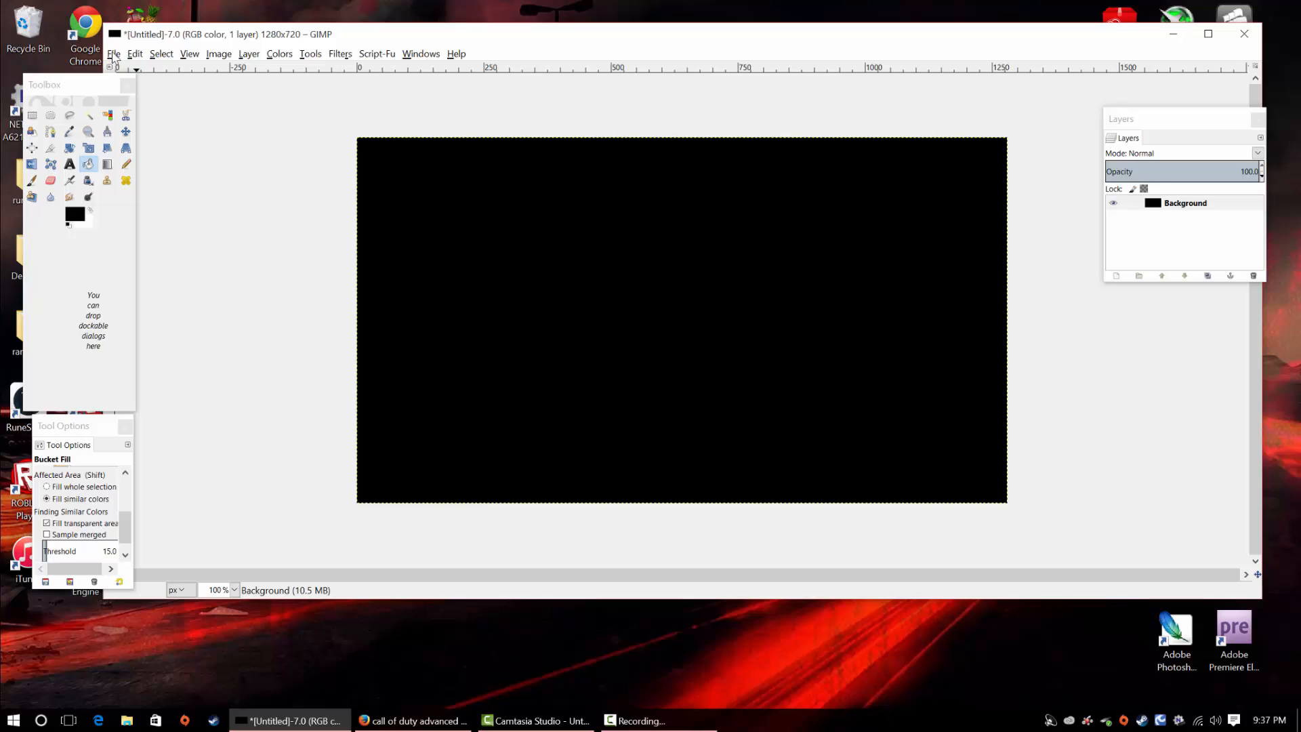
Import call_of_duty_advanced_warfare4.jpg from the desktop's Thumbnail folder as a new layer
click(113, 56)
mouse_move(135, 54)
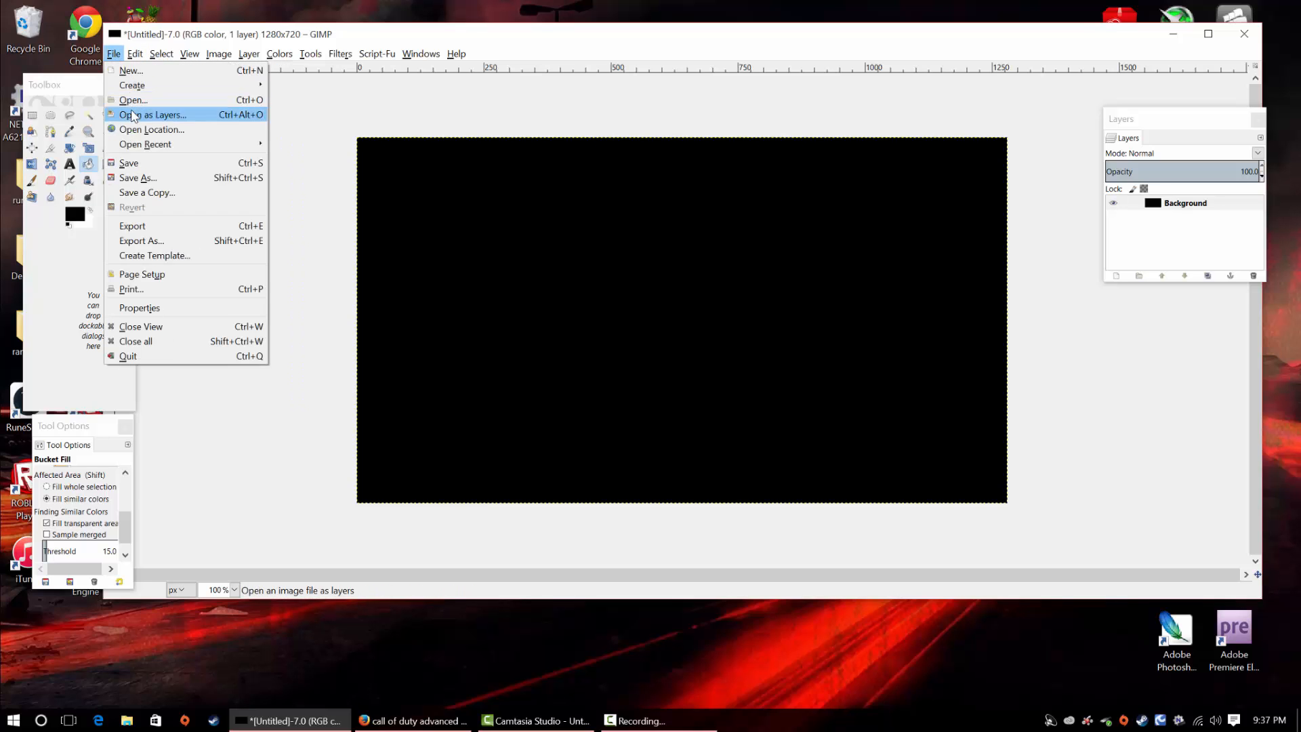
click(159, 115)
click(164, 155)
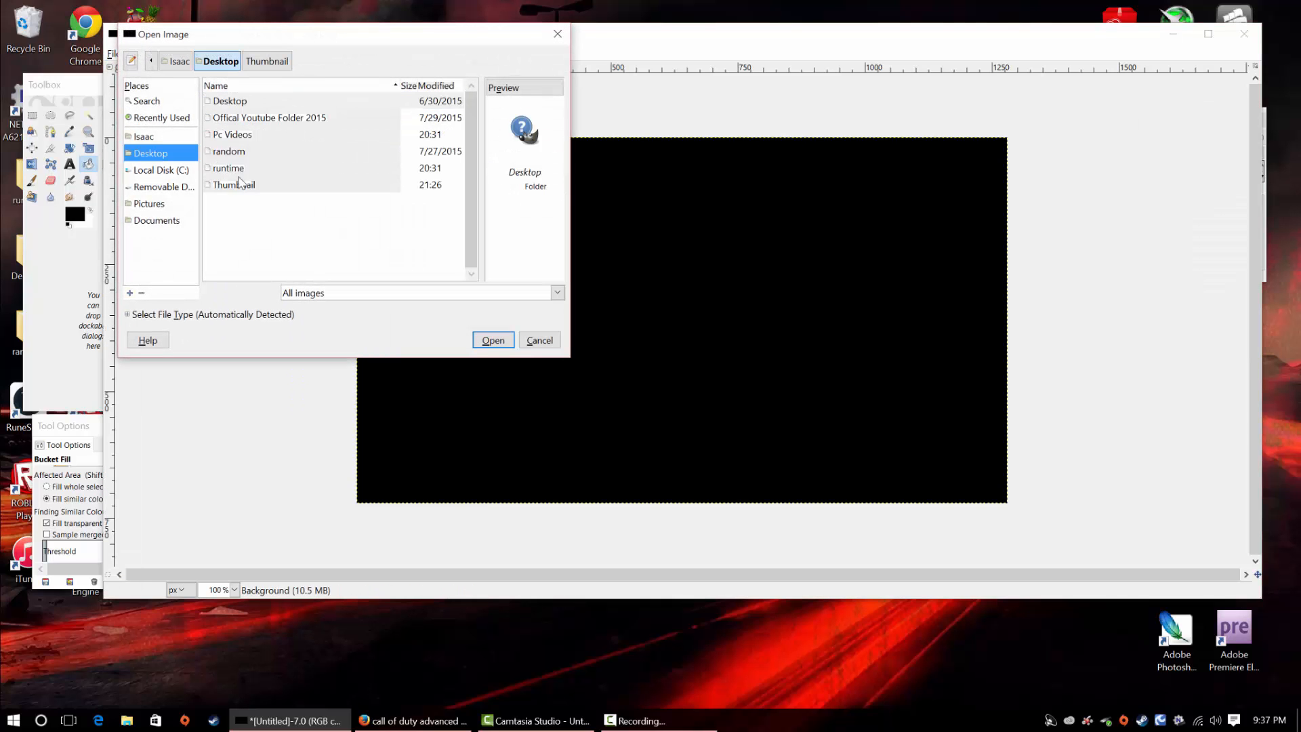
double_click(243, 182)
click(268, 119)
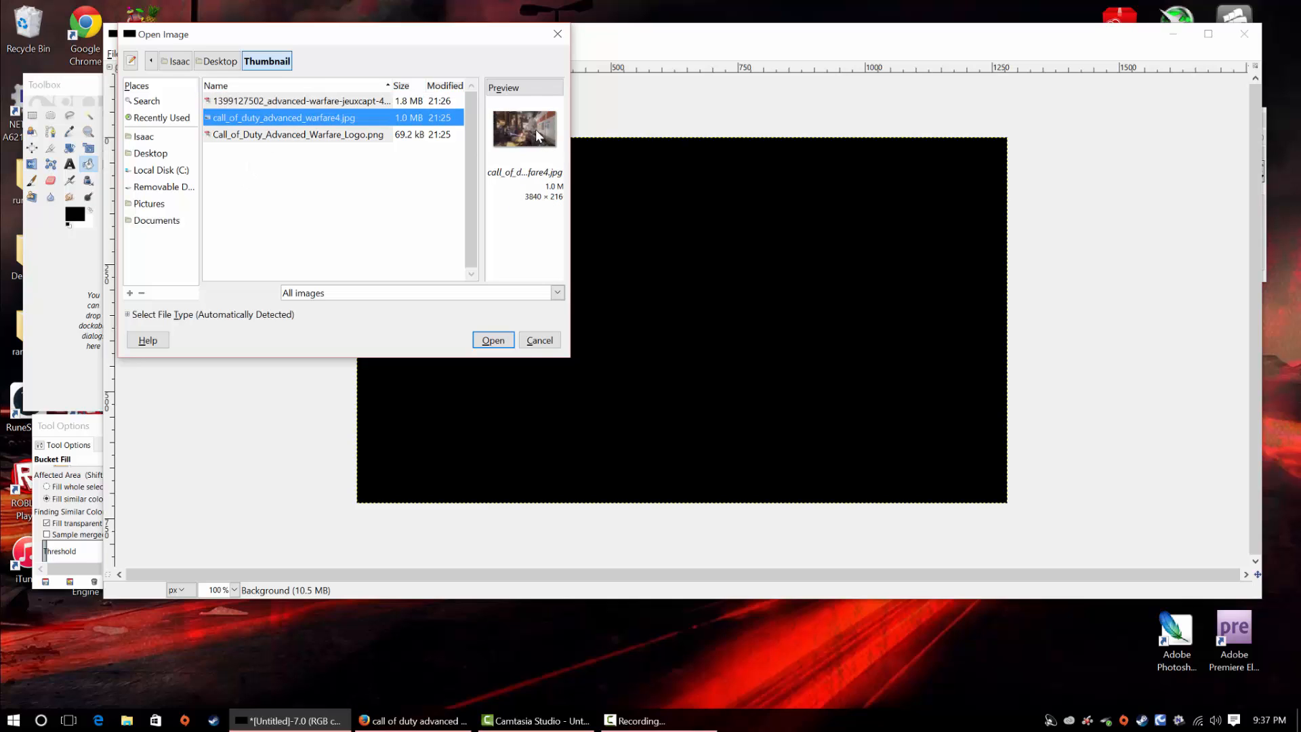
click(493, 340)
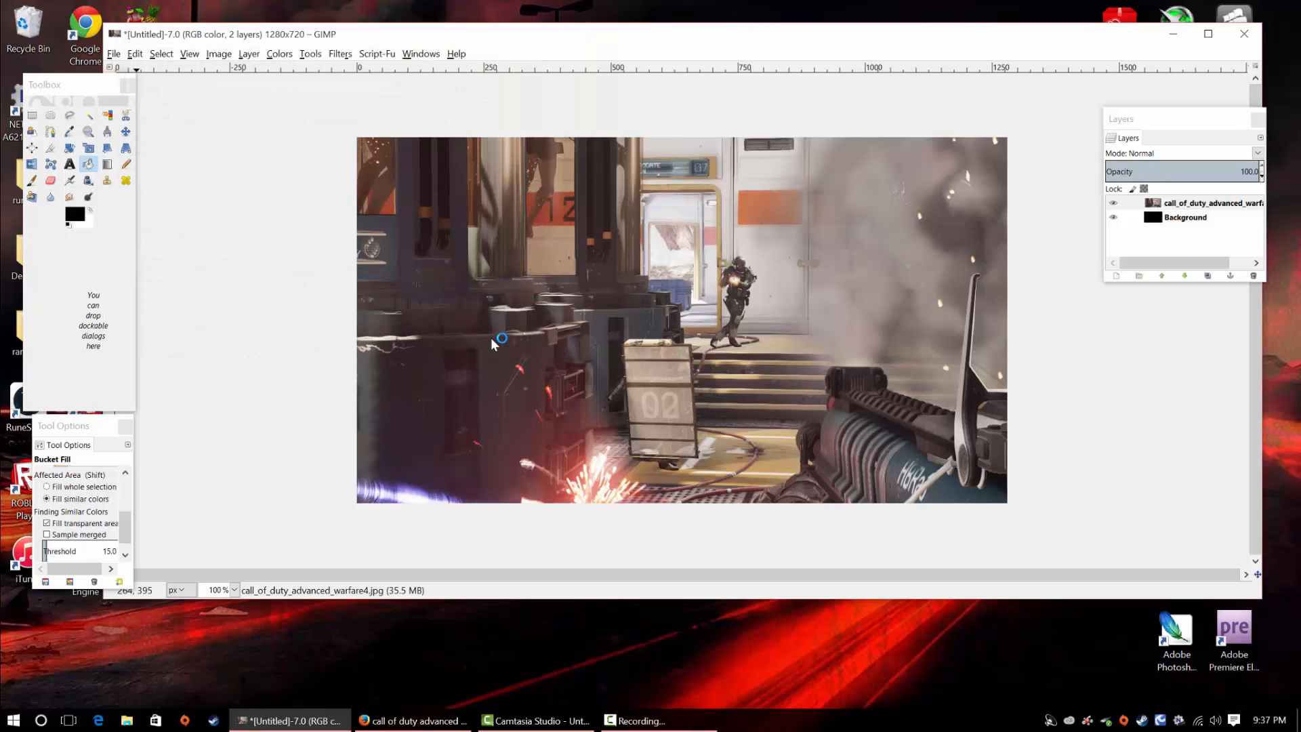
Scale the gameplay screenshot layer down to about 1765 × 1009 pixels, positioned so it still covers the whole canvas
click(87, 150)
click(603, 315)
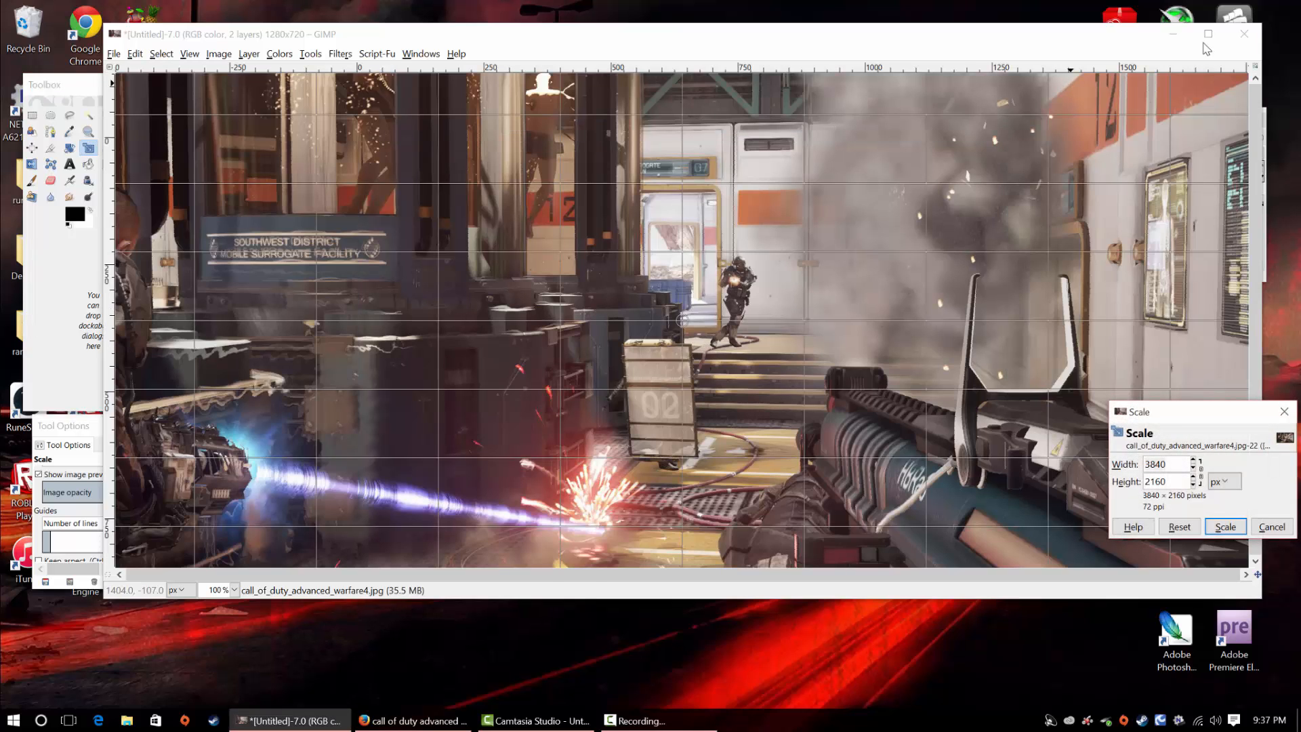
click(1208, 34)
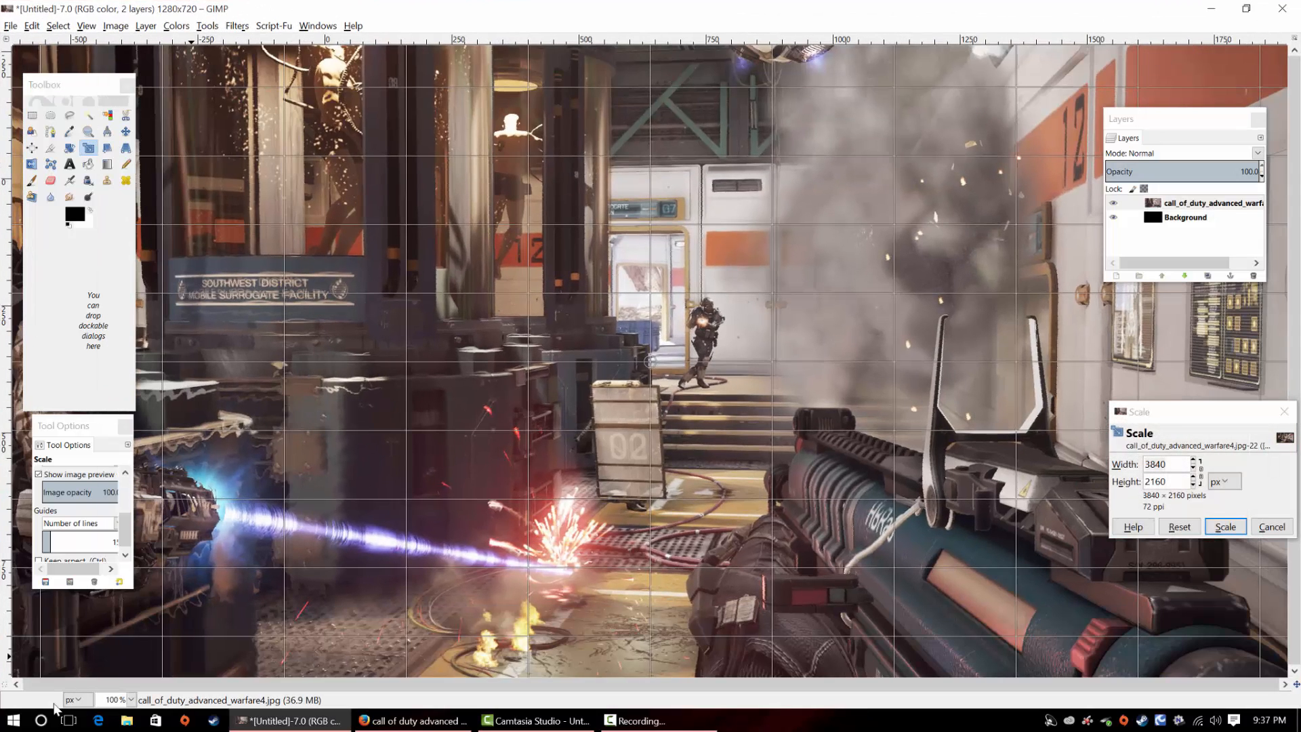
click(130, 700)
click(124, 673)
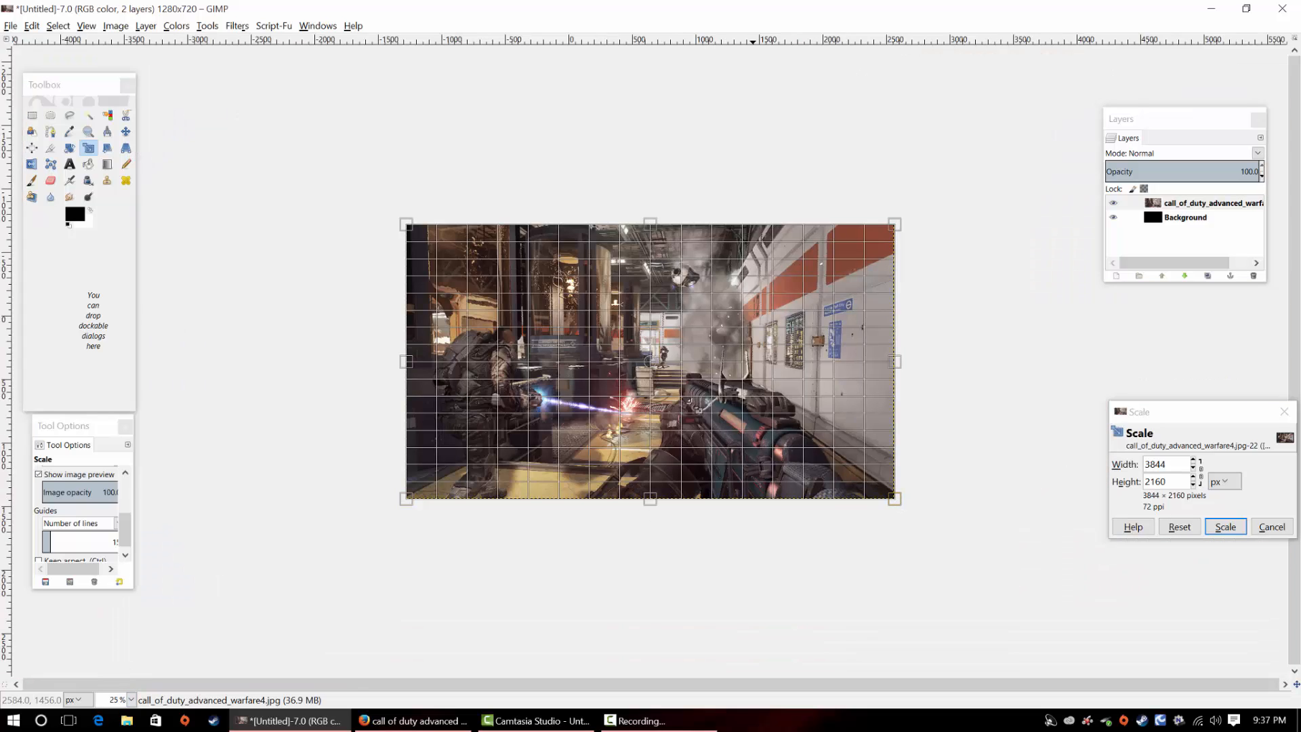
drag(903, 505, 658, 396)
drag(532, 312, 726, 324)
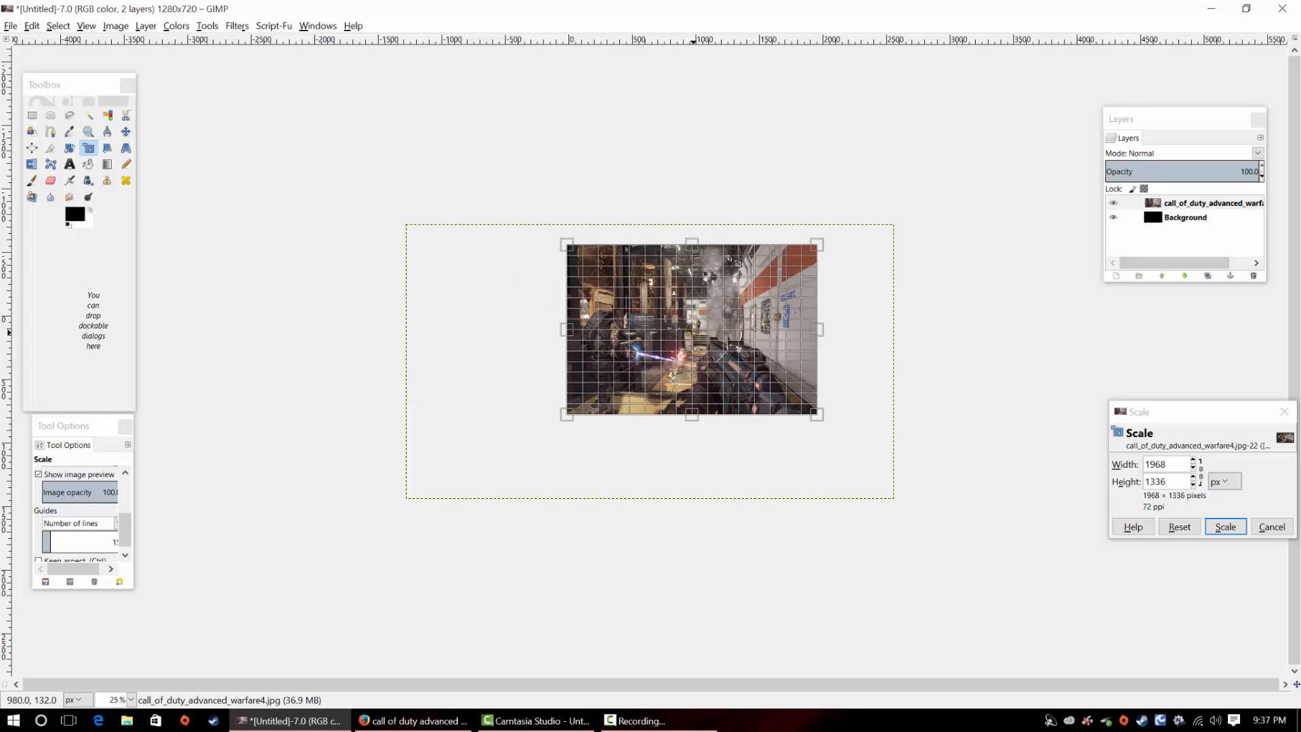
drag(695, 251, 694, 290)
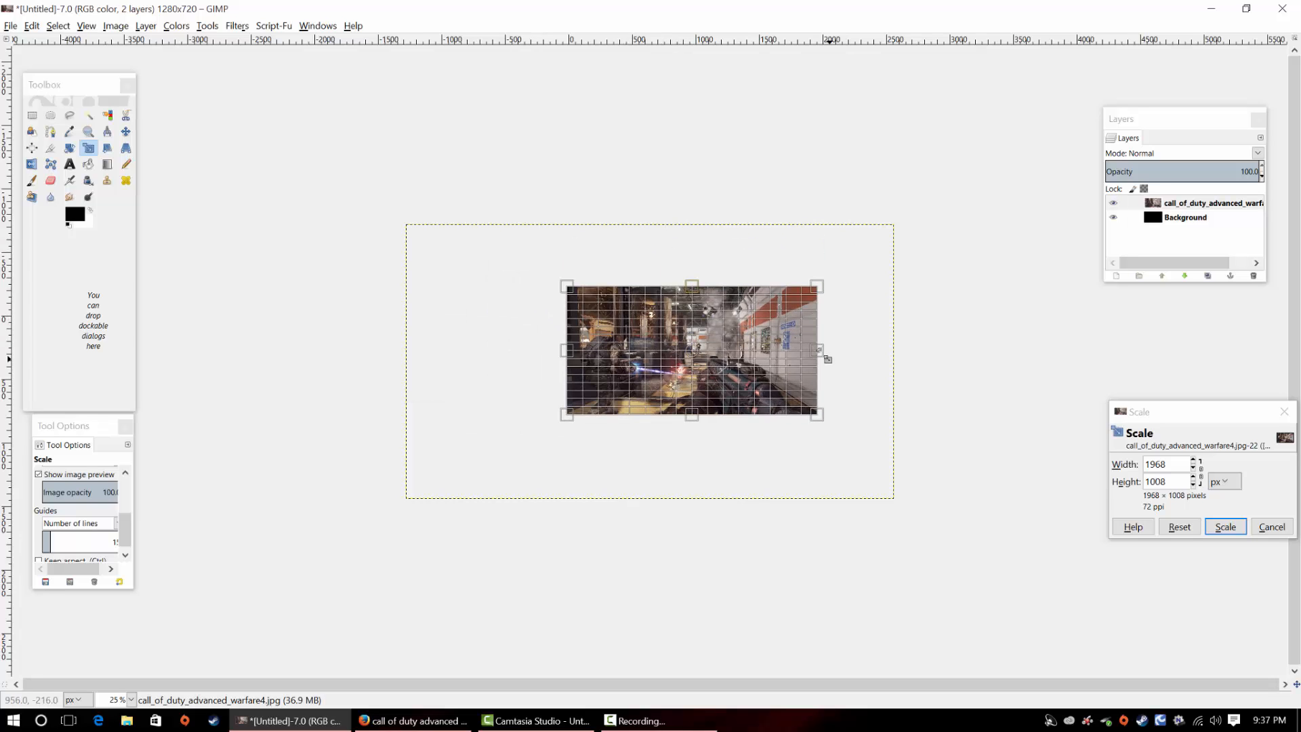
drag(822, 354, 791, 350)
click(1225, 526)
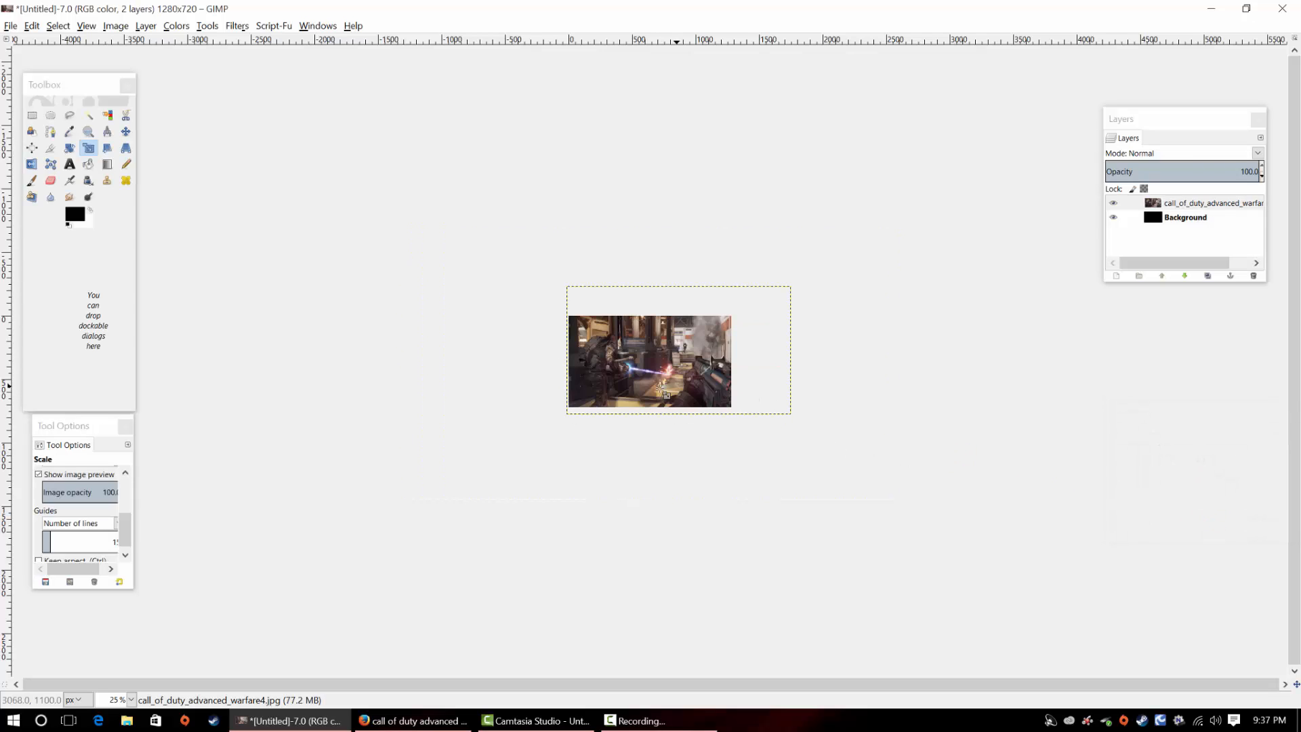
Shift the screenshot layer left so the soldier with the backpack stands at the canvas's left edge
click(683, 356)
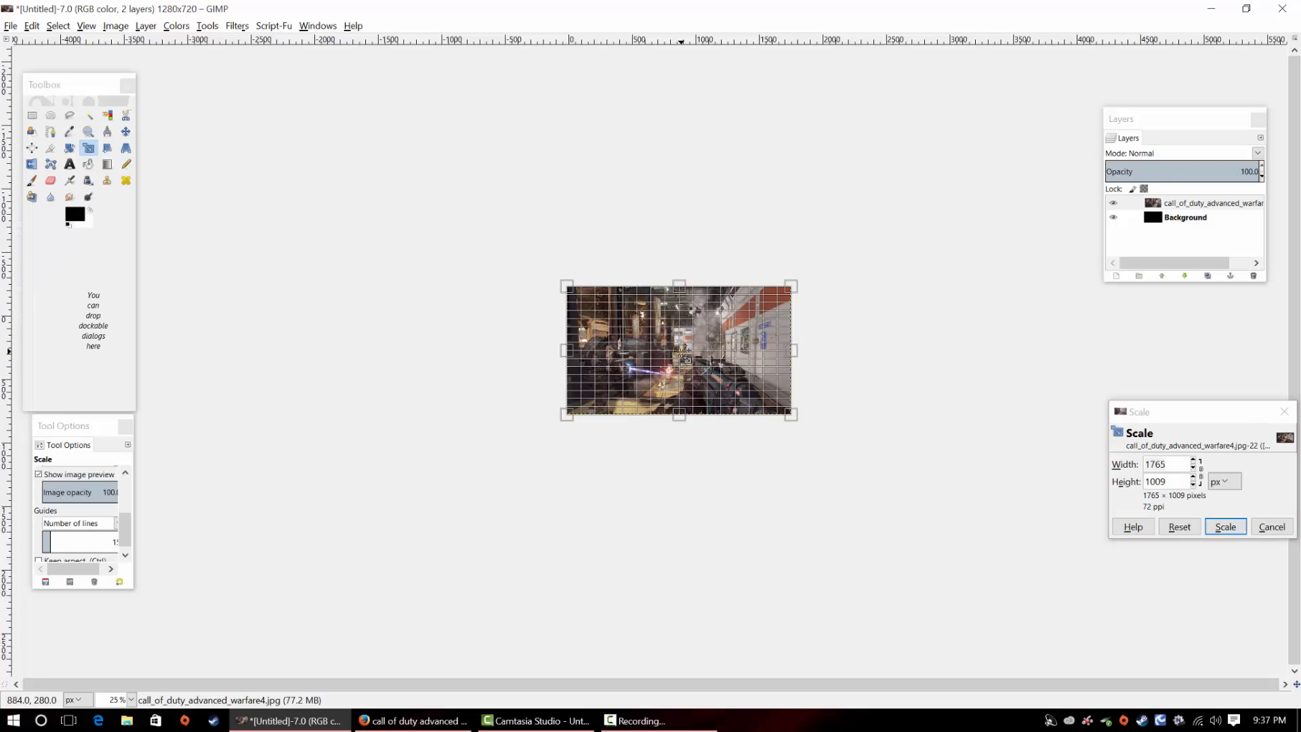
click(1225, 527)
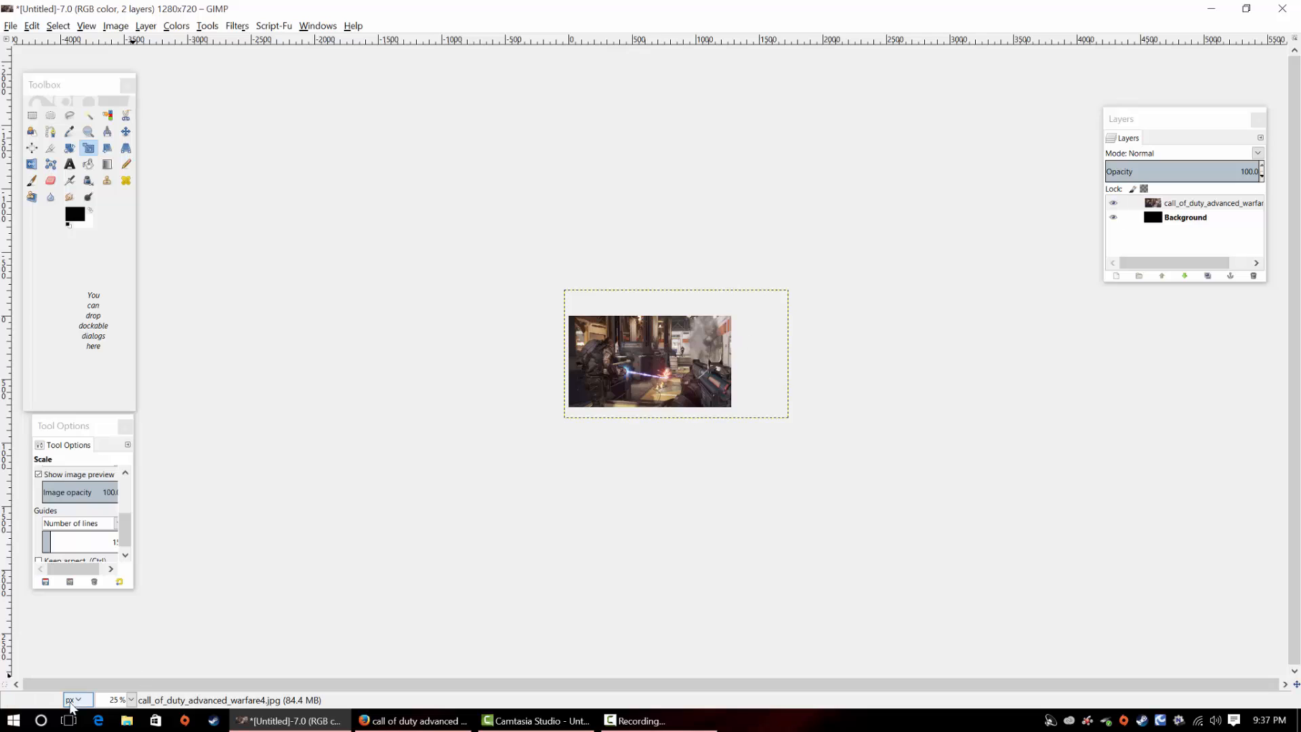
click(132, 700)
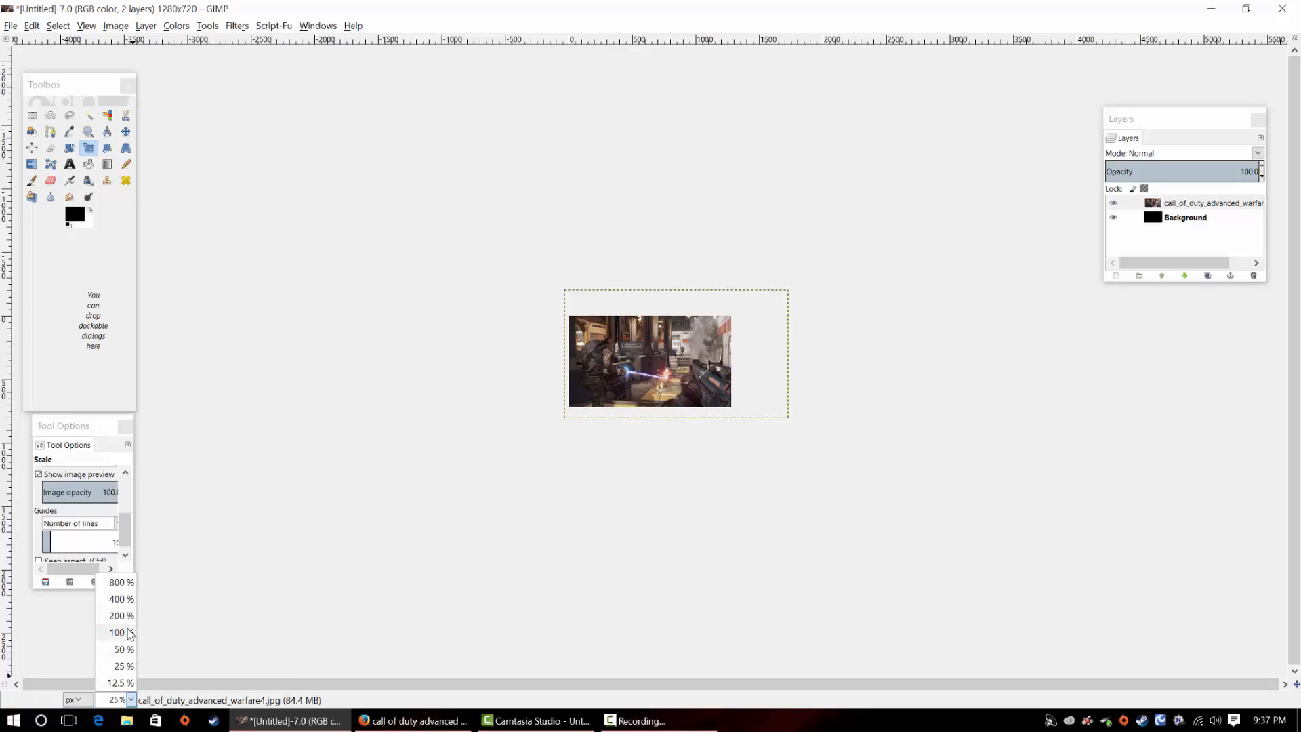
click(129, 620)
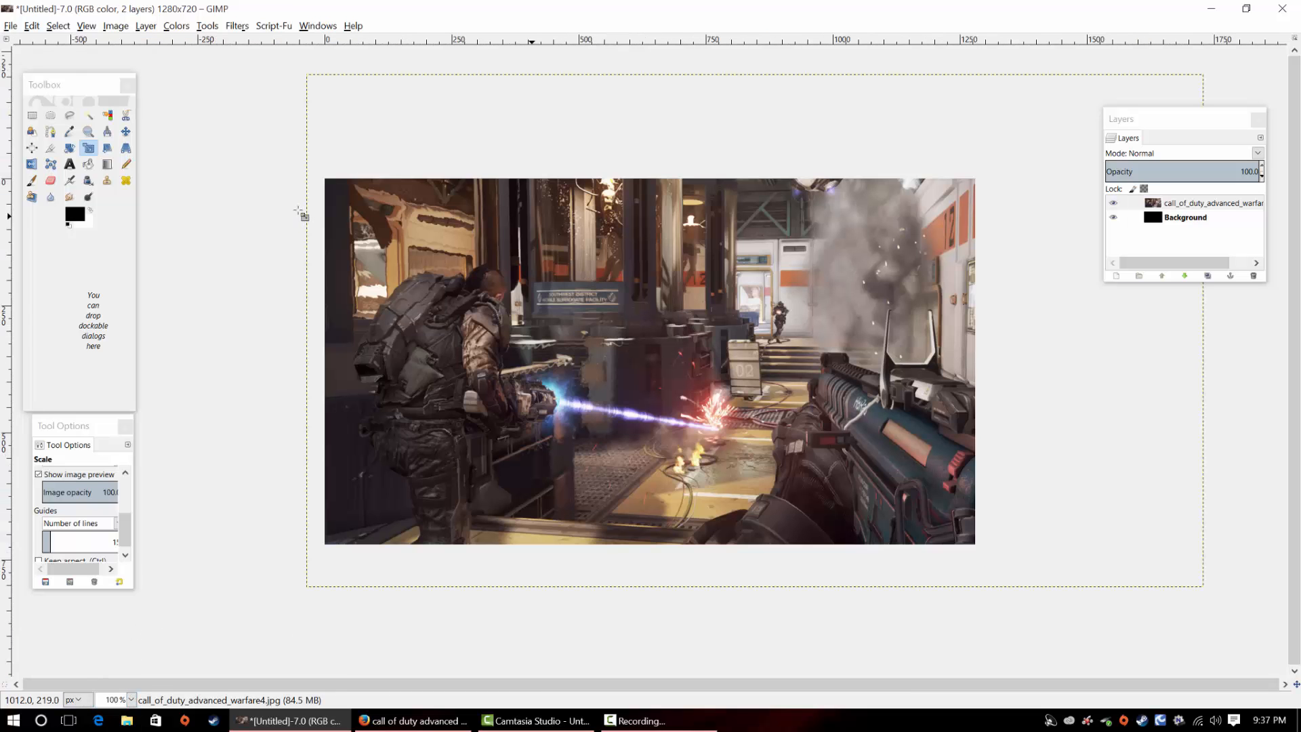
click(126, 132)
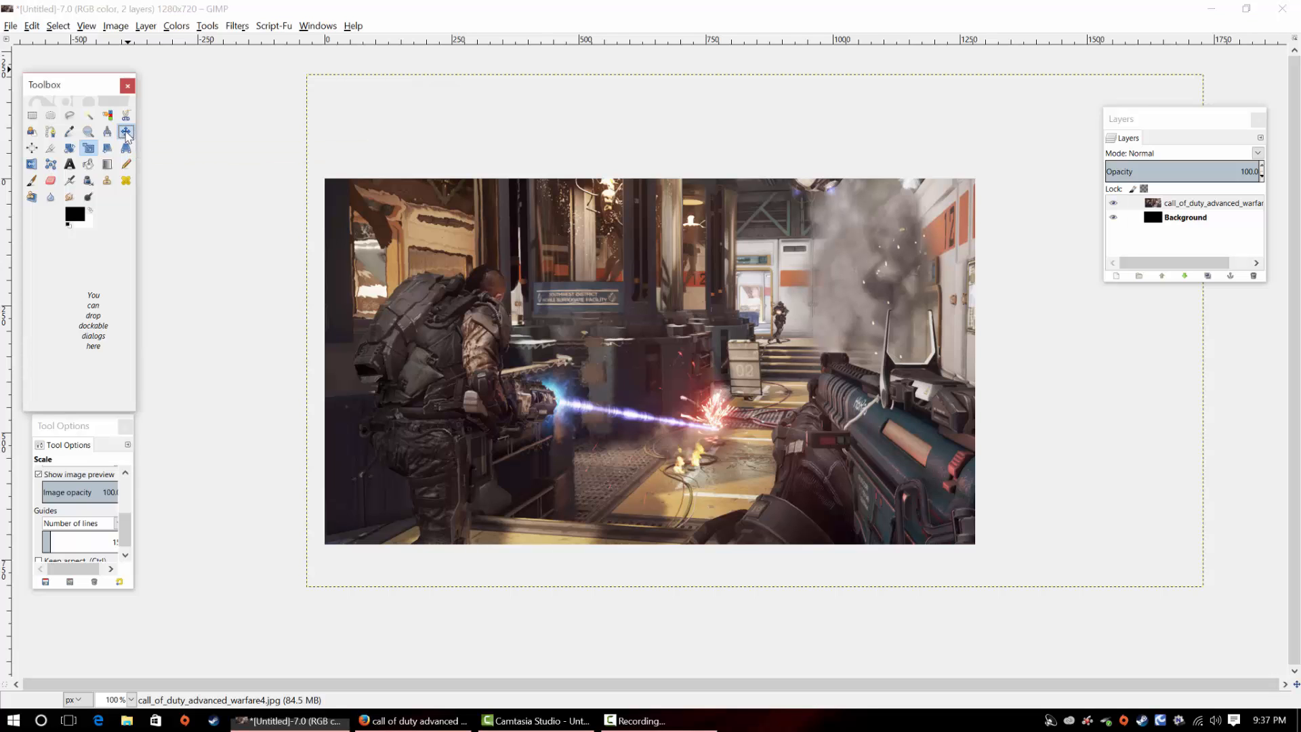
drag(597, 278, 553, 278)
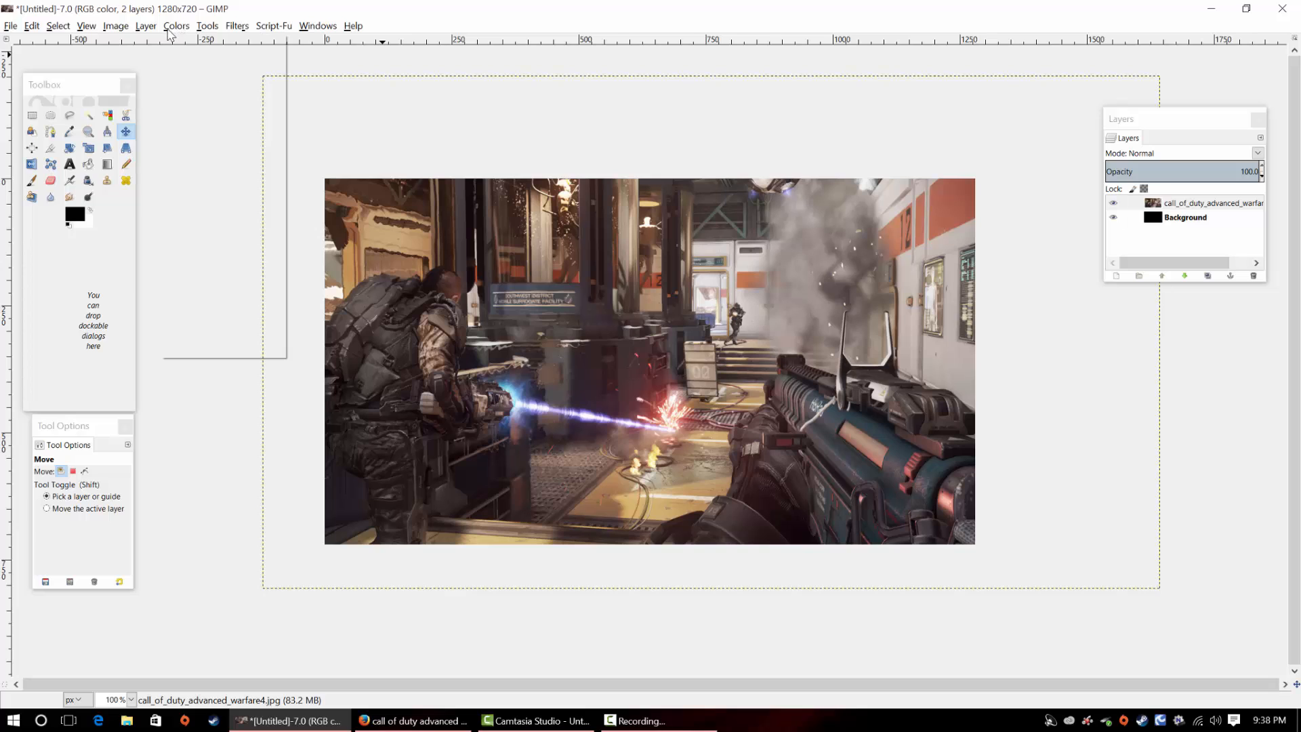
Desaturate the screenshot layer with the shade of gray based on Luminosity
click(177, 26)
click(218, 160)
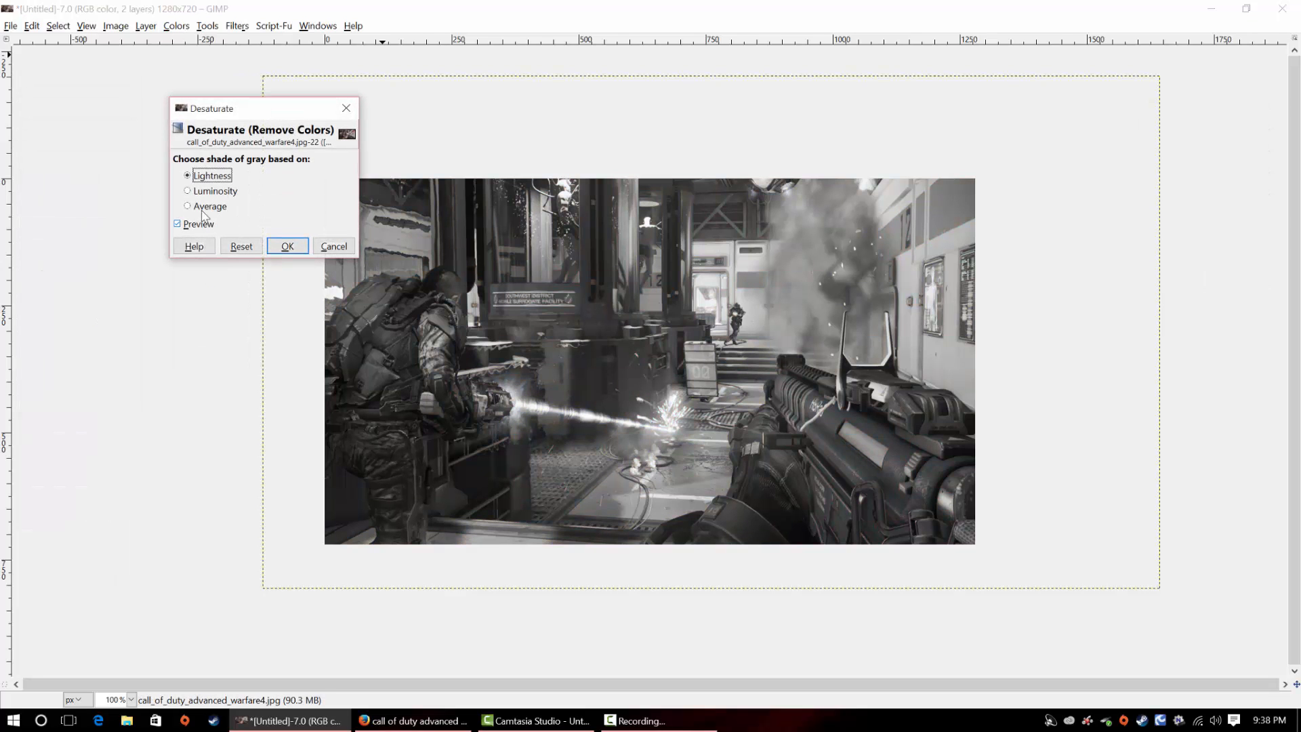
click(187, 191)
click(287, 246)
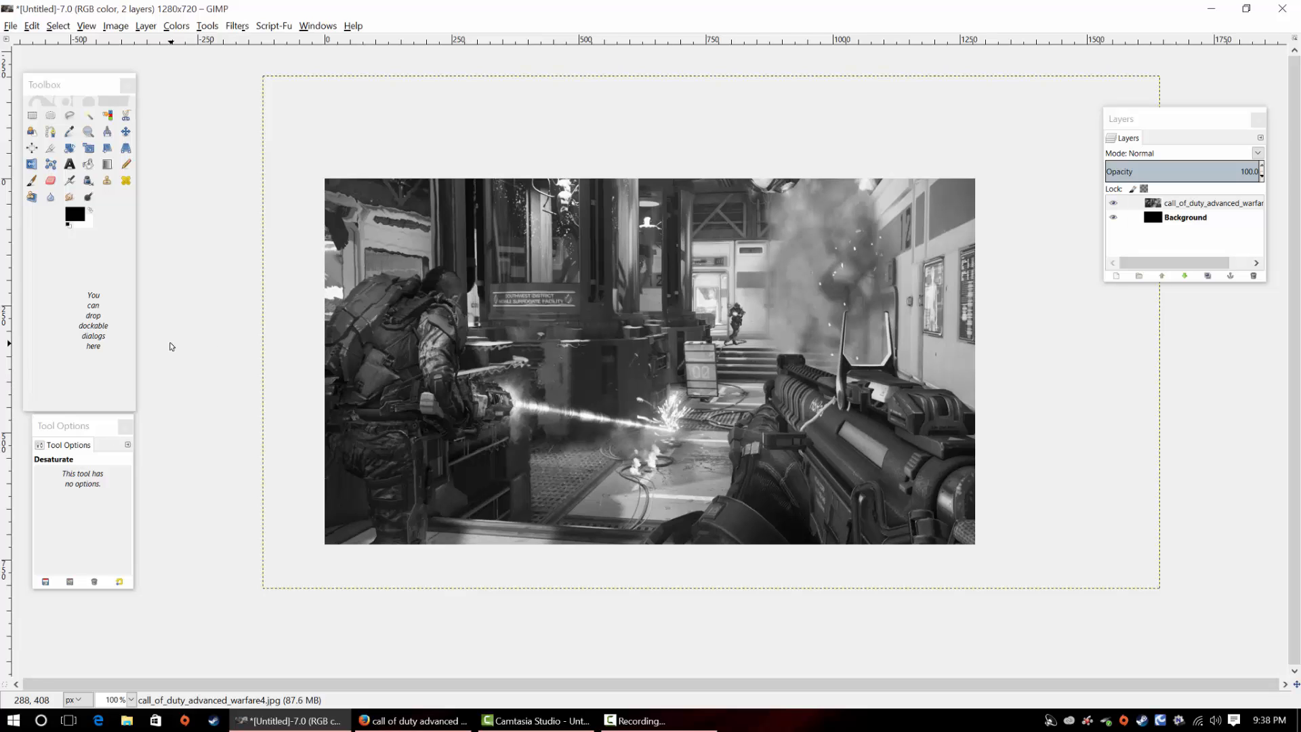
Blur the whole visible screenshot with broad strokes of the Blur / Sharpen tool, using Blur at a rate of 100
click(51, 197)
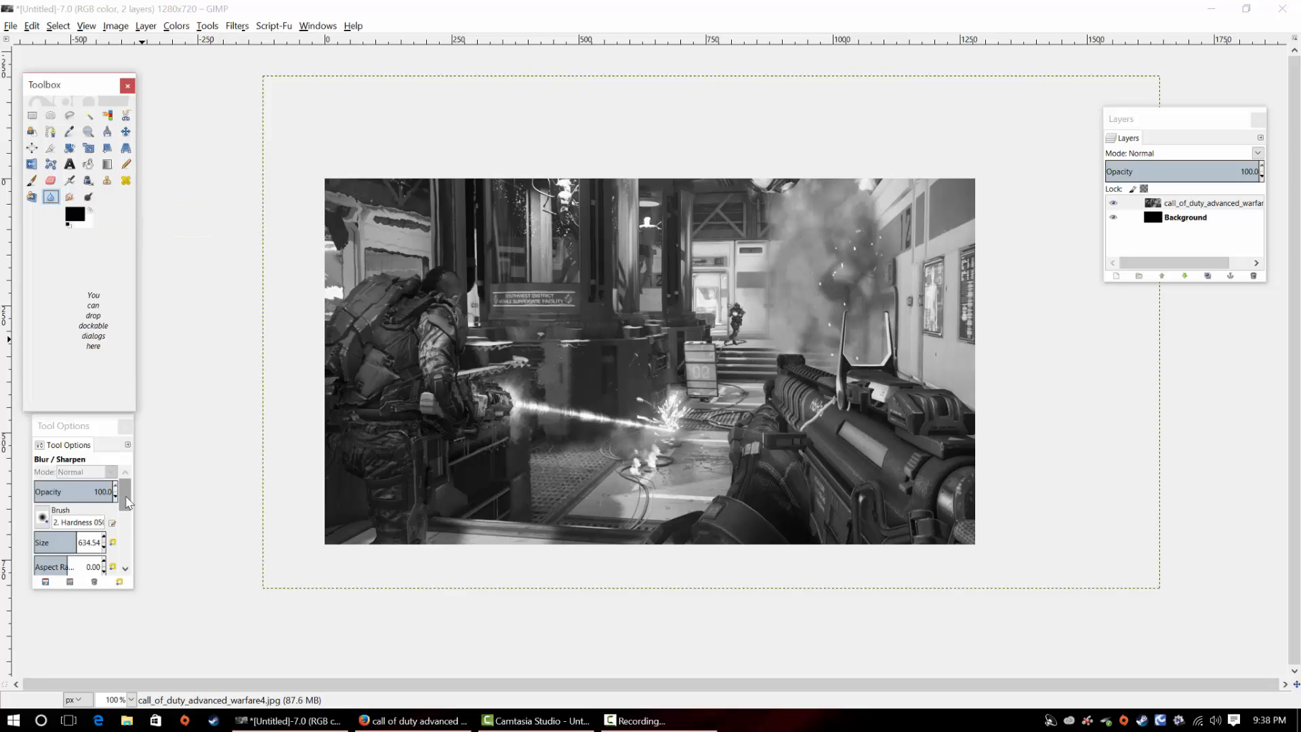
drag(126, 498, 25, 524)
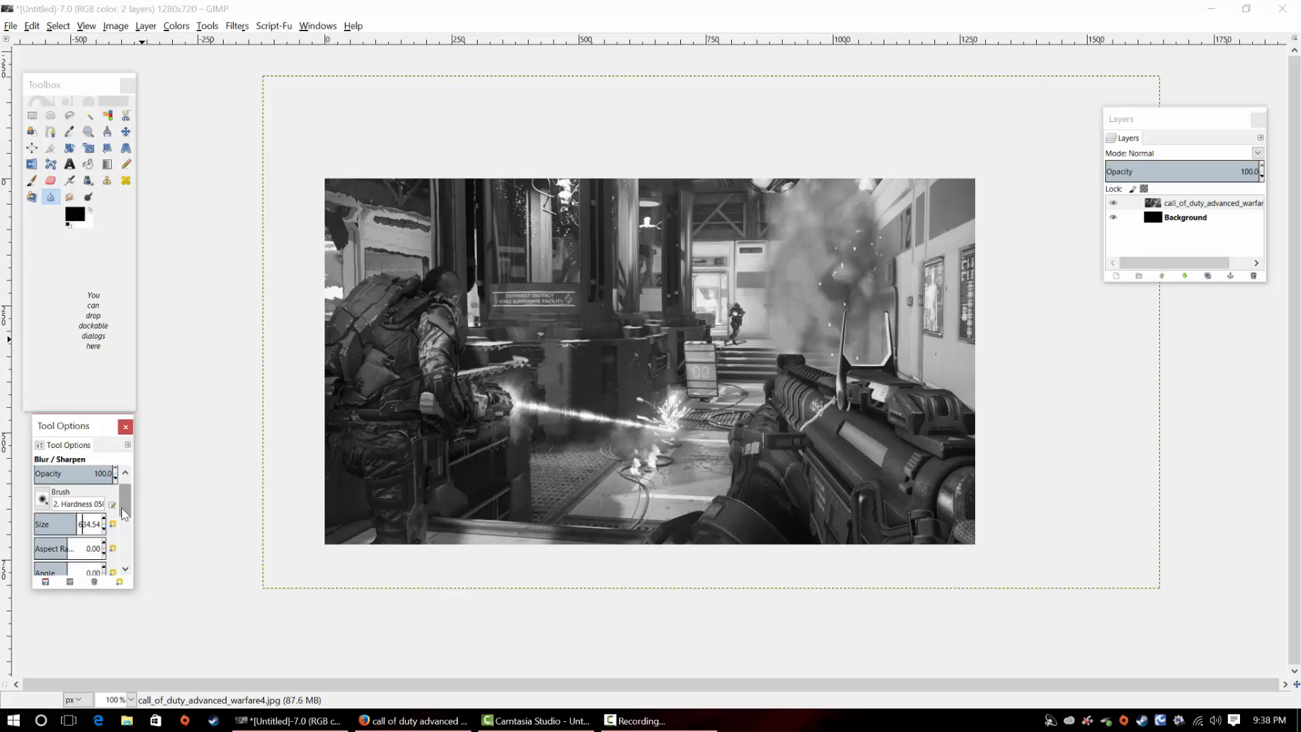
drag(126, 506, 128, 517)
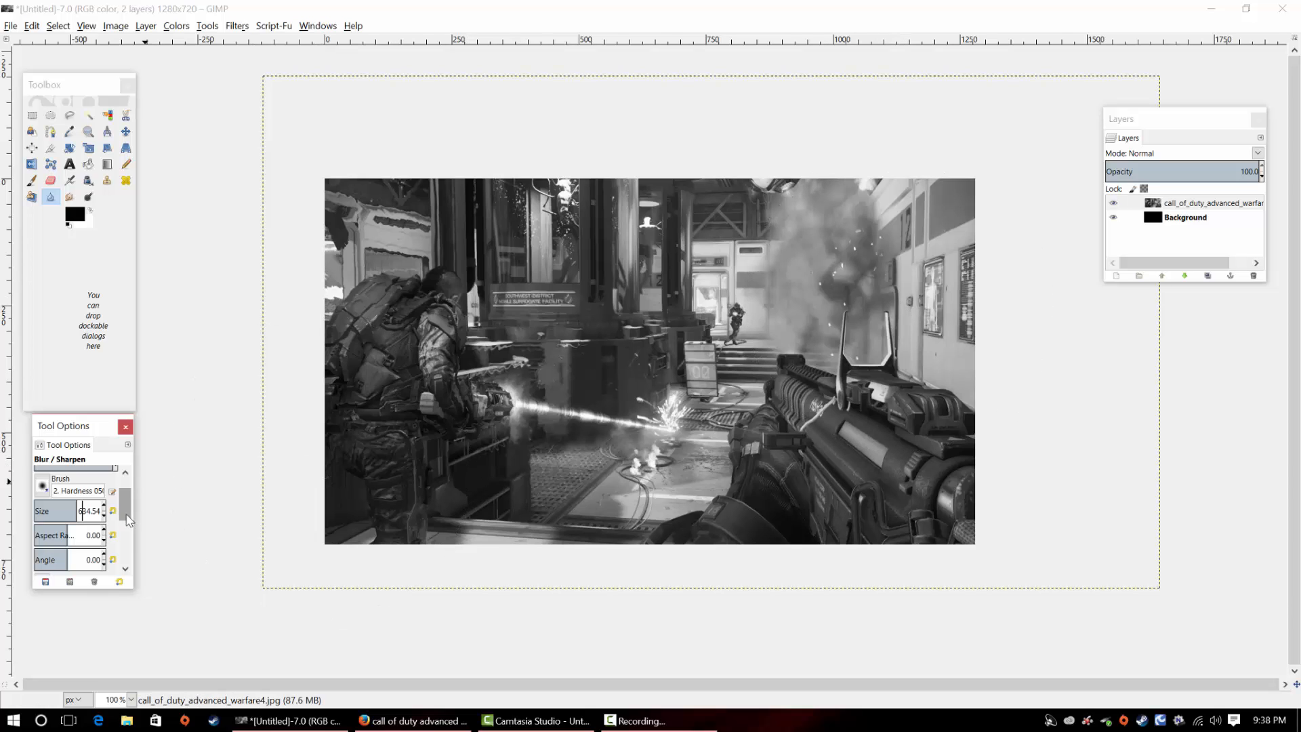
drag(129, 517, 130, 563)
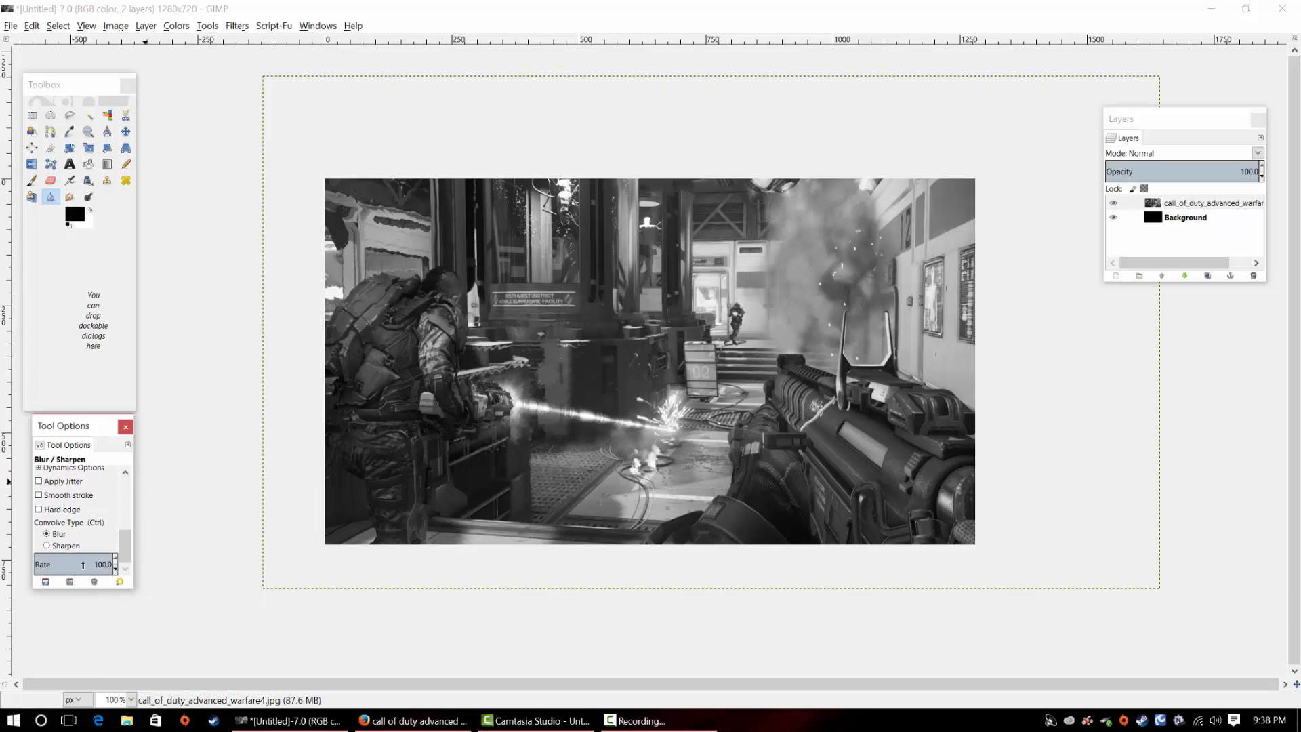
mouse_move(354, 454)
mouse_down()
mouse_move(410, 315)
mouse_move(390, 548)
mouse_move(442, 374)
mouse_move(651, 256)
mouse_move(1085, 290)
mouse_move(1076, 270)
mouse_move(984, 249)
mouse_move(738, 270)
mouse_move(962, 264)
mouse_move(1086, 286)
mouse_move(998, 259)
mouse_move(924, 318)
mouse_move(829, 443)
mouse_move(751, 494)
mouse_move(467, 504)
mouse_move(477, 548)
mouse_move(1139, 452)
mouse_move(1135, 439)
mouse_move(486, 314)
mouse_move(377, 249)
mouse_move(351, 203)
mouse_move(476, 193)
mouse_move(1065, 245)
mouse_move(1054, 378)
mouse_move(1001, 439)
mouse_move(871, 528)
mouse_move(645, 497)
mouse_up()
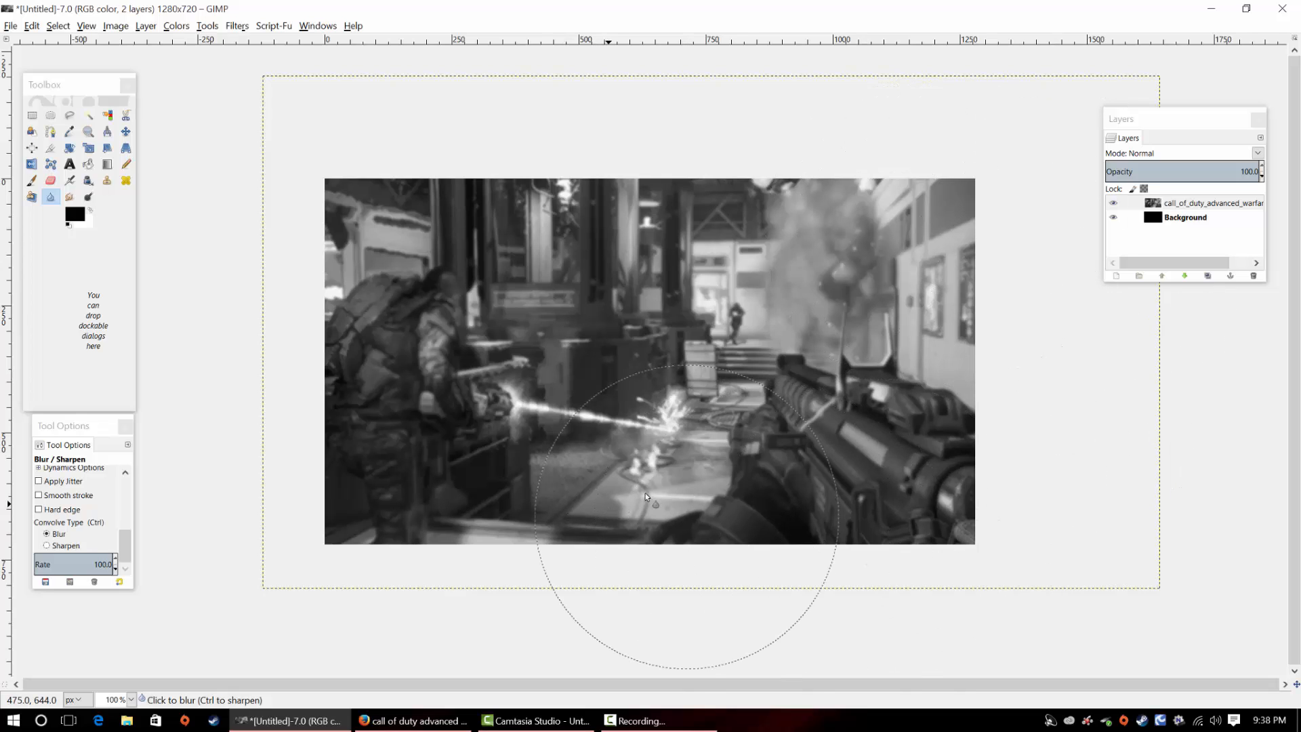
mouse_move(905, 260)
mouse_down()
mouse_move(840, 420)
mouse_move(722, 352)
mouse_up()
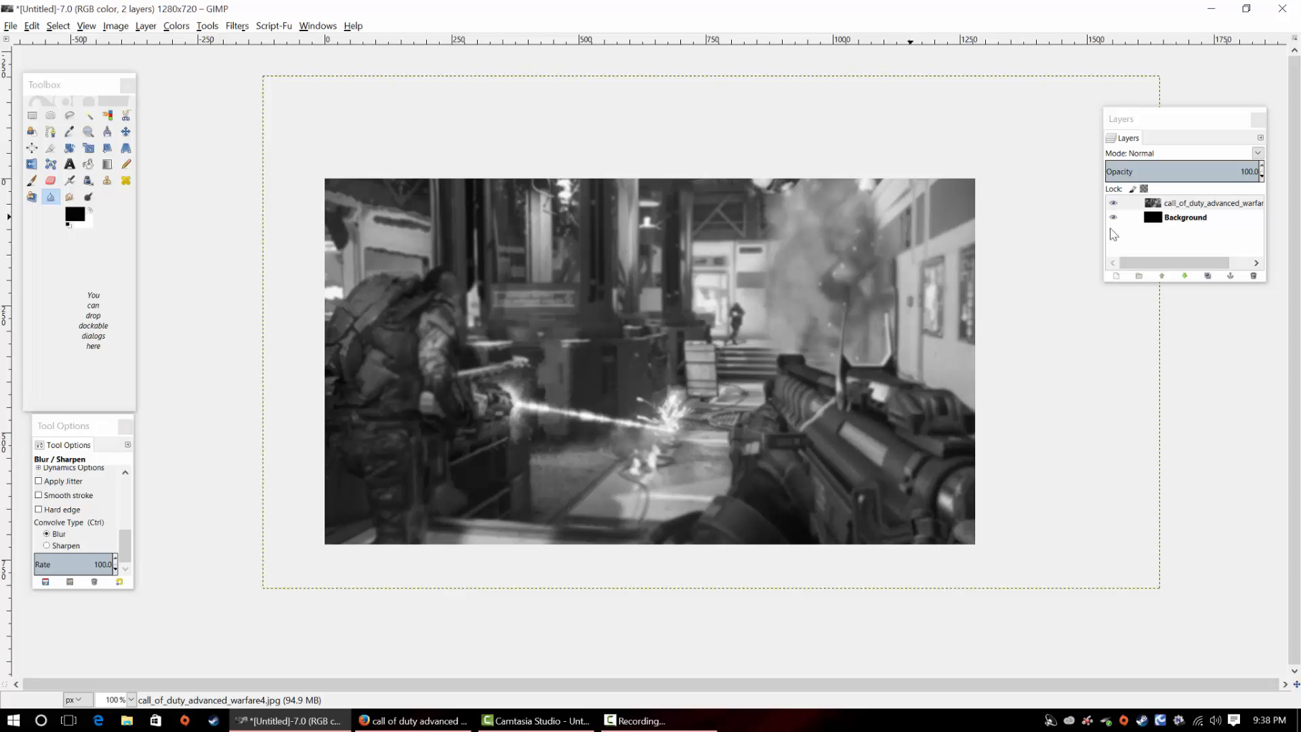
Lower the opacity of the call_of_duty_advanced_warfare4.jpg layer to 45 so the black background darkens it
click(1197, 205)
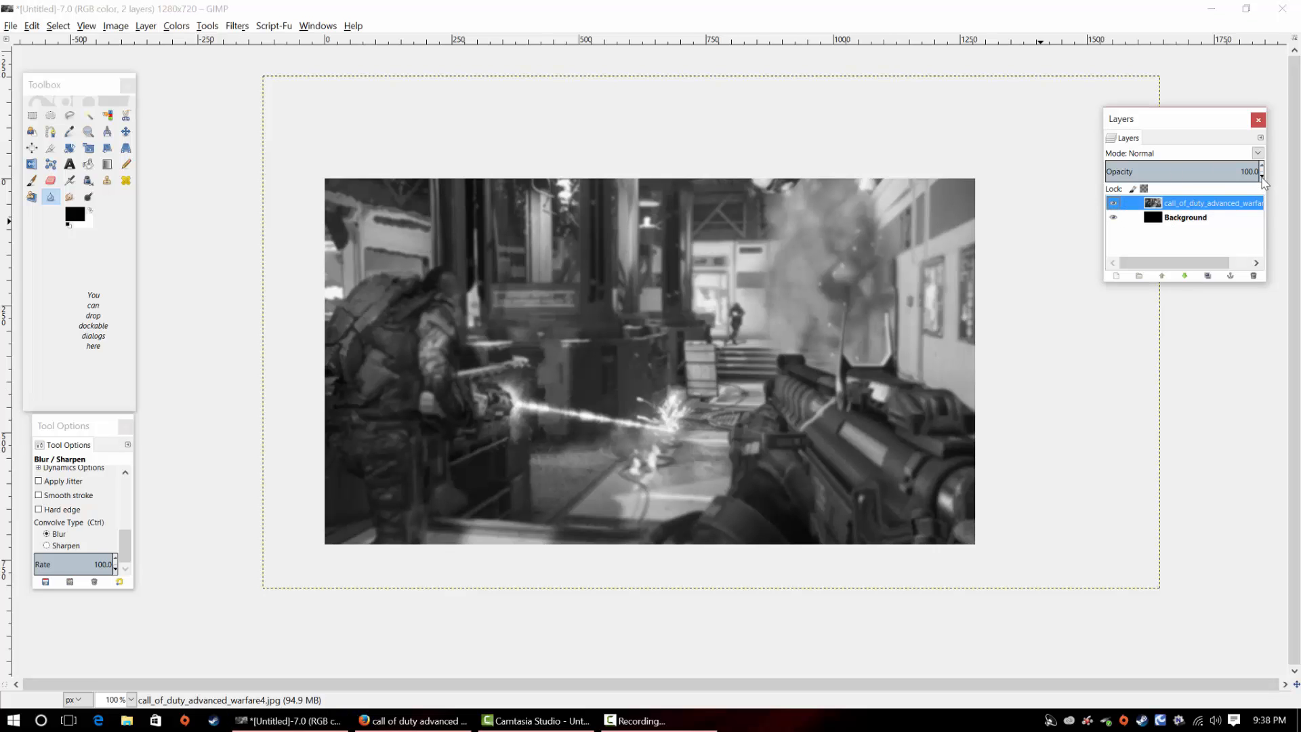
drag(1262, 176, 1262, 182)
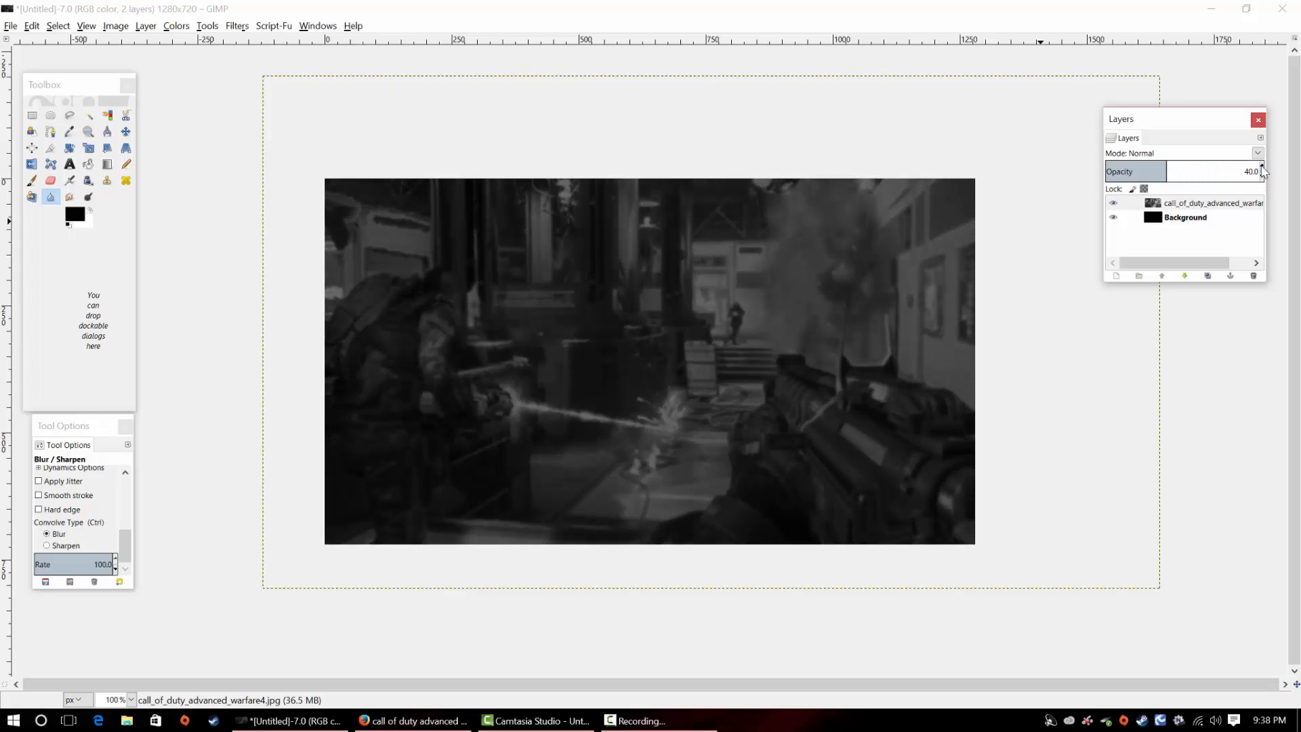
drag(1262, 167, 1261, 168)
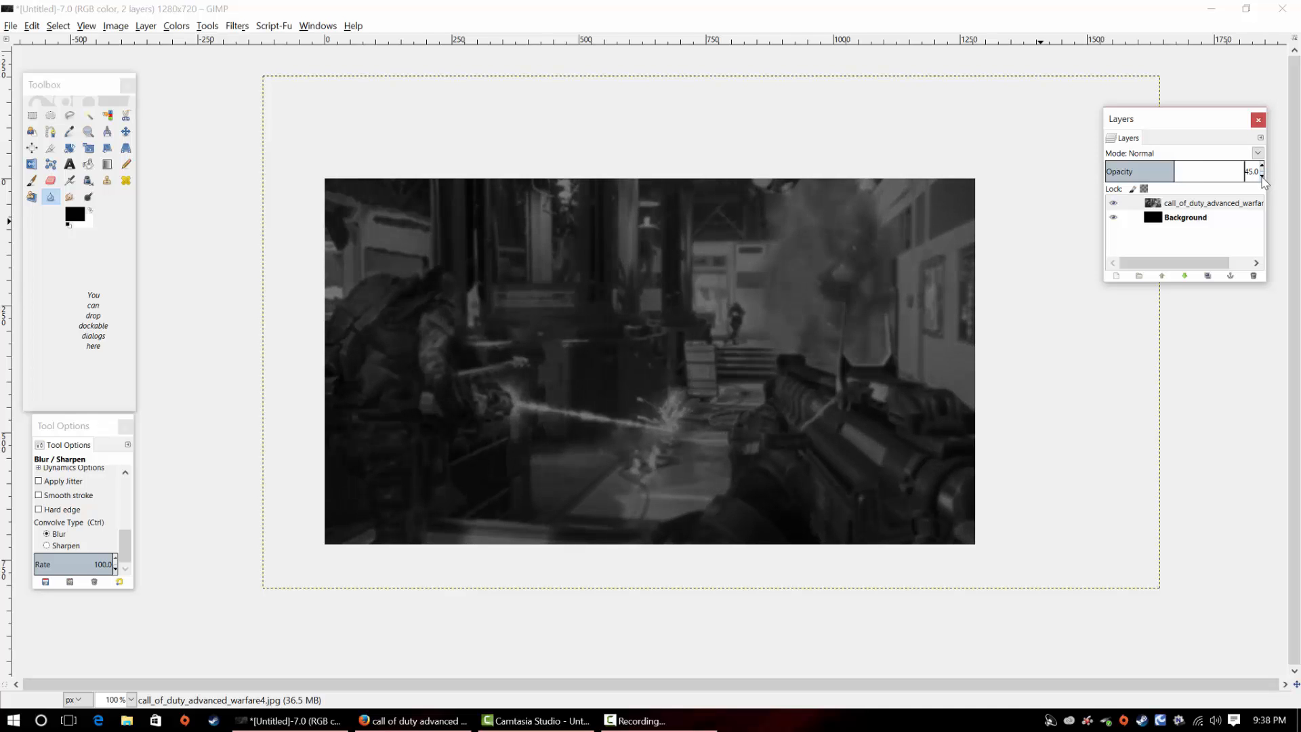
Lower the opacity of the call_of_duty_advanced_warfare4.jpg layer to 40
drag(1262, 181, 1262, 181)
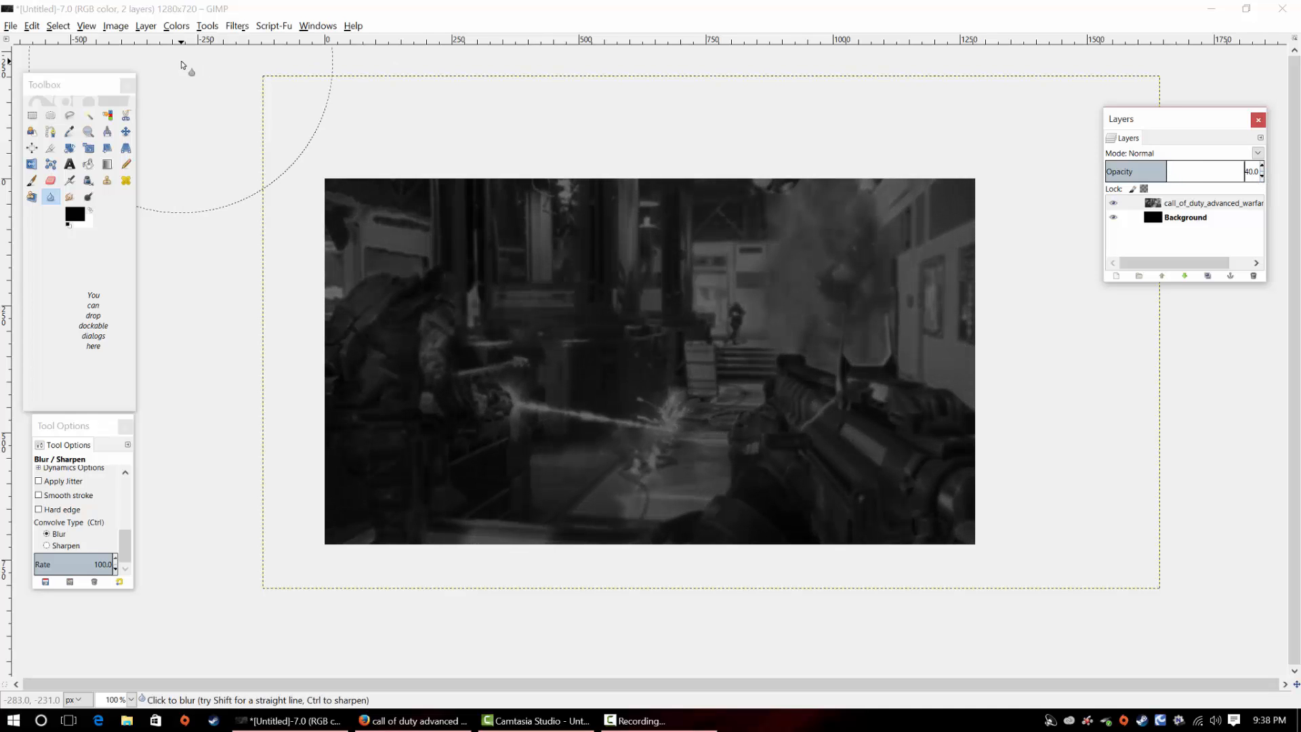
click(11, 26)
click(58, 81)
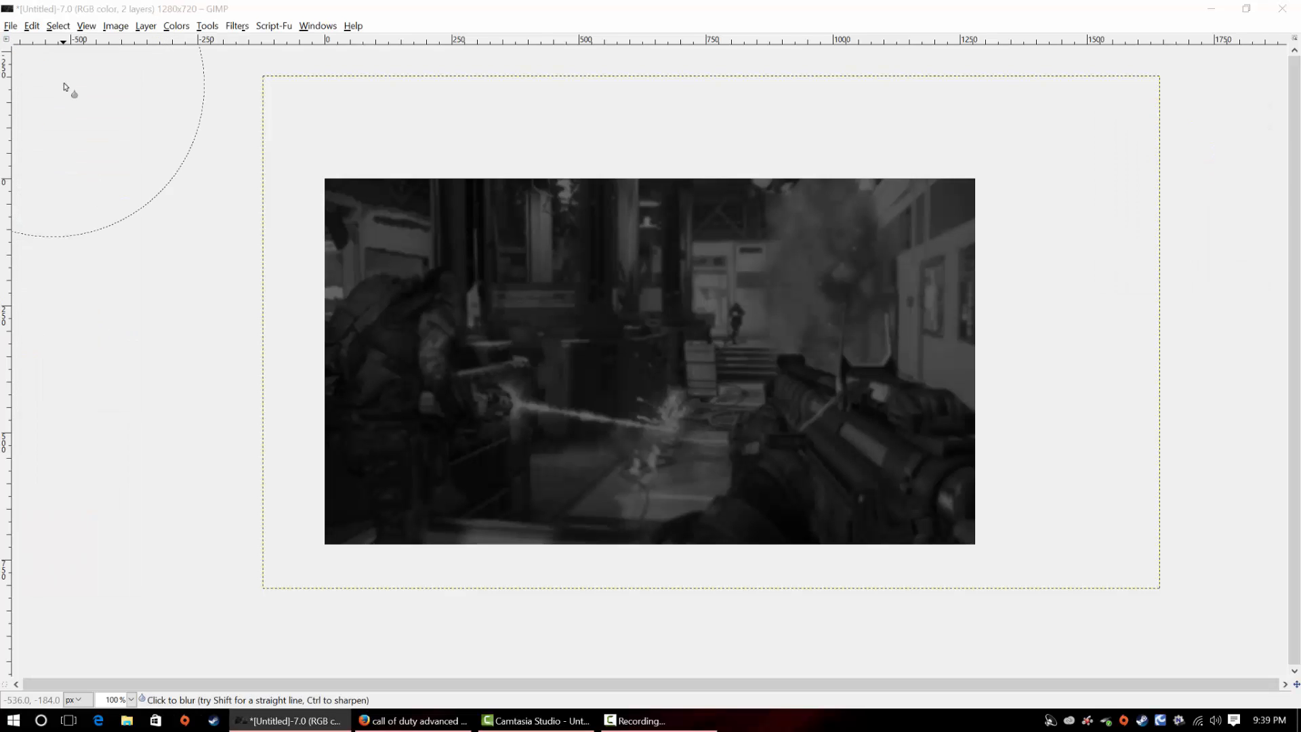
click(296, 135)
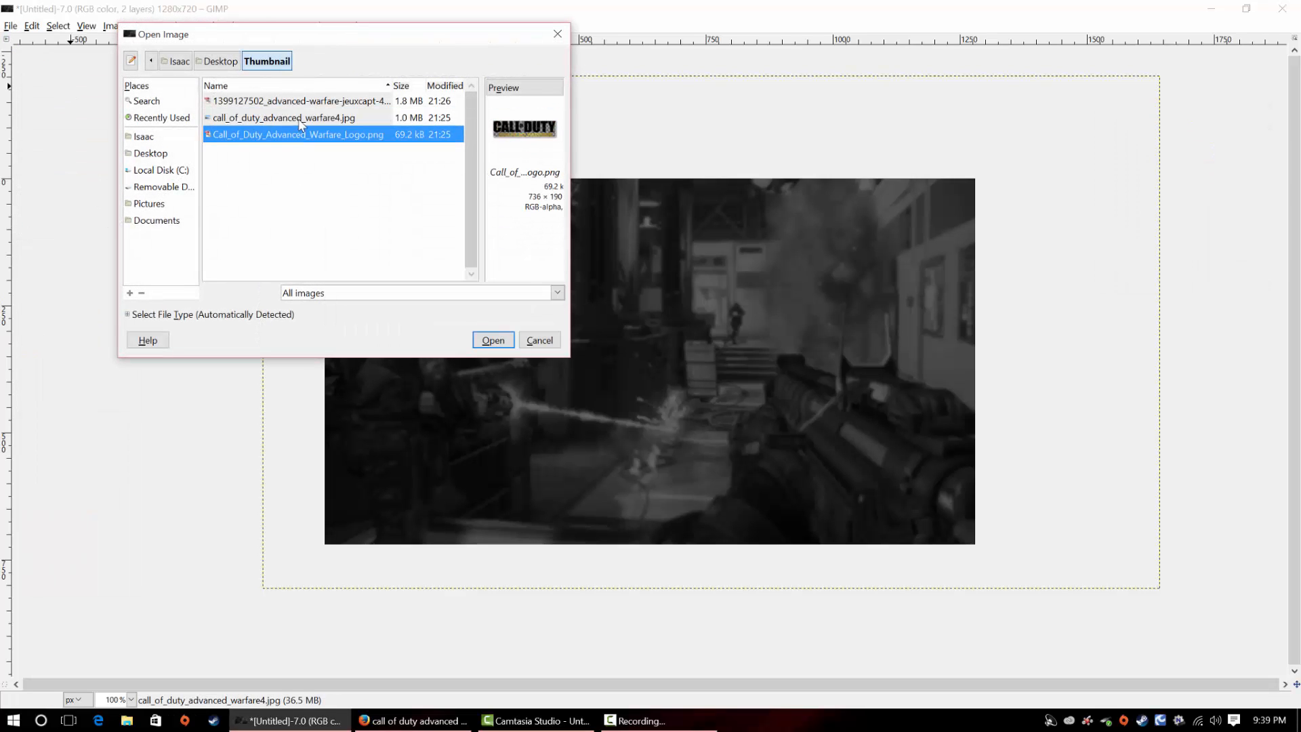
click(308, 101)
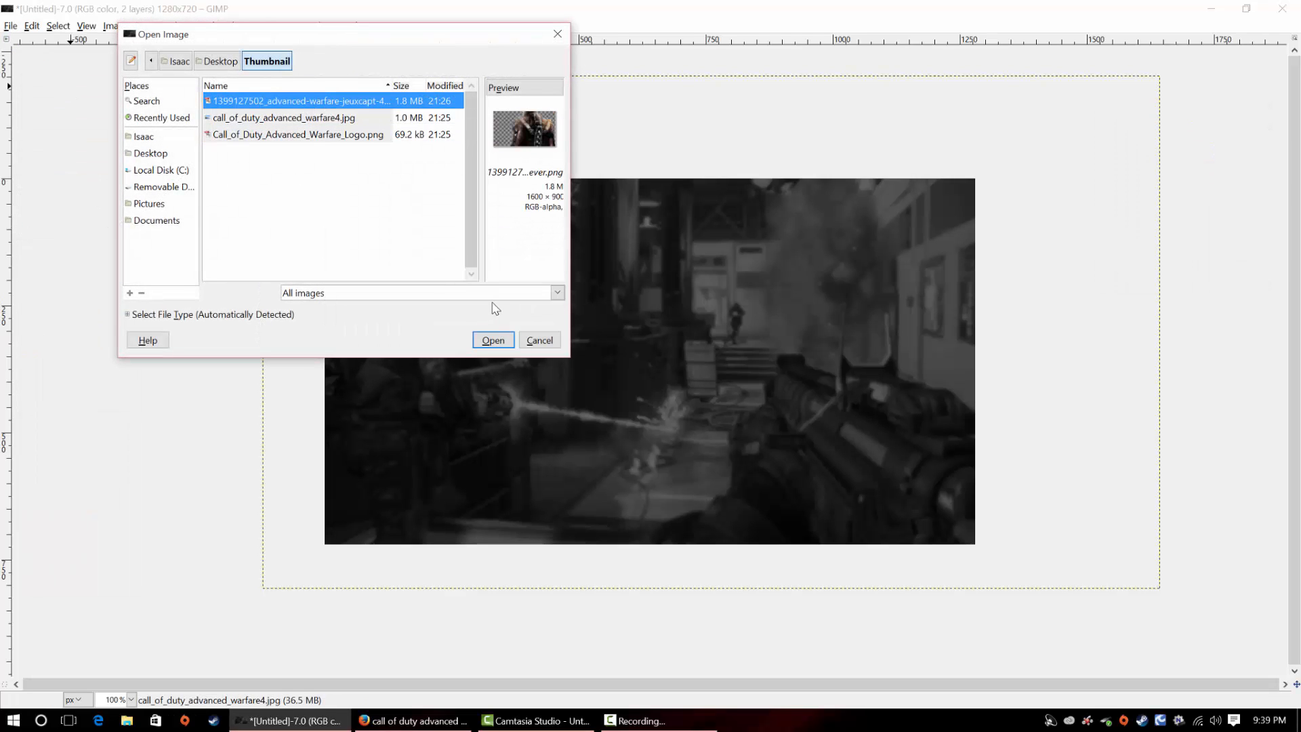
click(494, 341)
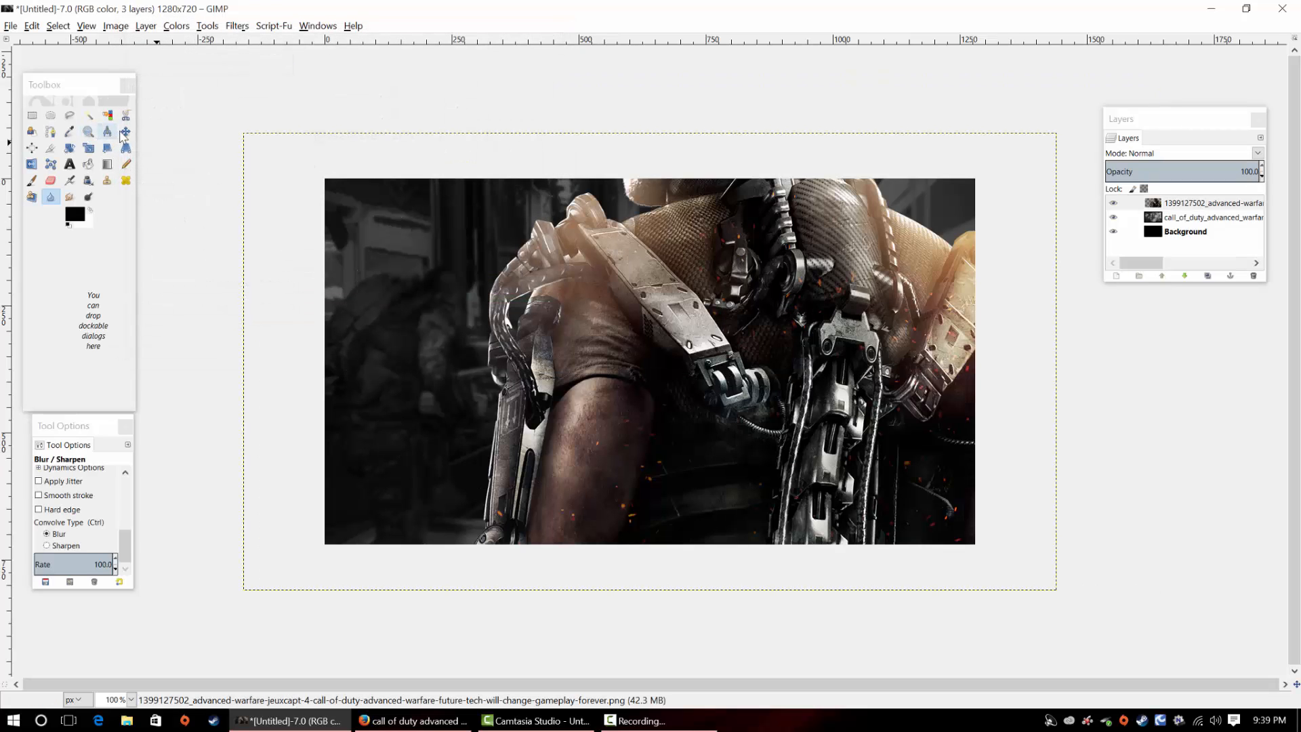
Scale the exoskeleton soldier layer to about 949 × 732 px and place it against the canvas's right side
click(87, 148)
click(730, 331)
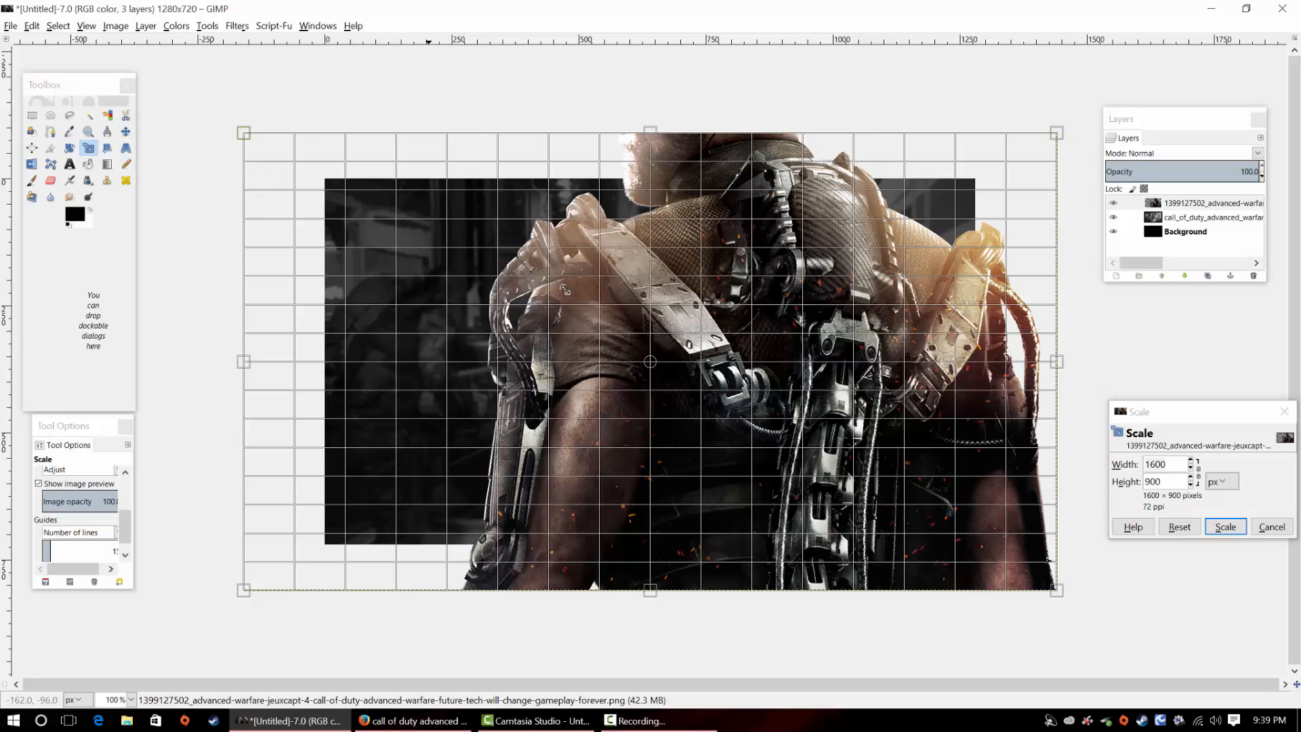
drag(564, 290, 506, 269)
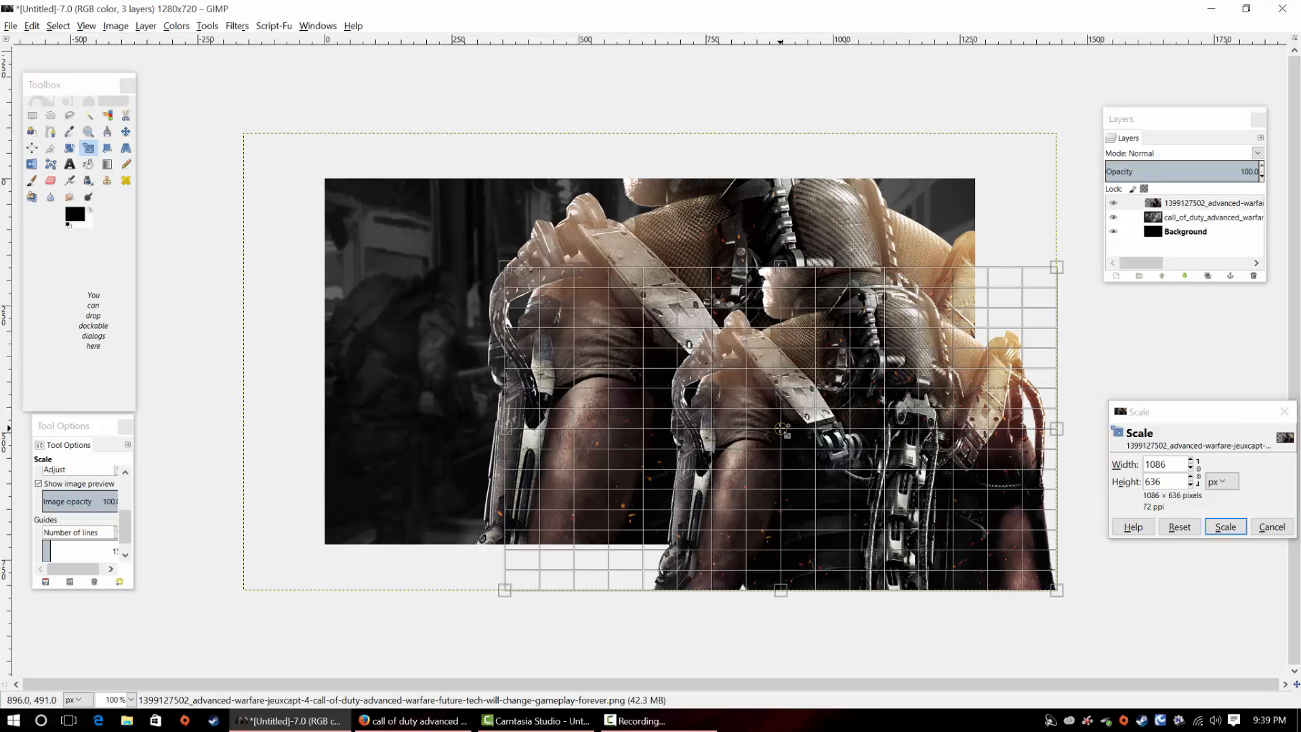
drag(782, 431, 747, 362)
drag(717, 377, 717, 385)
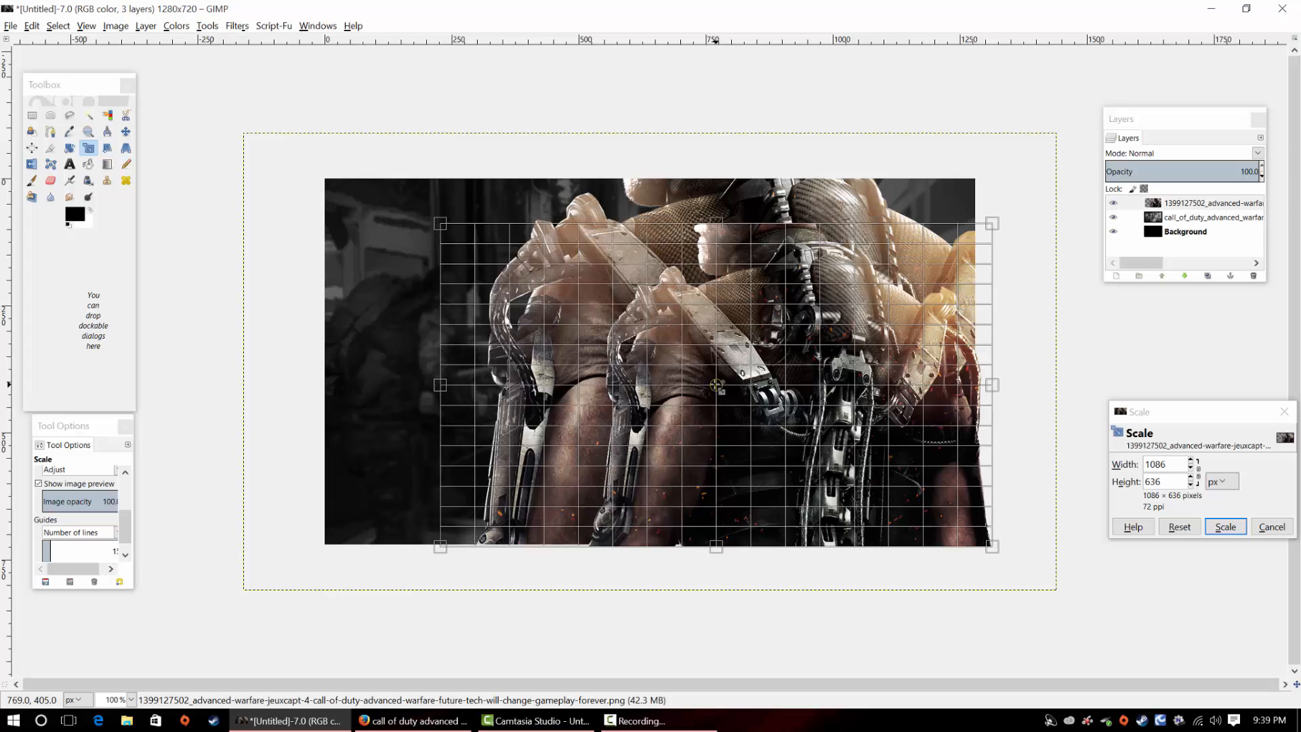
drag(443, 385, 511, 385)
drag(755, 226, 757, 178)
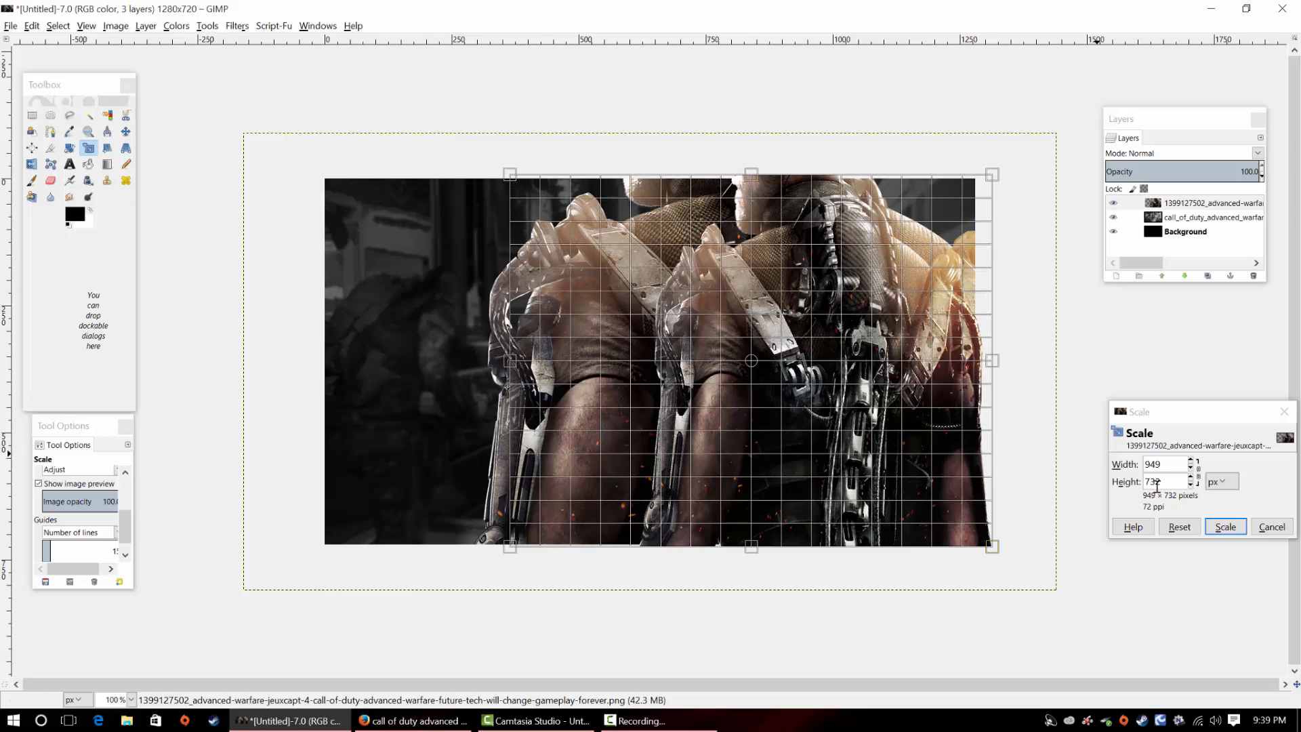
click(1225, 526)
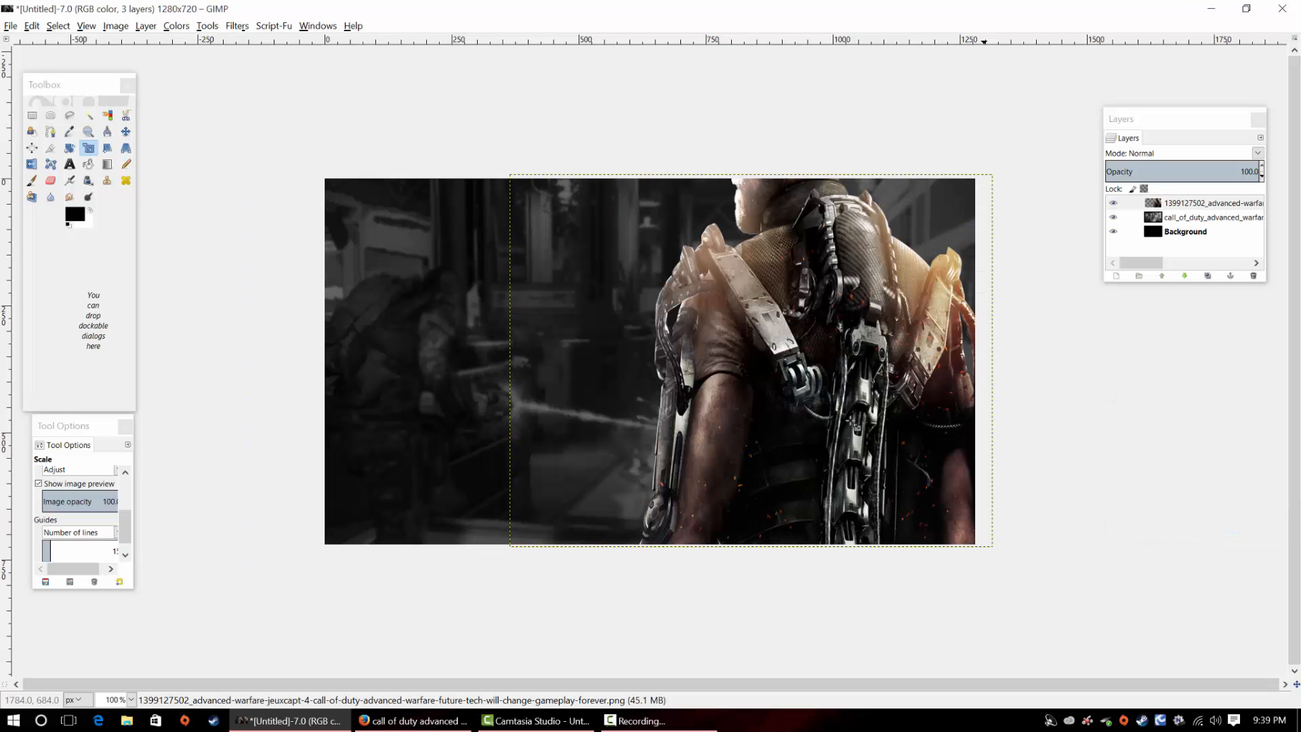
Widen the exoskeleton soldier layer to about 1131 × 733 px and shift it slightly left, letting its right edge extend beyond the canvas
click(800, 391)
drag(997, 357, 1088, 360)
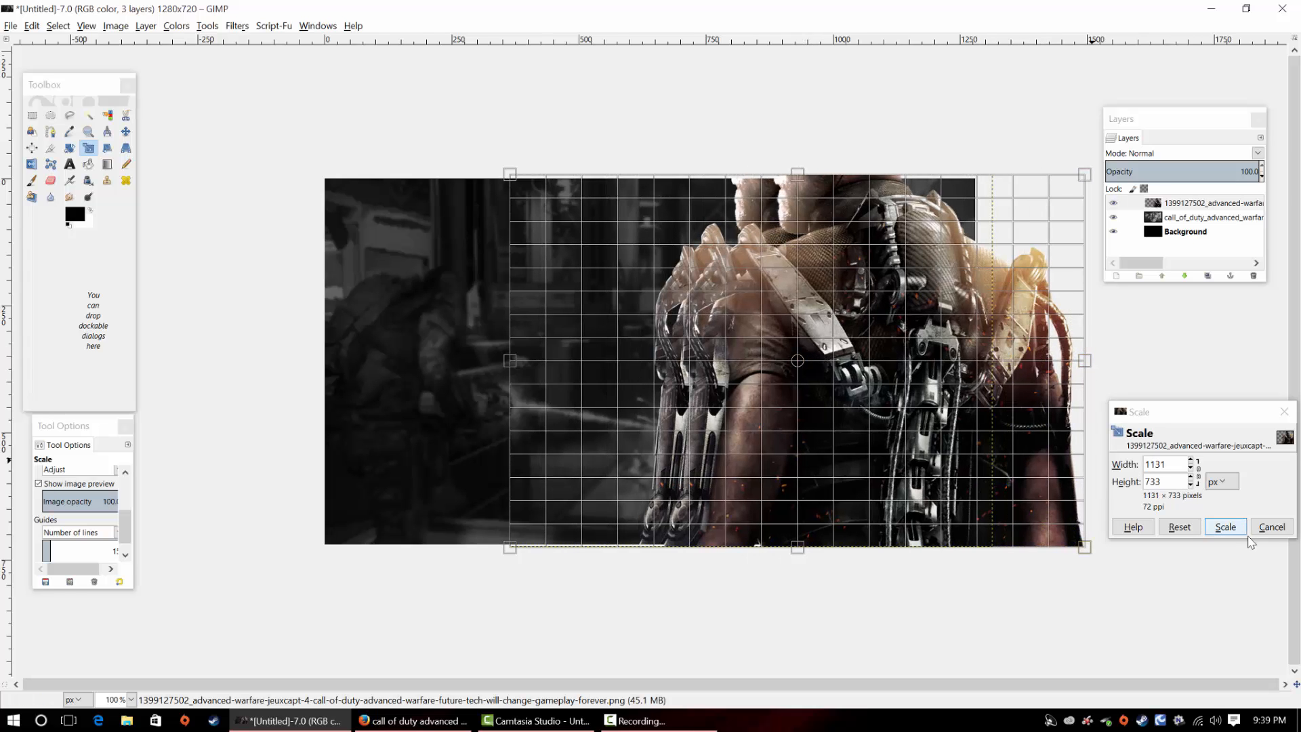
click(1225, 527)
click(782, 359)
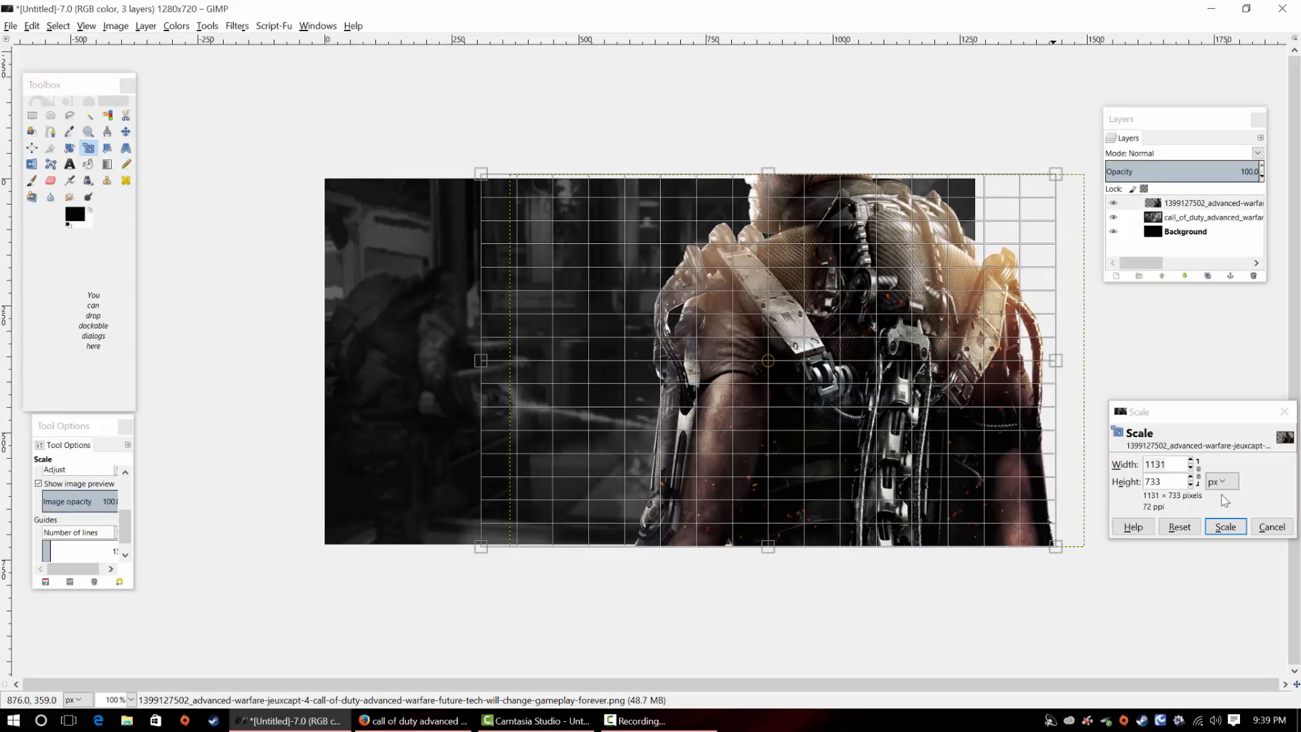
click(1218, 525)
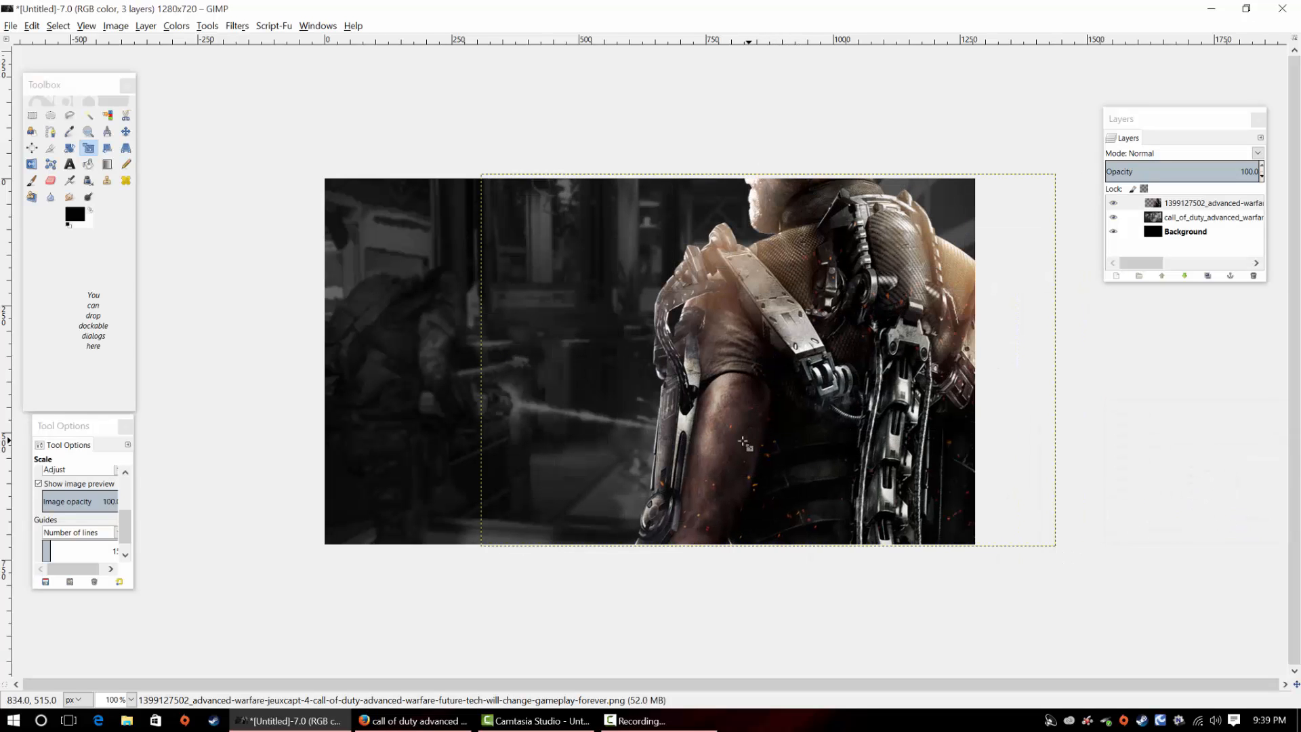
Desaturate the exoskeleton soldier layer with the shade of gray based on Luminosity
click(176, 27)
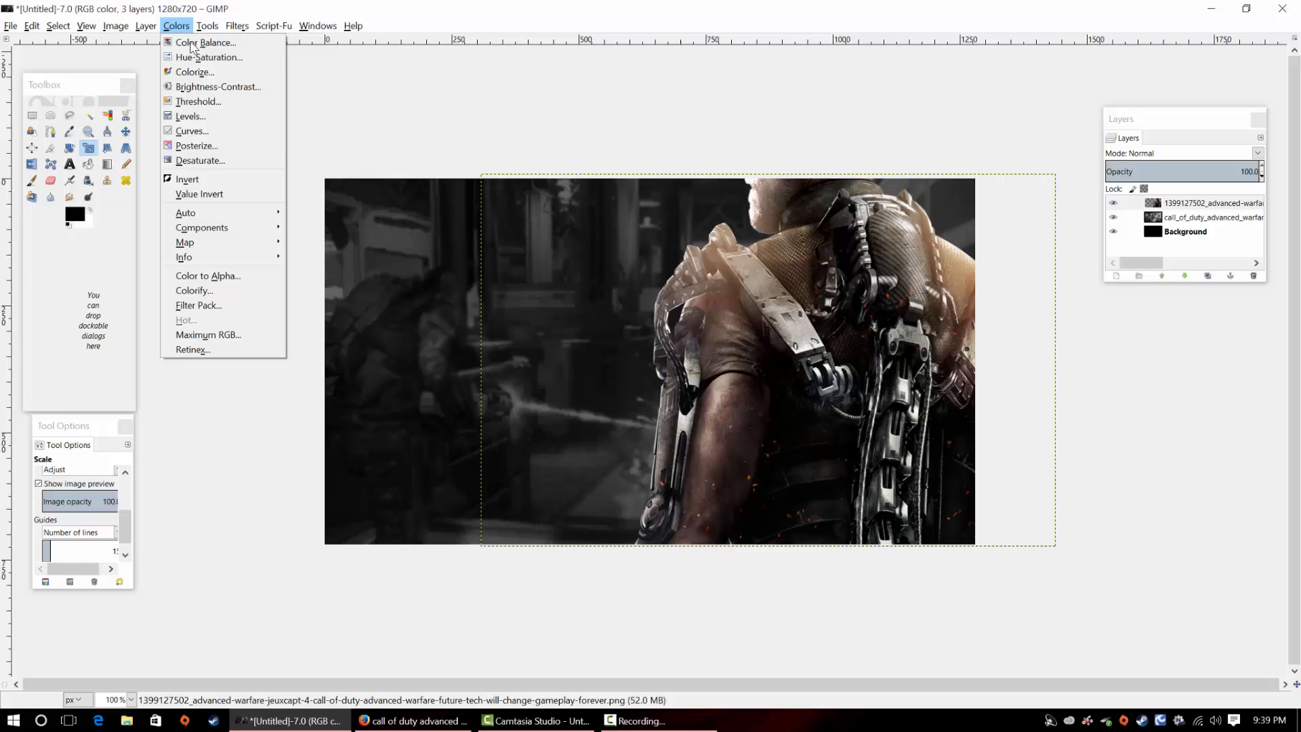
click(207, 160)
click(187, 191)
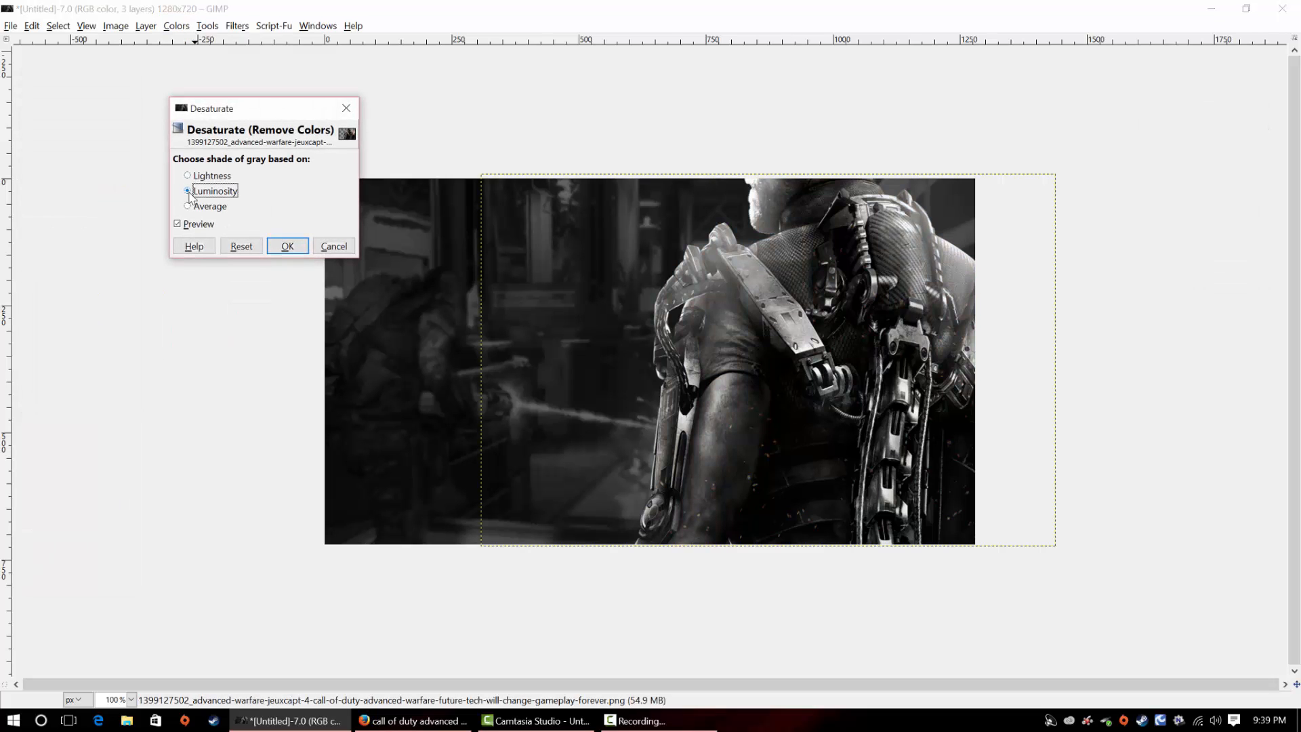
click(287, 246)
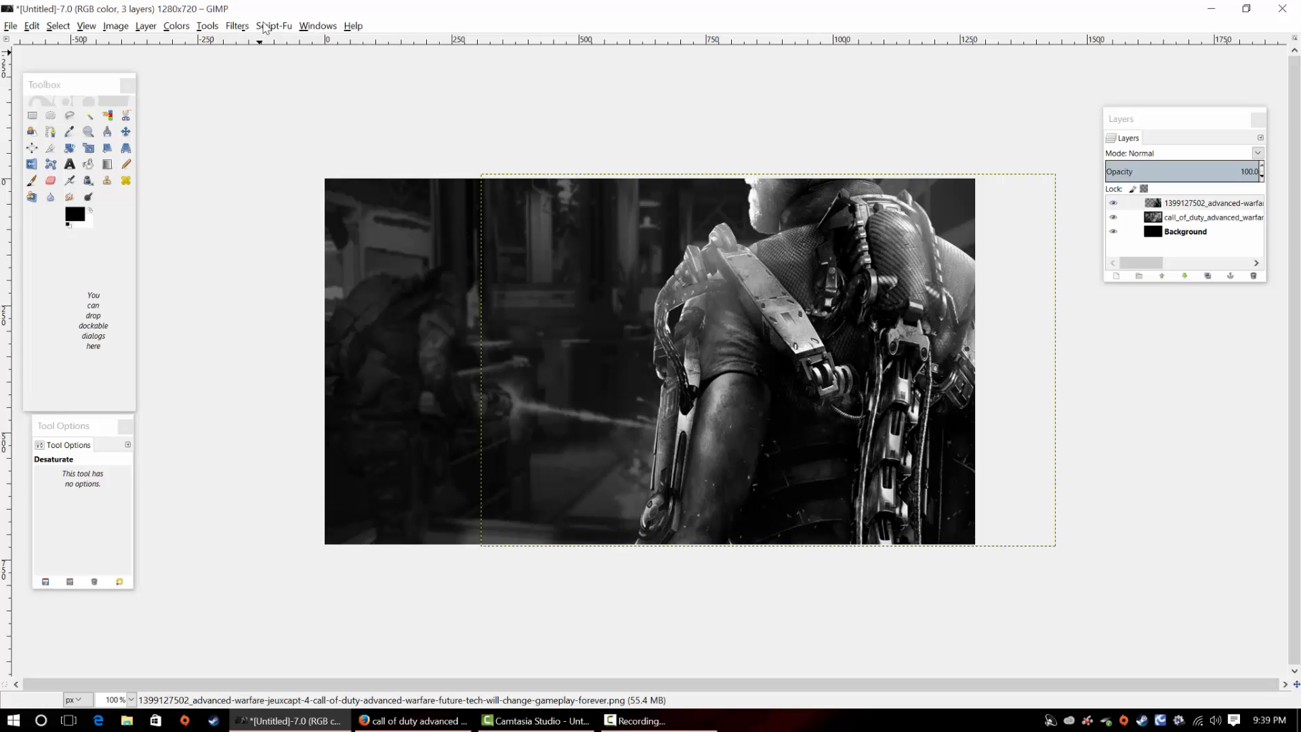
Start an Outer Glow layer effect on the exoskeleton soldier and set its color to cyan 00fff6
click(270, 27)
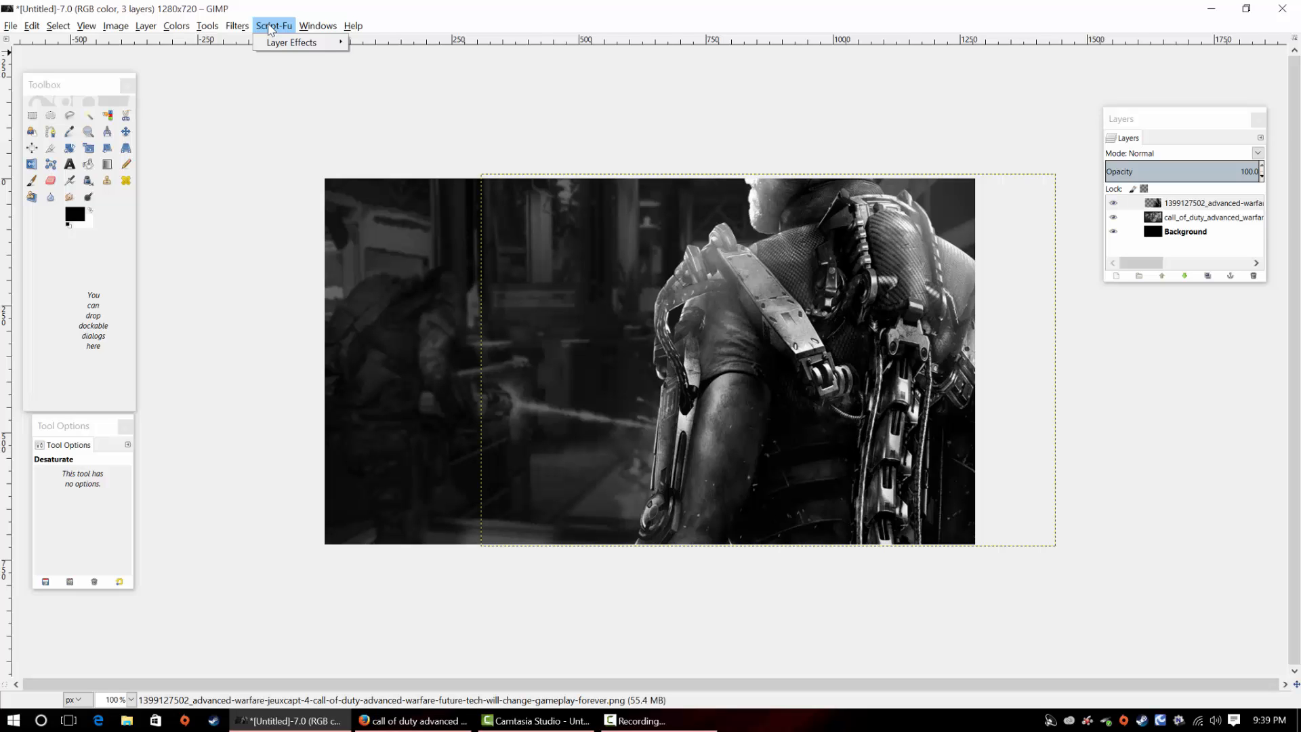
mouse_move(207, 26)
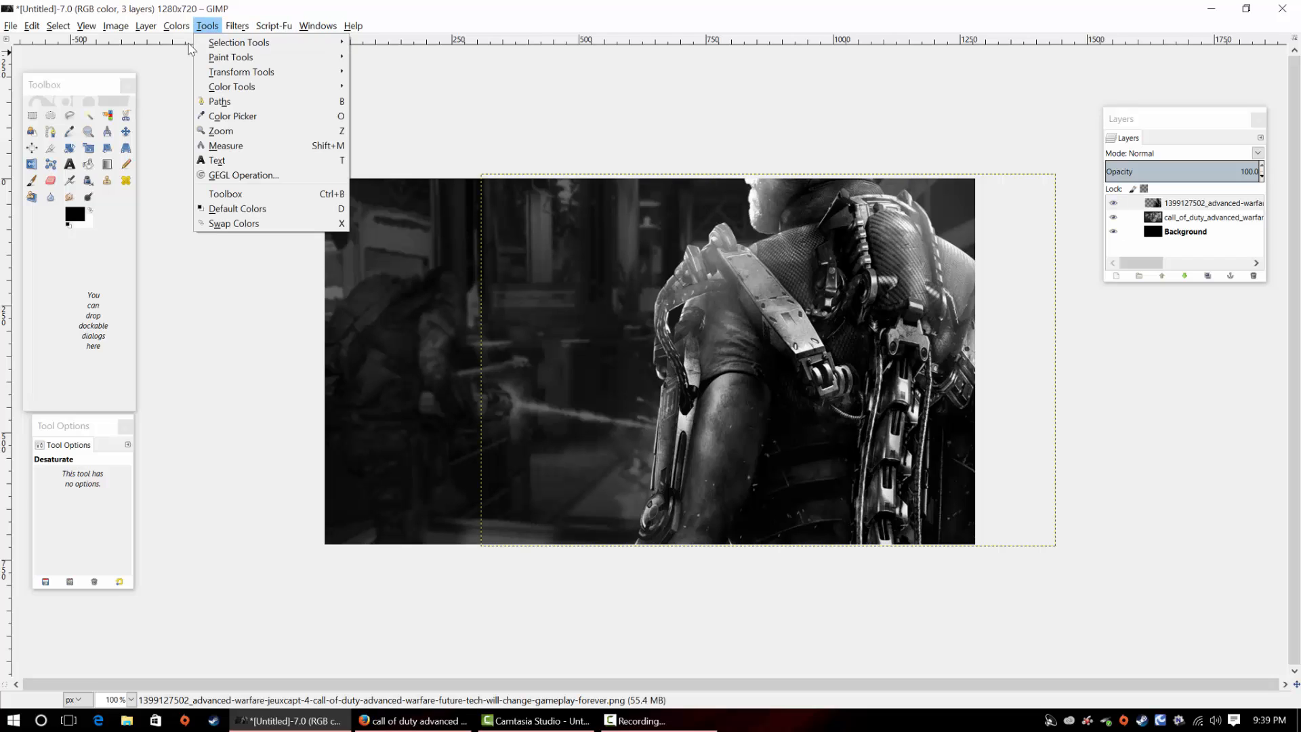
mouse_move(285, 24)
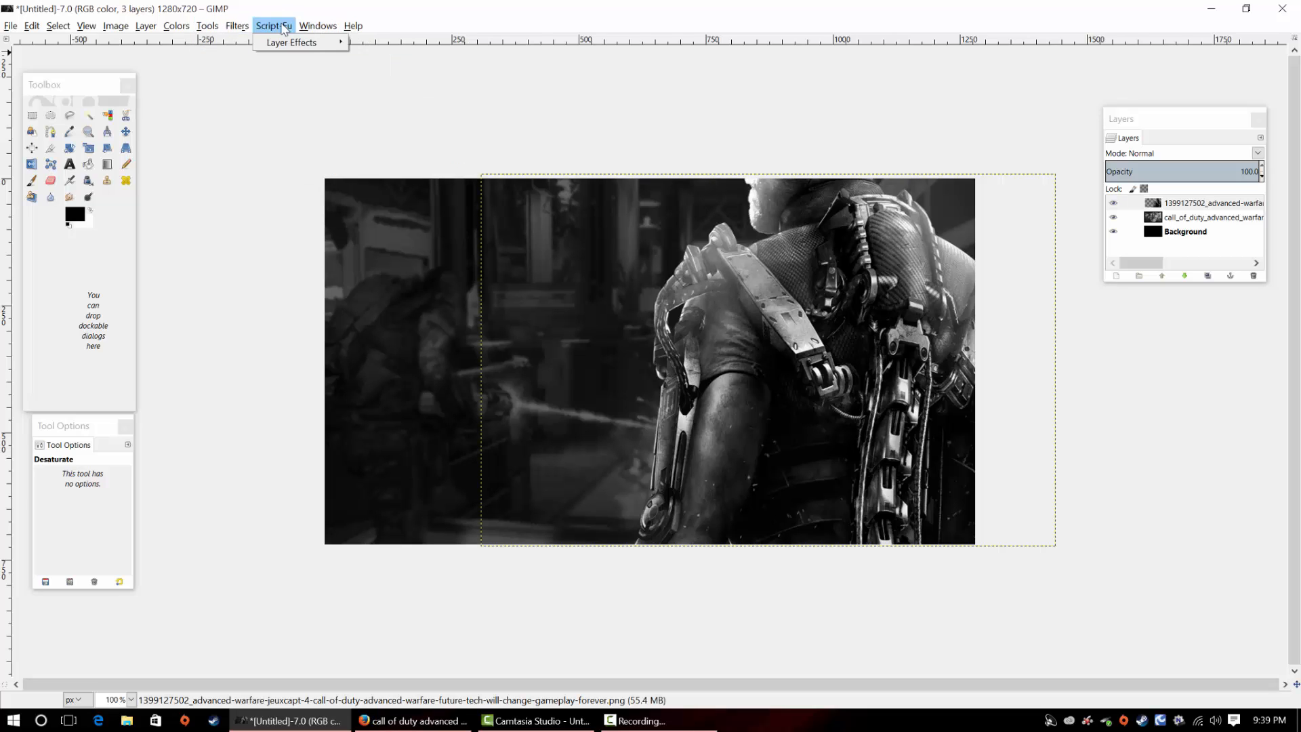
mouse_move(289, 46)
click(397, 131)
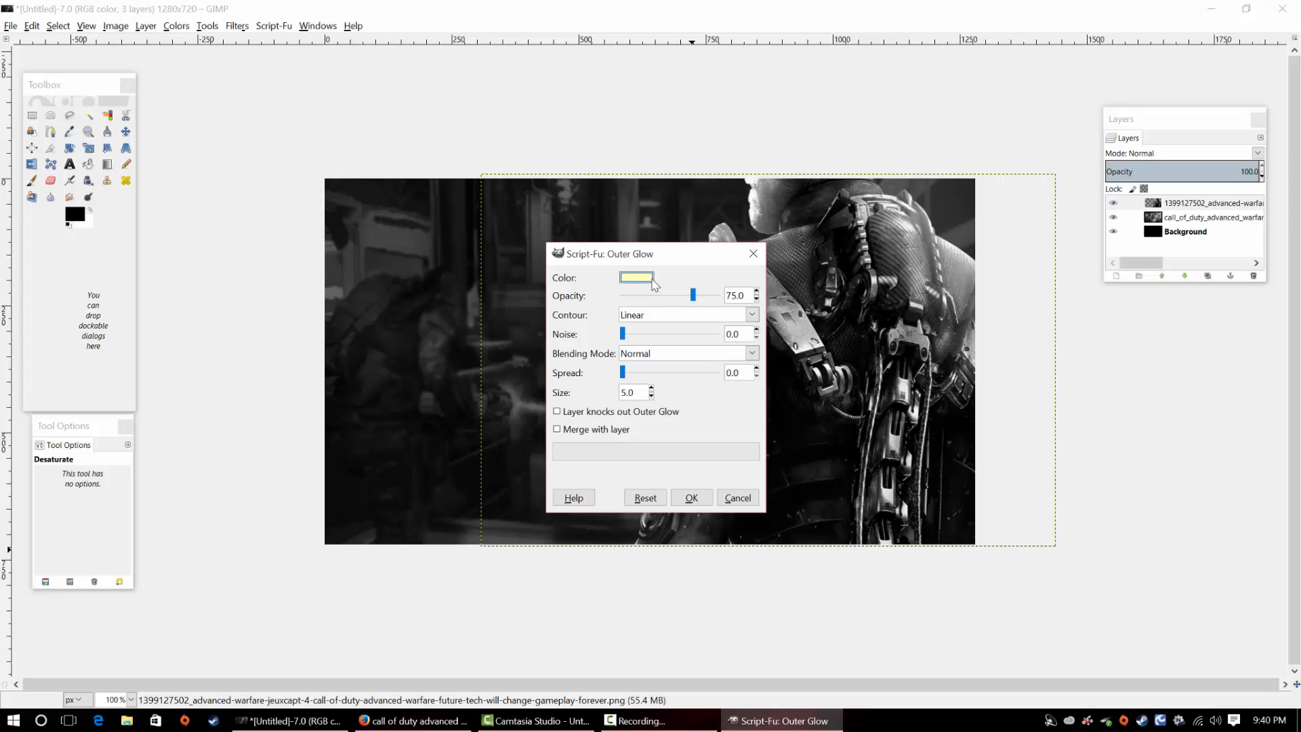
click(649, 282)
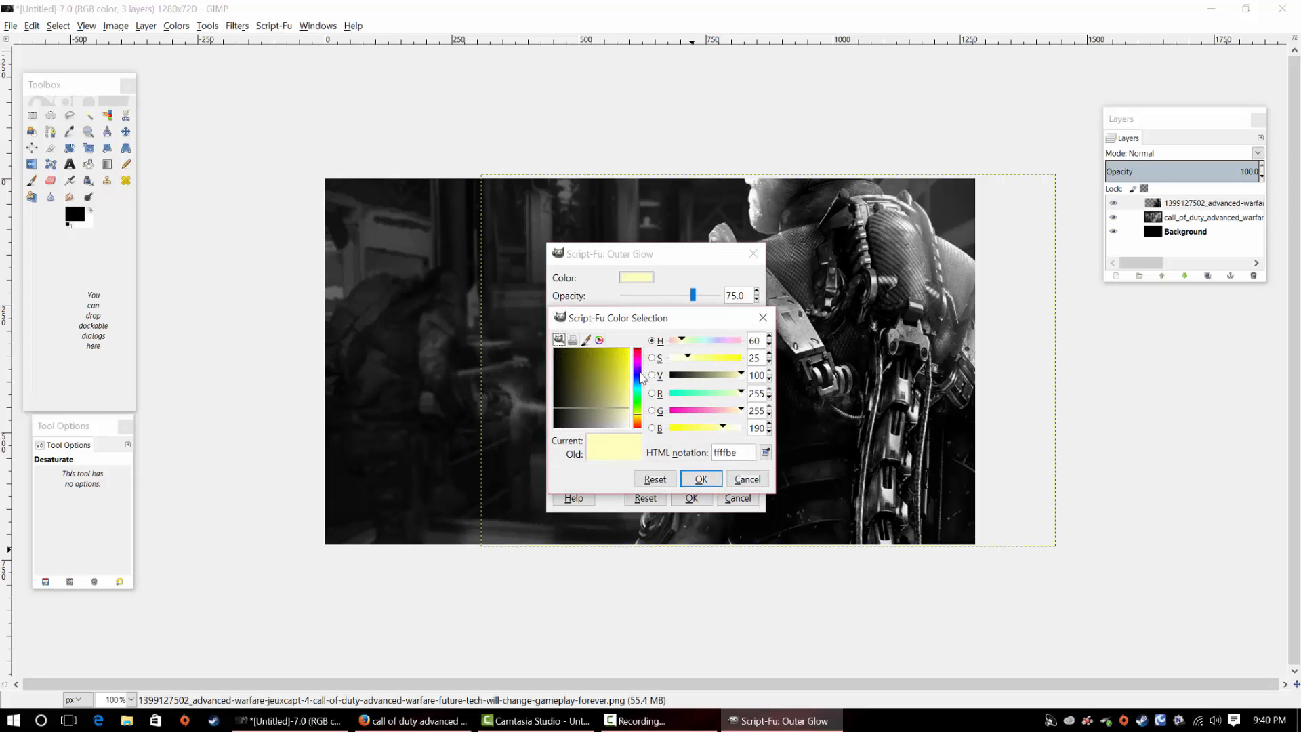
mouse_move(640, 376)
mouse_down()
mouse_move(640, 402)
mouse_move(632, 388)
mouse_up()
drag(619, 373, 647, 344)
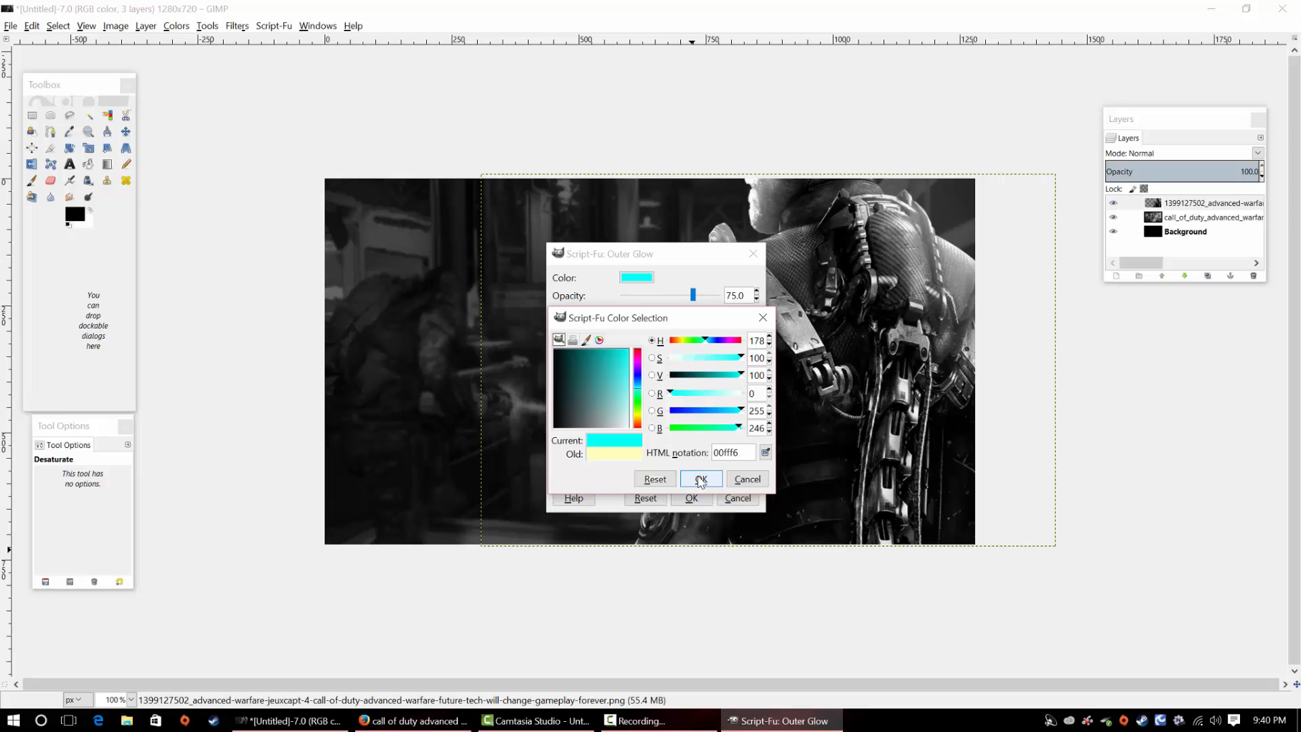
click(701, 479)
Set the outer glow's size to 10, enable merging with the layer, and apply the effect
click(651, 389)
click(651, 389)
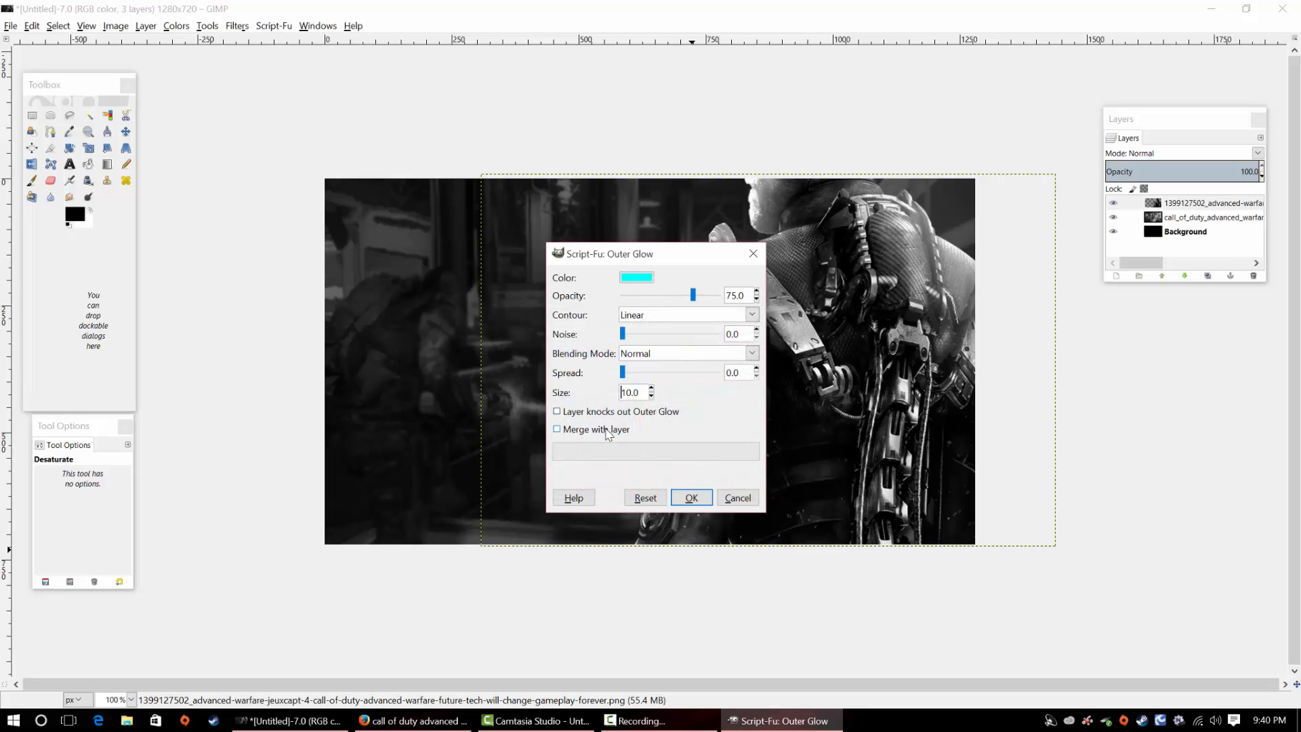
click(558, 430)
click(691, 499)
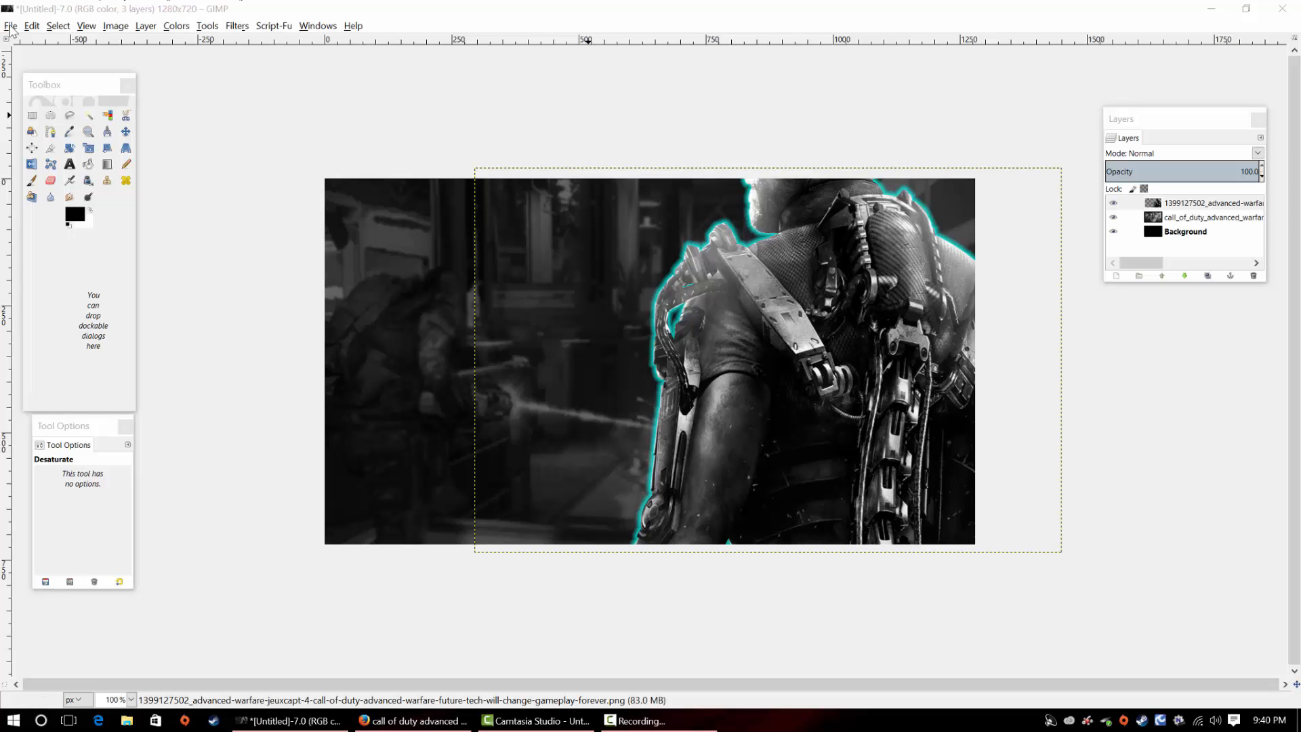
Import Call_of_Duty_Advanced_Warfare_Logo.png as a new layer and move it to the canvas's upper-left area
click(31, 26)
mouse_move(10, 27)
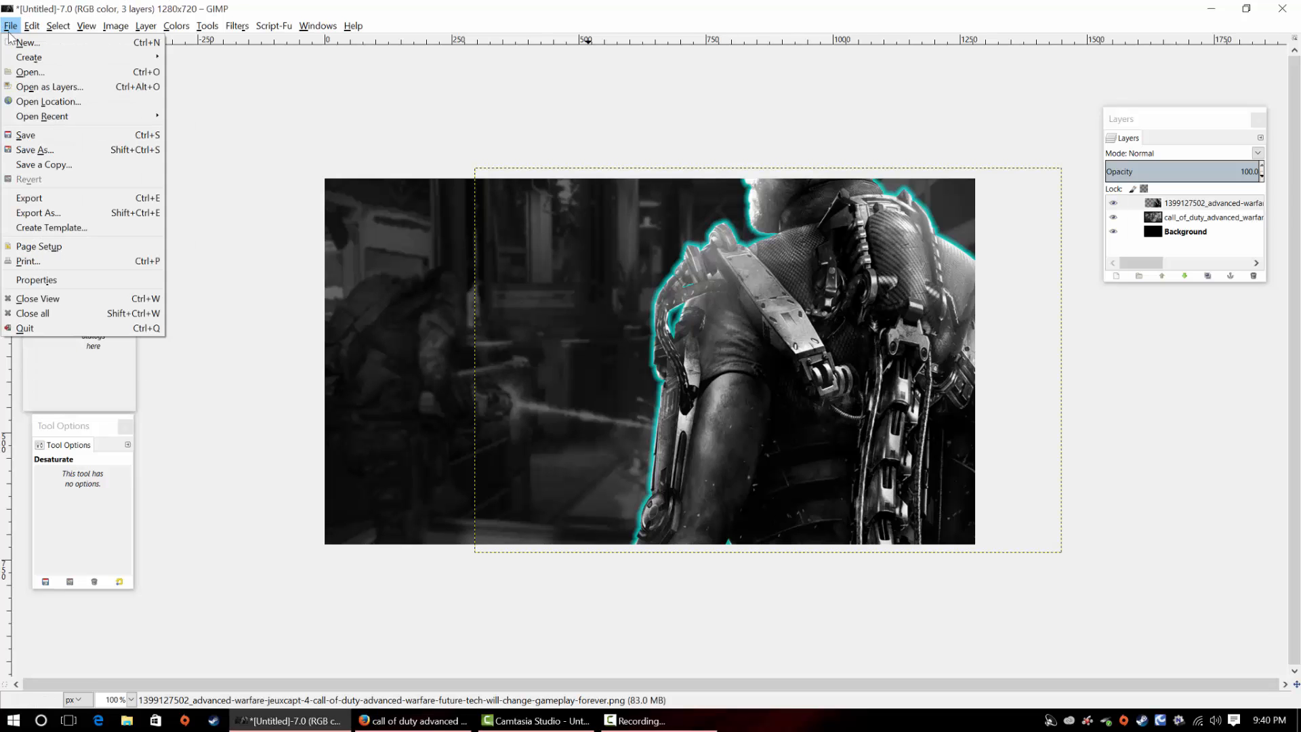
click(39, 89)
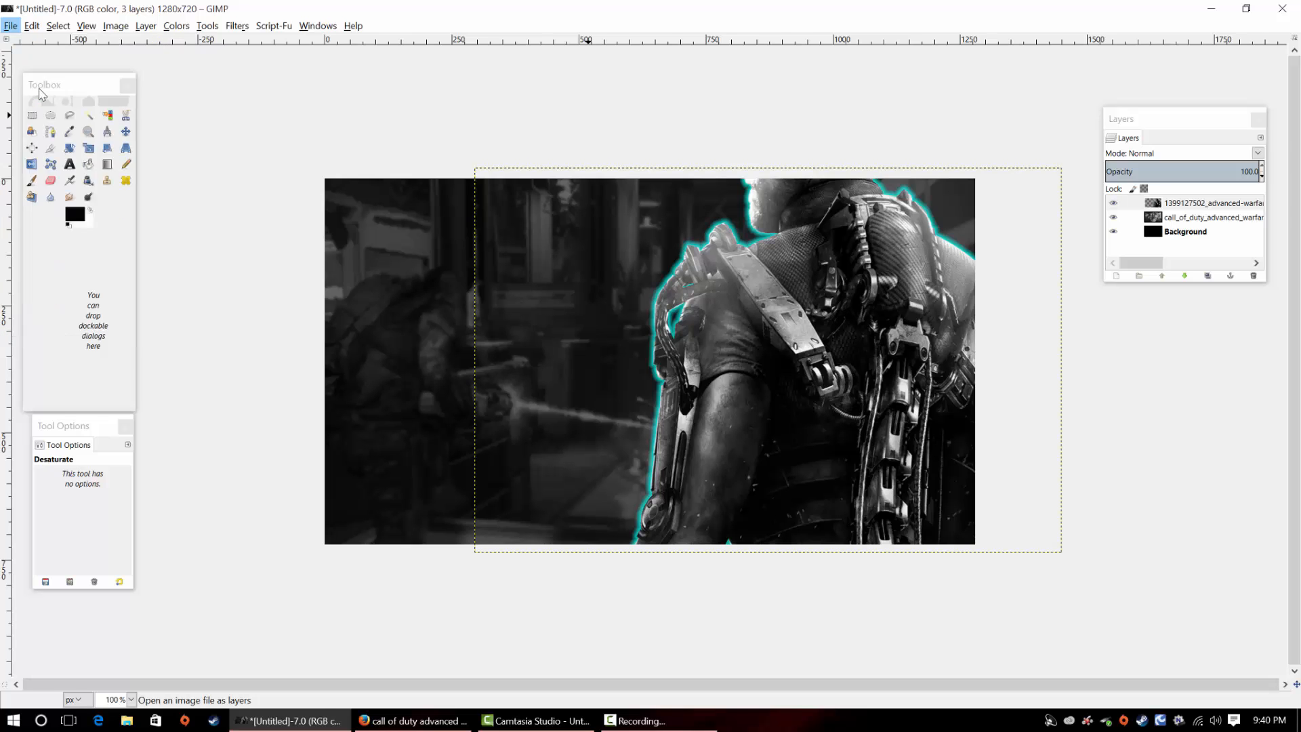
click(233, 123)
click(237, 134)
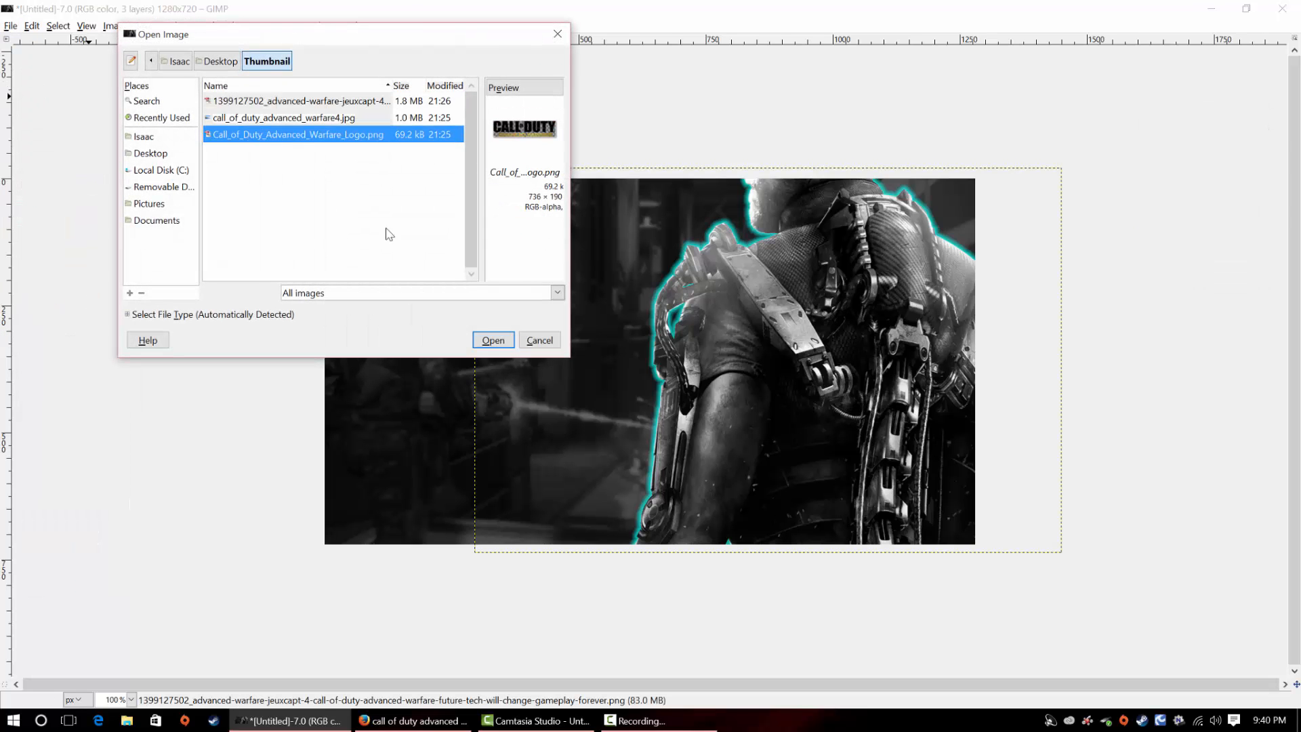
click(492, 341)
click(125, 133)
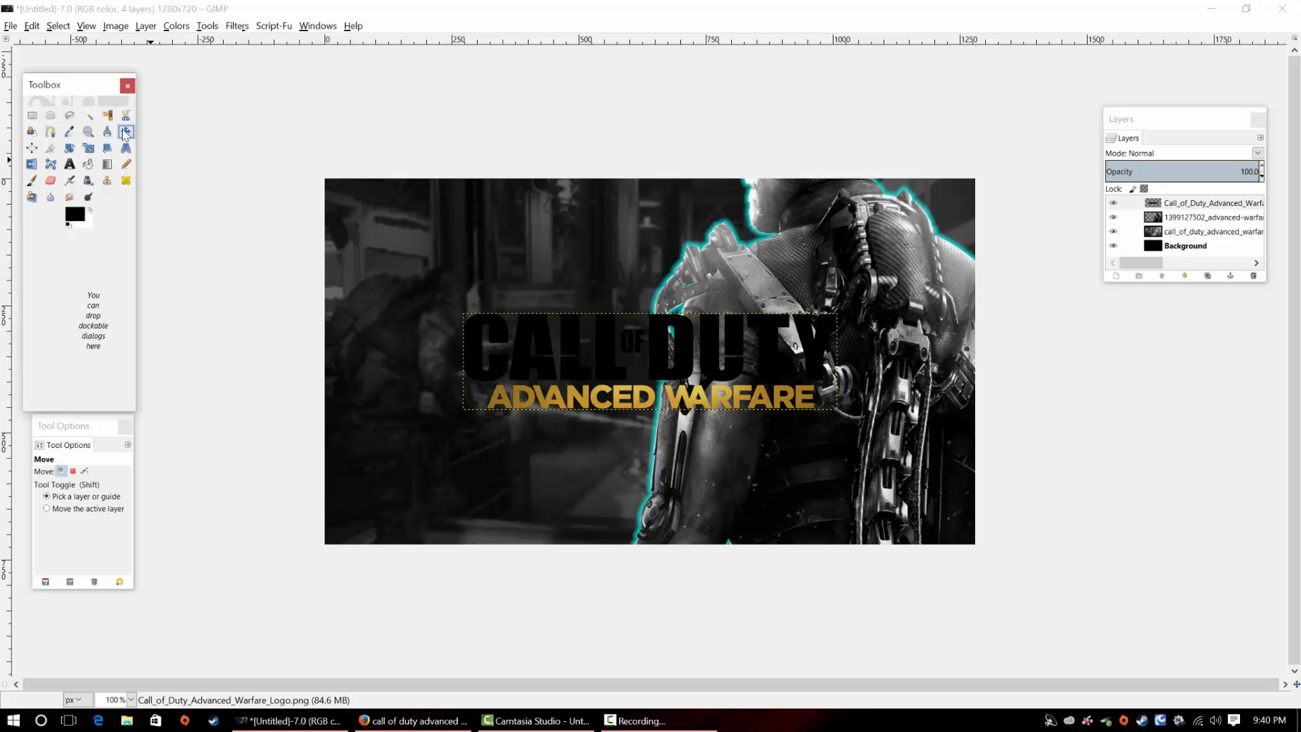
drag(563, 340, 454, 260)
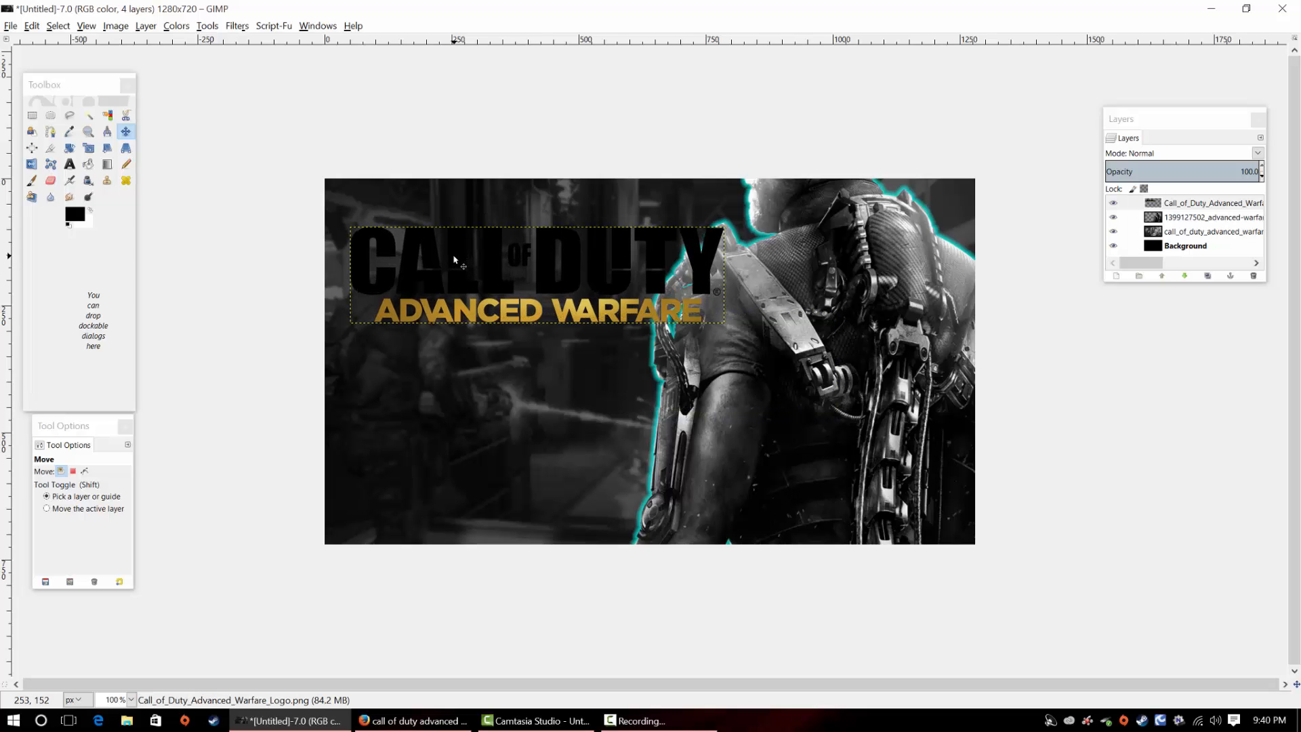
Colorize the Call of Duty logo layer with a lightness of 100 to make all its lettering white
click(178, 27)
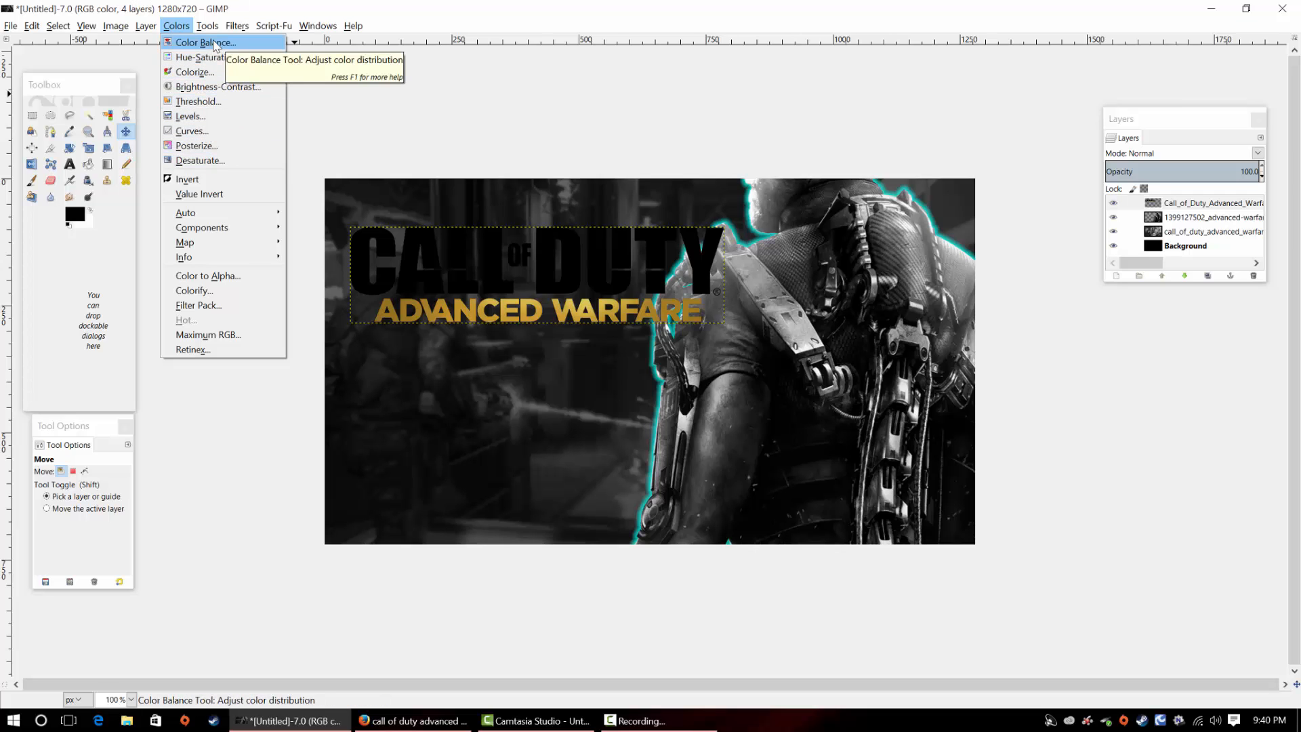
click(207, 72)
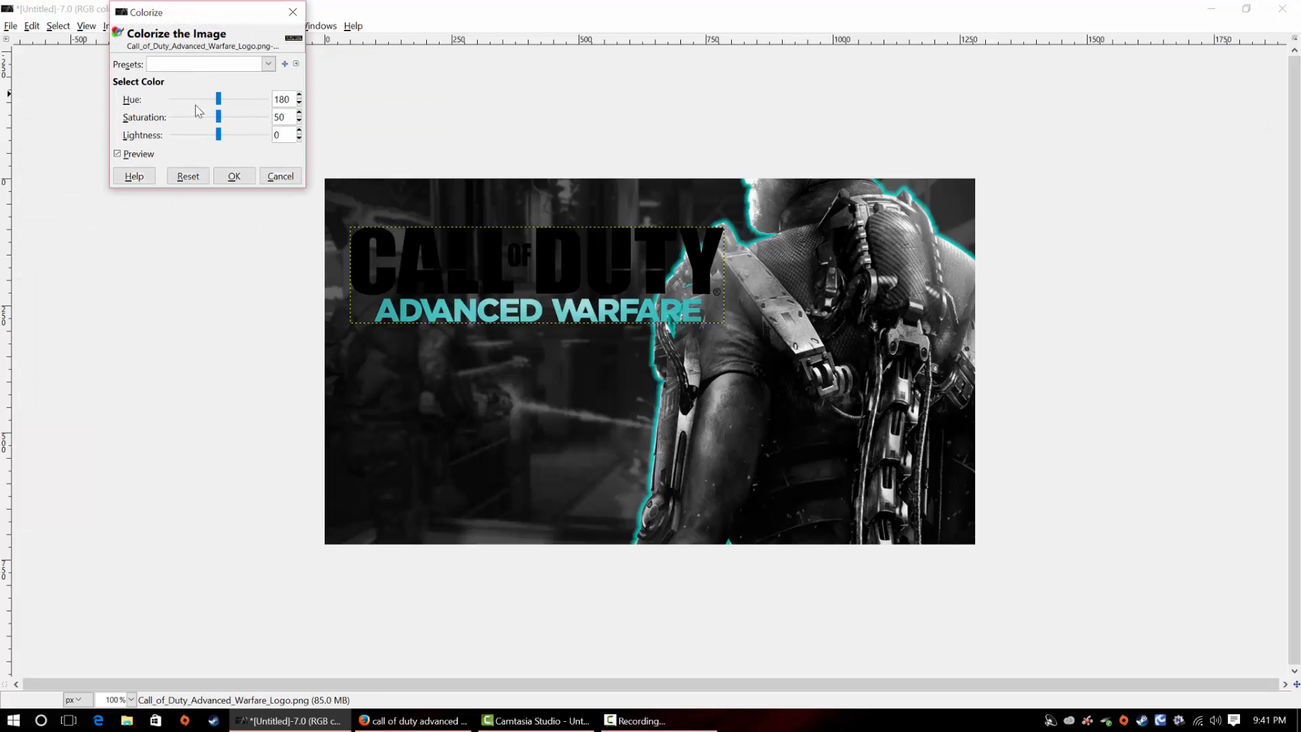
drag(218, 135, 305, 156)
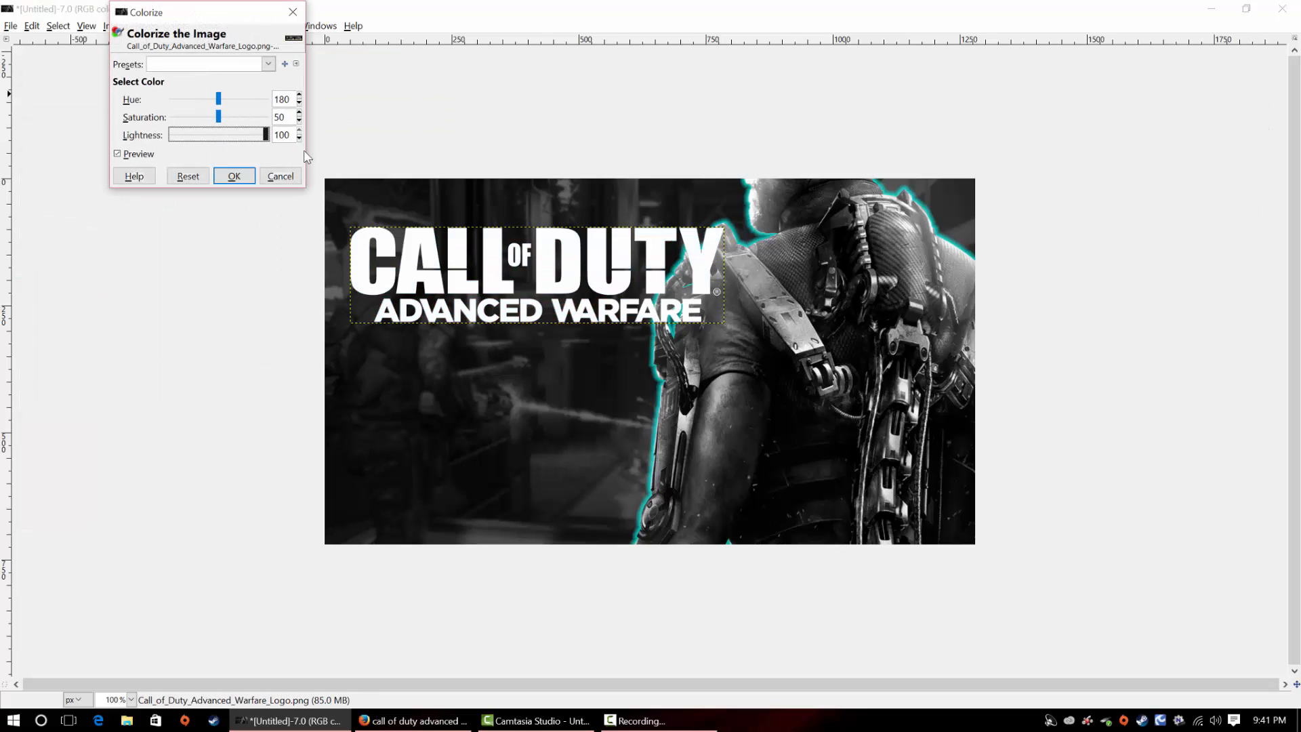
click(235, 177)
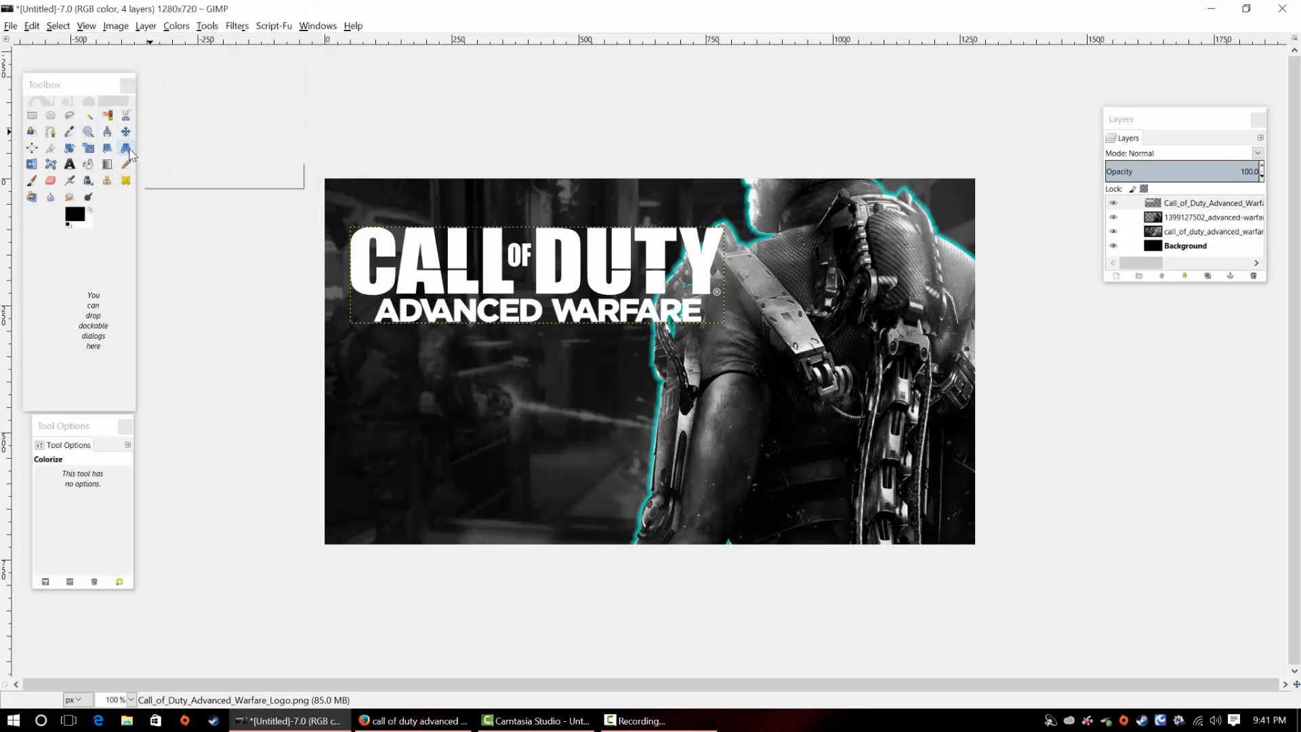
Rotate the Call of Duty logo layer slightly counterclockwise and move it closer to the canvas's upper-left corner
click(127, 151)
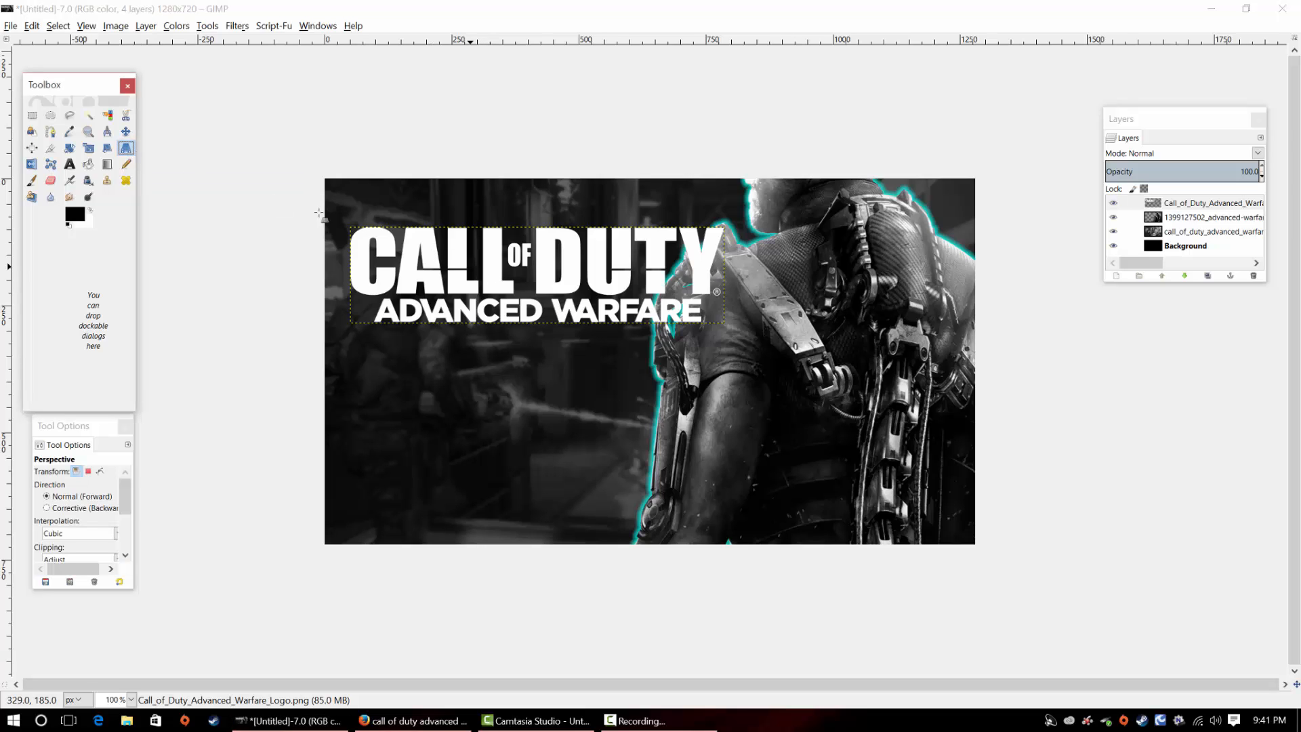
click(73, 151)
click(431, 248)
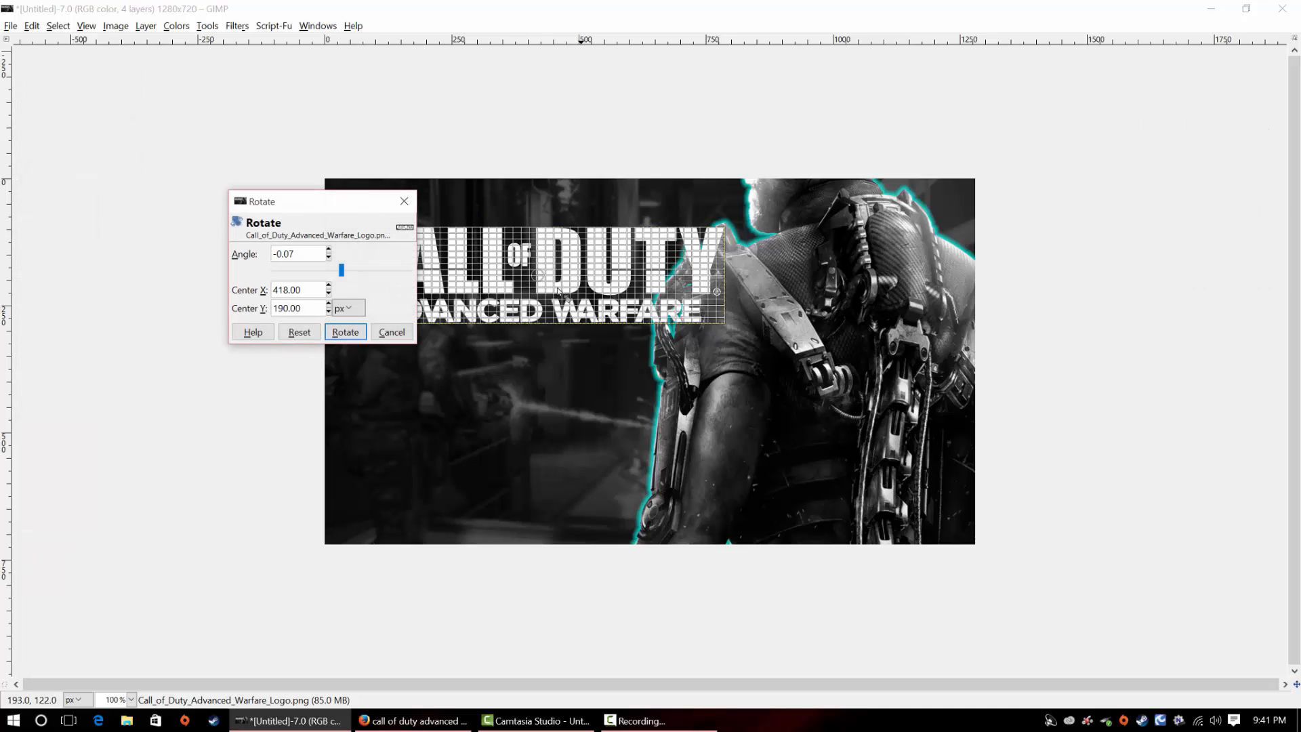
drag(340, 270, 340, 270)
click(344, 331)
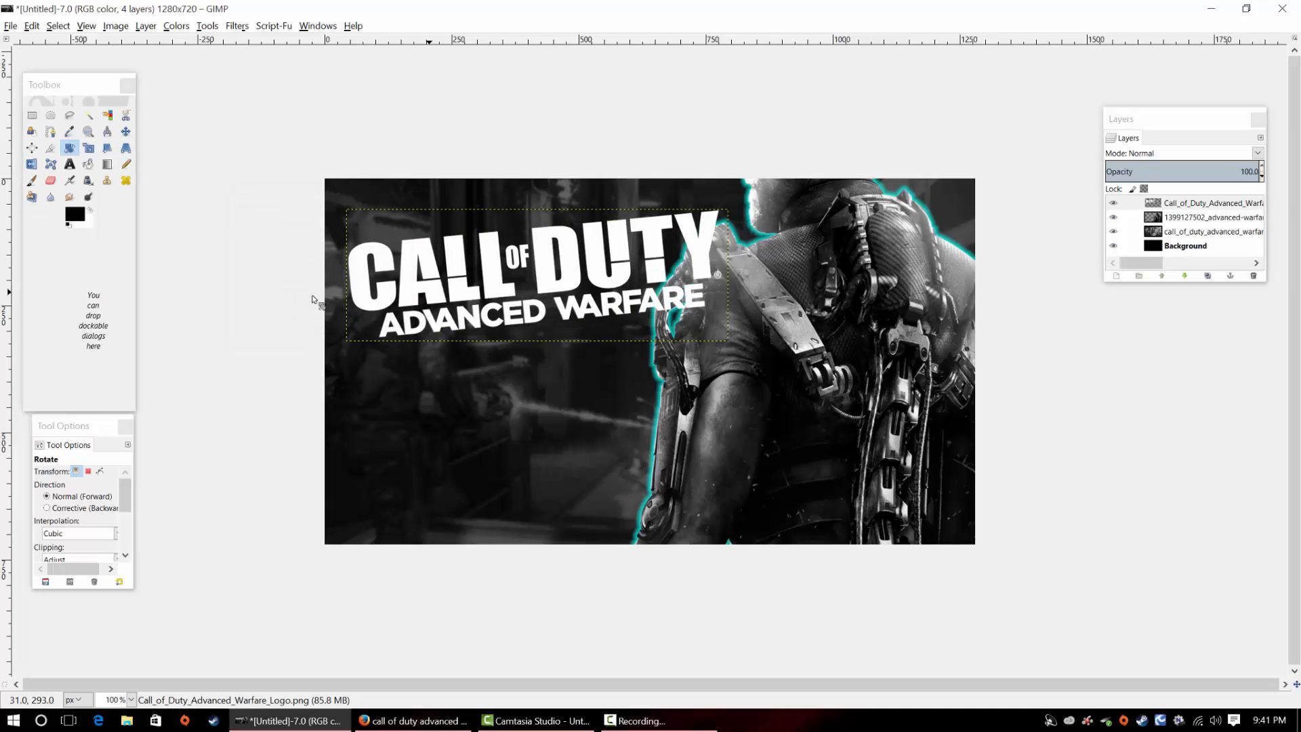
key(m)
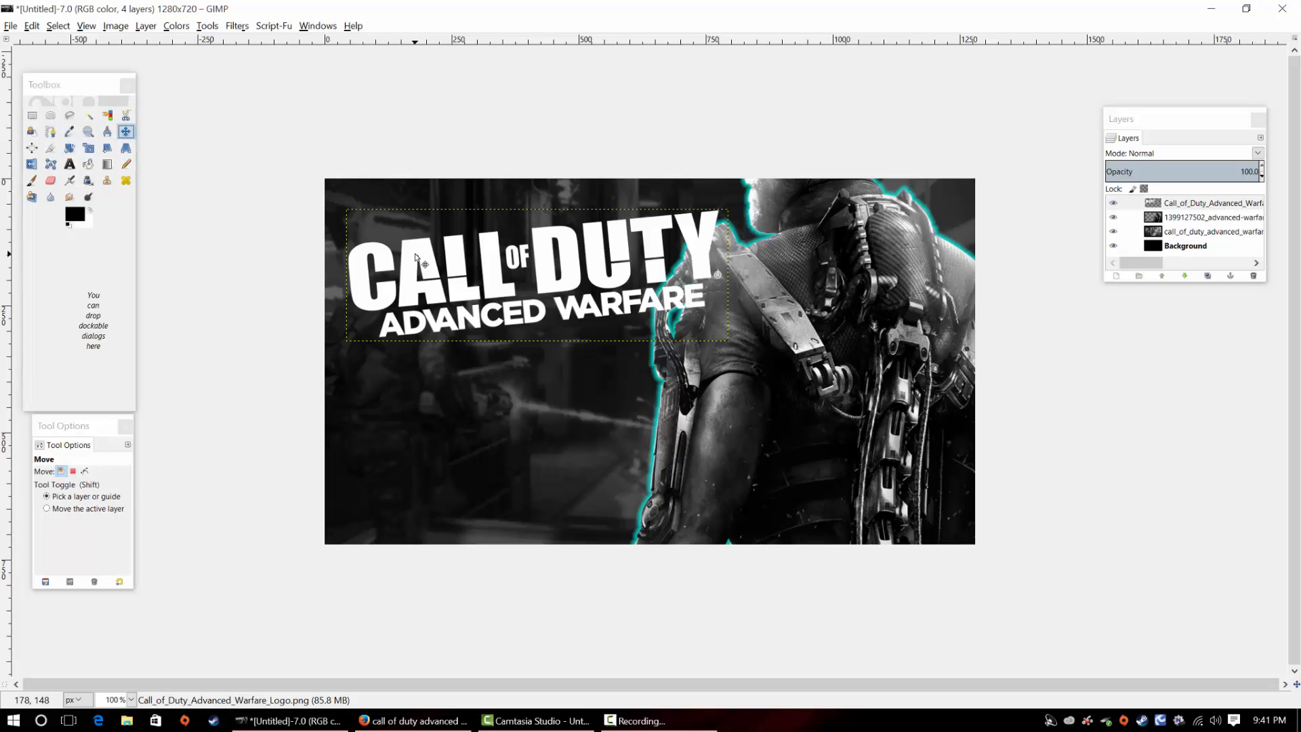
drag(414, 255, 392, 242)
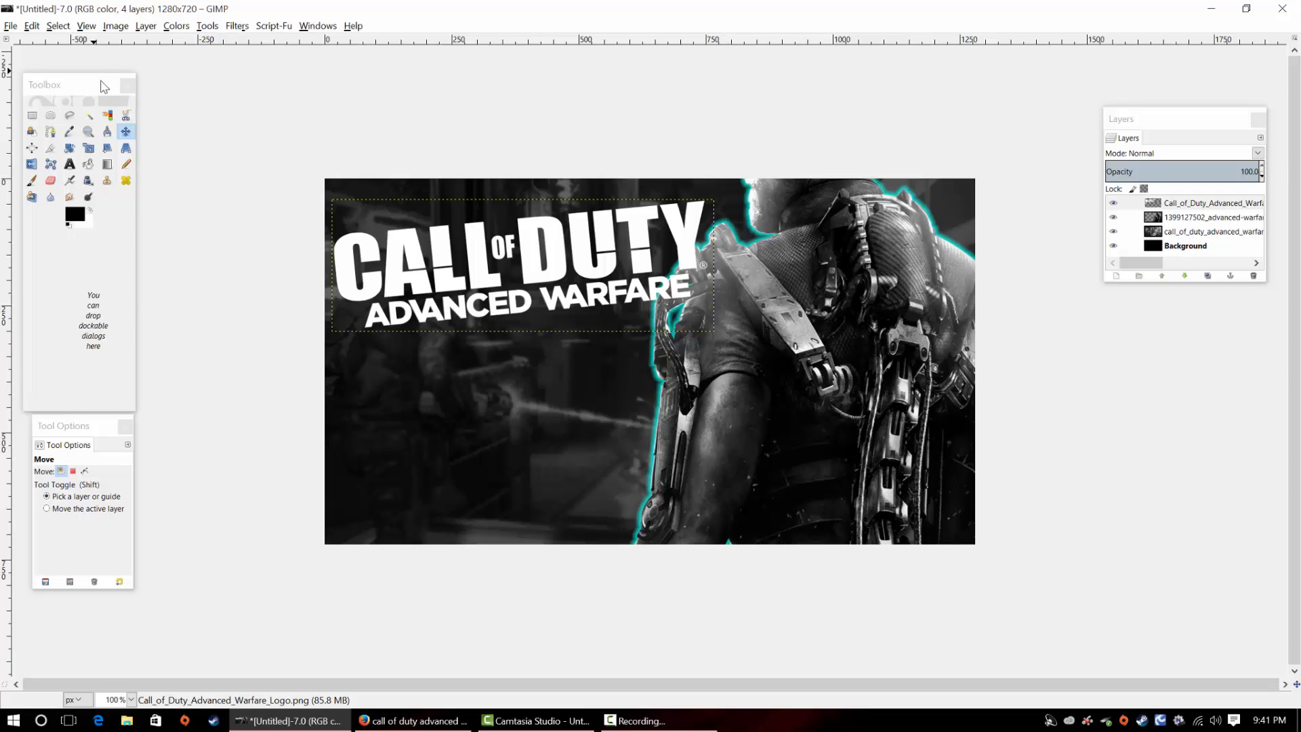
Switch to the Blend tool and set the foreground color to a fully saturated bright cyan
drag(94, 84, 180, 75)
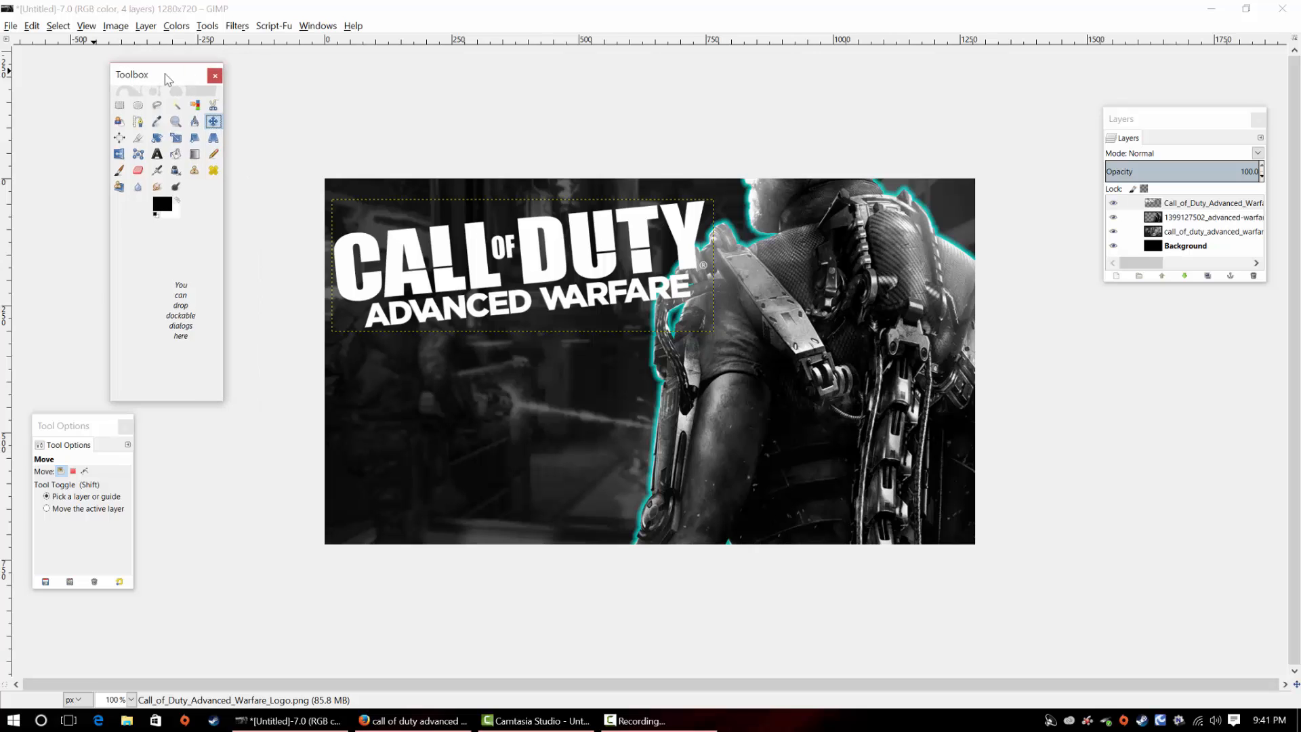
click(195, 154)
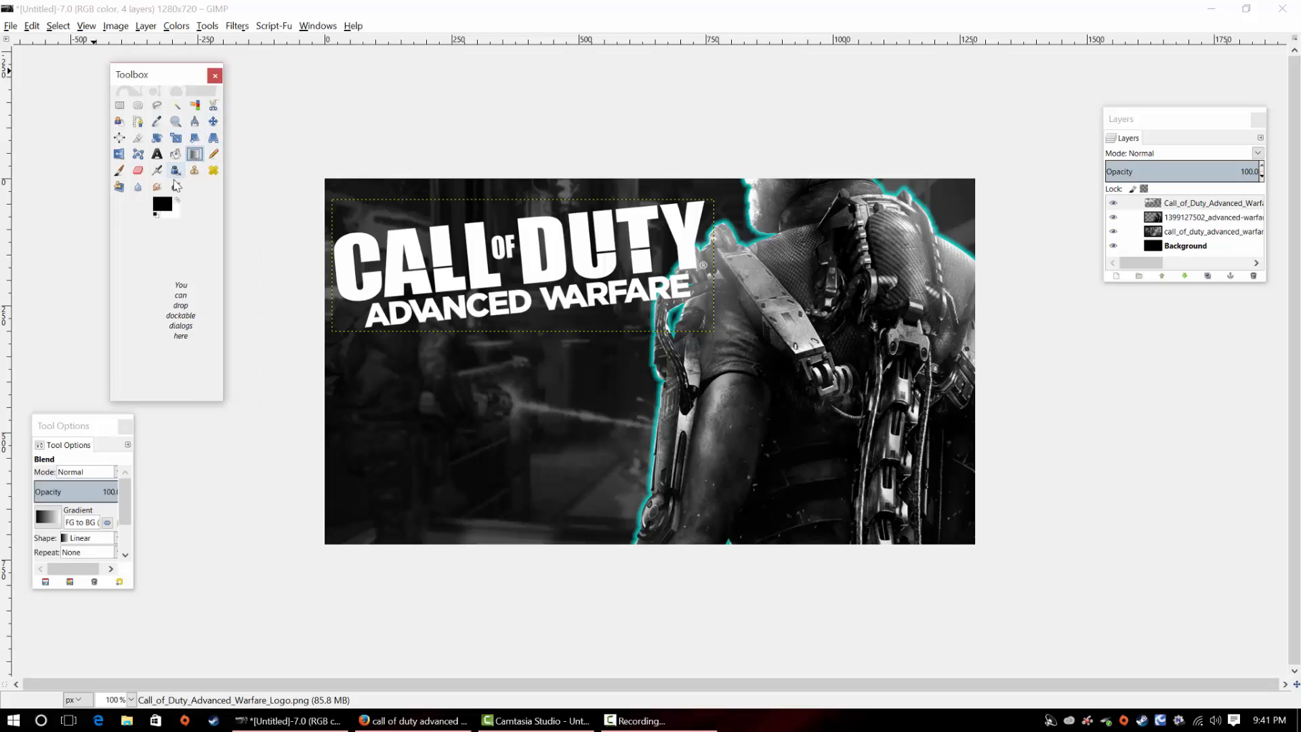
click(162, 203)
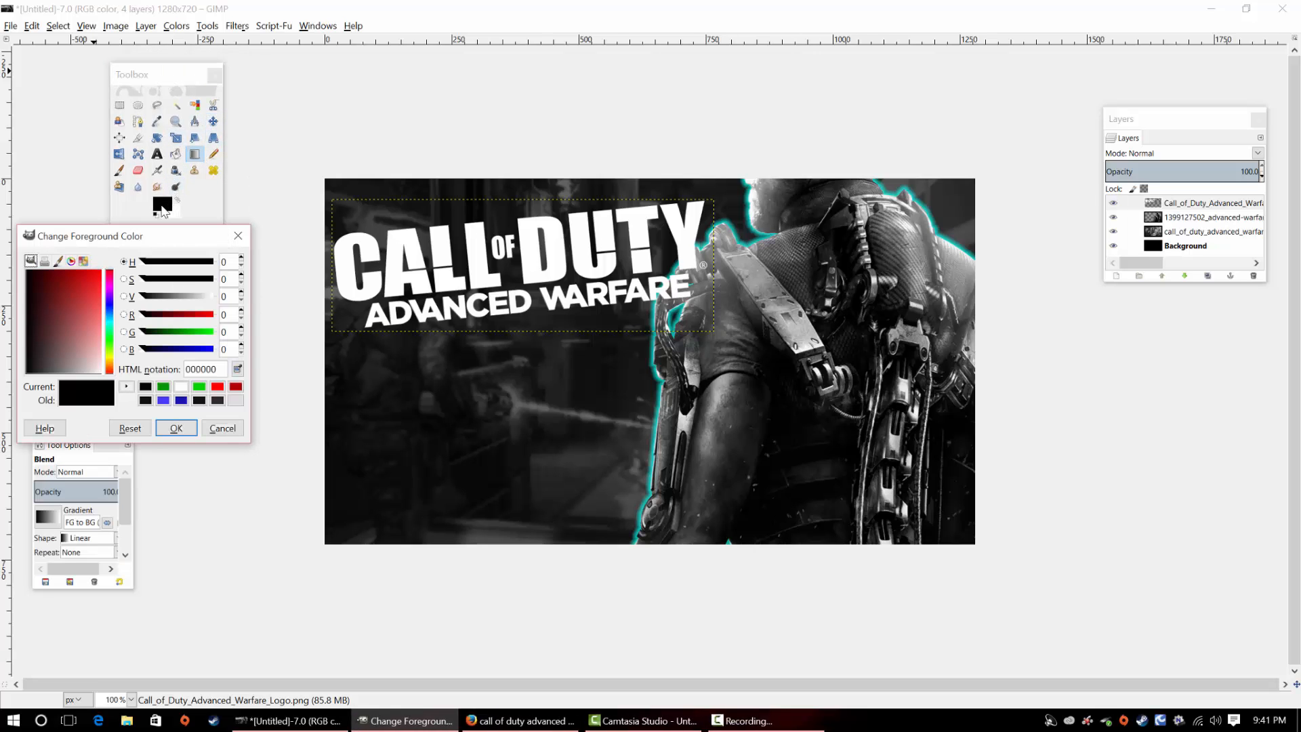
click(109, 323)
drag(81, 317, 121, 248)
click(175, 427)
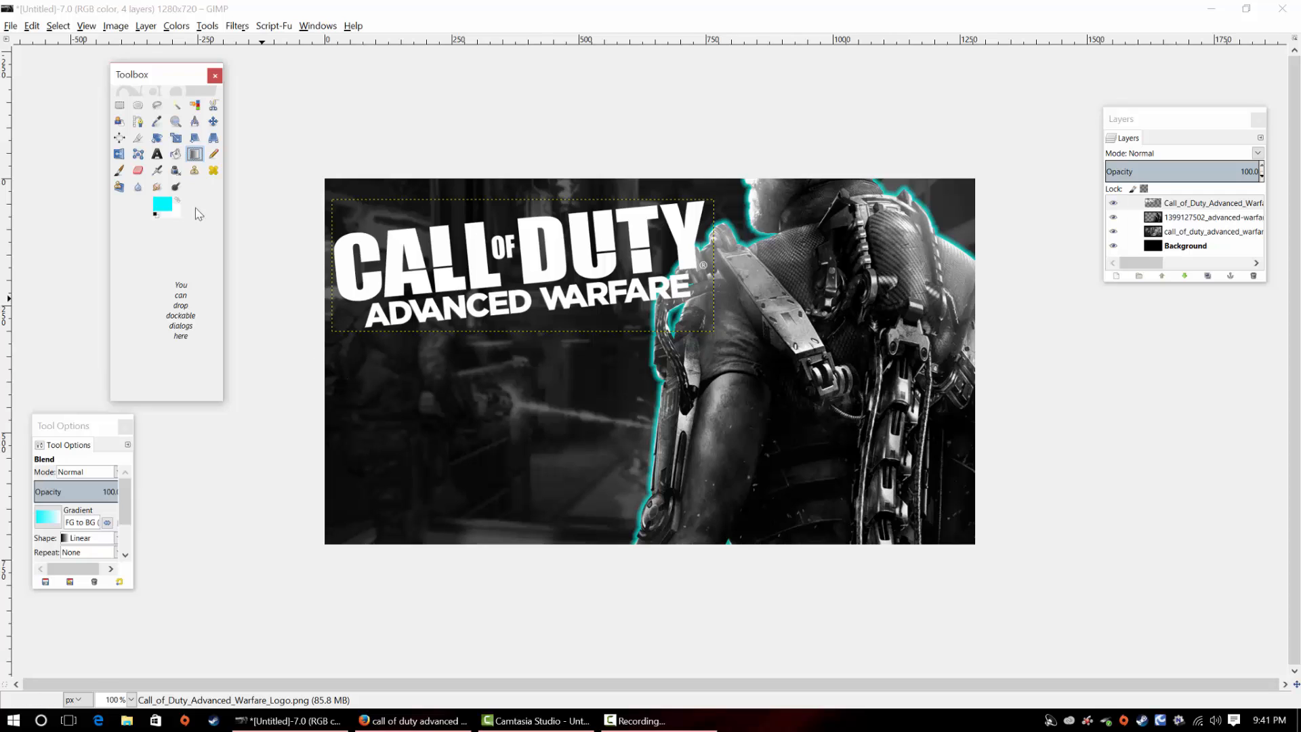
Undo the trial cyan fill over the logo layer and set the Blend tool's gradient to FG to Transparent
key(ctrl+comma)
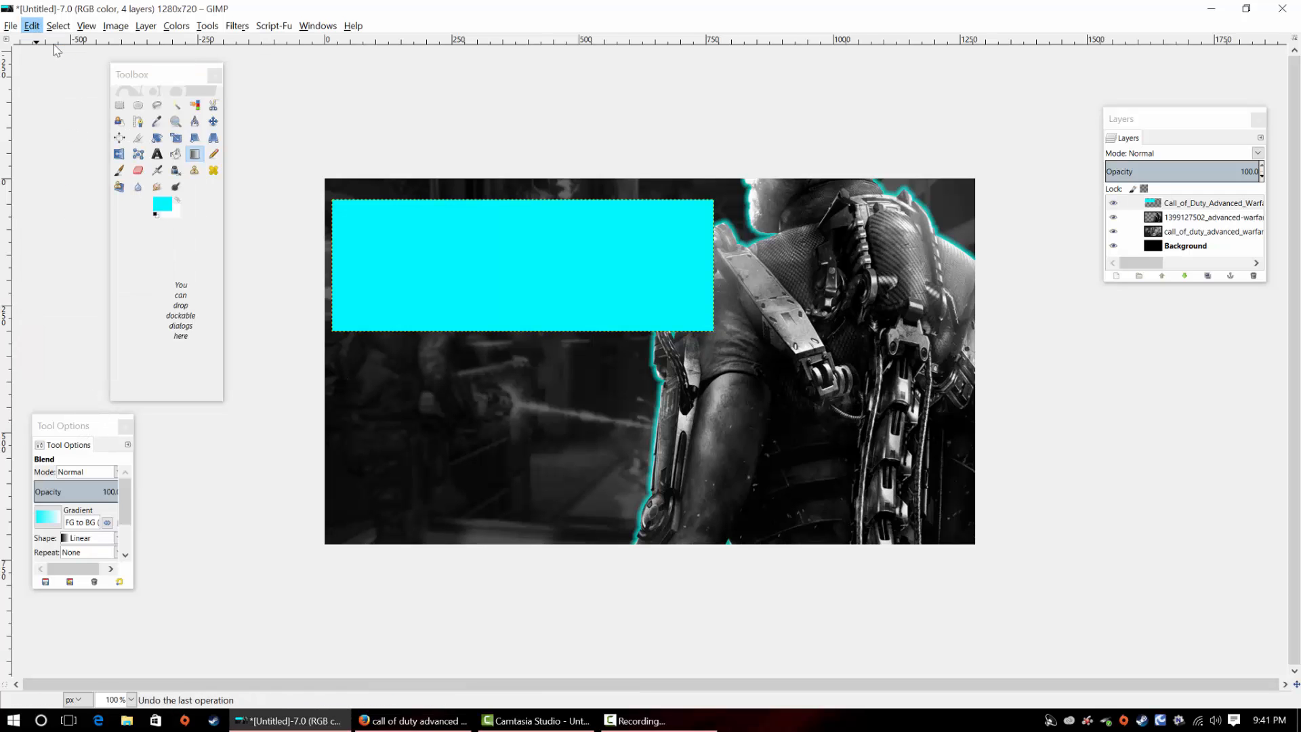
key(ctrl+z)
drag(80, 425, 144, 257)
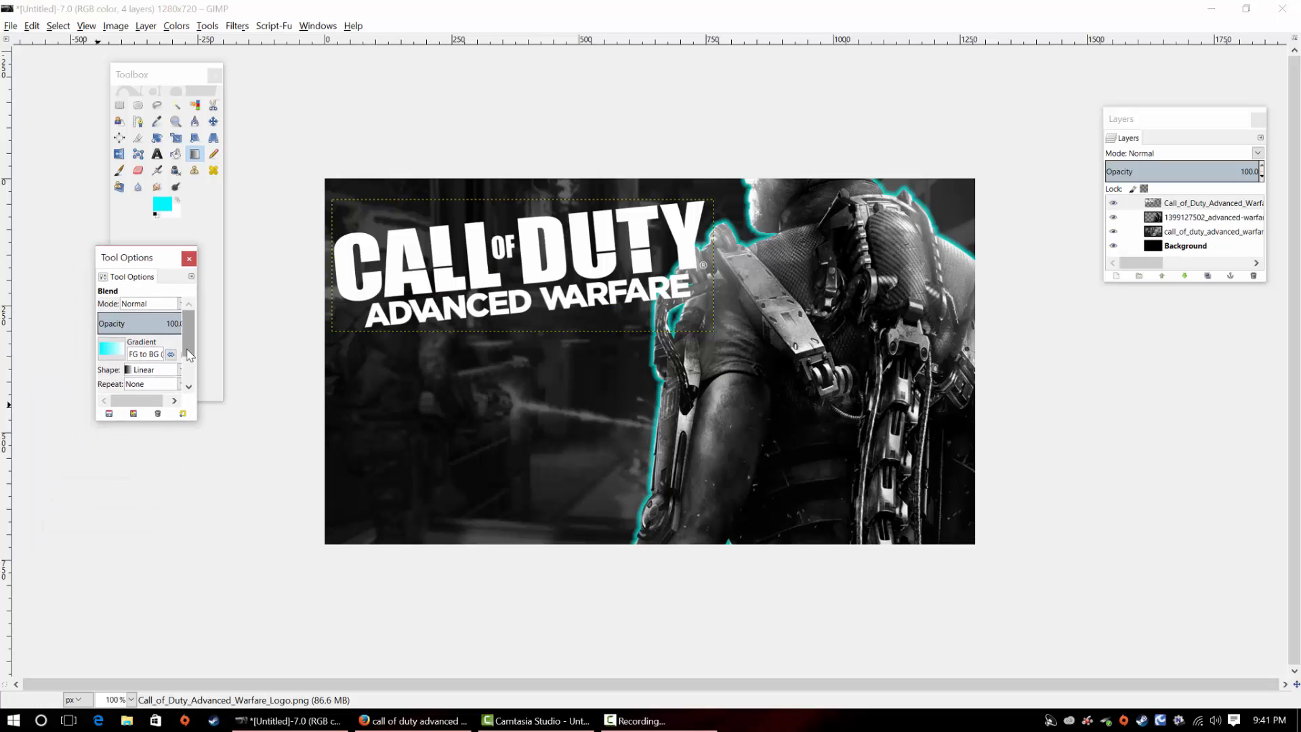
scroll(189, 355, down, 1)
click(159, 361)
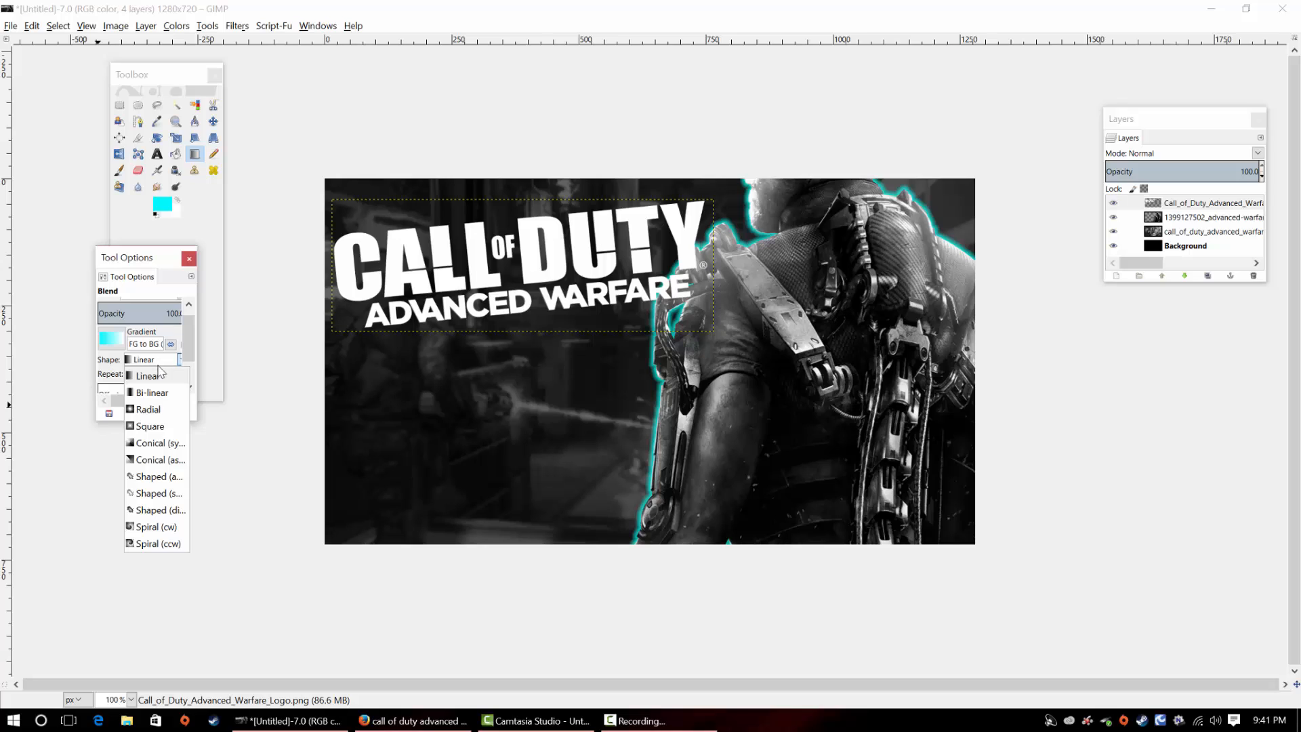
click(146, 346)
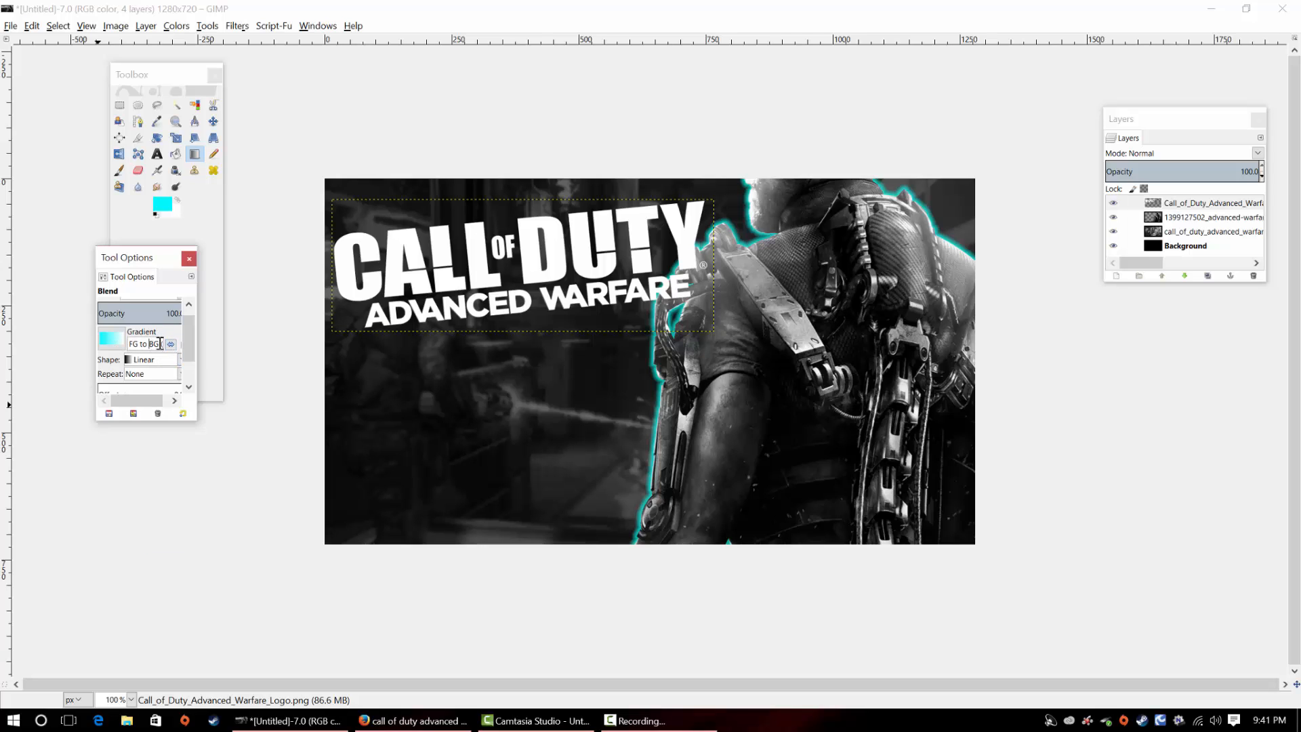
click(131, 343)
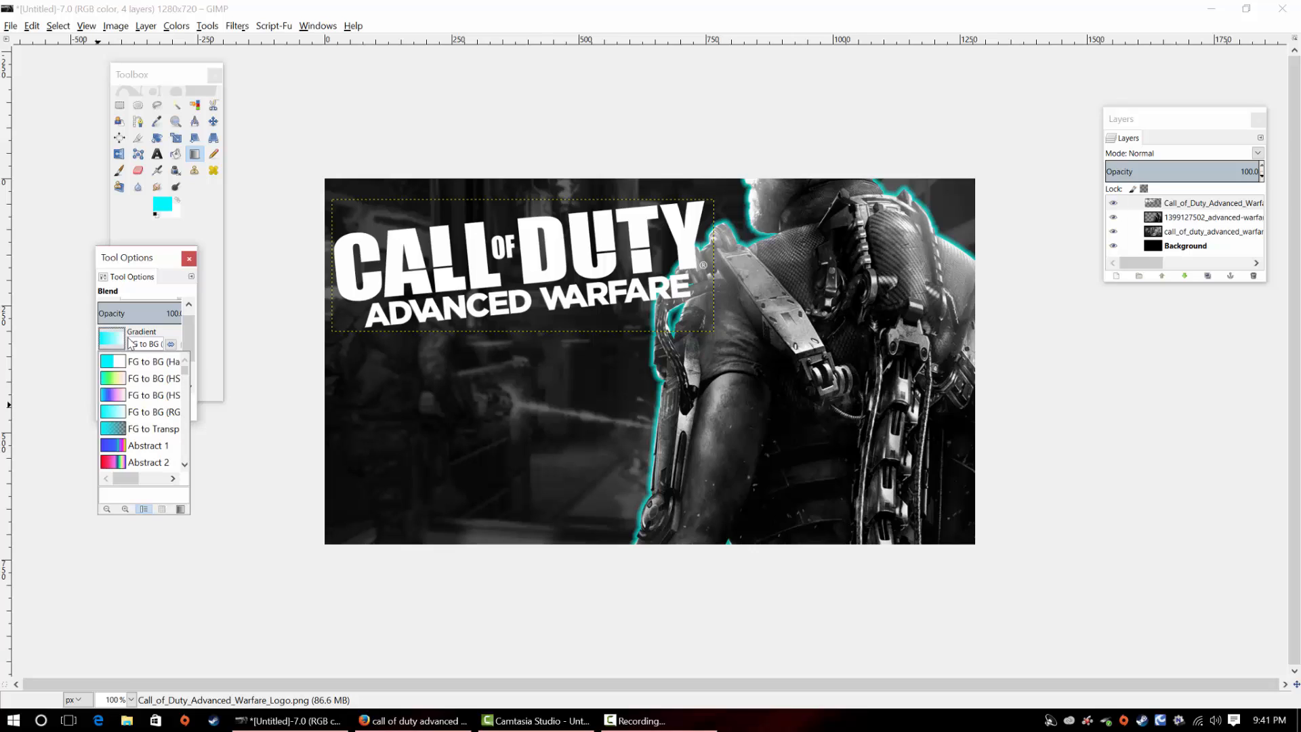
click(134, 431)
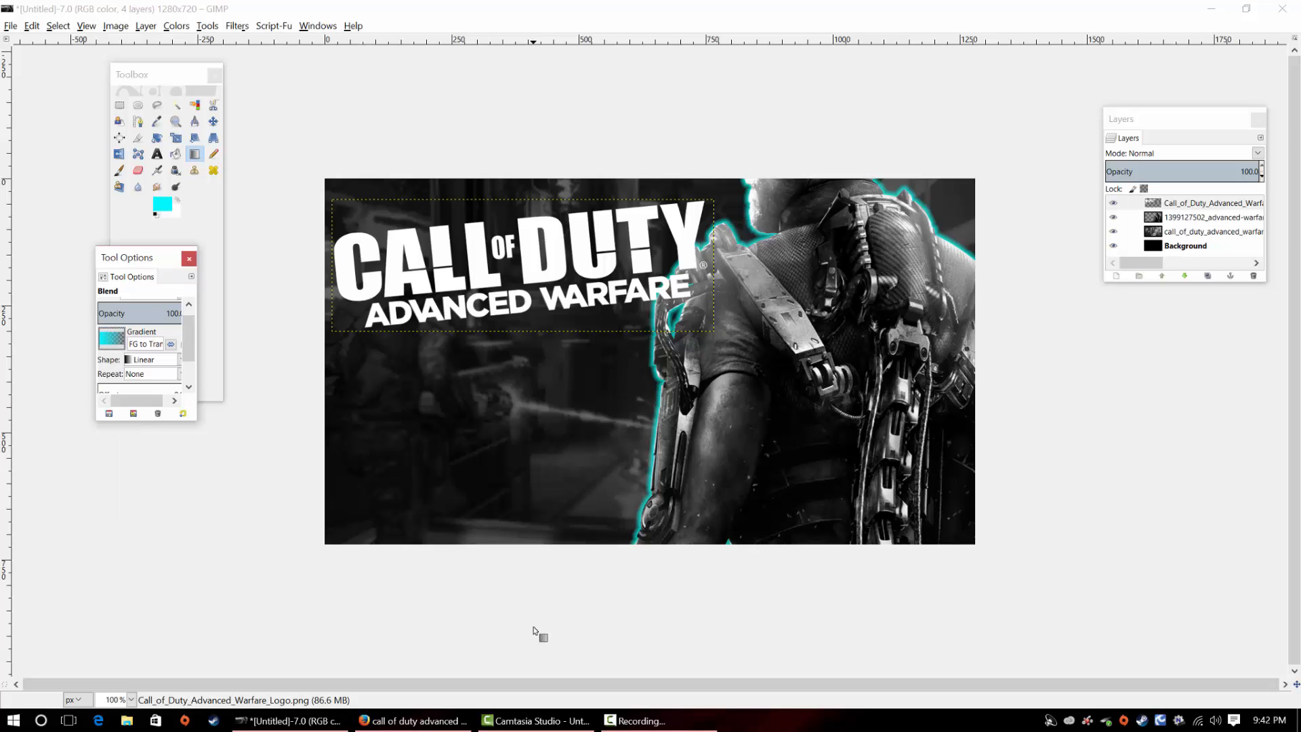
Add a transparent 1280 × 720 layer and blend short cyan gradients inward from all four canvas edges
click(1116, 276)
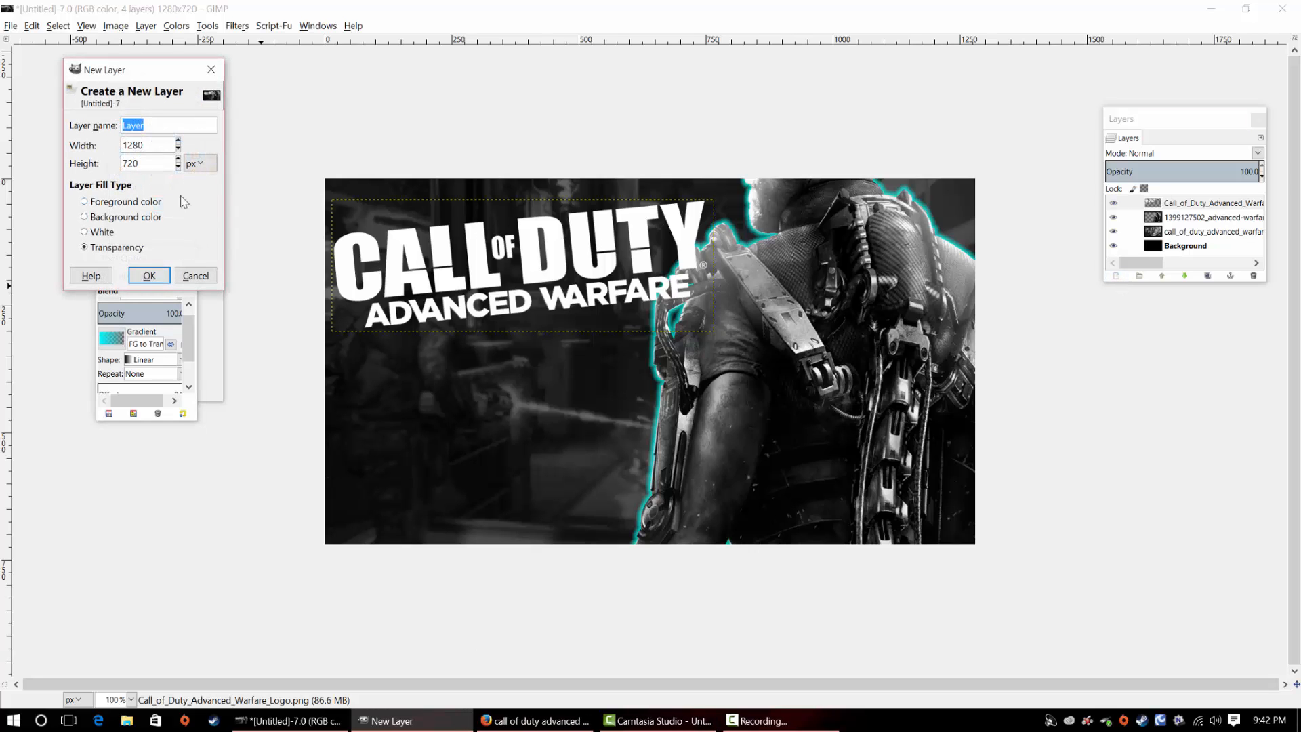
click(149, 276)
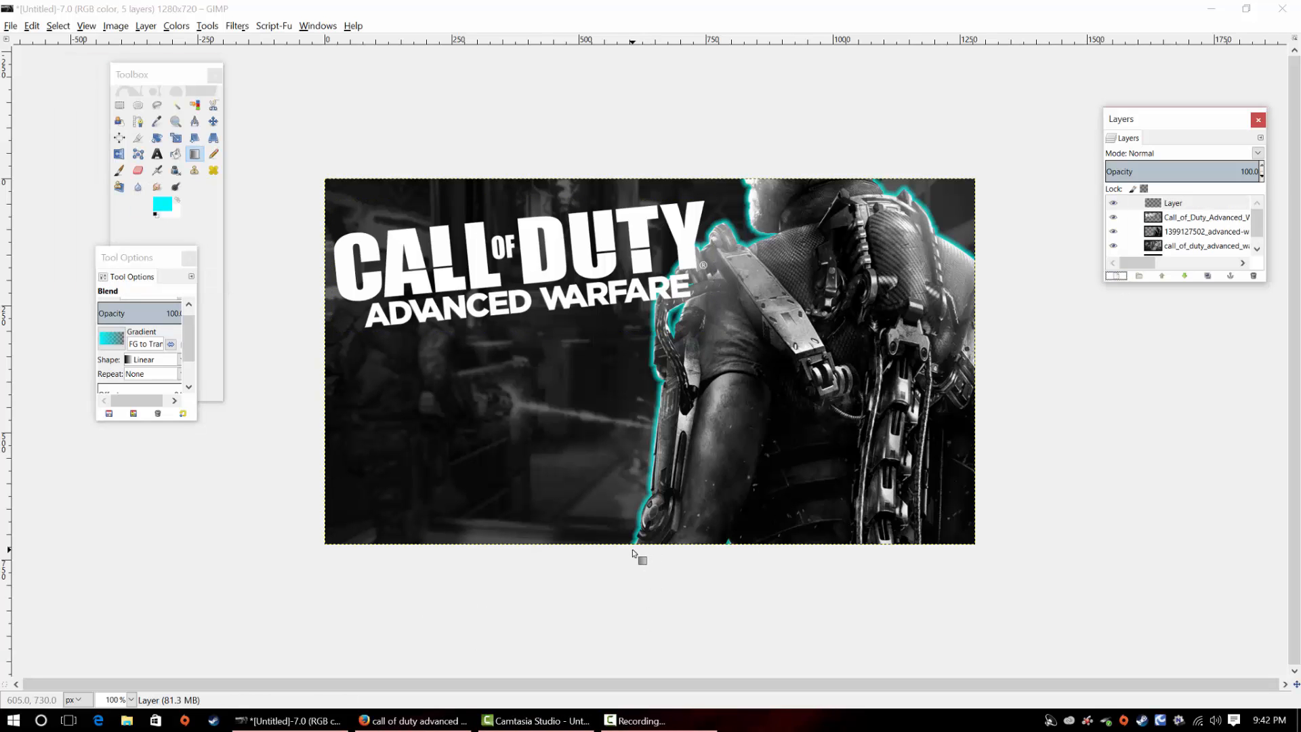
drag(630, 552, 627, 486)
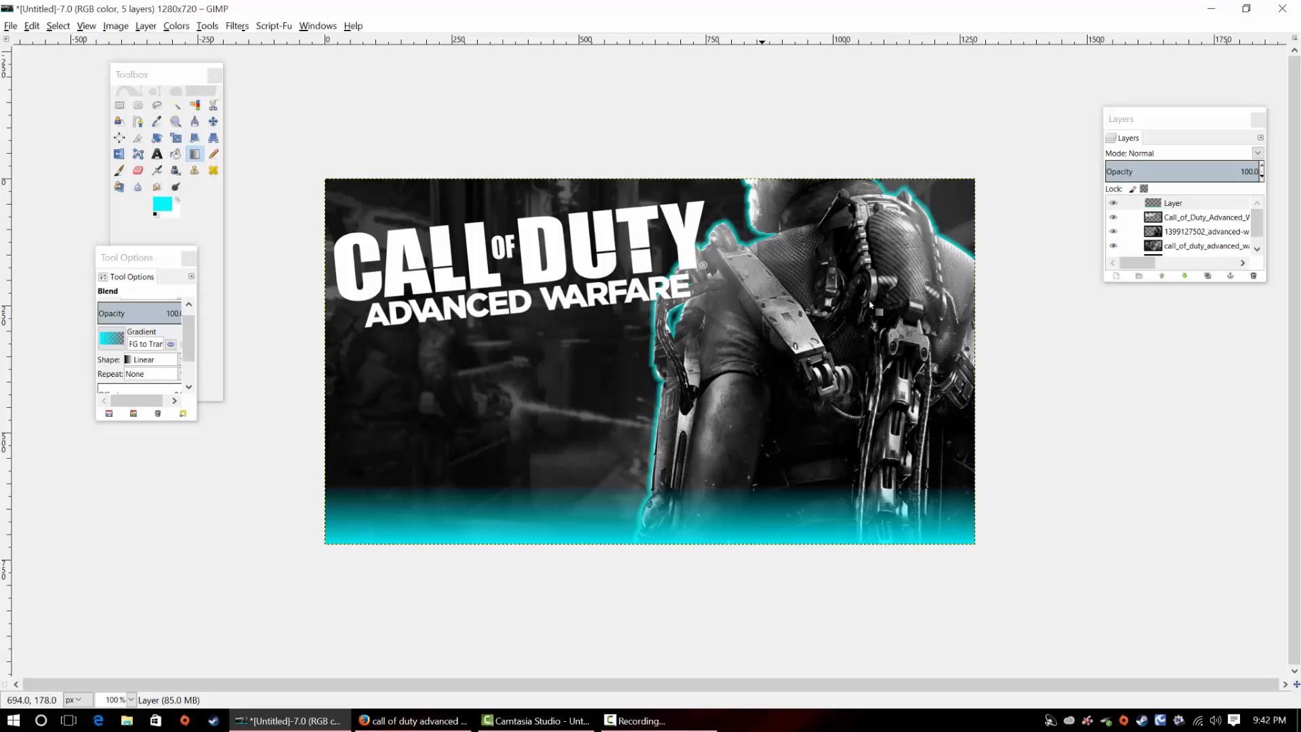
drag(974, 359, 939, 361)
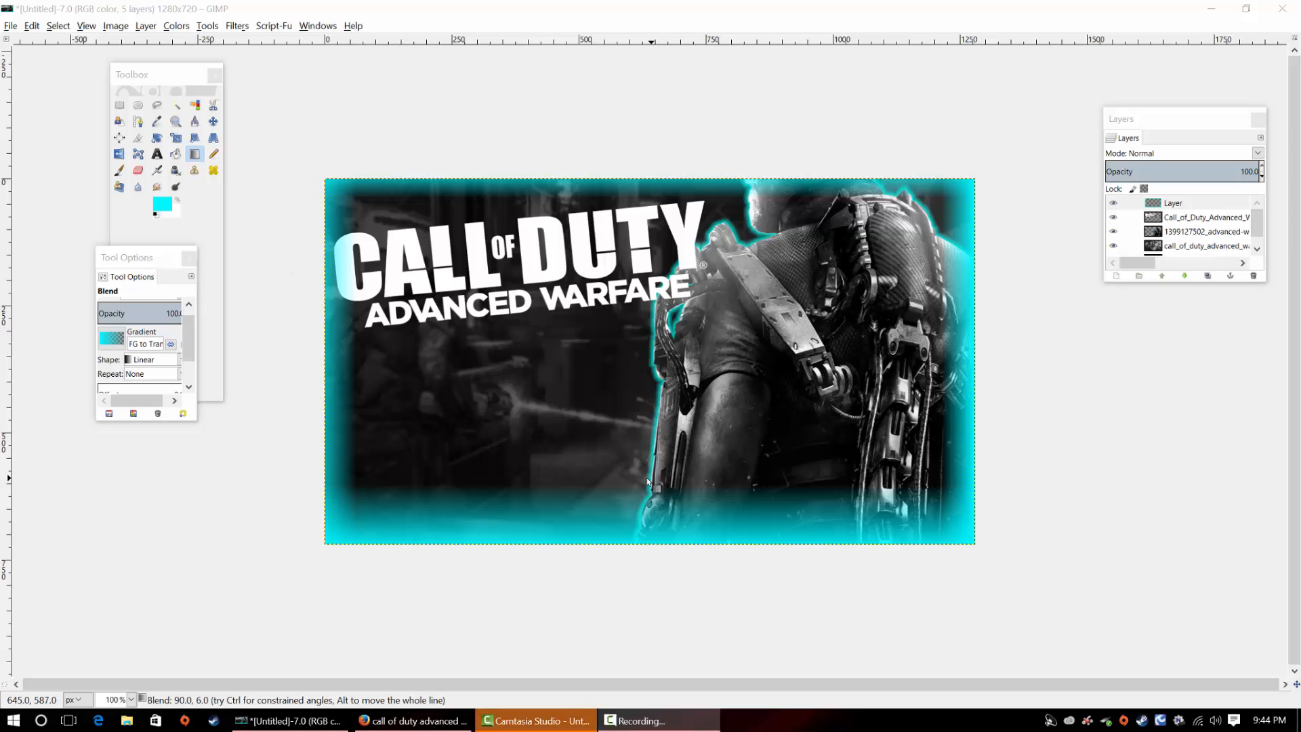
Add another transparent 1280 × 720 layer above the cyan border layer
drag(156, 257, 199, 442)
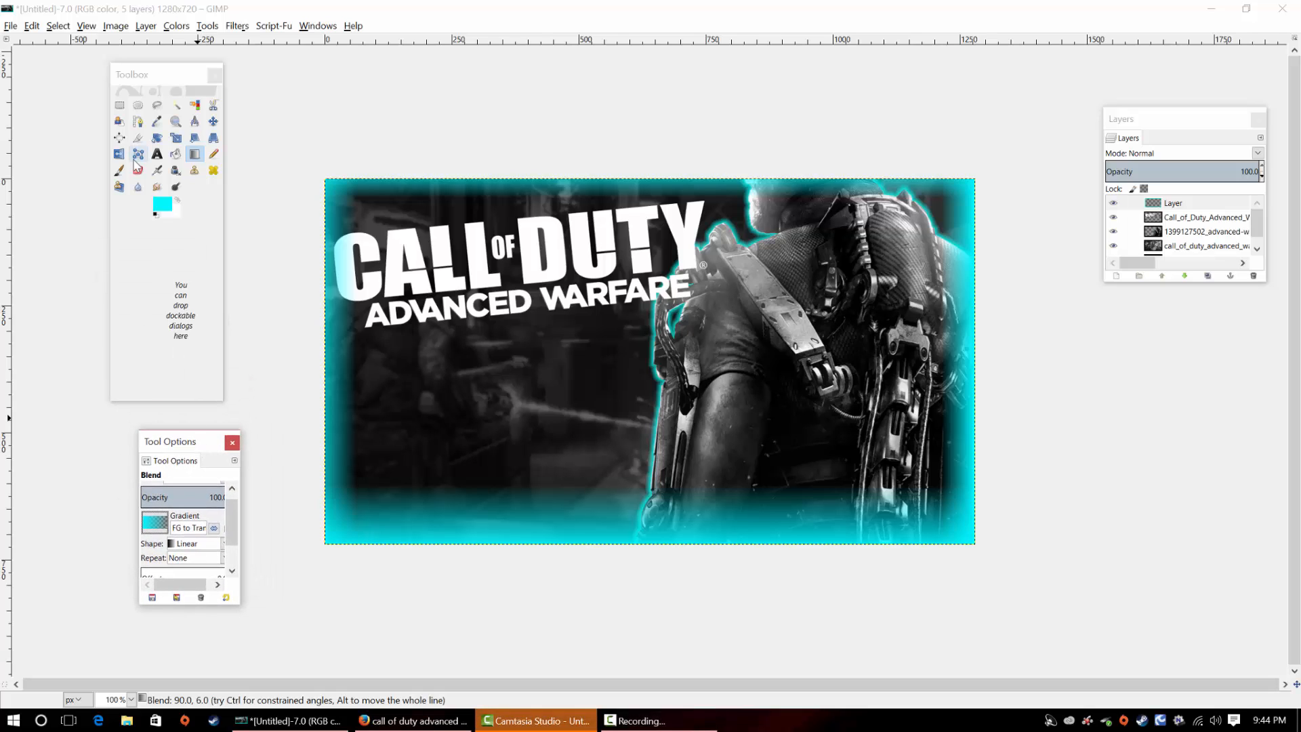
click(1117, 276)
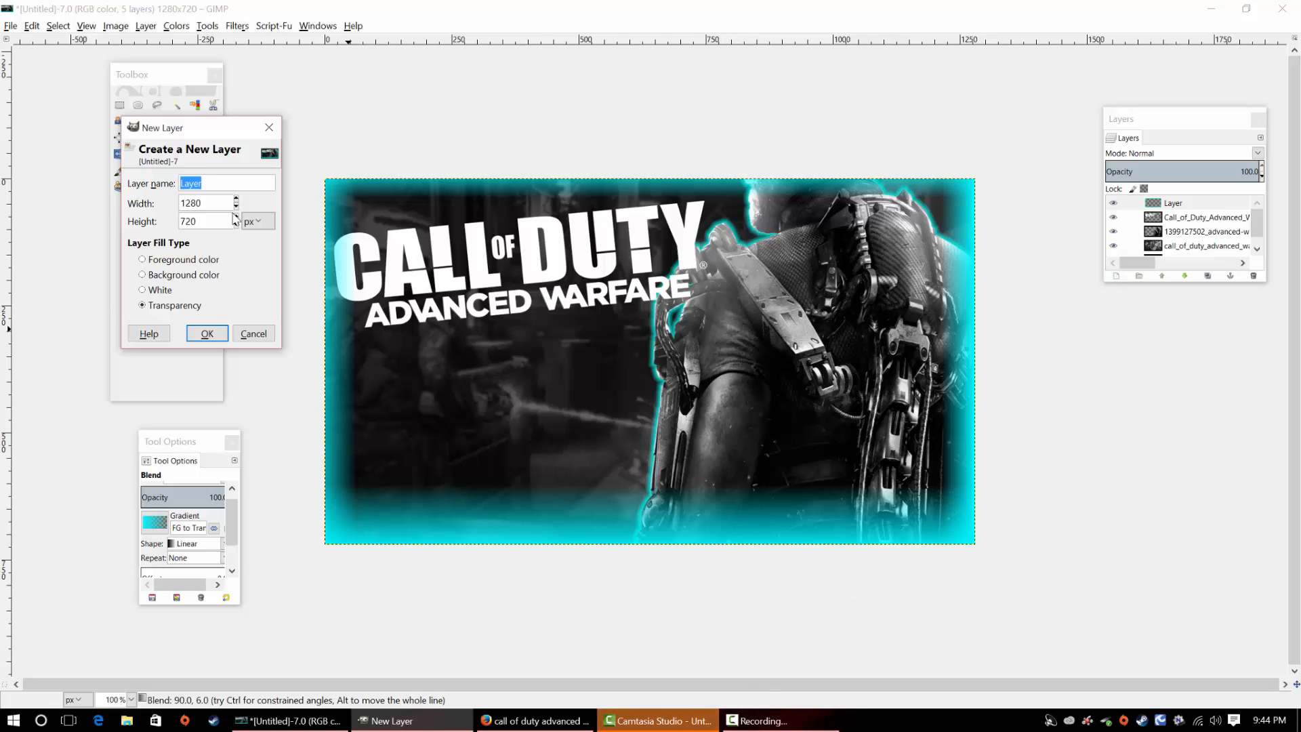
click(203, 333)
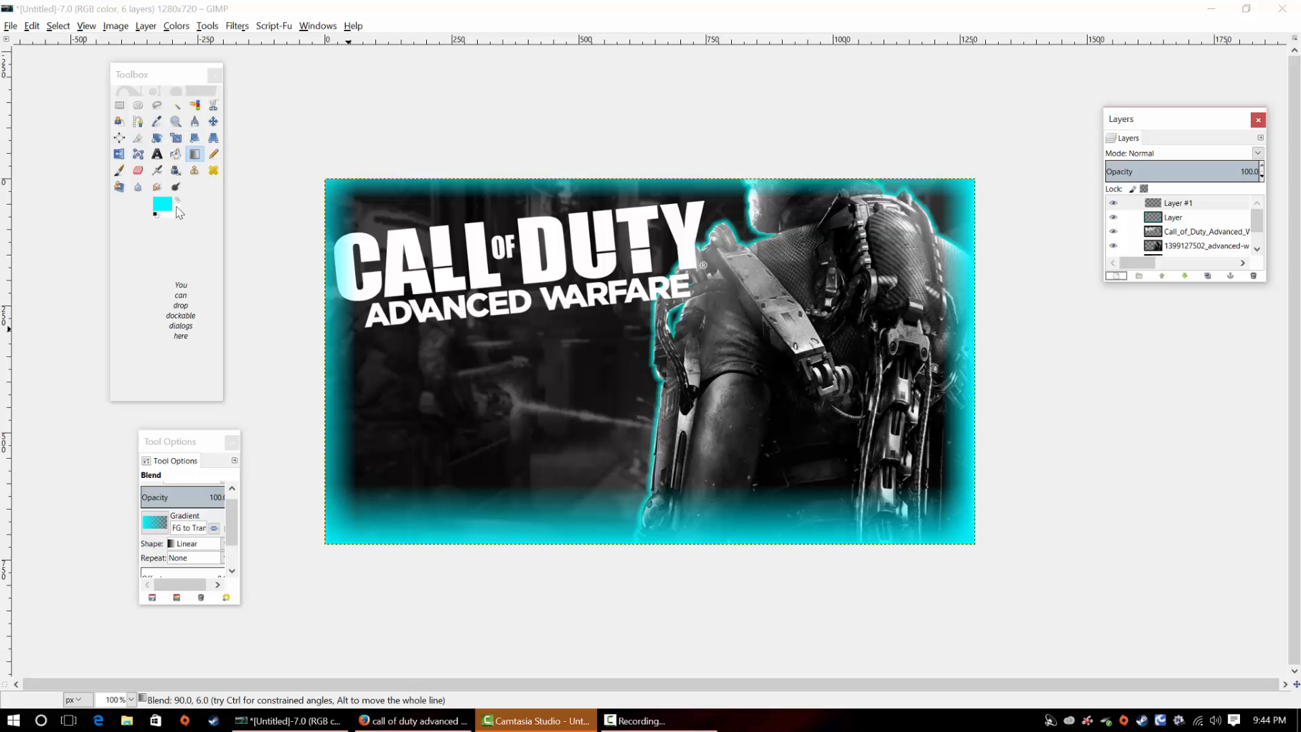
Airbrush a cyan haze over the soldier and the lower part of the canvas with opacity 30 and brush size 318.86
click(159, 173)
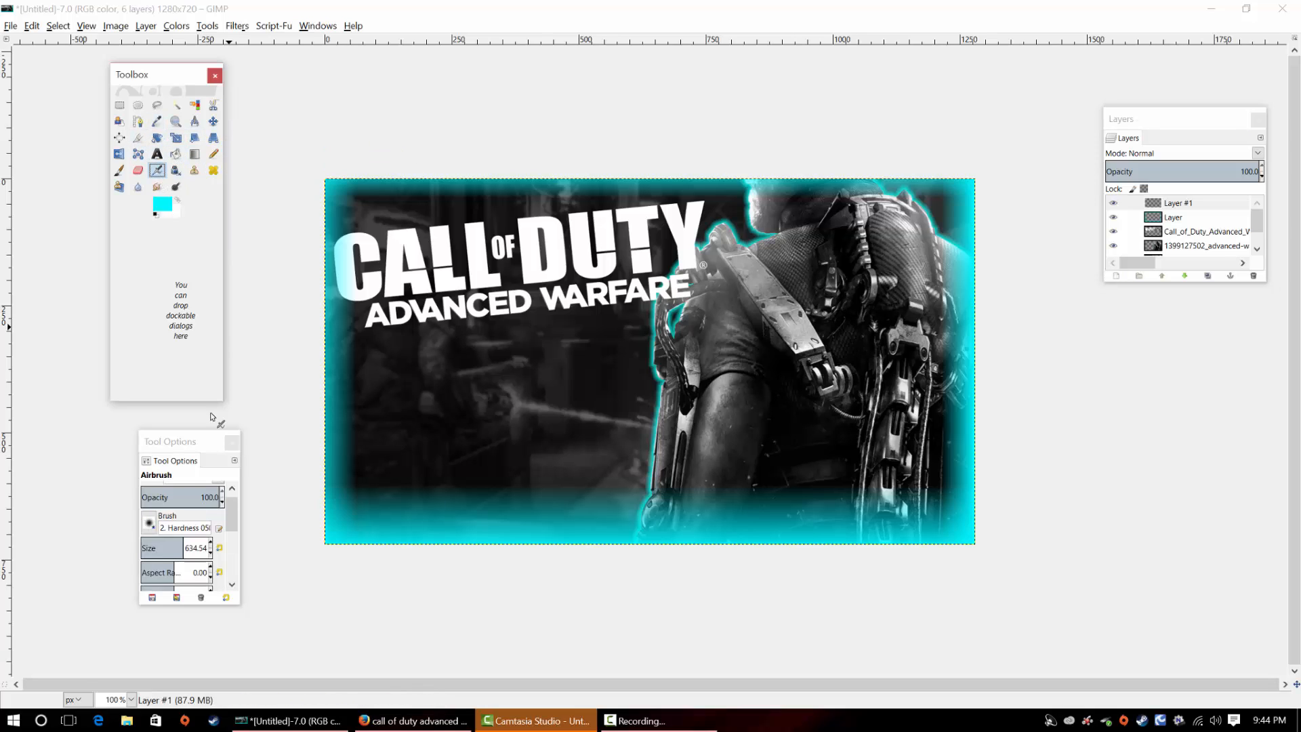
drag(205, 442, 205, 322)
scroll(235, 404, up, 2)
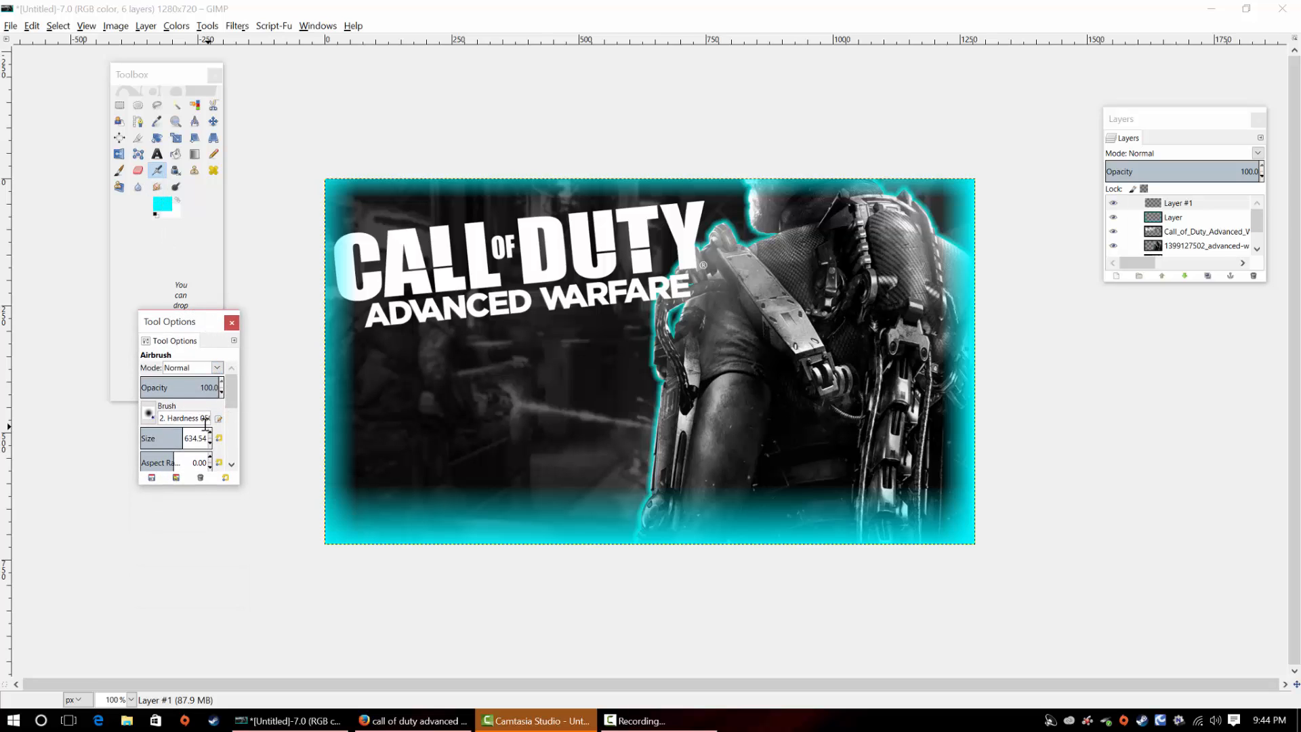
drag(219, 395, 224, 401)
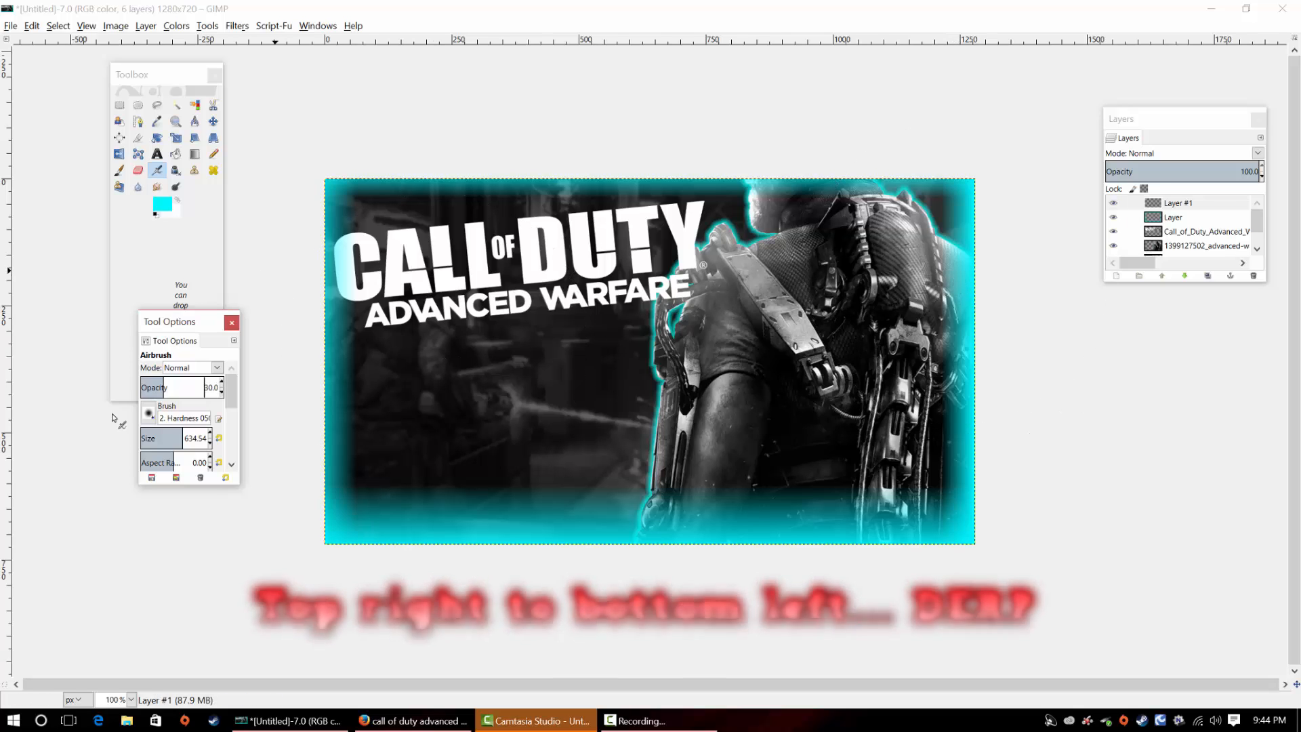
drag(232, 404, 231, 410)
drag(183, 416, 161, 415)
mouse_move(942, 214)
mouse_down()
mouse_move(955, 355)
mouse_move(733, 540)
mouse_move(345, 519)
mouse_move(874, 419)
mouse_move(527, 485)
mouse_move(675, 477)
mouse_move(1007, 424)
mouse_move(682, 499)
mouse_up()
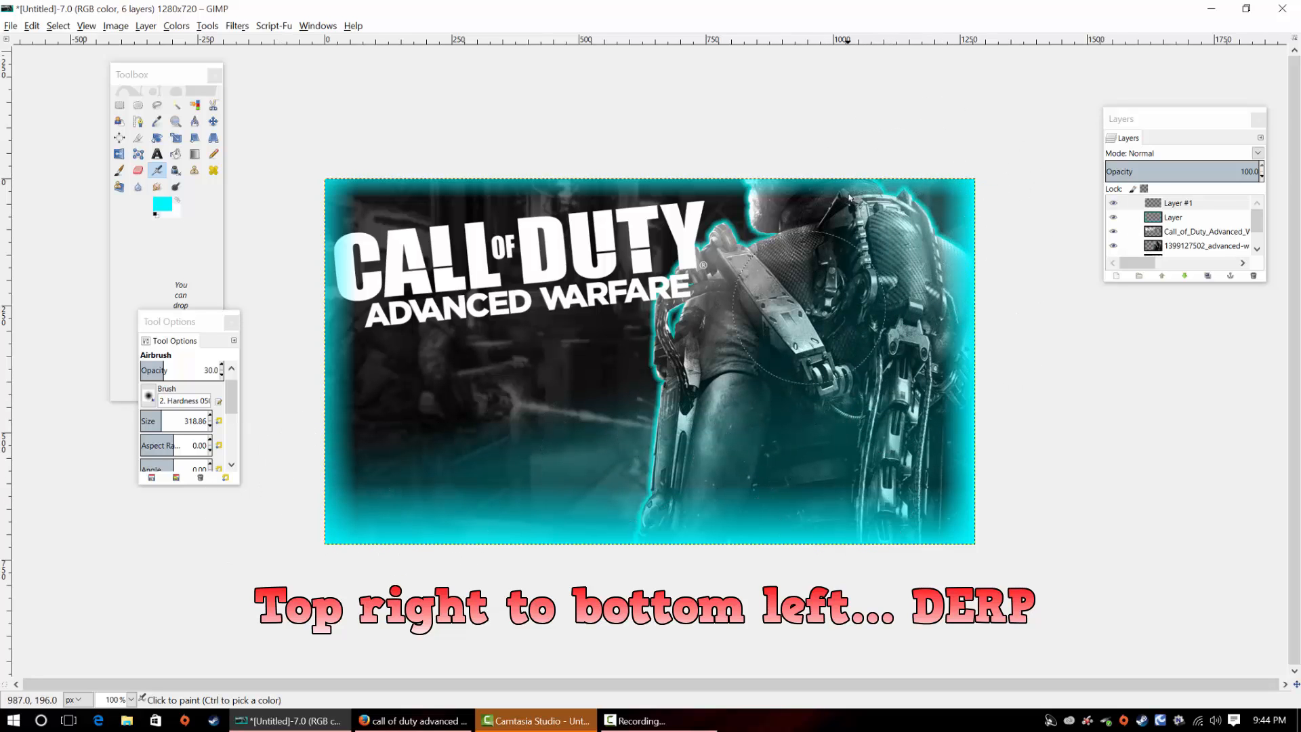
mouse_move(672, 412)
mouse_down()
mouse_move(723, 397)
mouse_move(278, 414)
mouse_move(571, 474)
mouse_move(252, 491)
mouse_move(550, 483)
mouse_move(791, 415)
mouse_move(947, 268)
mouse_move(455, 369)
mouse_move(287, 378)
mouse_move(762, 440)
mouse_move(706, 473)
mouse_move(932, 401)
mouse_move(792, 495)
mouse_move(952, 410)
mouse_move(830, 460)
mouse_move(924, 433)
mouse_move(769, 463)
mouse_move(940, 438)
mouse_move(876, 488)
mouse_move(942, 477)
mouse_move(845, 493)
mouse_move(694, 491)
mouse_move(874, 433)
mouse_move(975, 288)
mouse_move(962, 278)
mouse_move(835, 438)
mouse_move(369, 495)
mouse_move(330, 472)
mouse_move(343, 450)
mouse_move(485, 498)
mouse_move(512, 495)
mouse_move(339, 461)
mouse_move(456, 492)
mouse_move(355, 478)
mouse_move(747, 469)
mouse_move(1130, 305)
mouse_up()
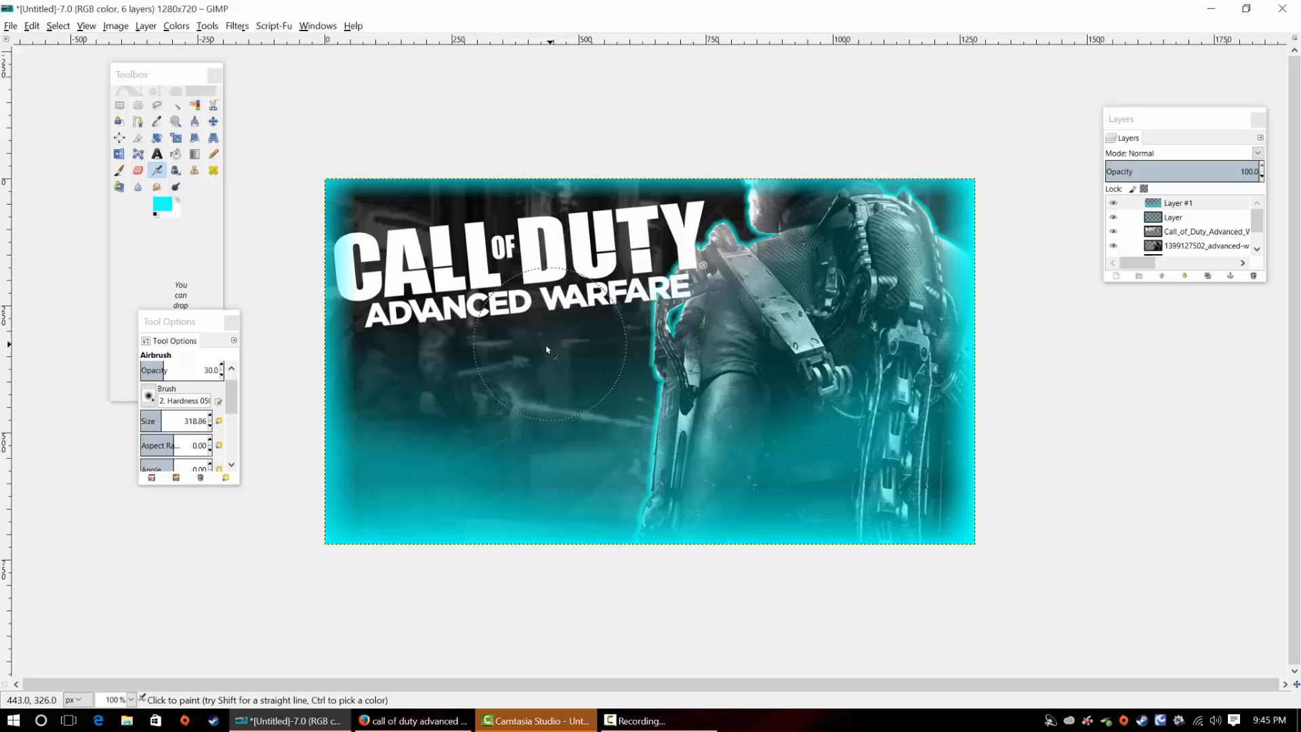
Add the text "FaZe Thumbnail" in a text box about 698 × 230 px below the logo
click(156, 154)
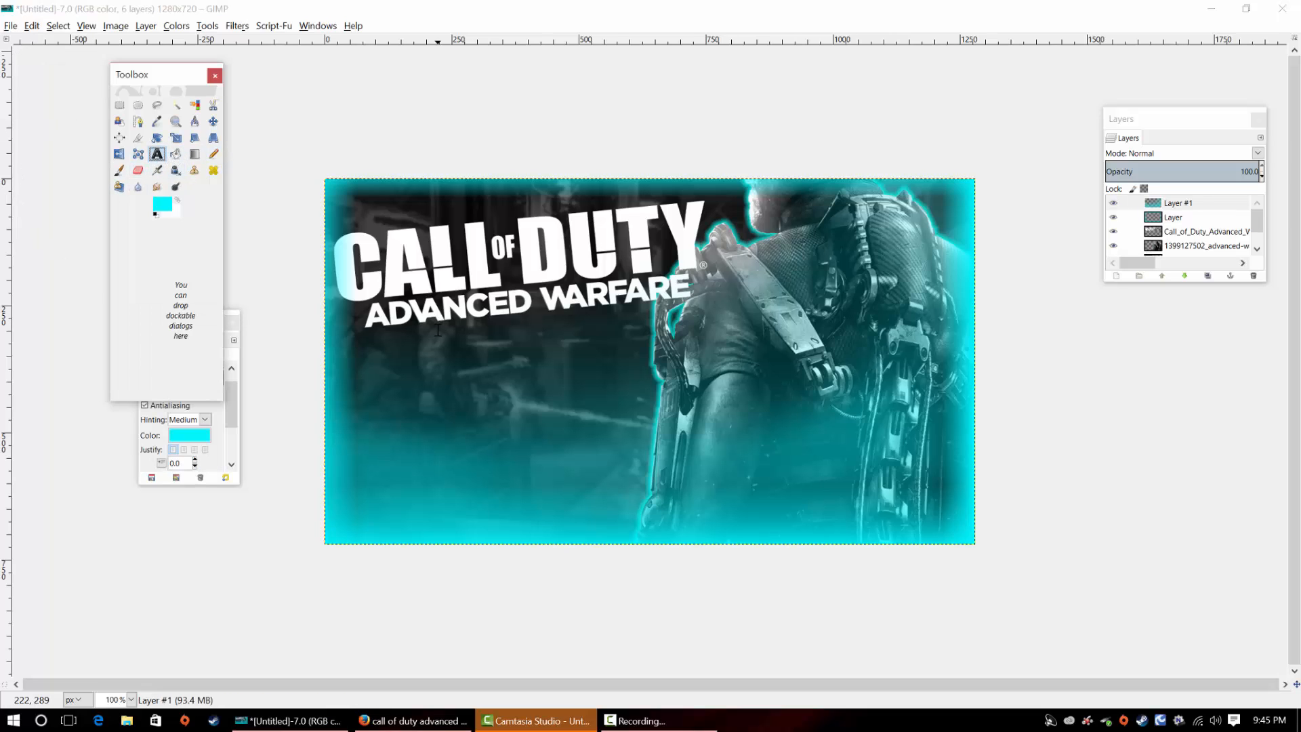
drag(410, 335, 761, 451)
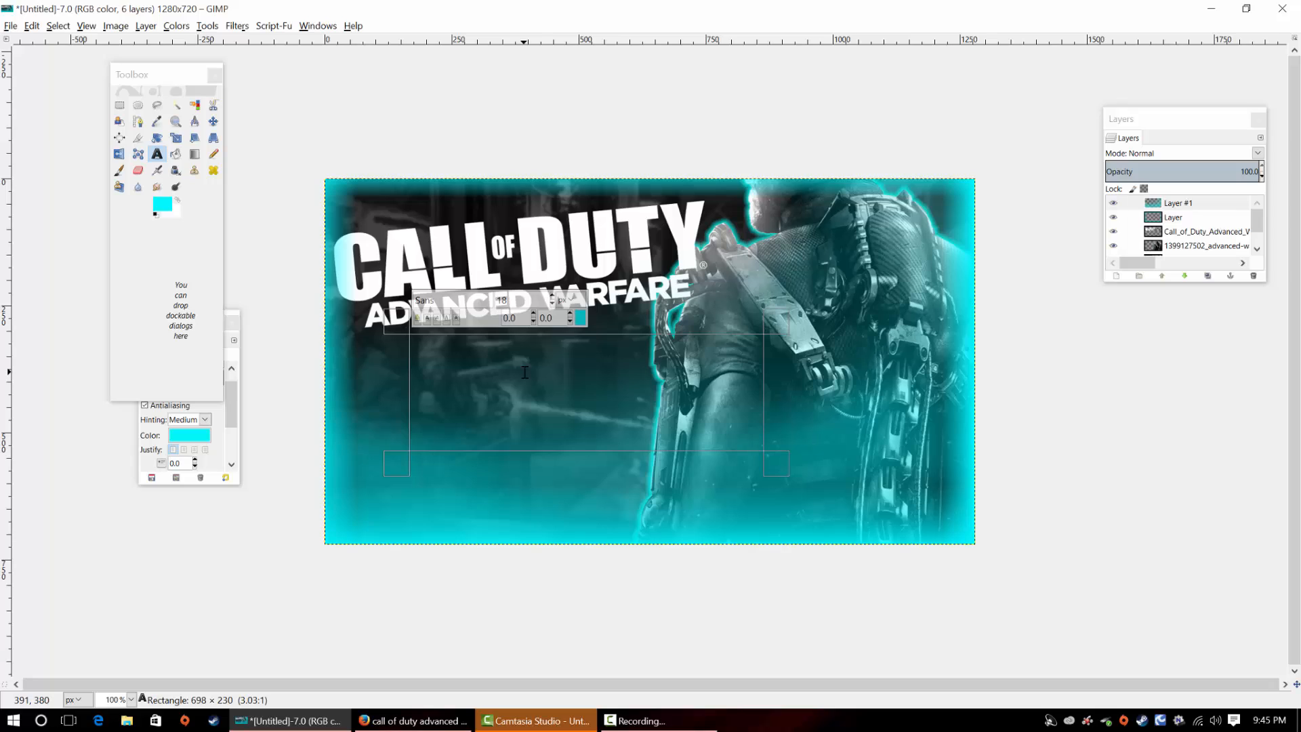
text(Amazing Trick SHo)
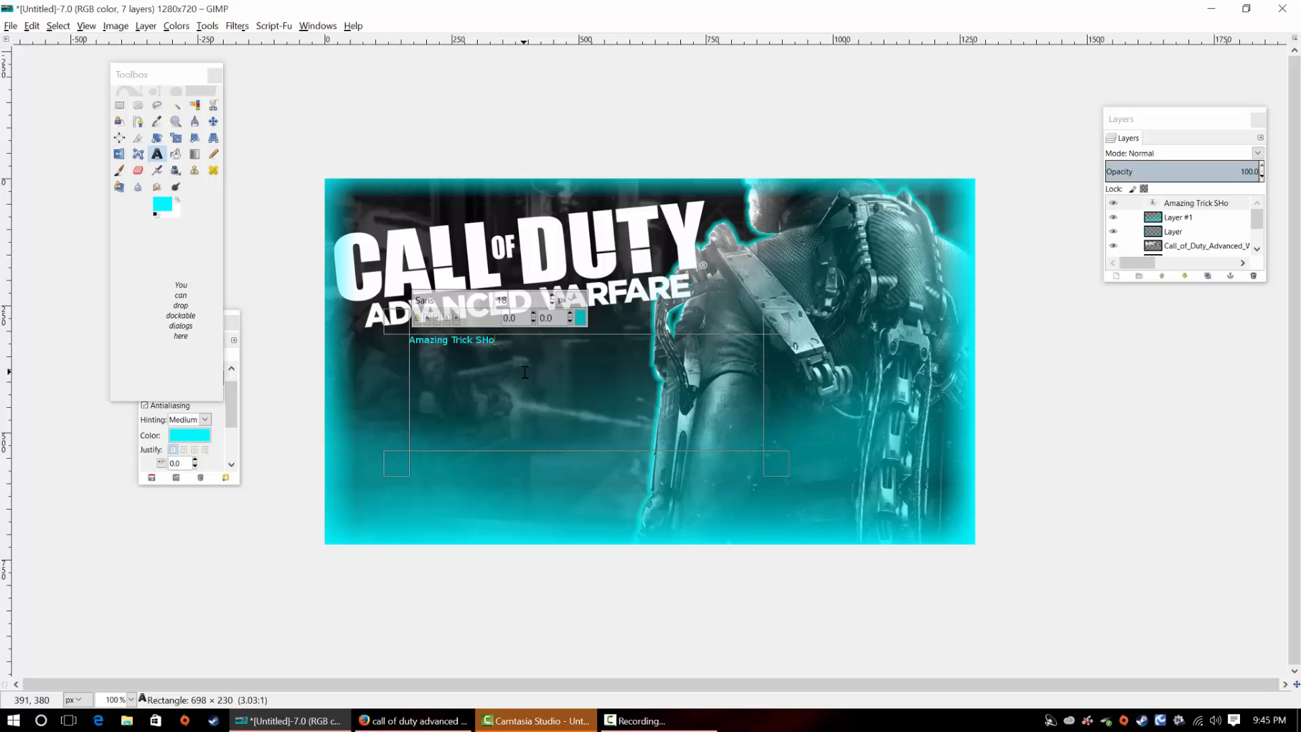
key(BackSpace)
key(BackSpace)
key(BackSpace)
key(BackSpace)
key(BackSpace)
key(BackSpace)
key(BackSpace)
key(BackSpace)
key(BackSpace)
key(BackSpace)
key(BackSpace)
key(BackSpace)
key(BackSpace)
key(BackSpace)
key(BackSpace)
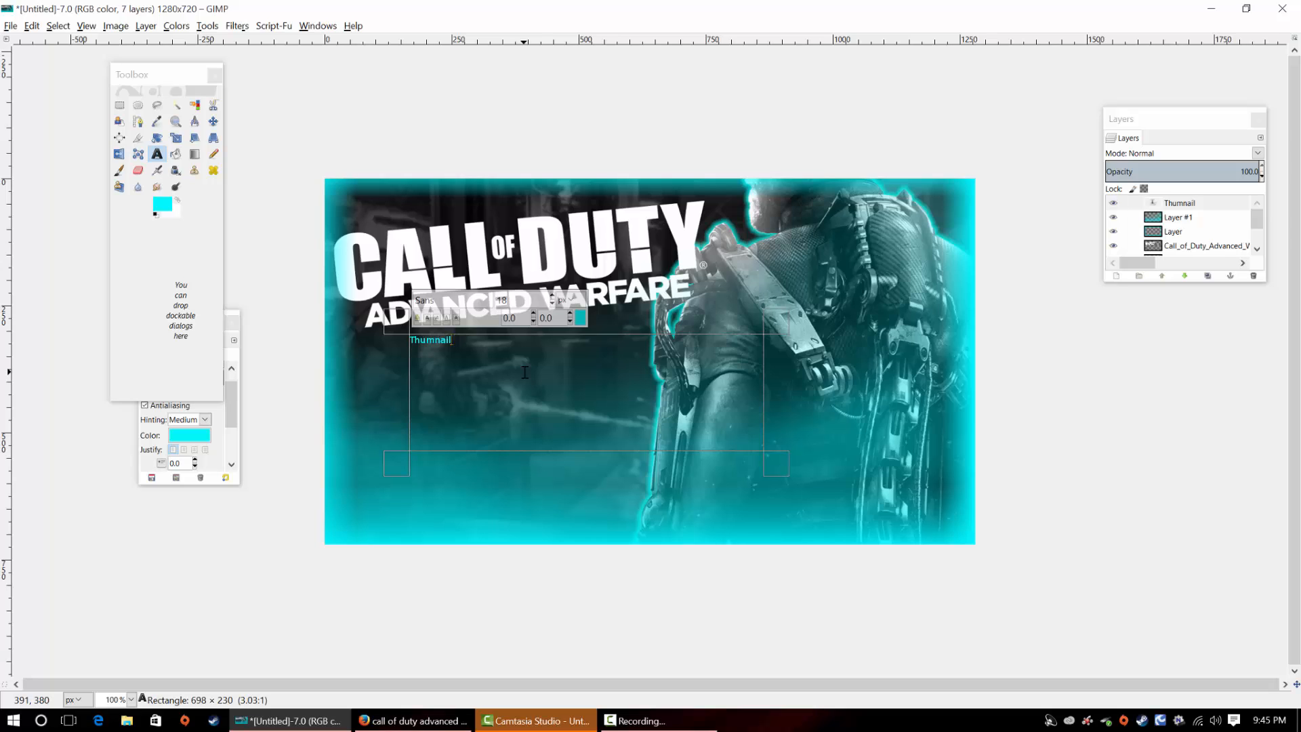
key(BackSpace)
key(BackSpace)
key(BackSpace)
key(BackSpace)
key(BackSpace)
key(BackSpace)
Enlarge the whole "FaZe Thumbnail" text and set its font to Dumbnerd
drag(483, 341, 392, 348)
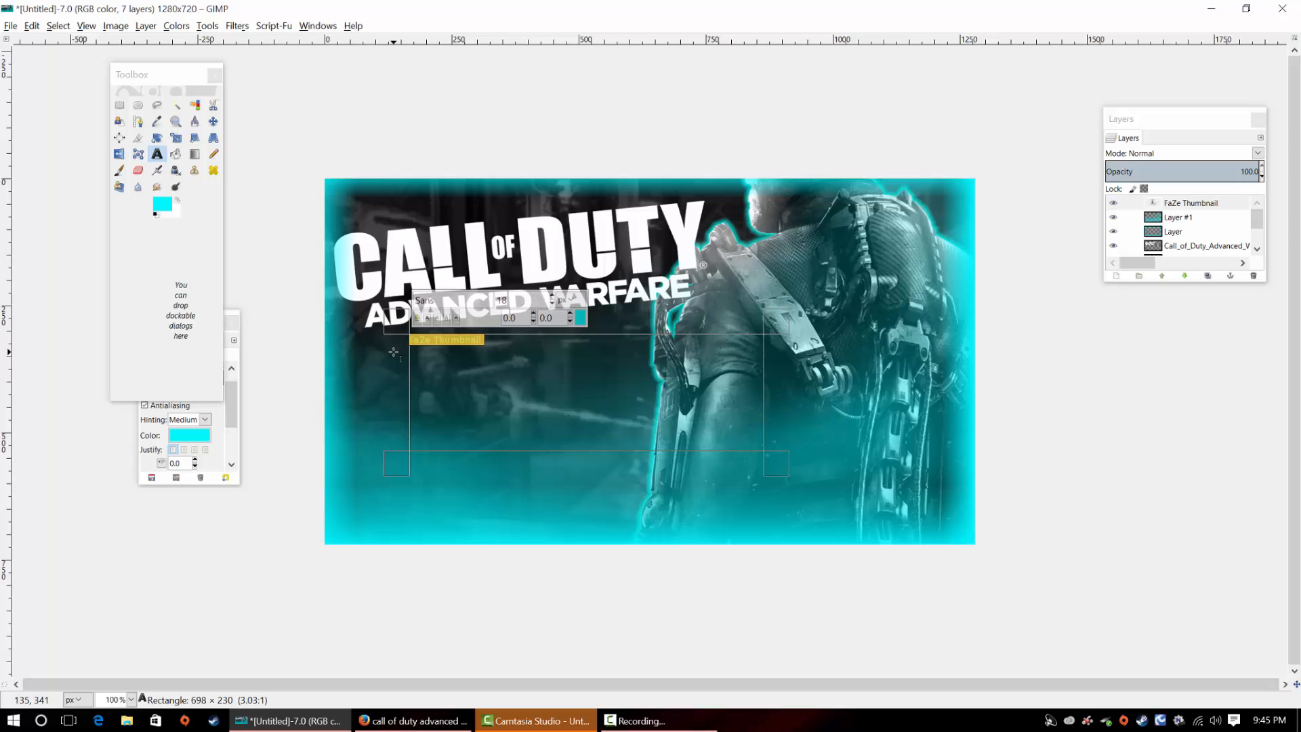
click(550, 296)
click(479, 300)
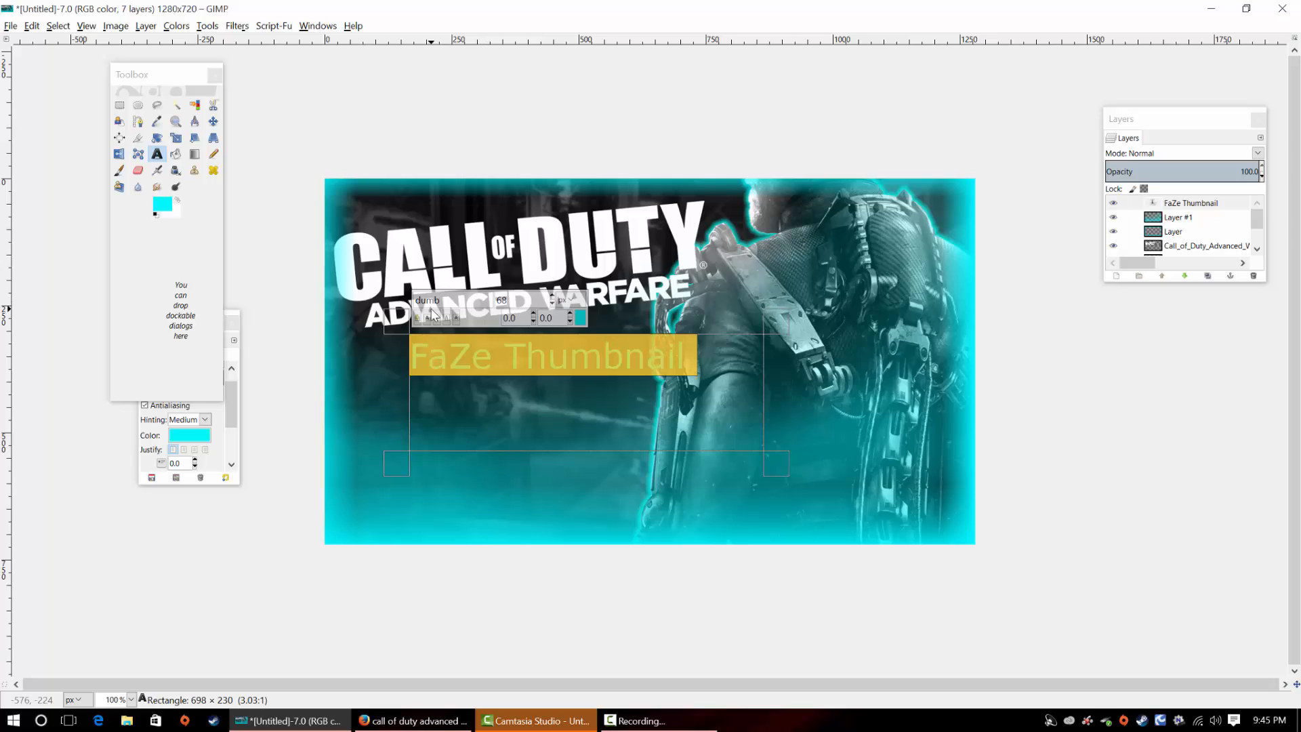
key(BackSpace)
key(BackSpace)
key(BackSpace)
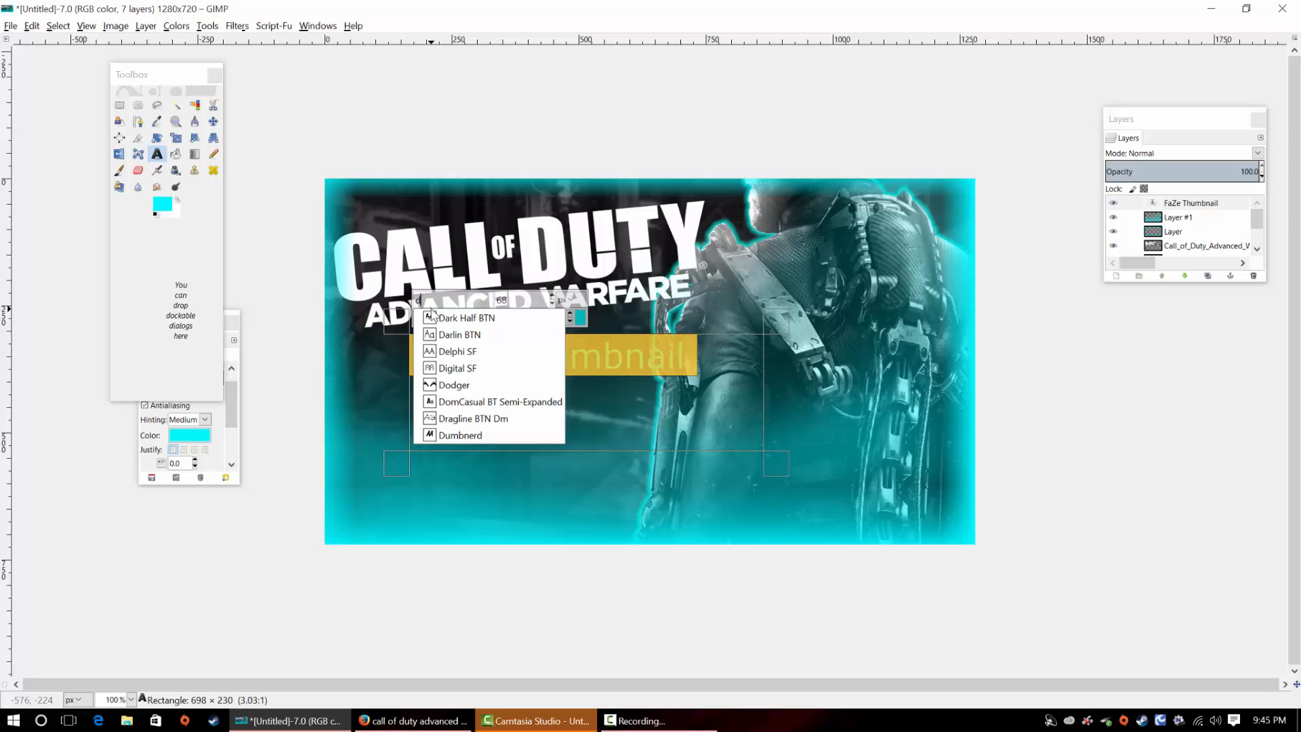
click(460, 435)
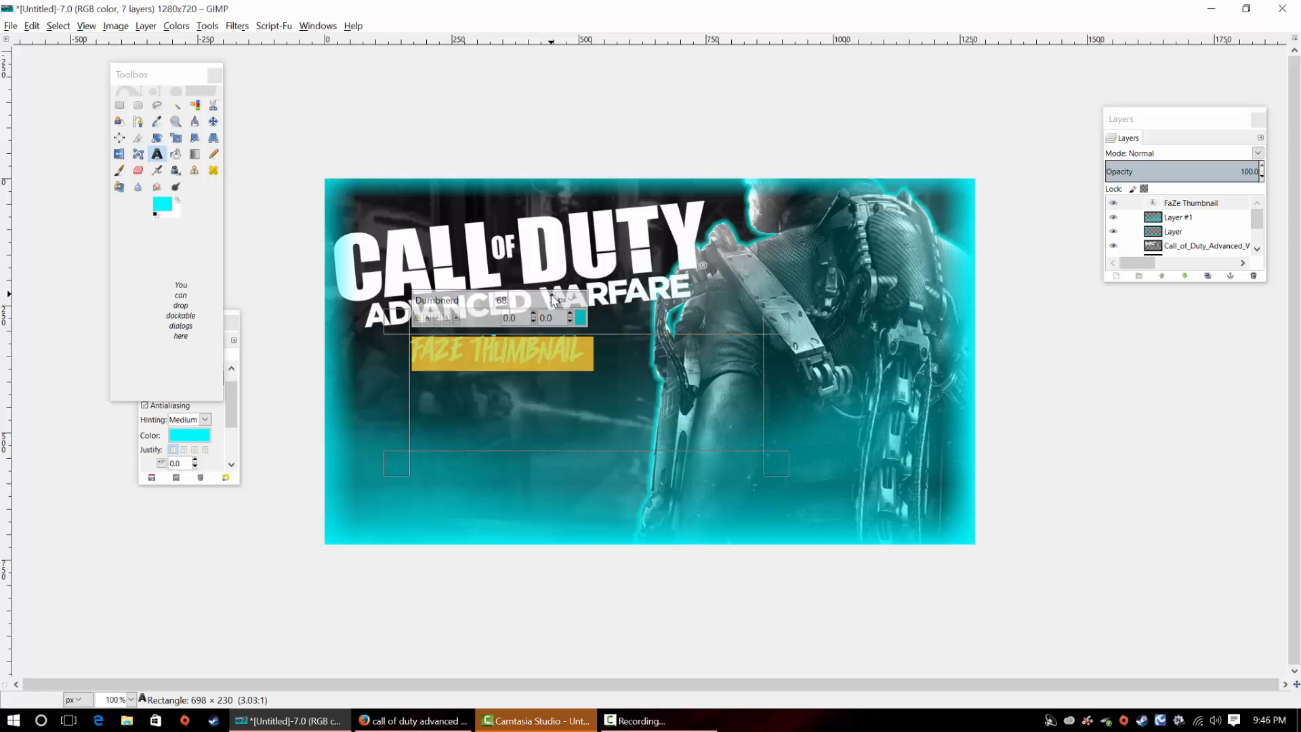
Set the "FaZe Thumbnail" text size to 127 and move the text slightly left beneath the logo
drag(553, 298, 552, 305)
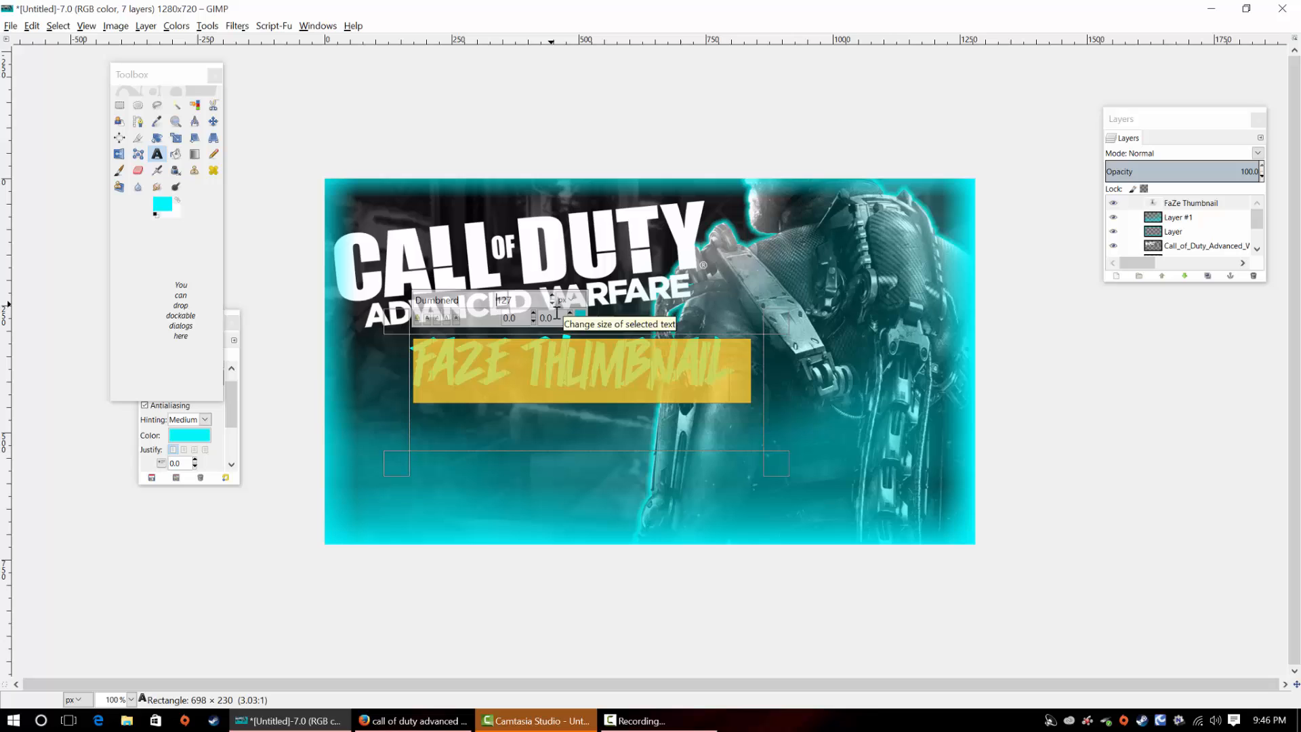
click(735, 369)
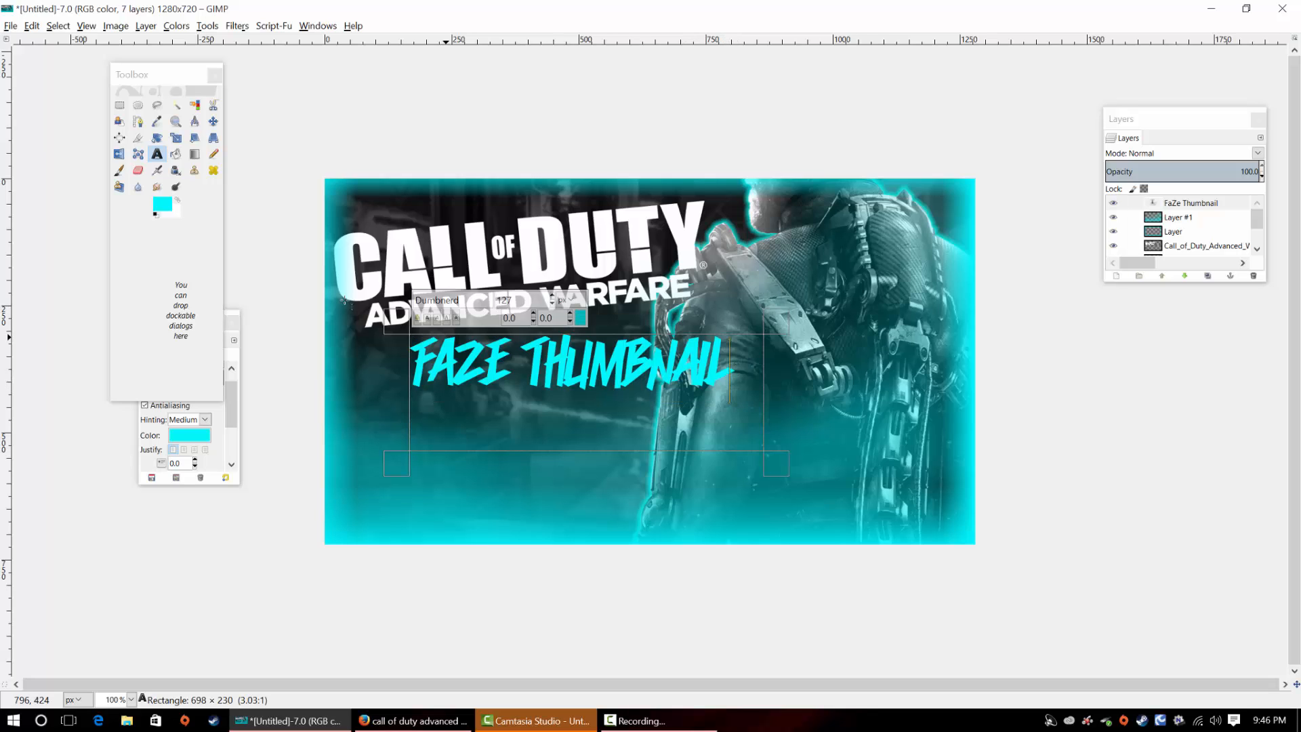
click(1179, 216)
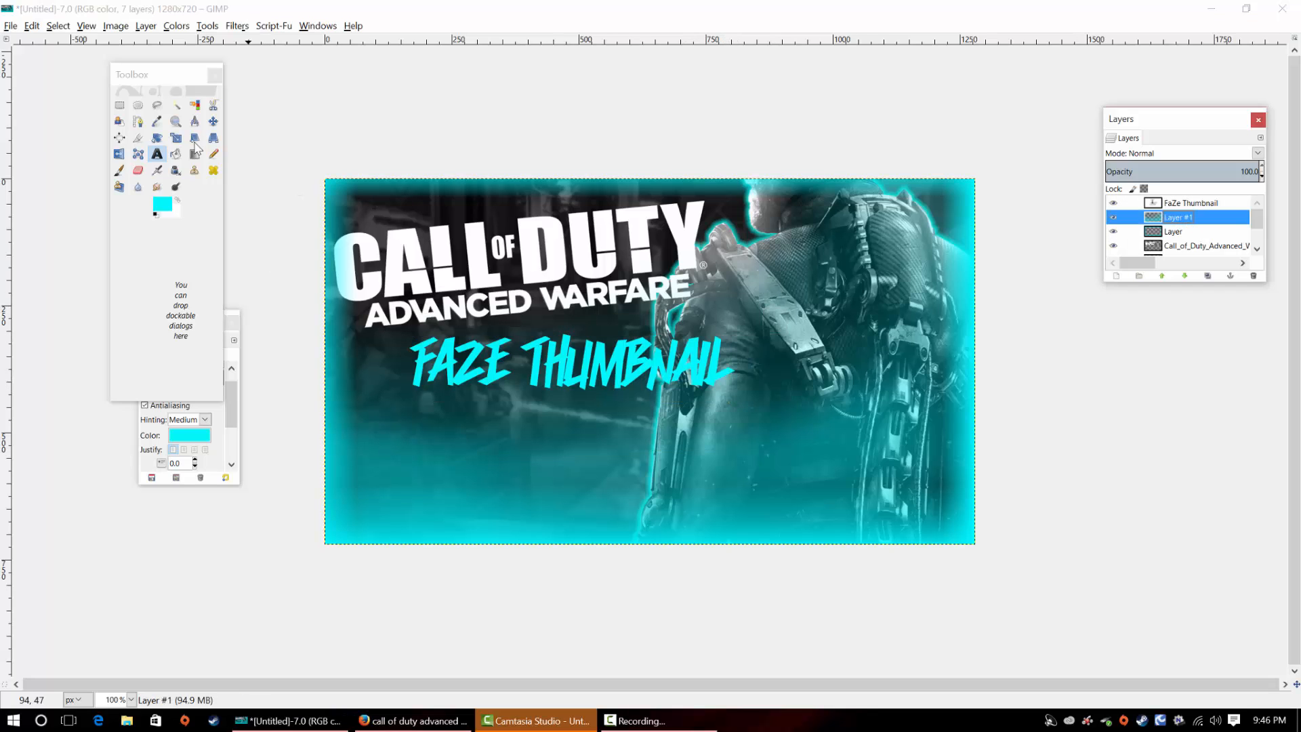
click(213, 121)
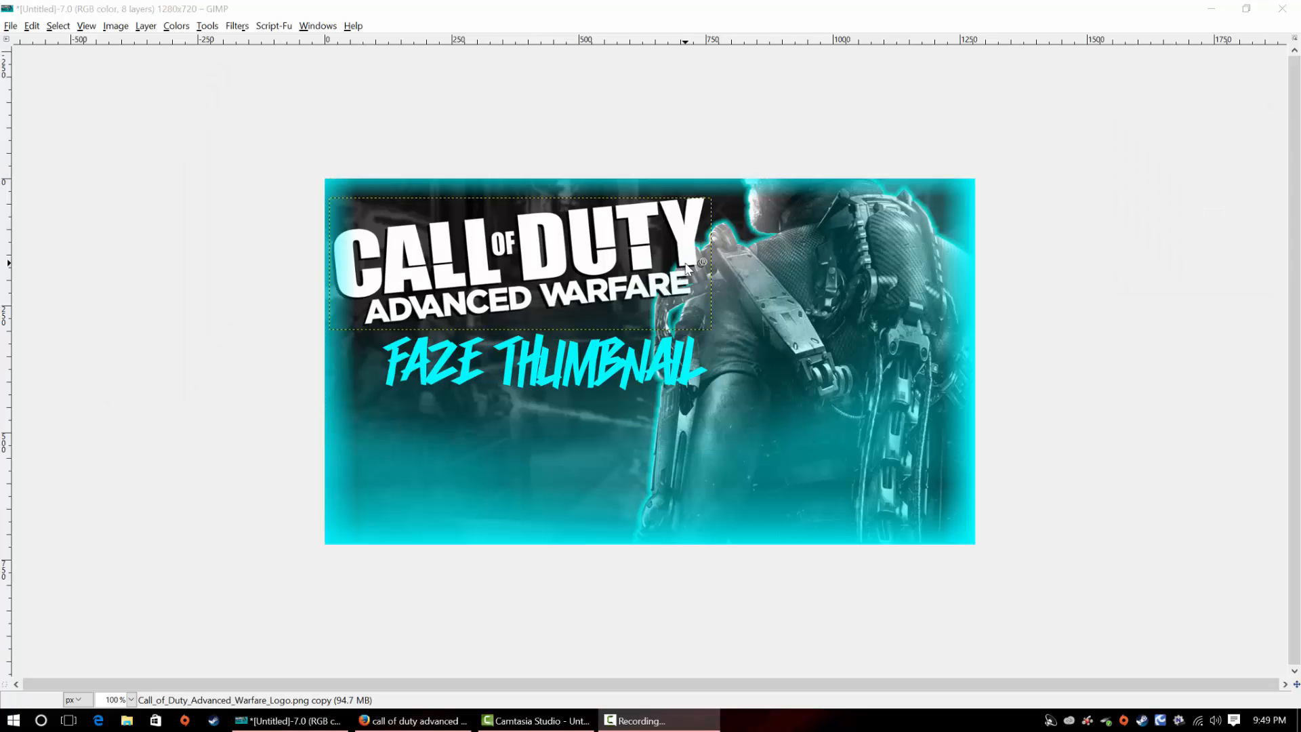
Delete the lower duplicate of the Call of Duty logo layer
click(316, 27)
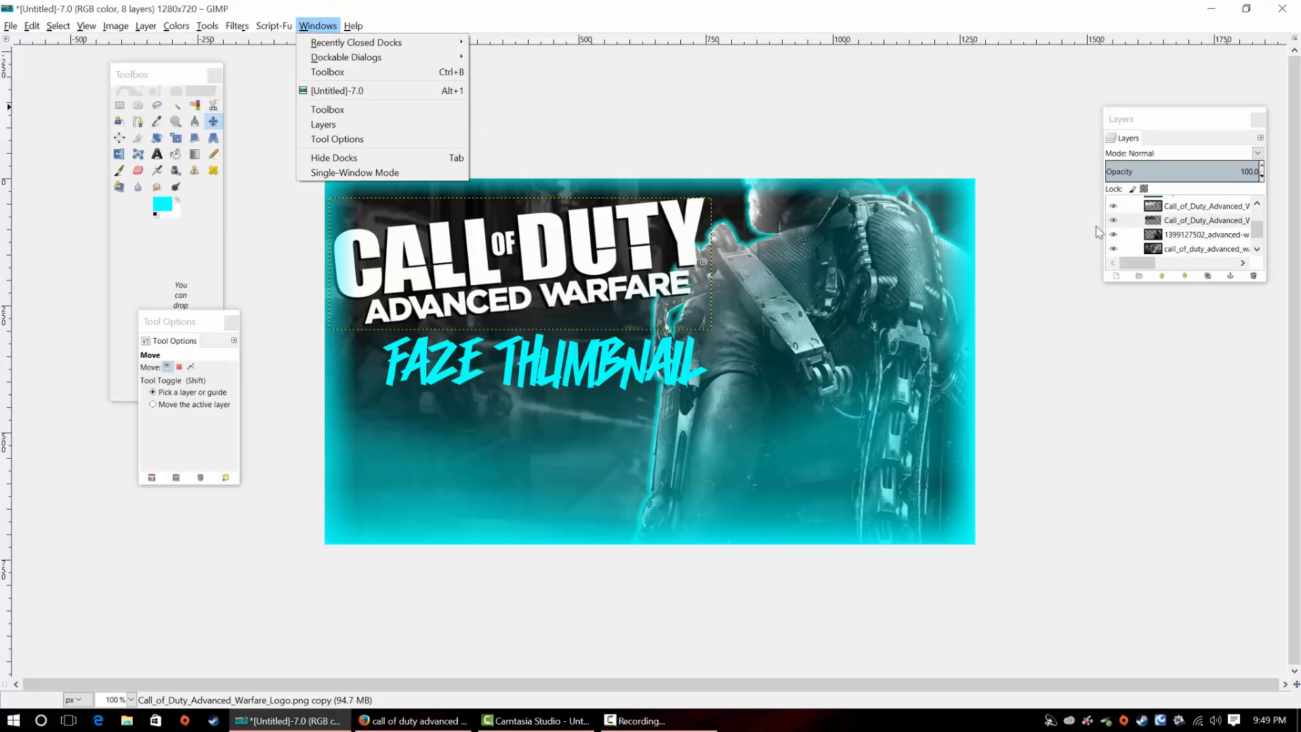
click(1179, 213)
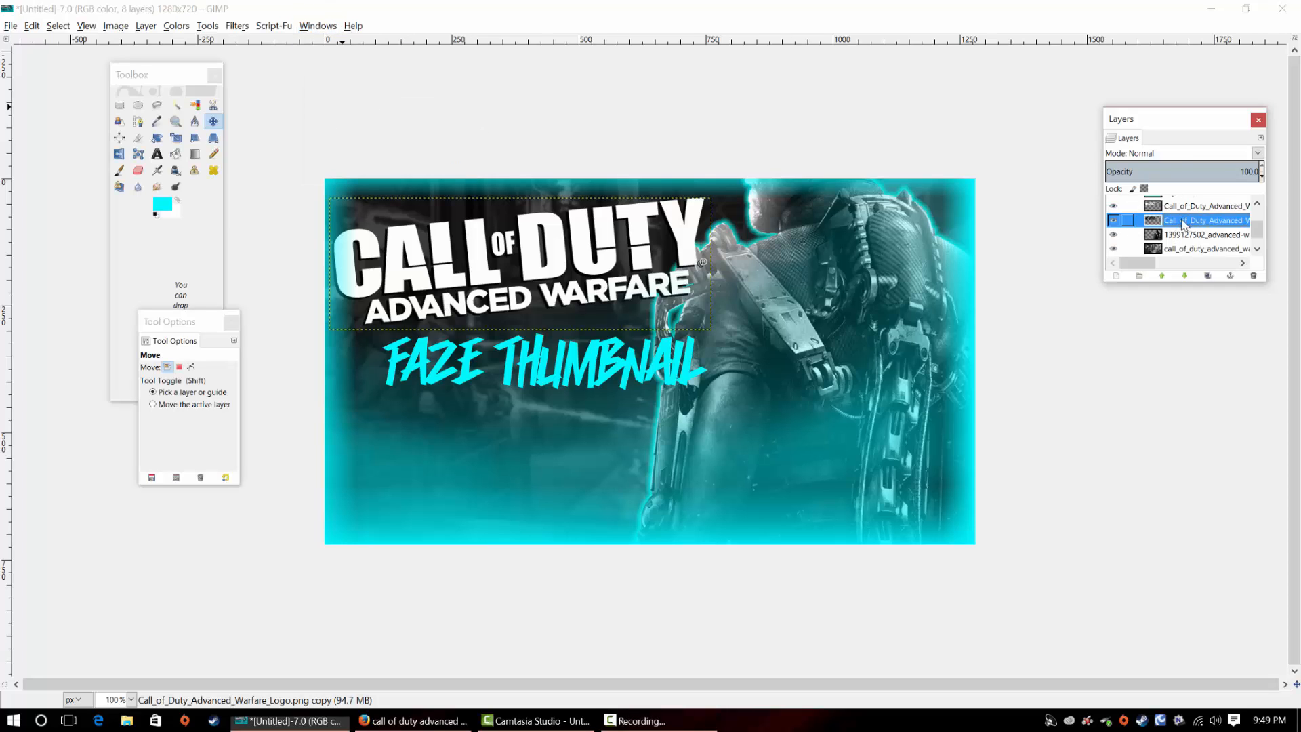
click(1253, 276)
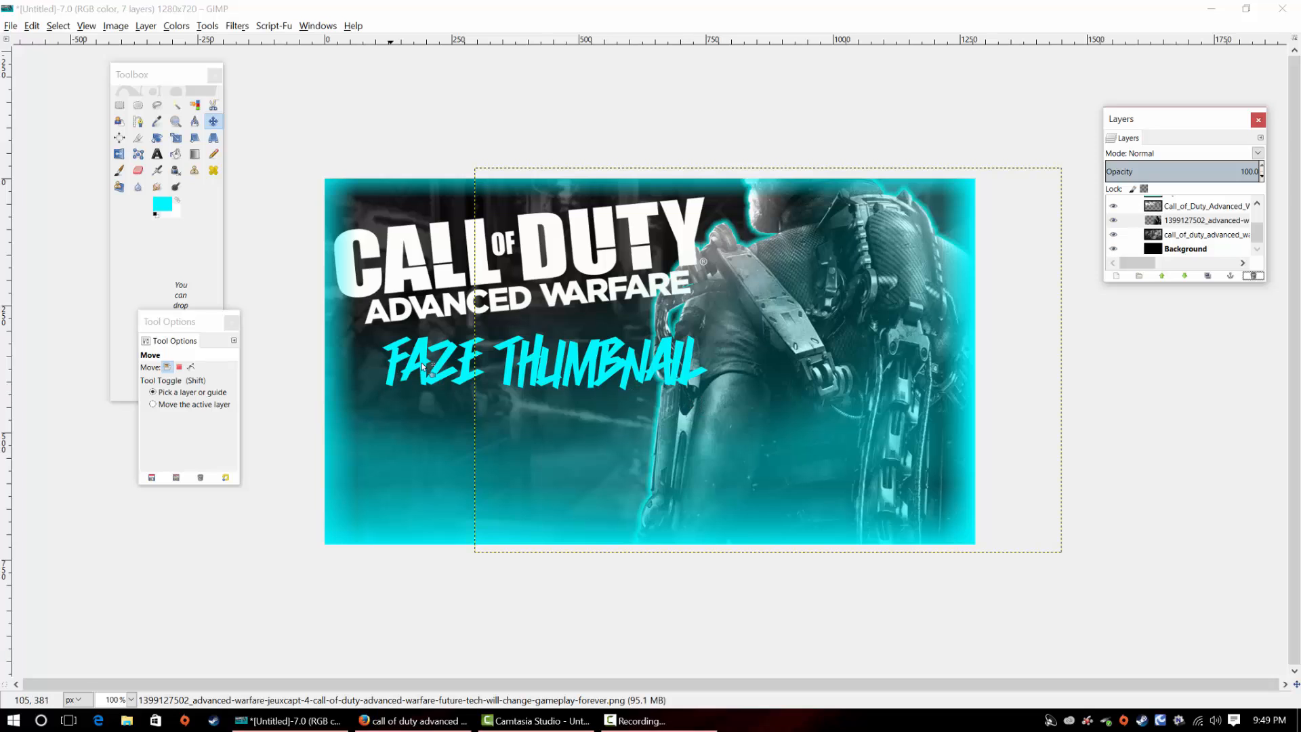
Duplicate the Call of Duty logo layer and shift the upper copy slightly left of the original
scroll(1260, 237, up, 2)
click(1199, 224)
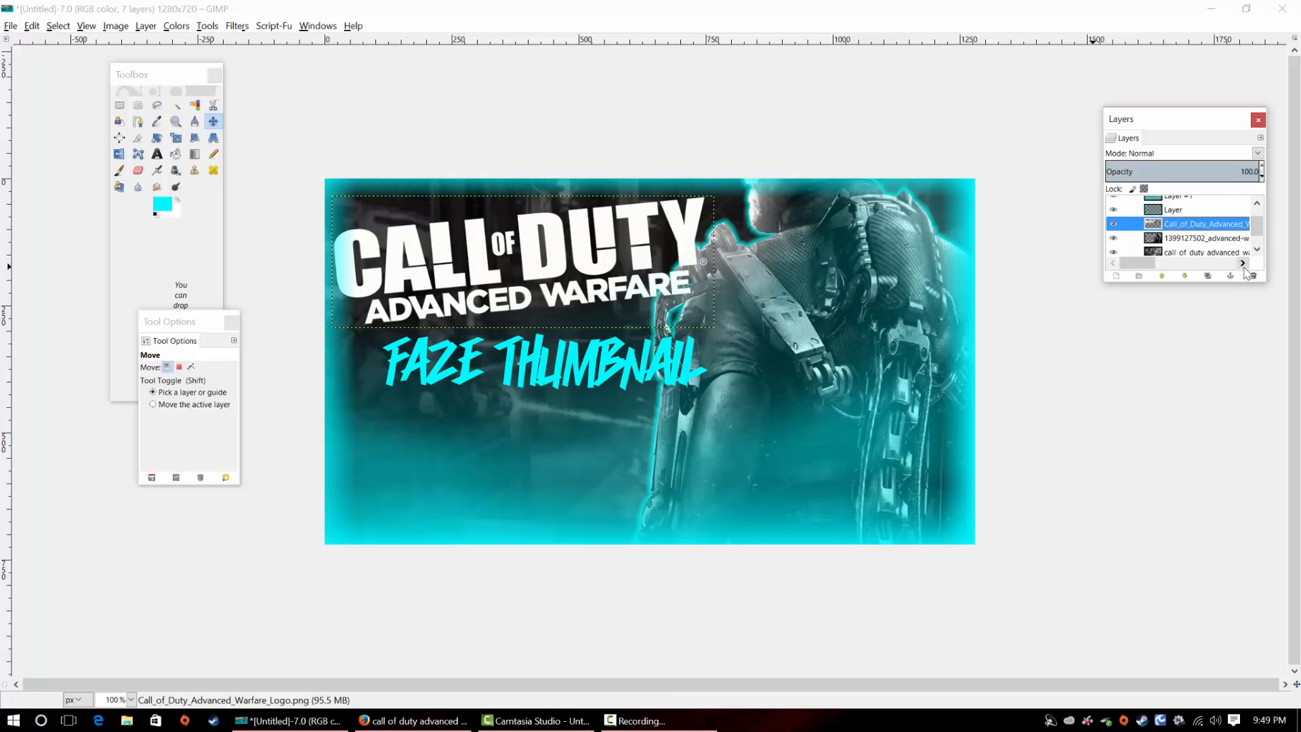
click(1207, 276)
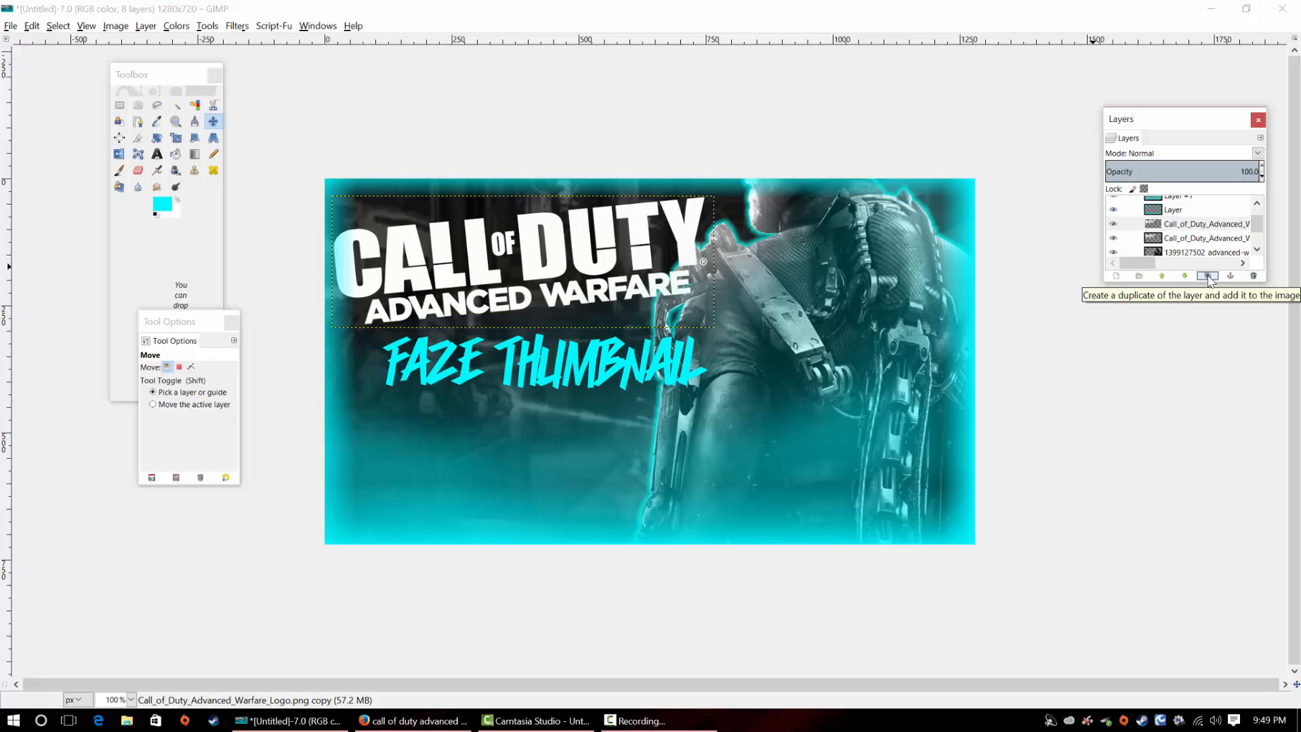
click(1197, 240)
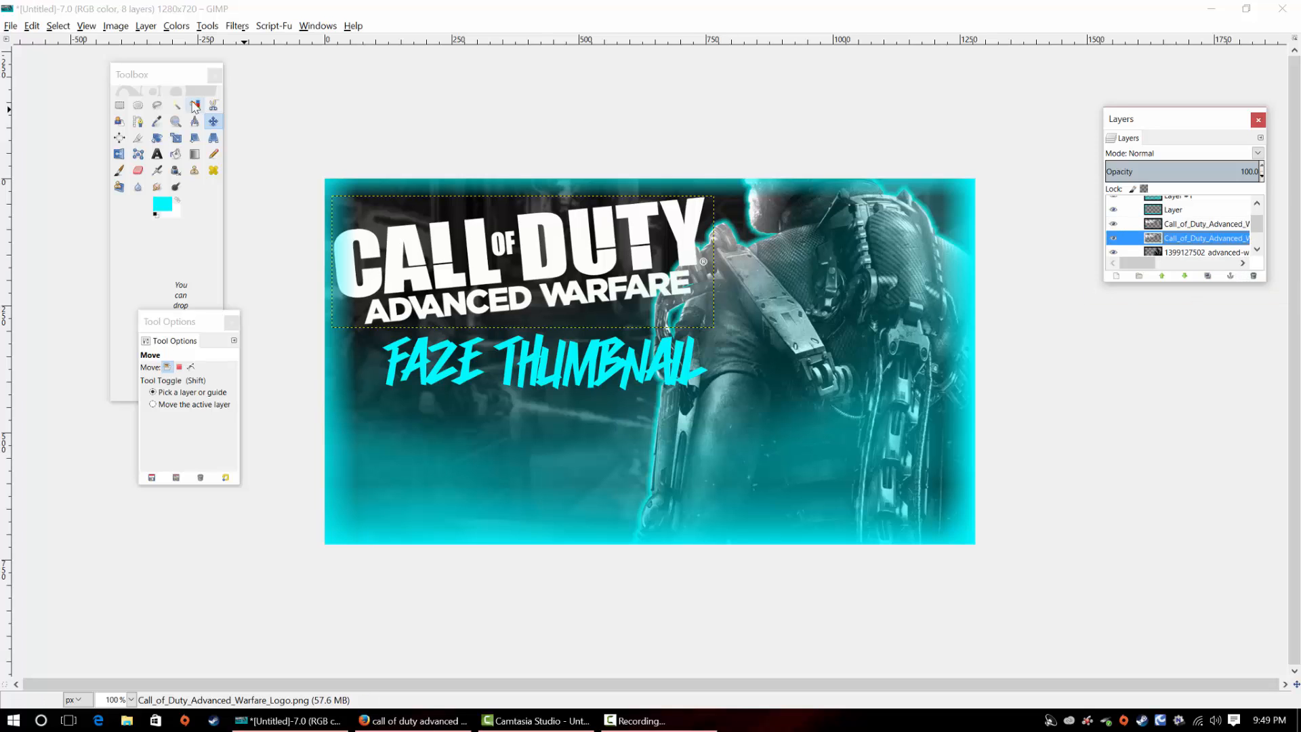
mouse_move(479, 261)
mouse_down()
mouse_move(565, 278)
mouse_move(473, 260)
mouse_up()
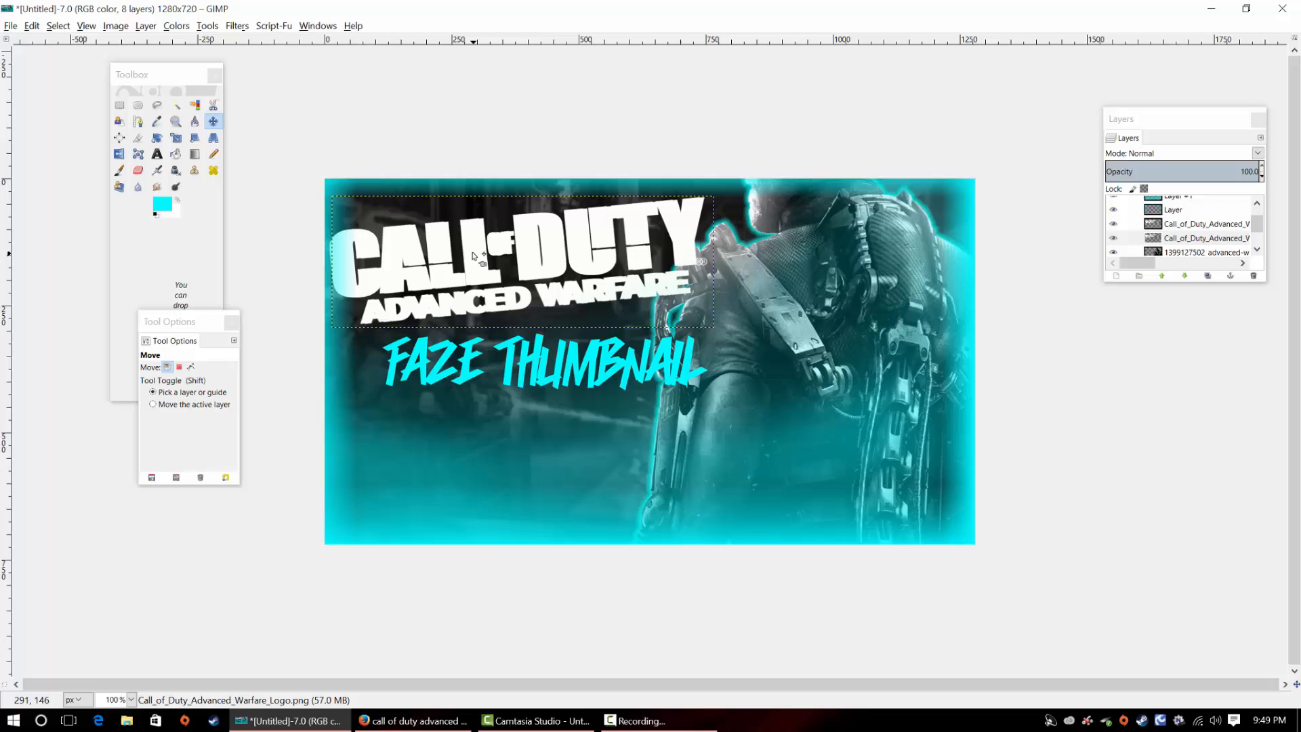
Colorify the original logo layer beneath the copy with the custom cyan 00eaff
click(175, 26)
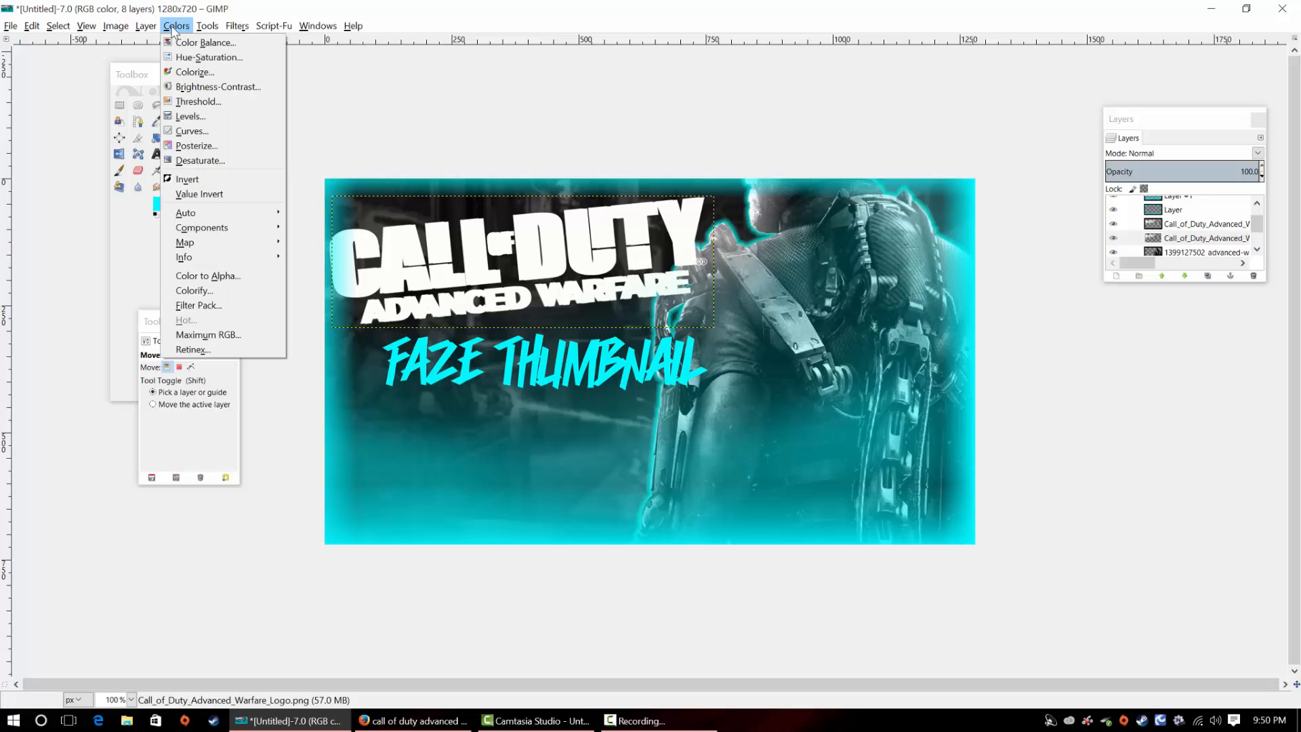
click(215, 287)
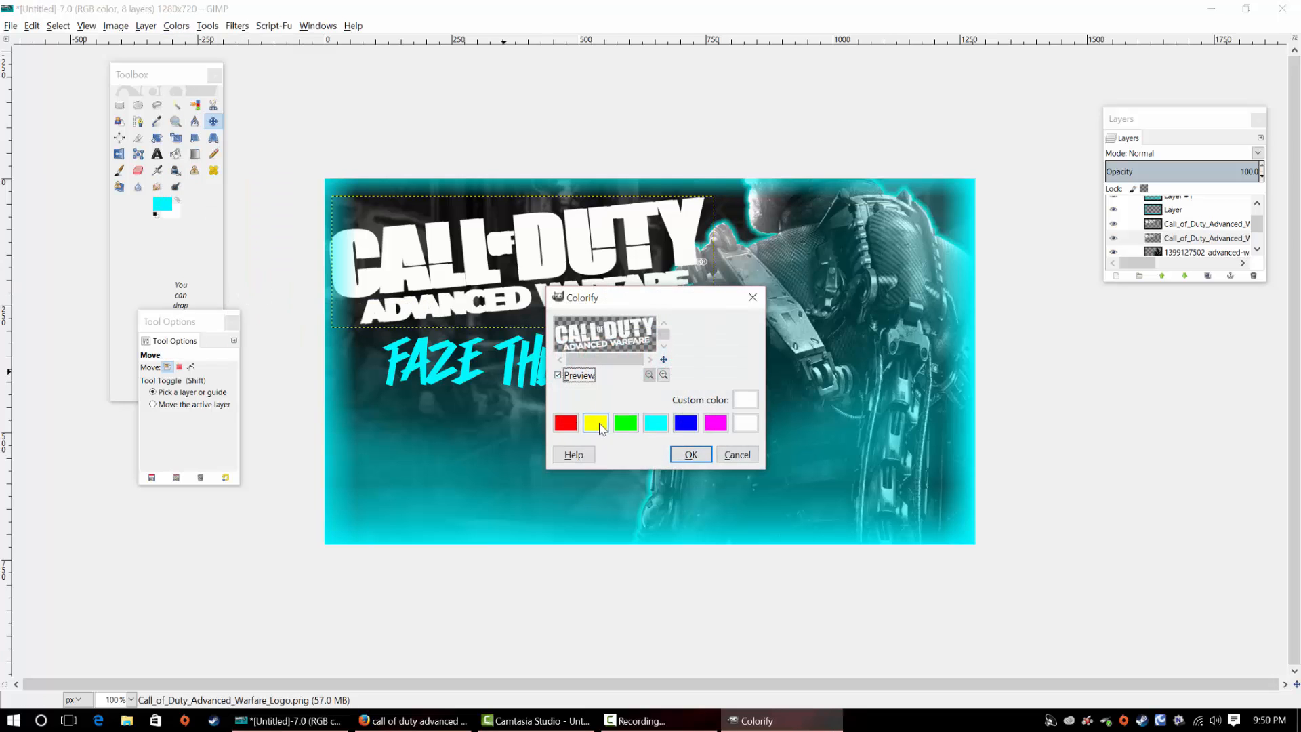
click(567, 426)
click(596, 425)
click(625, 426)
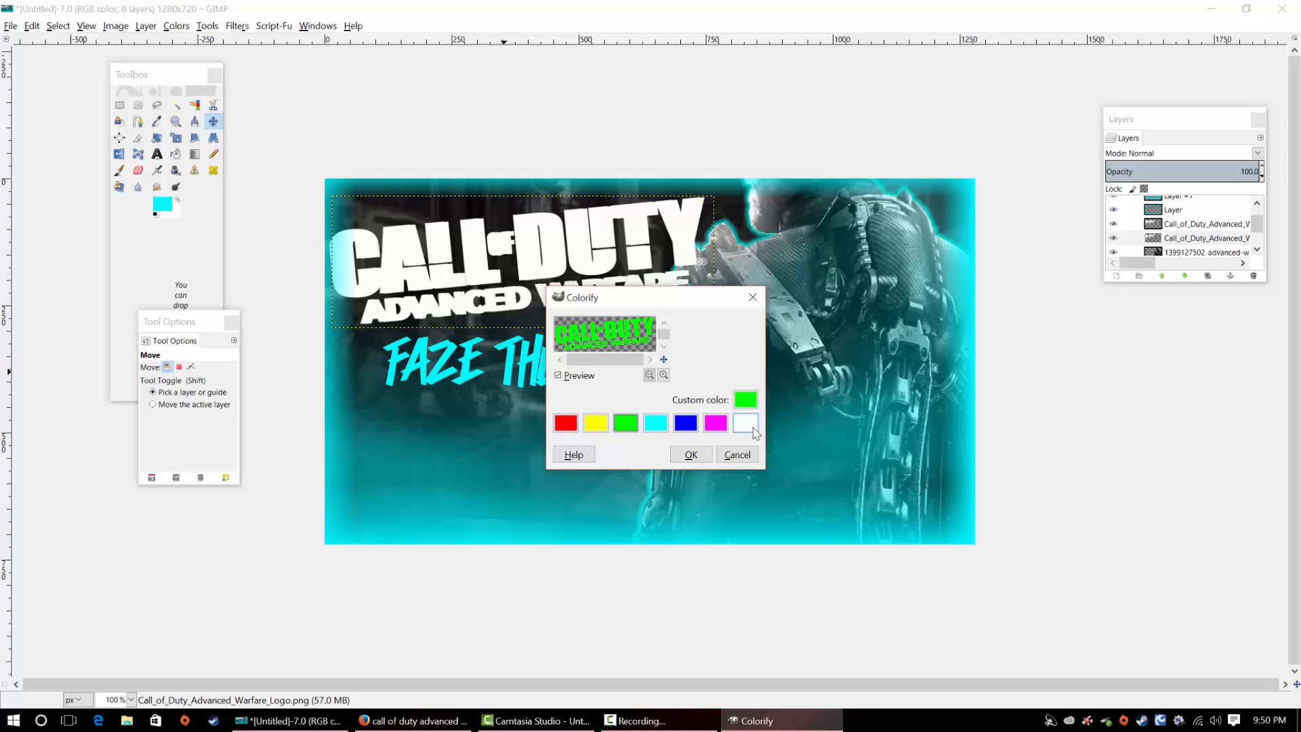
click(745, 399)
drag(575, 383, 554, 429)
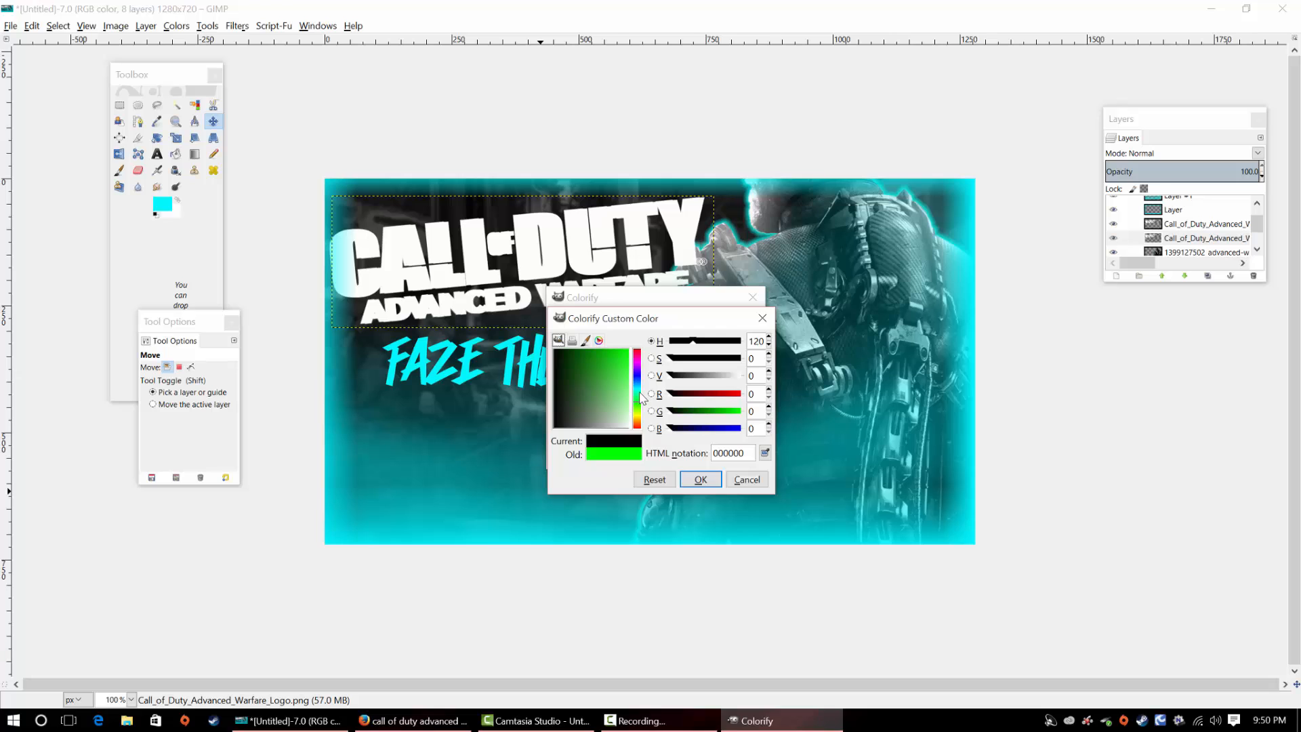
drag(639, 392, 640, 339)
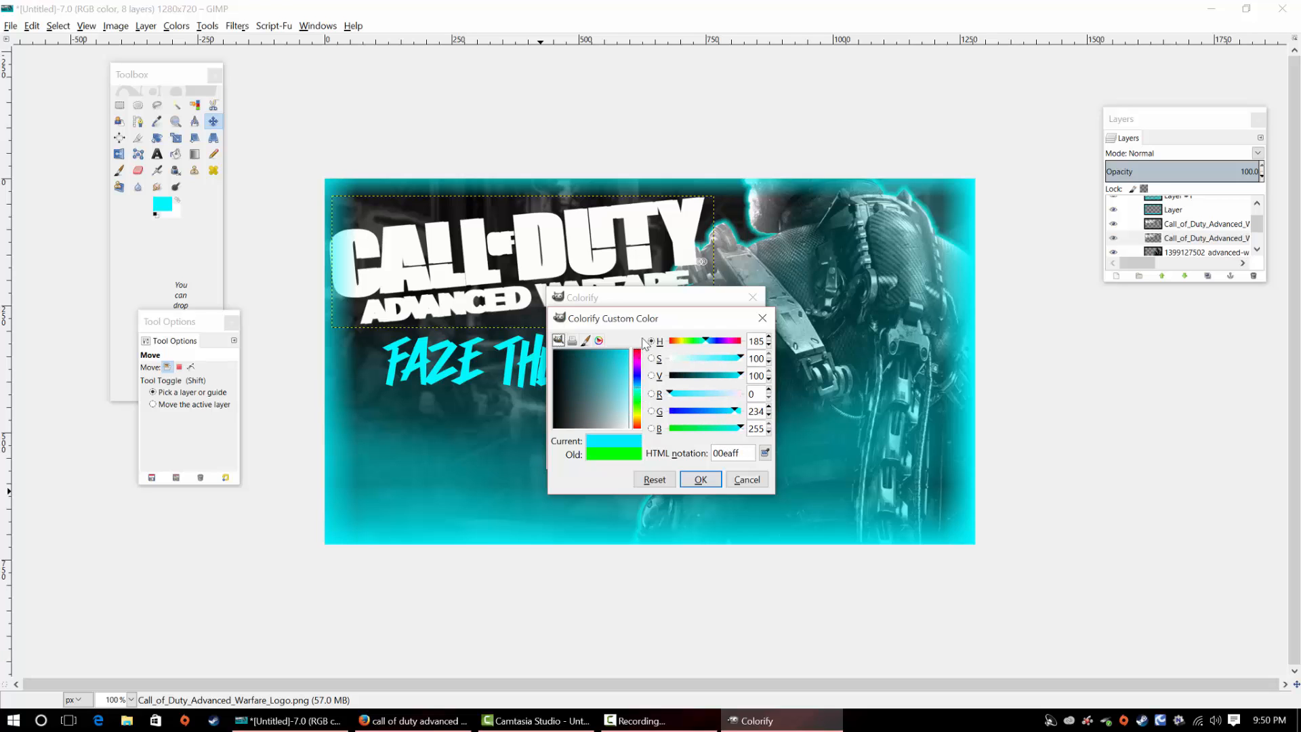
click(717, 481)
click(696, 451)
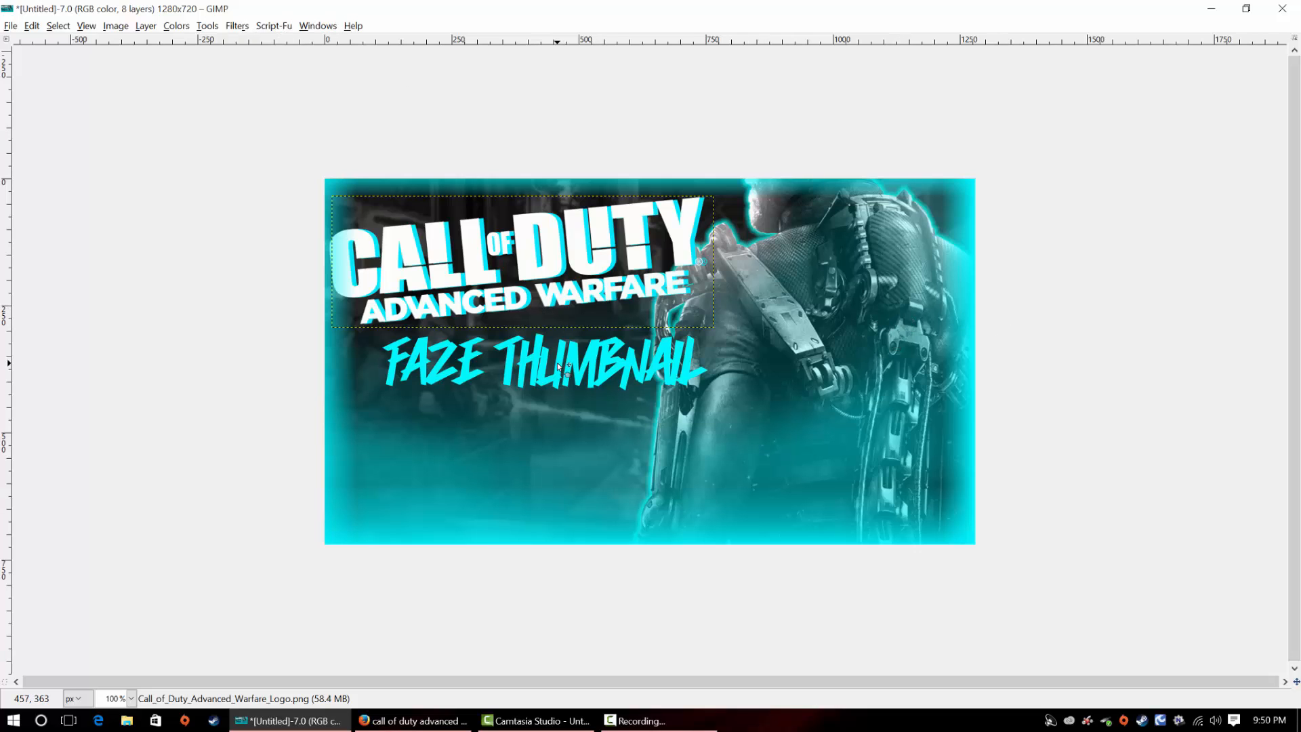
Duplicate the "FaZe Thumbnail" text layer
click(322, 25)
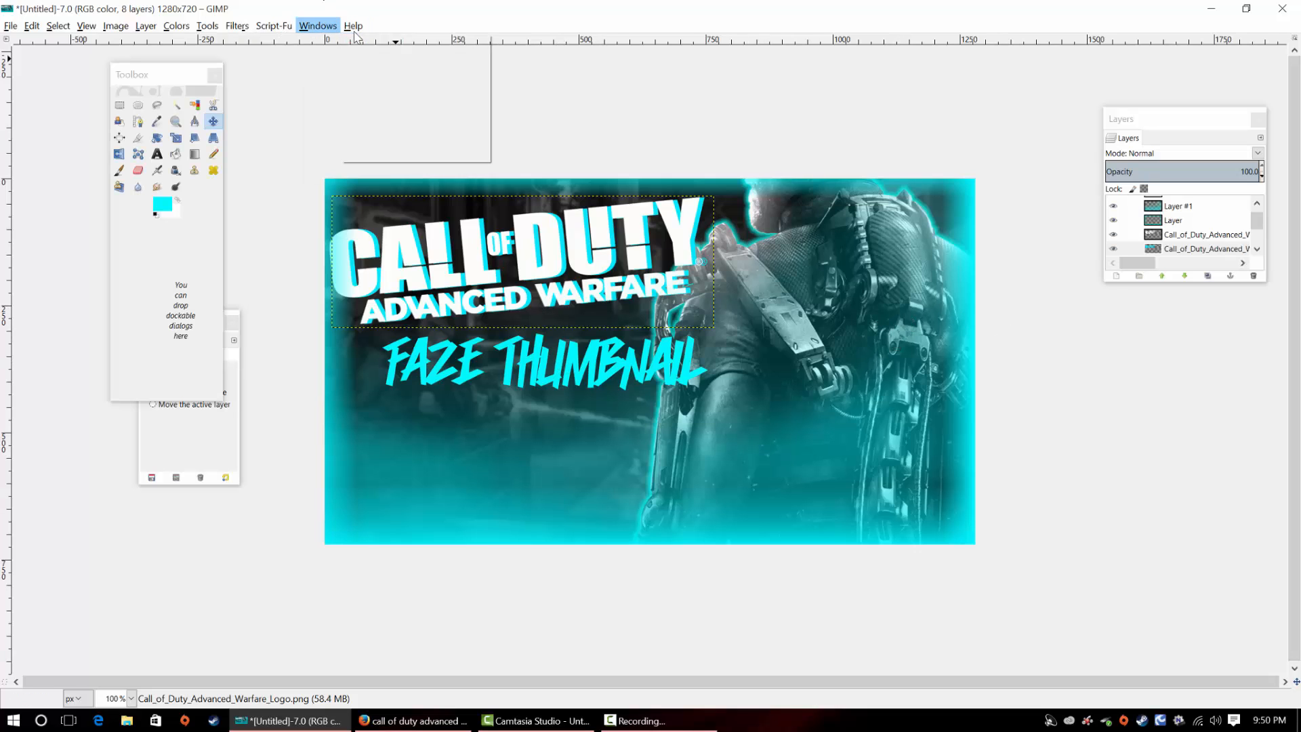
click(1258, 220)
drag(1257, 221, 1257, 224)
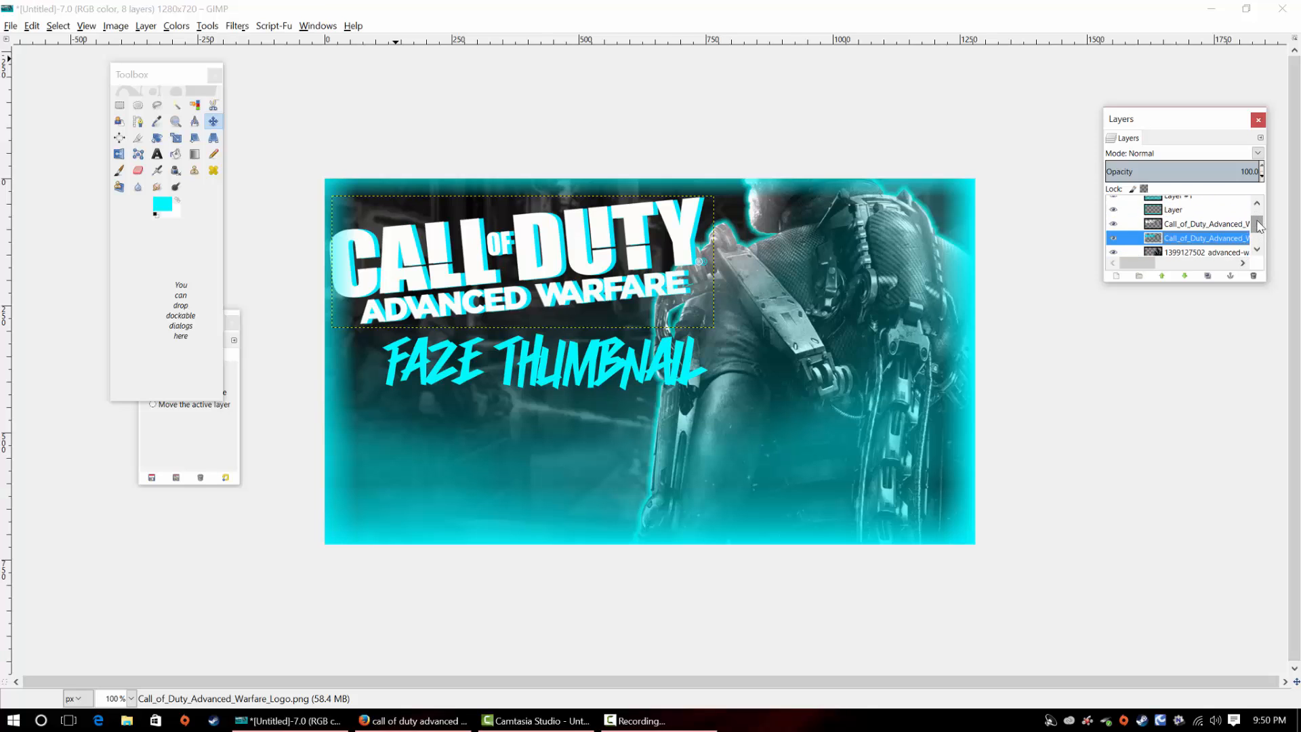
click(1203, 224)
click(1202, 240)
drag(1258, 234, 1258, 206)
click(1191, 206)
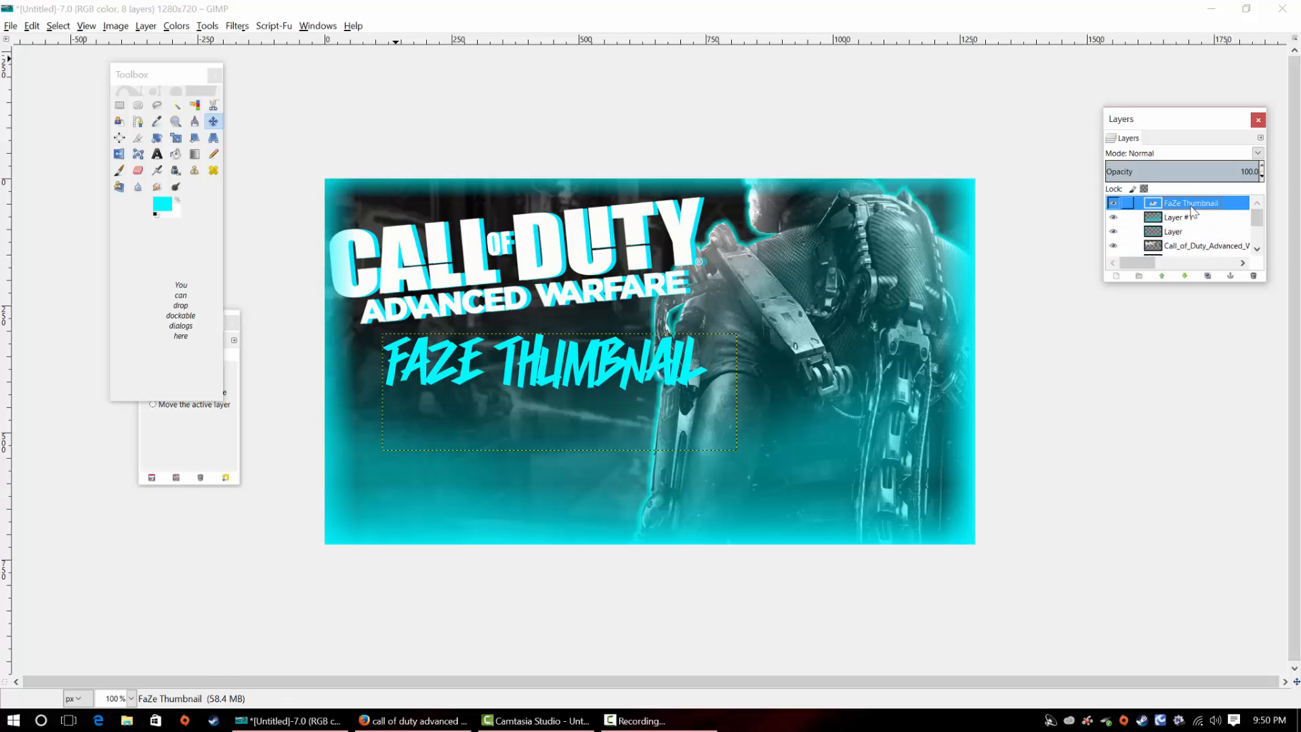
click(1207, 276)
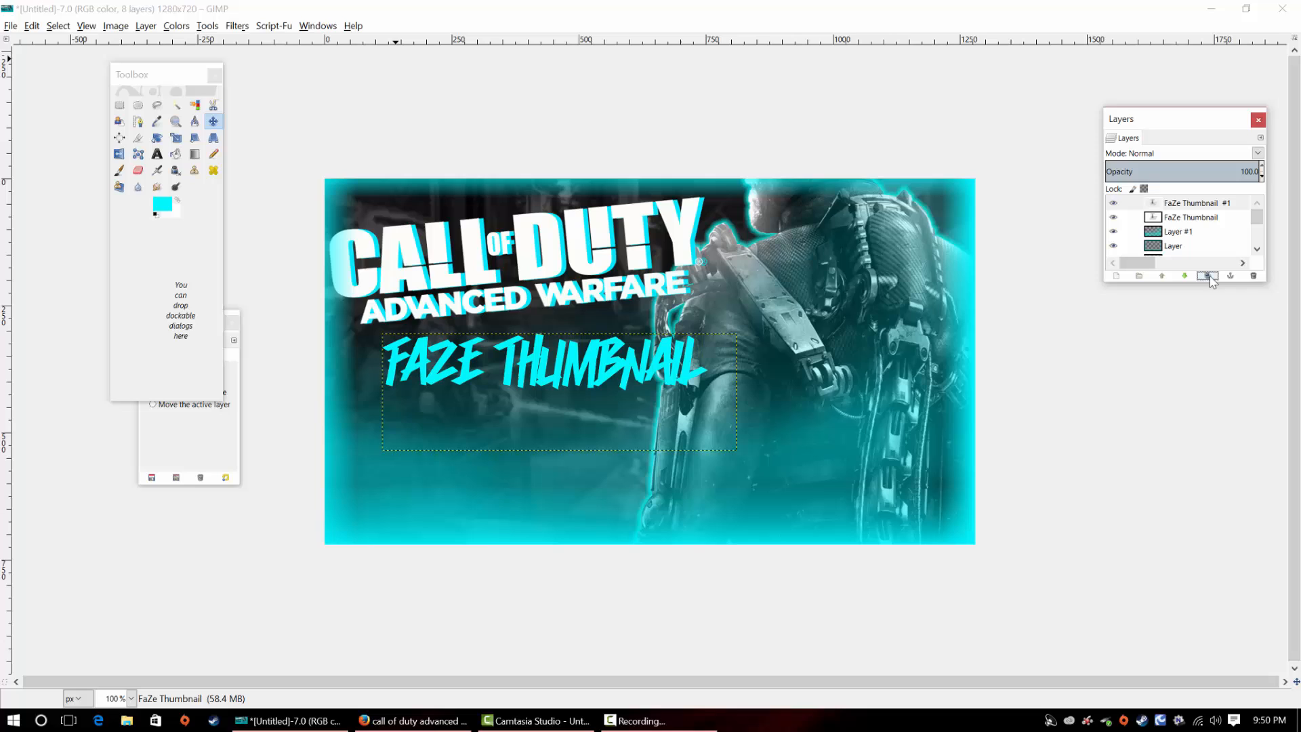
Try to turn the upper "FaZe Thumbnail" copy white by applying Colorify with ffffff
click(1194, 203)
click(176, 25)
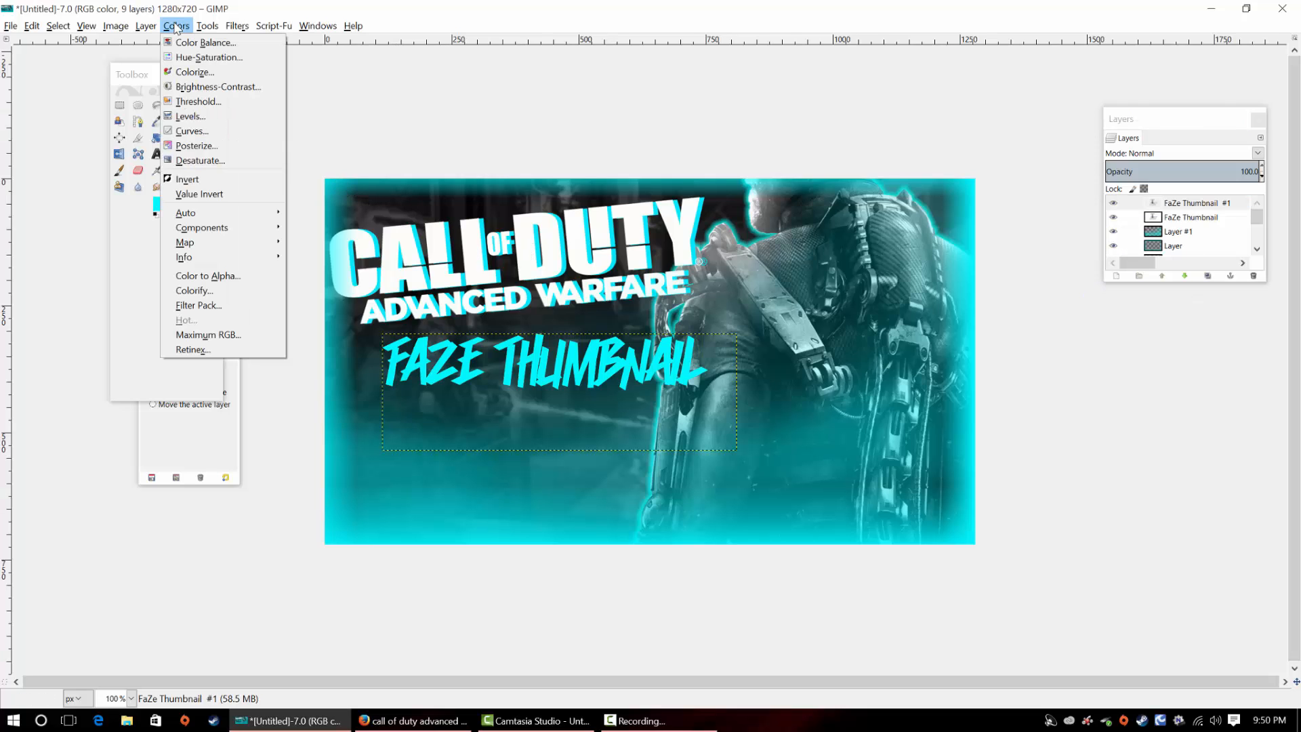
click(193, 290)
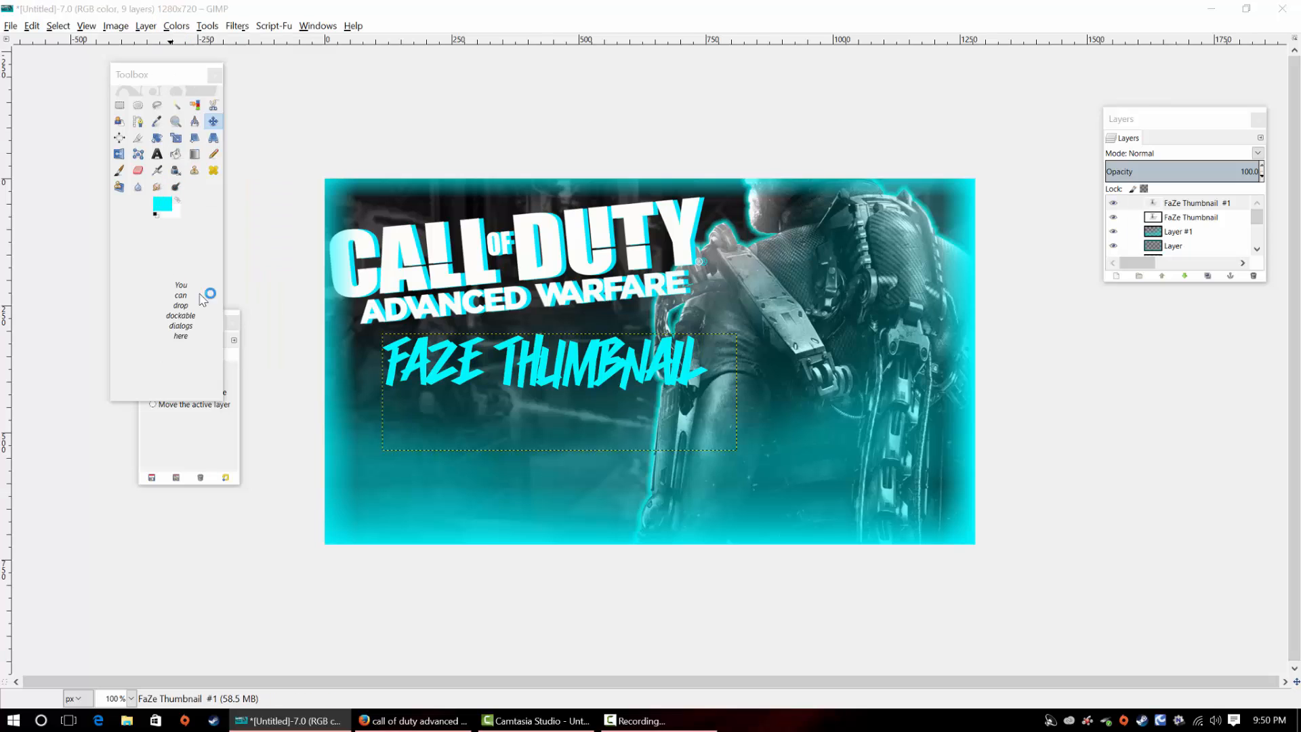
click(743, 424)
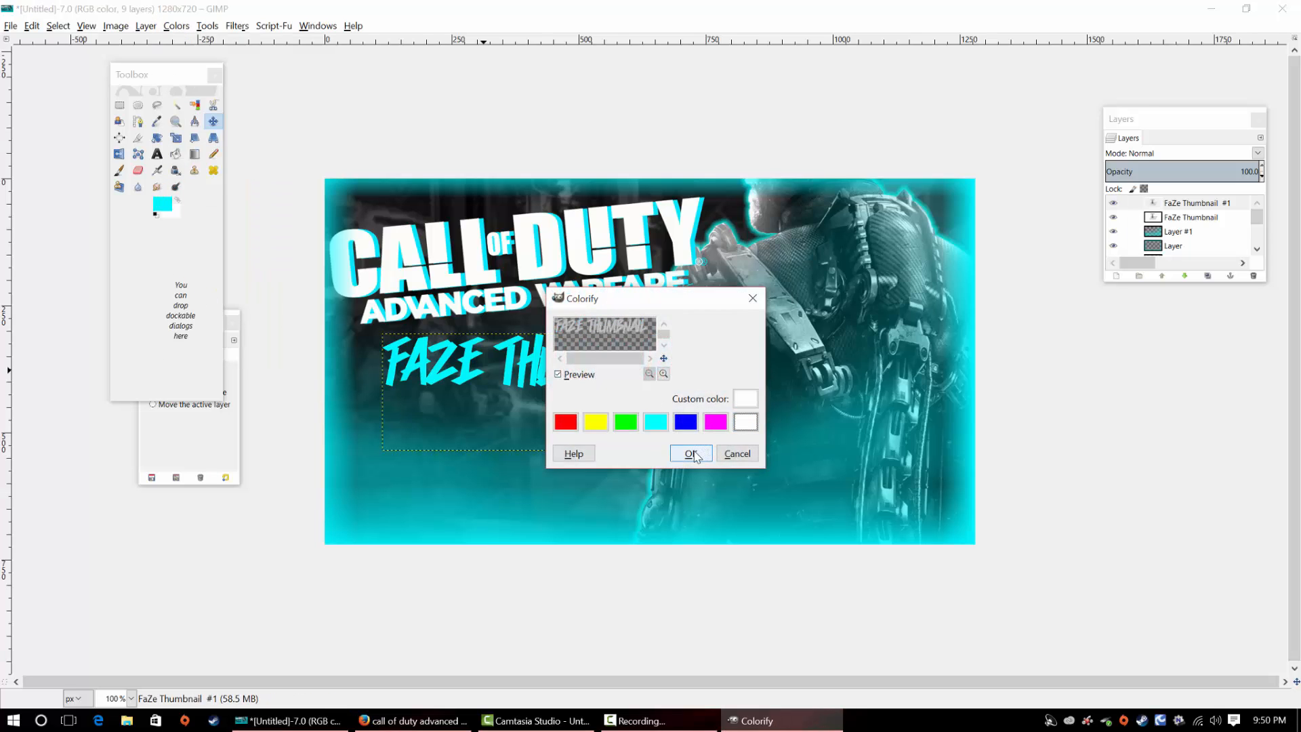
click(745, 399)
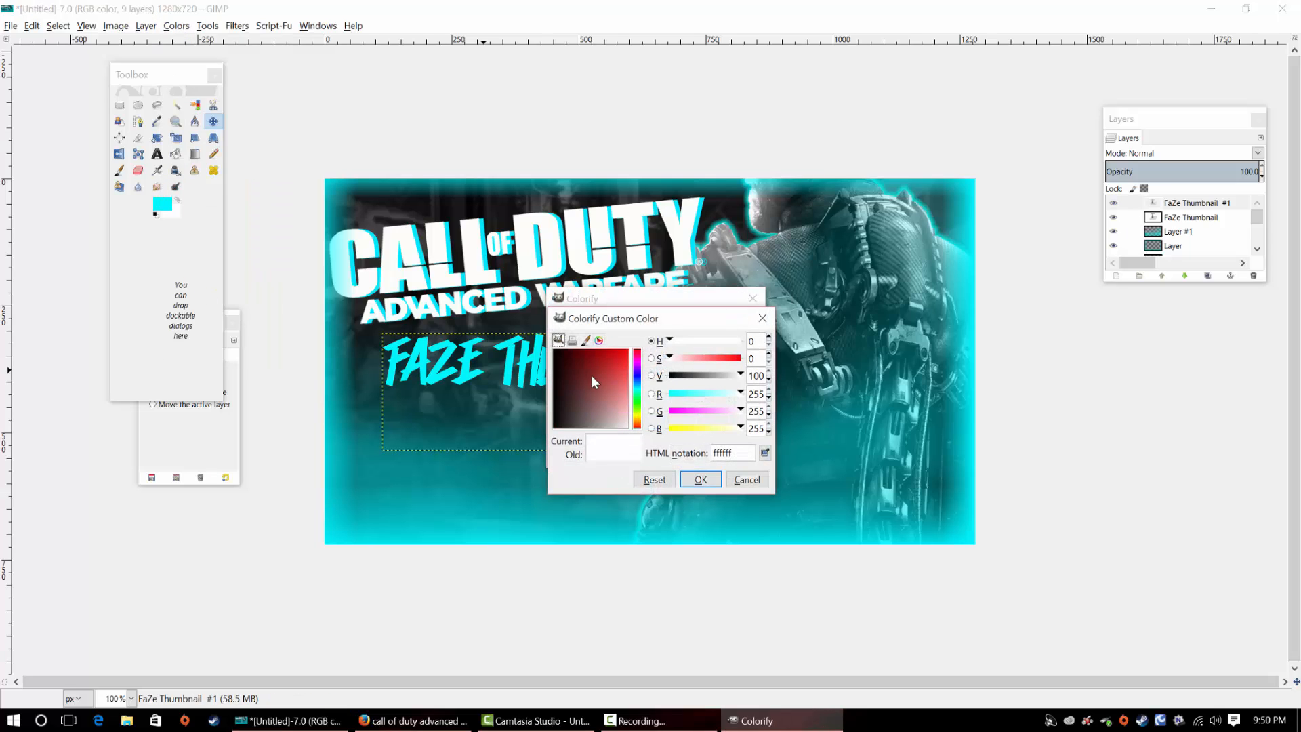
click(709, 485)
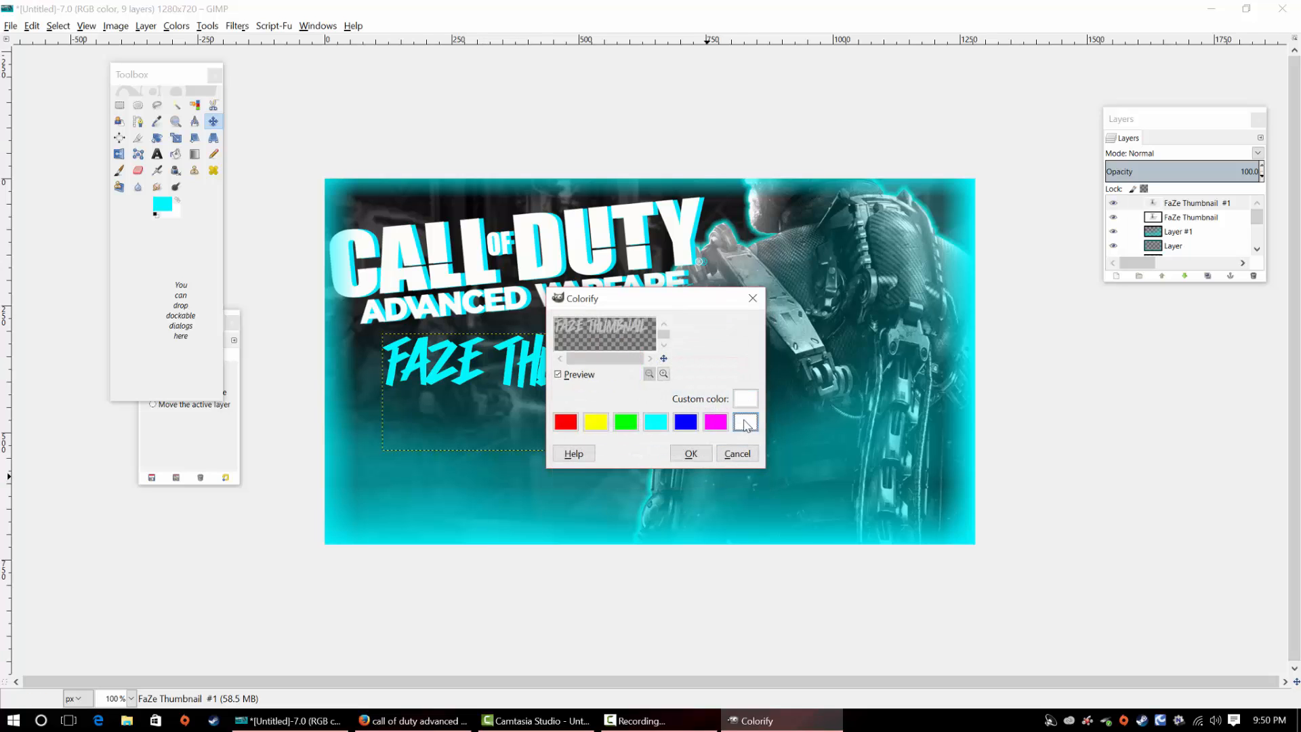
click(746, 399)
click(745, 480)
click(707, 454)
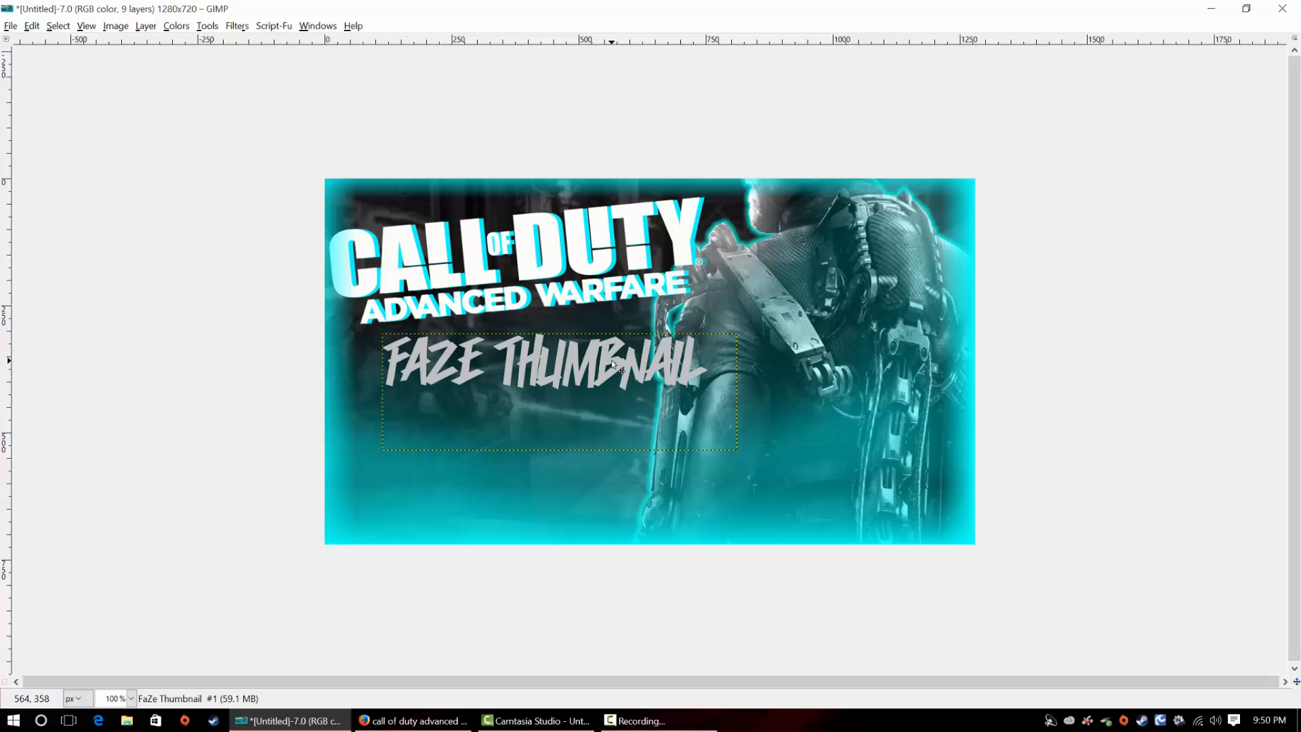
click(176, 26)
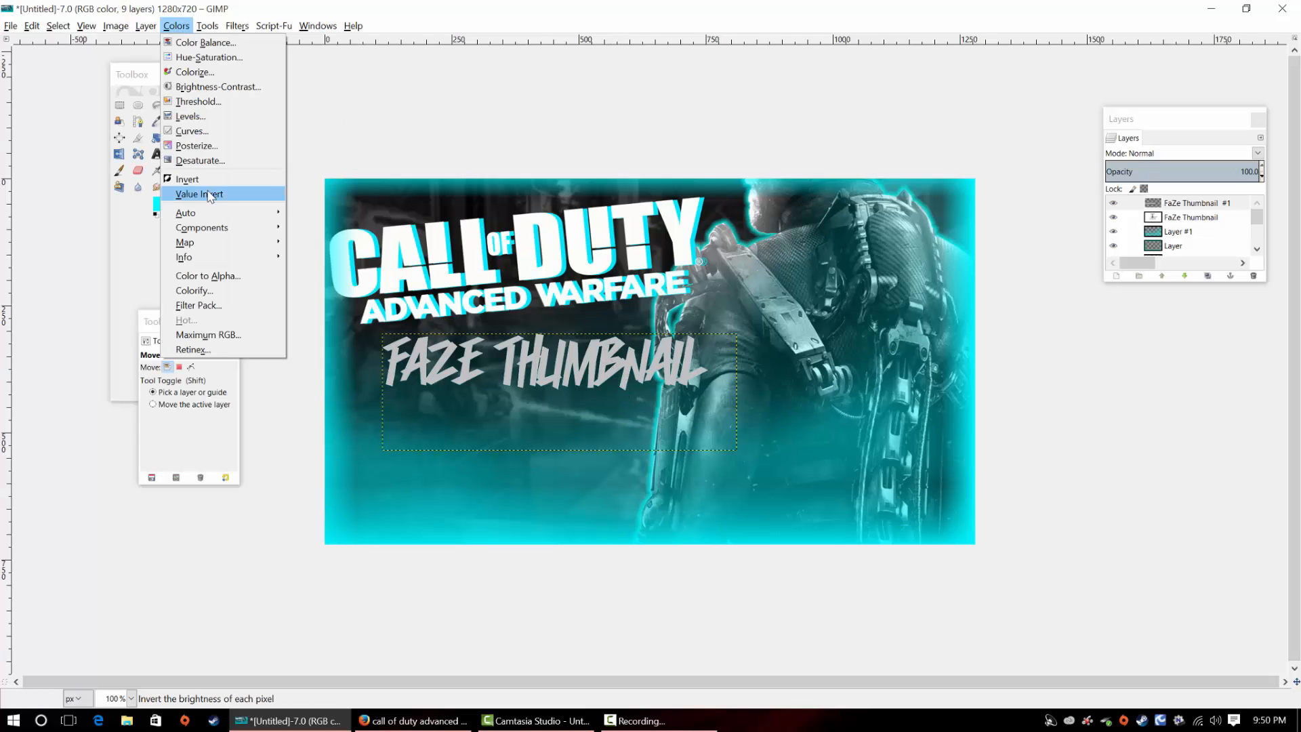
click(198, 163)
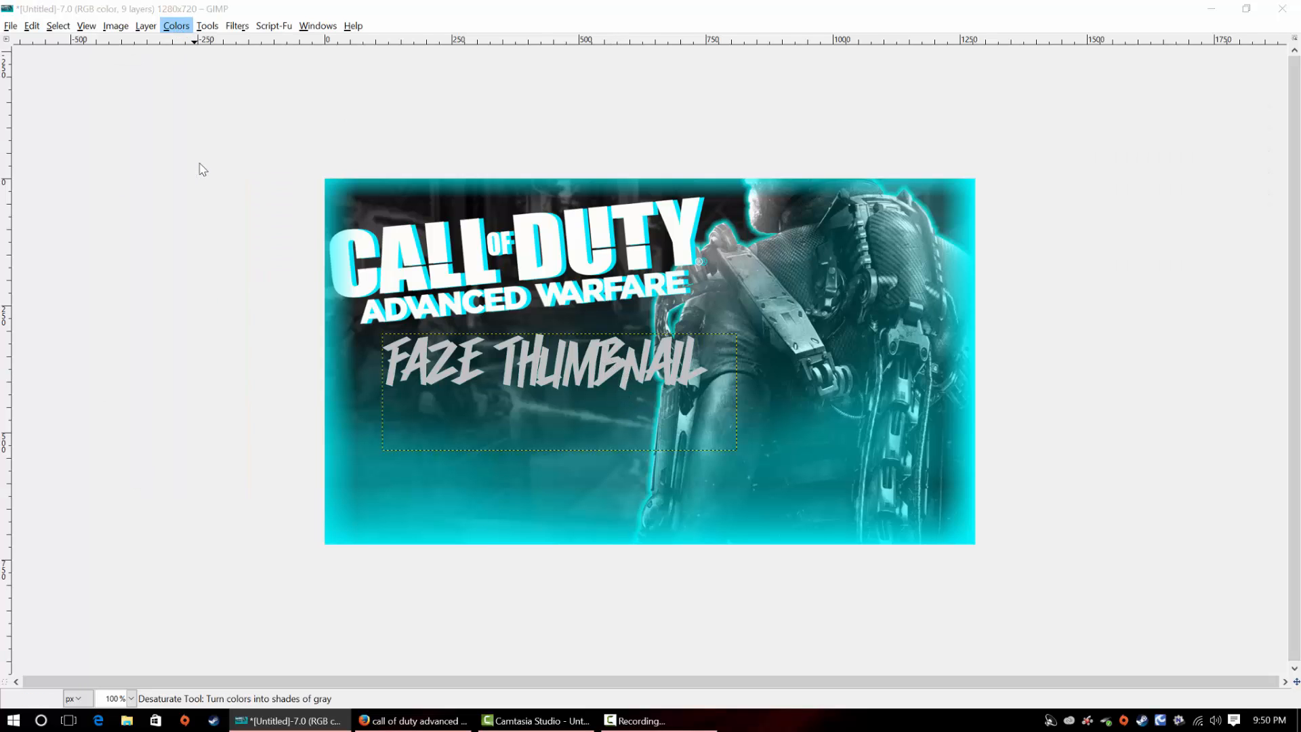
click(345, 108)
Colorize the upper "FaZe Thumbnail" copy with lightness 100 and shift it slightly left of the cyan text
click(177, 26)
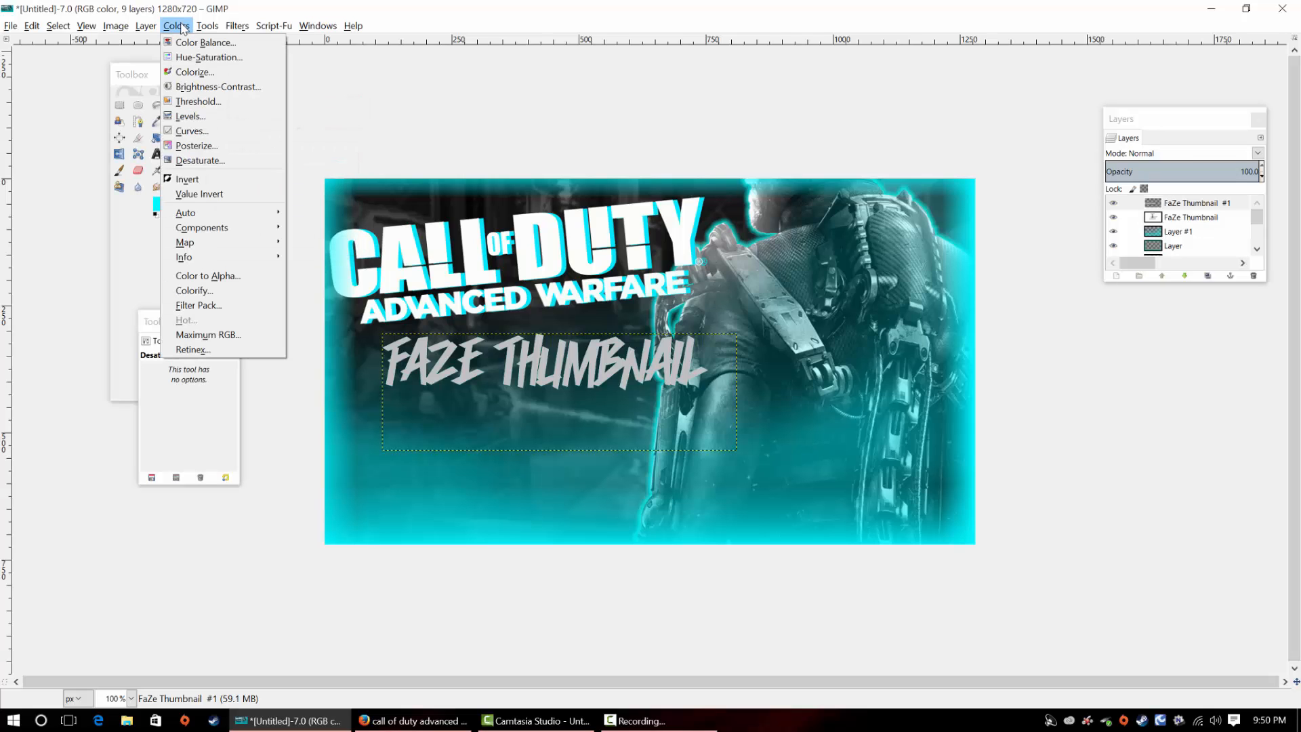
click(194, 72)
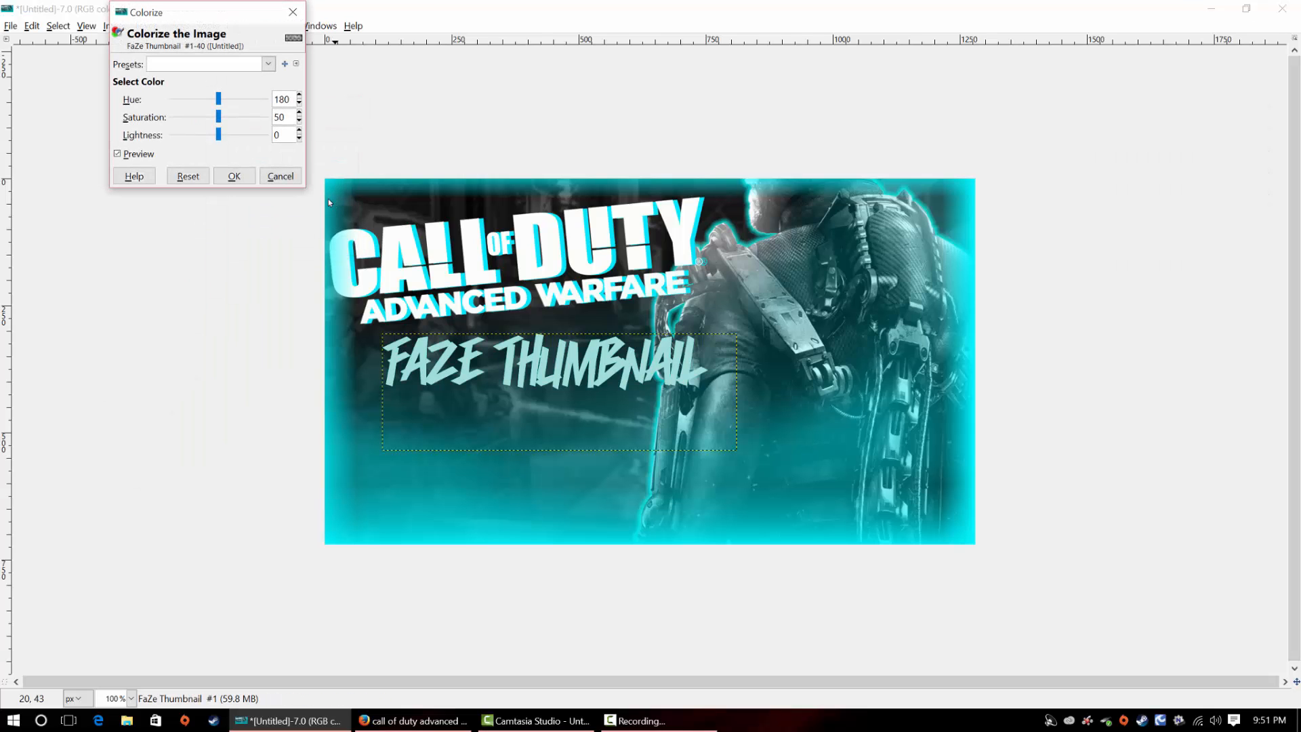
drag(223, 139, 278, 135)
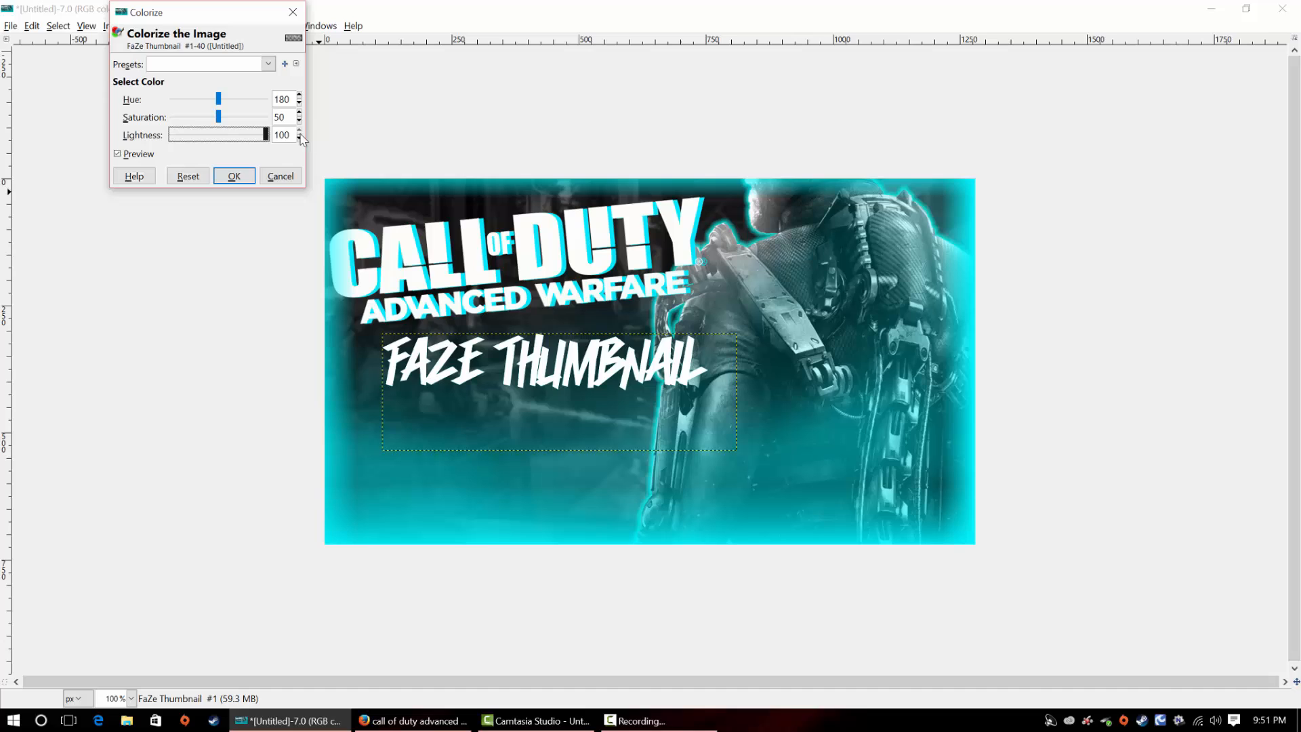
click(234, 177)
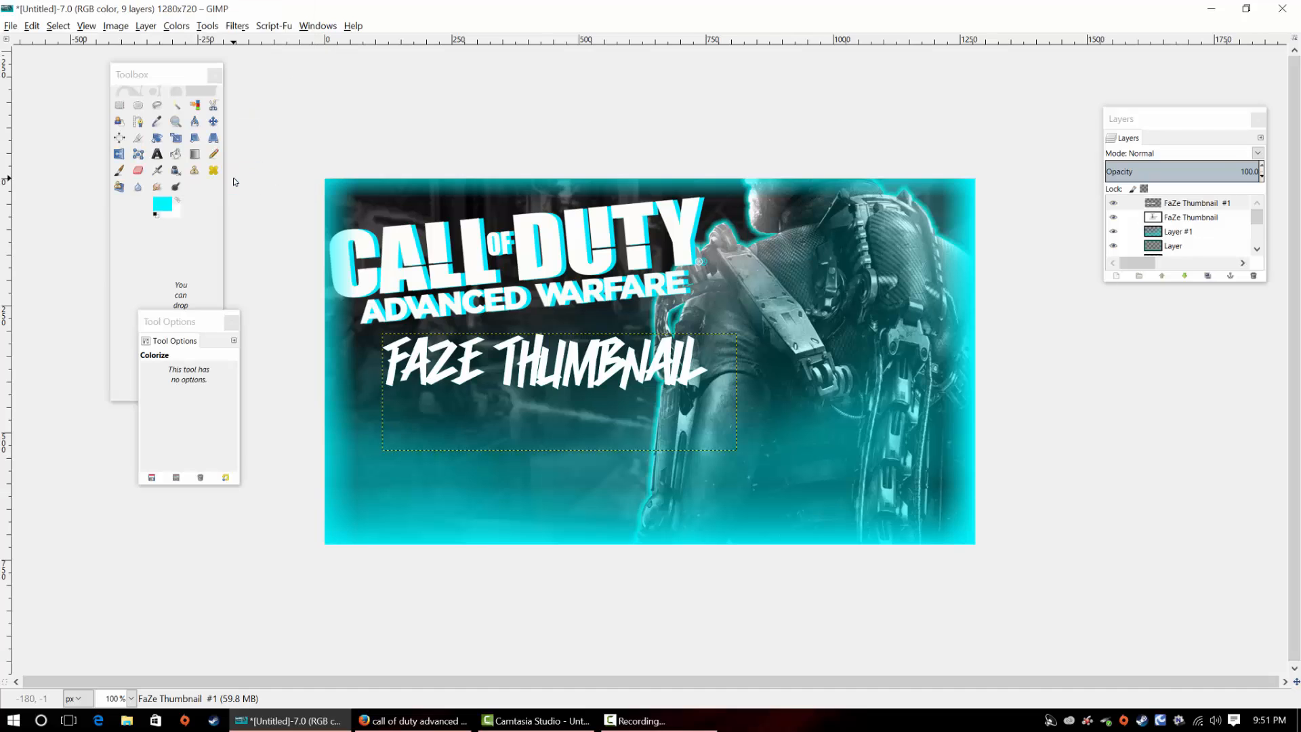
click(213, 121)
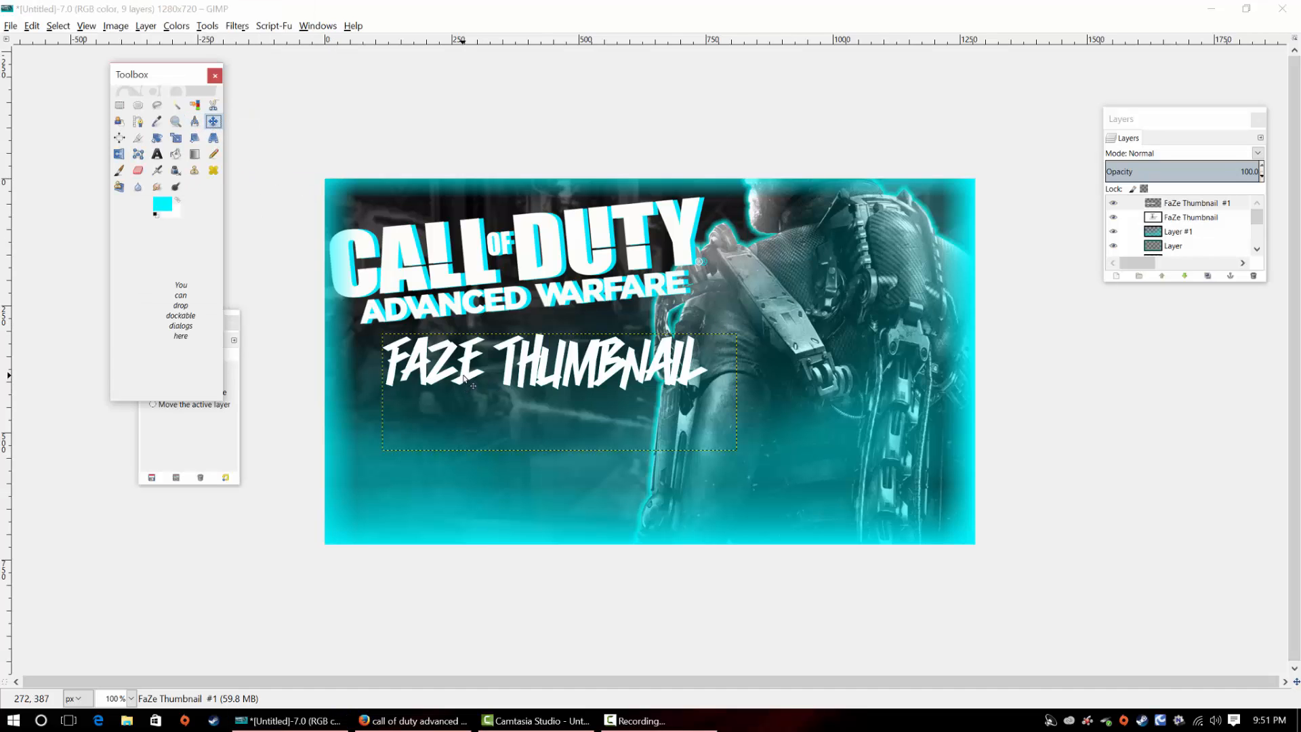
drag(465, 377, 459, 379)
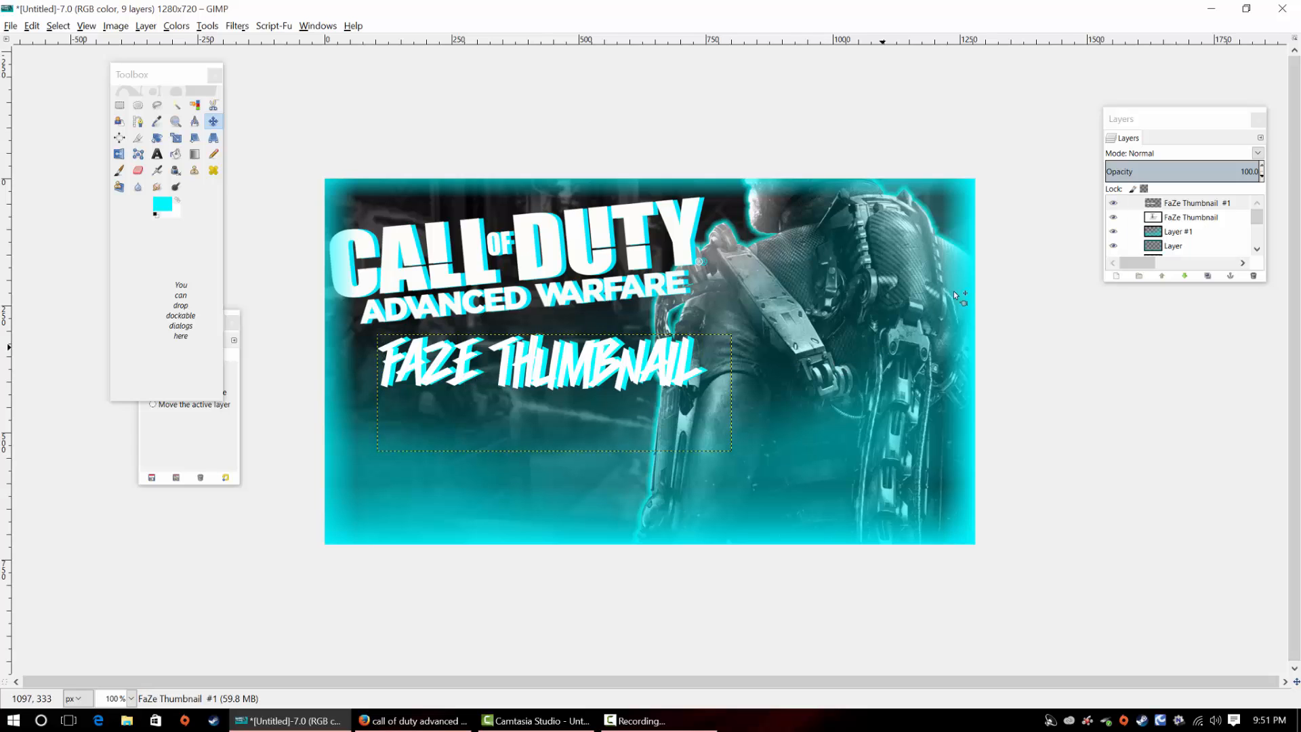
Select the layer named "Layer" in the thumbnail, then switch to Firefox and search Google Images for "Faze logo png"
click(1235, 248)
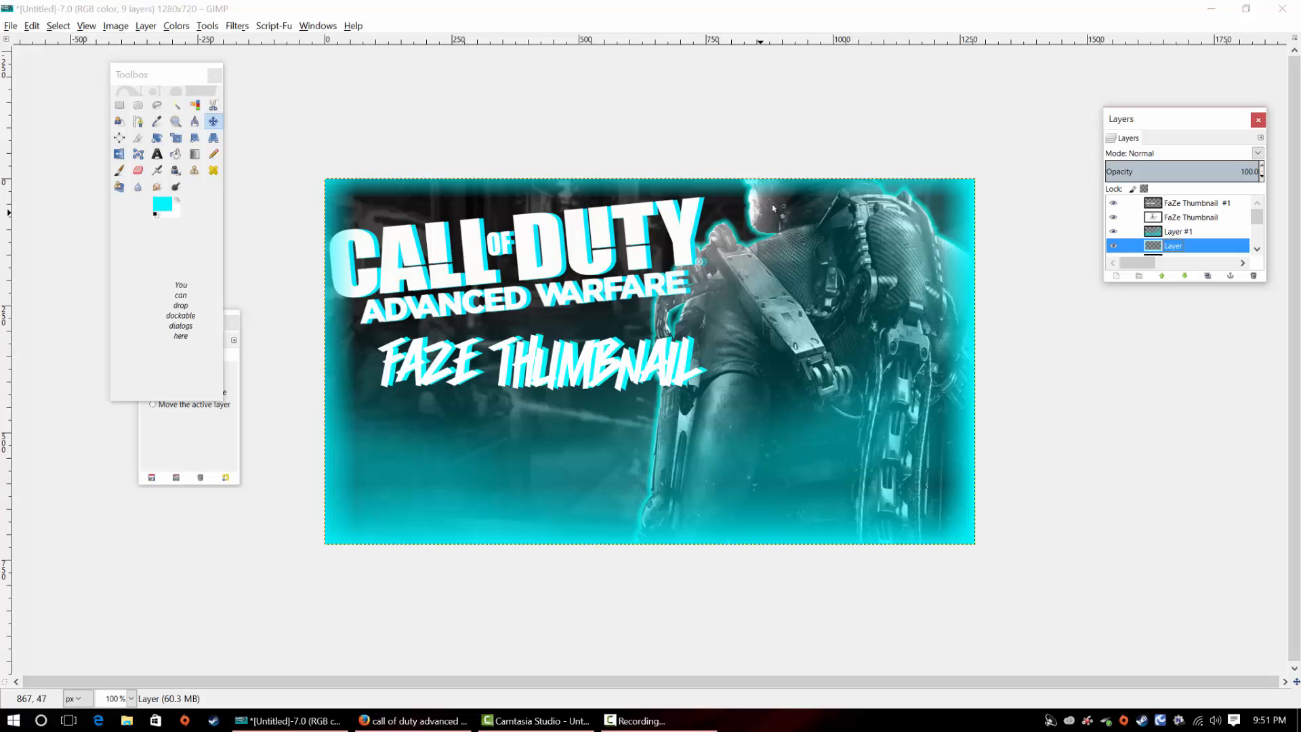
click(1210, 8)
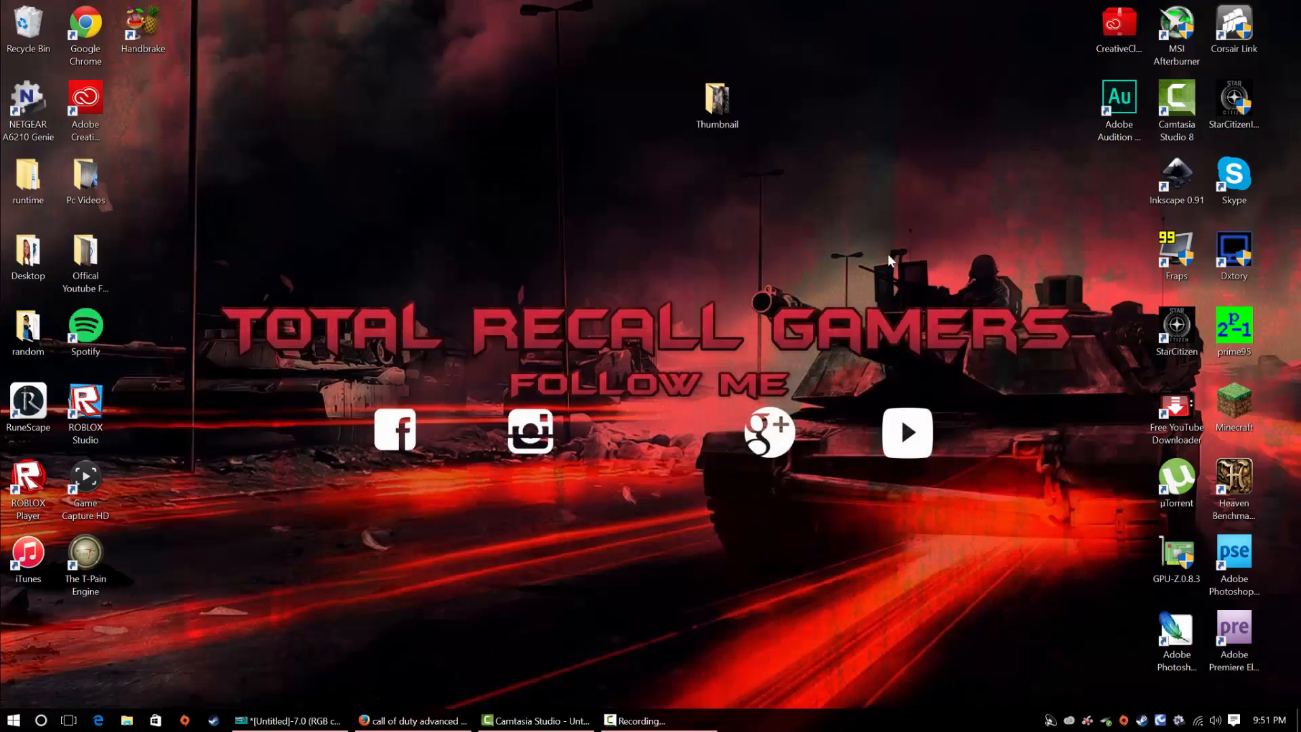
click(416, 718)
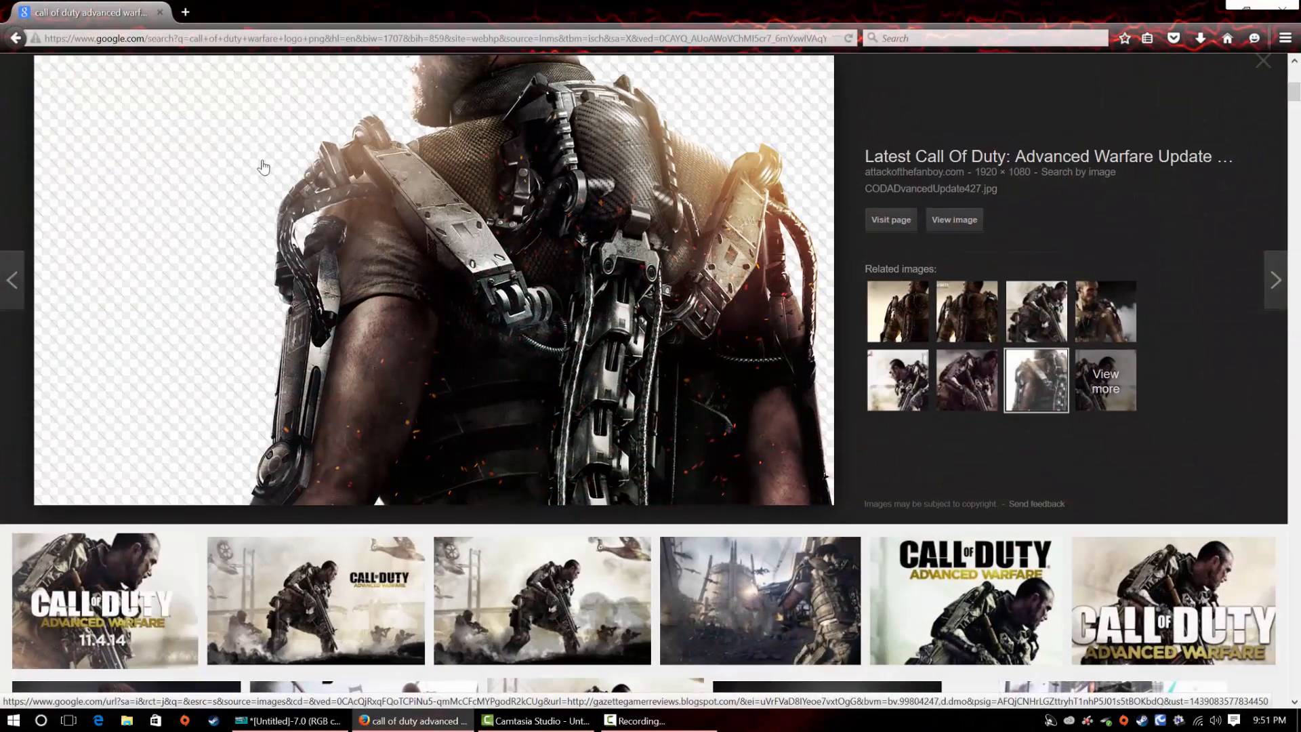
scroll(264, 167, up, 8)
drag(267, 75, 2, 106)
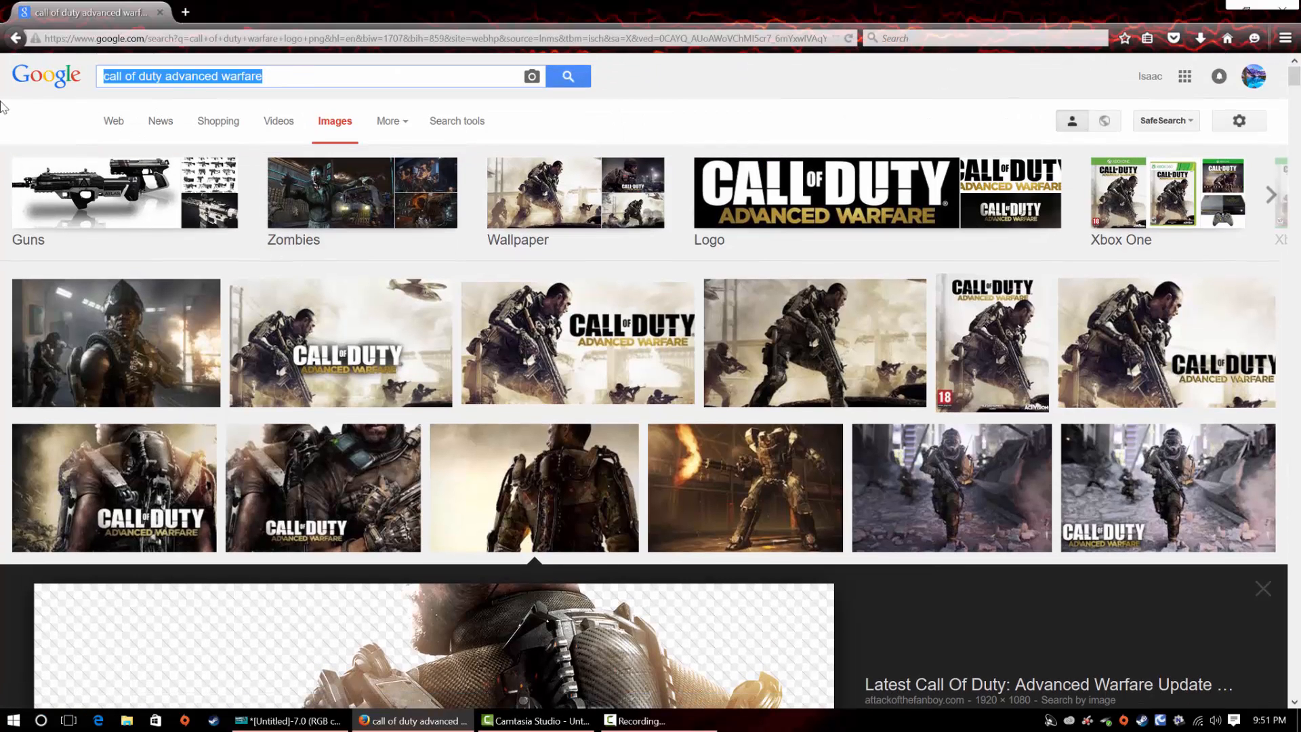
text(Faze l)
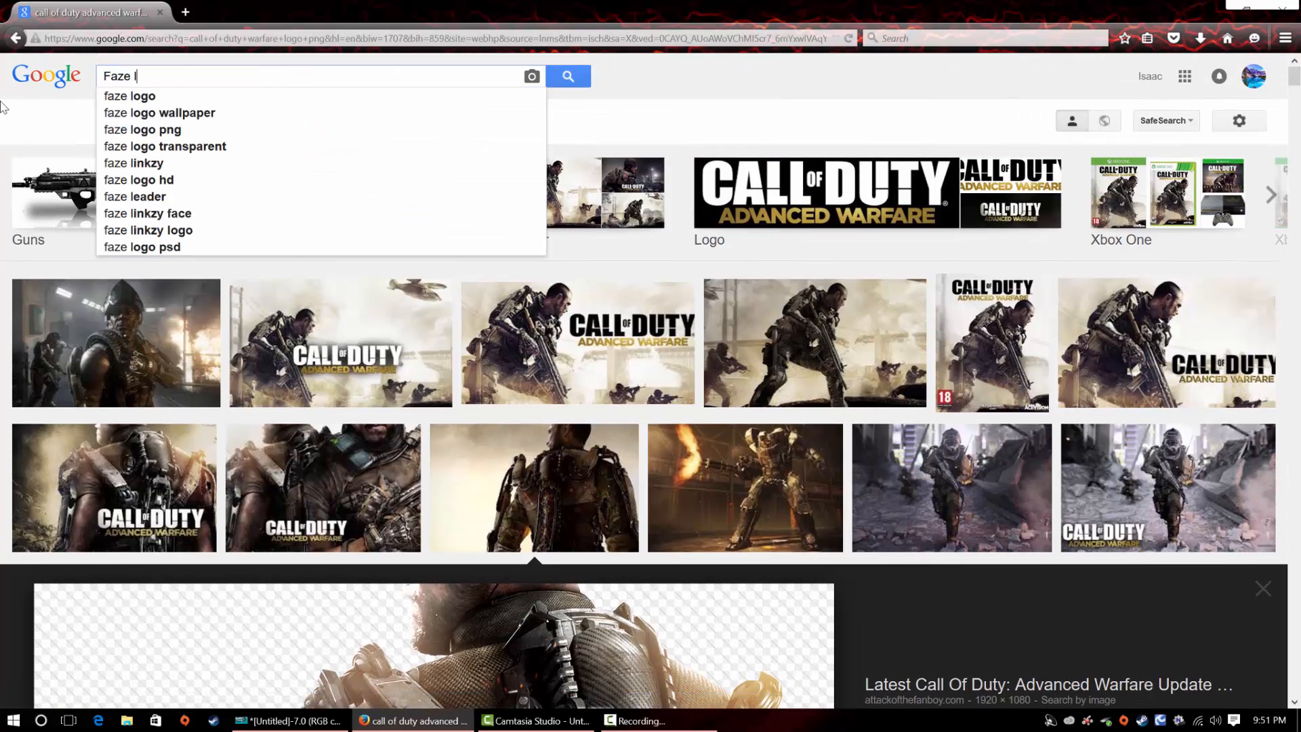
text(ogo png)
key(Return)
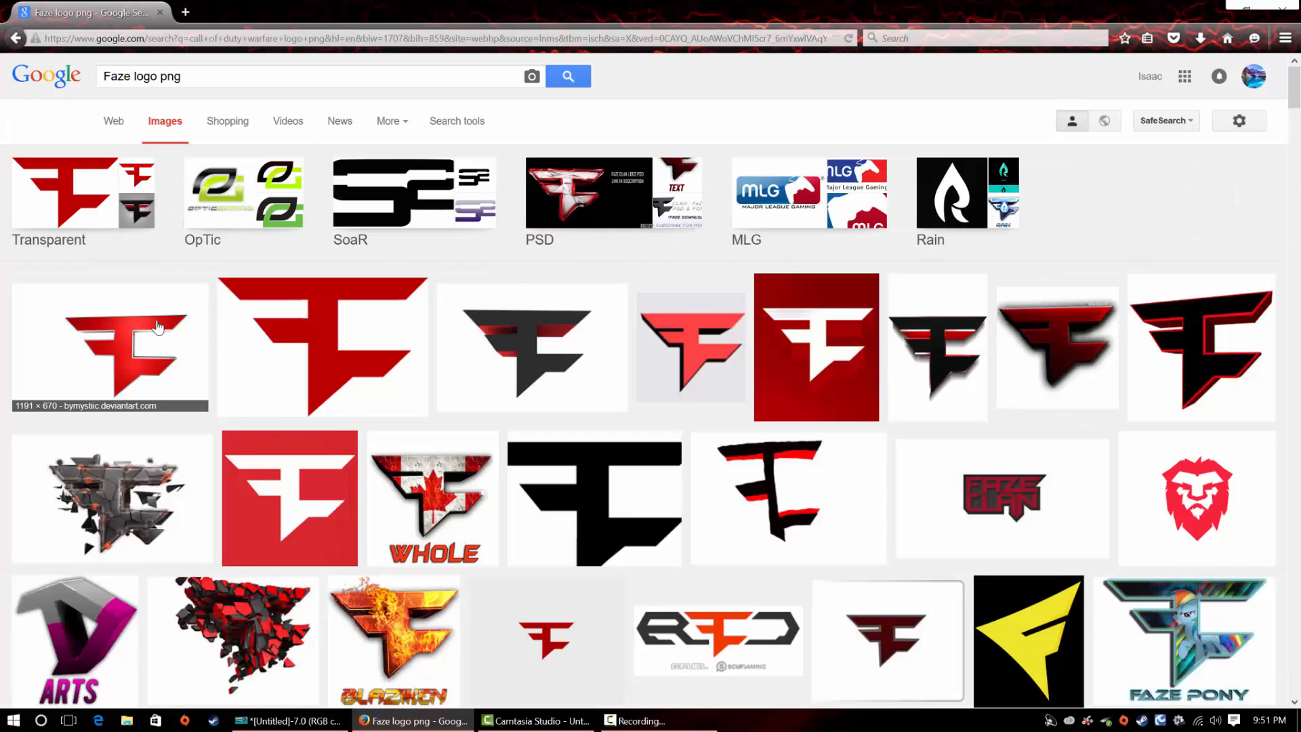
Save the flat red 500 × 332 FaZe logo from the image results into the desktop's Thumbnail folder
click(377, 337)
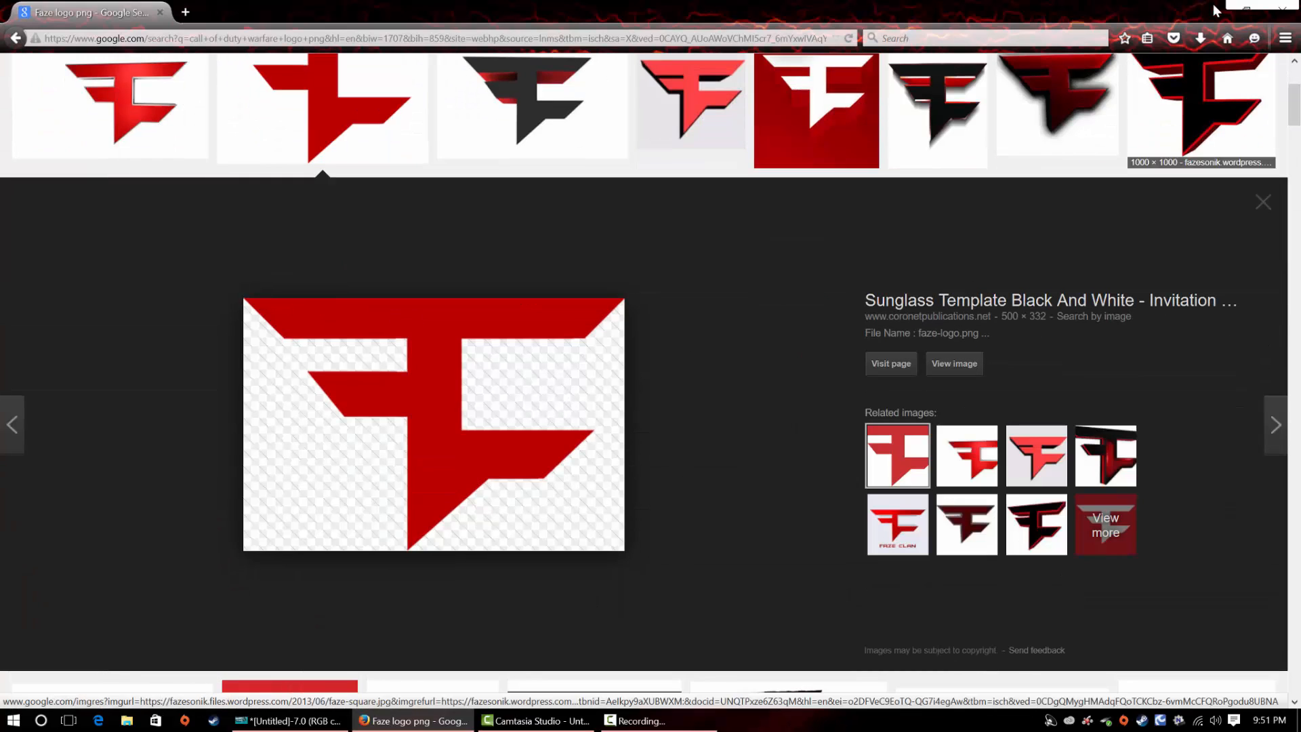
click(1268, 8)
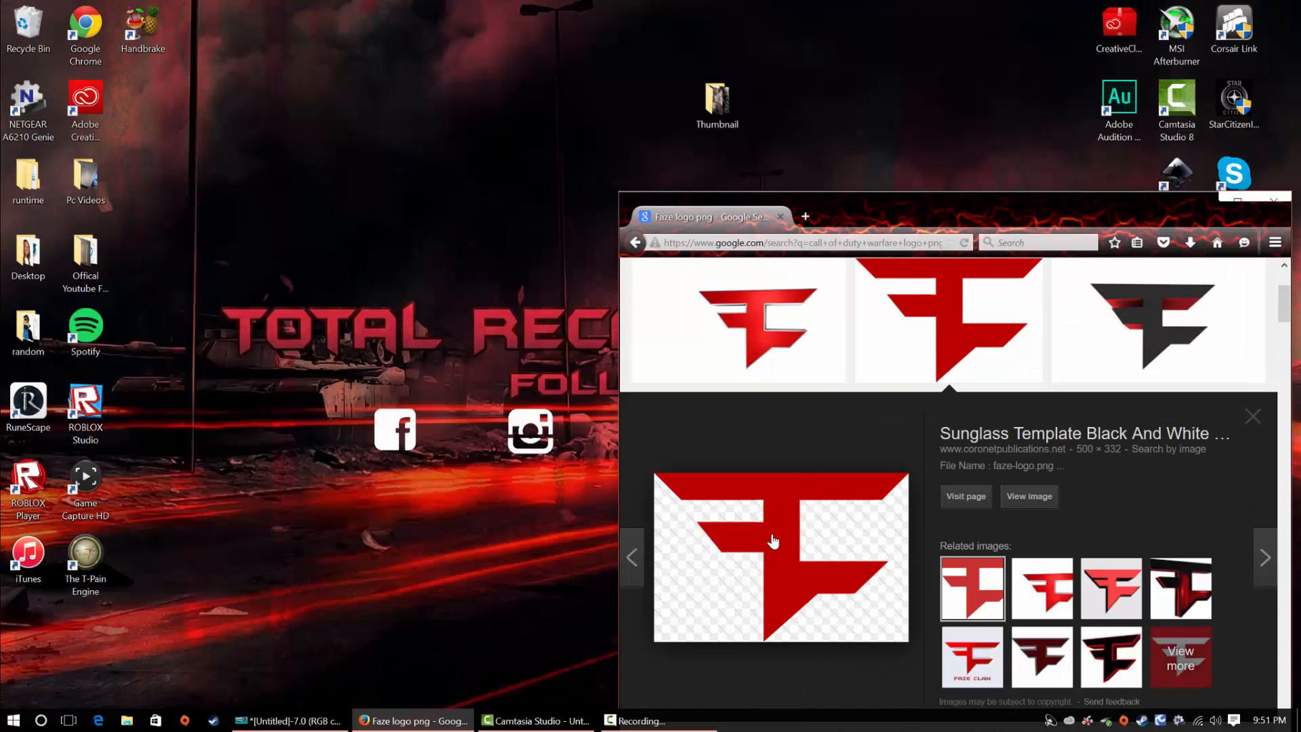
drag(775, 535, 716, 102)
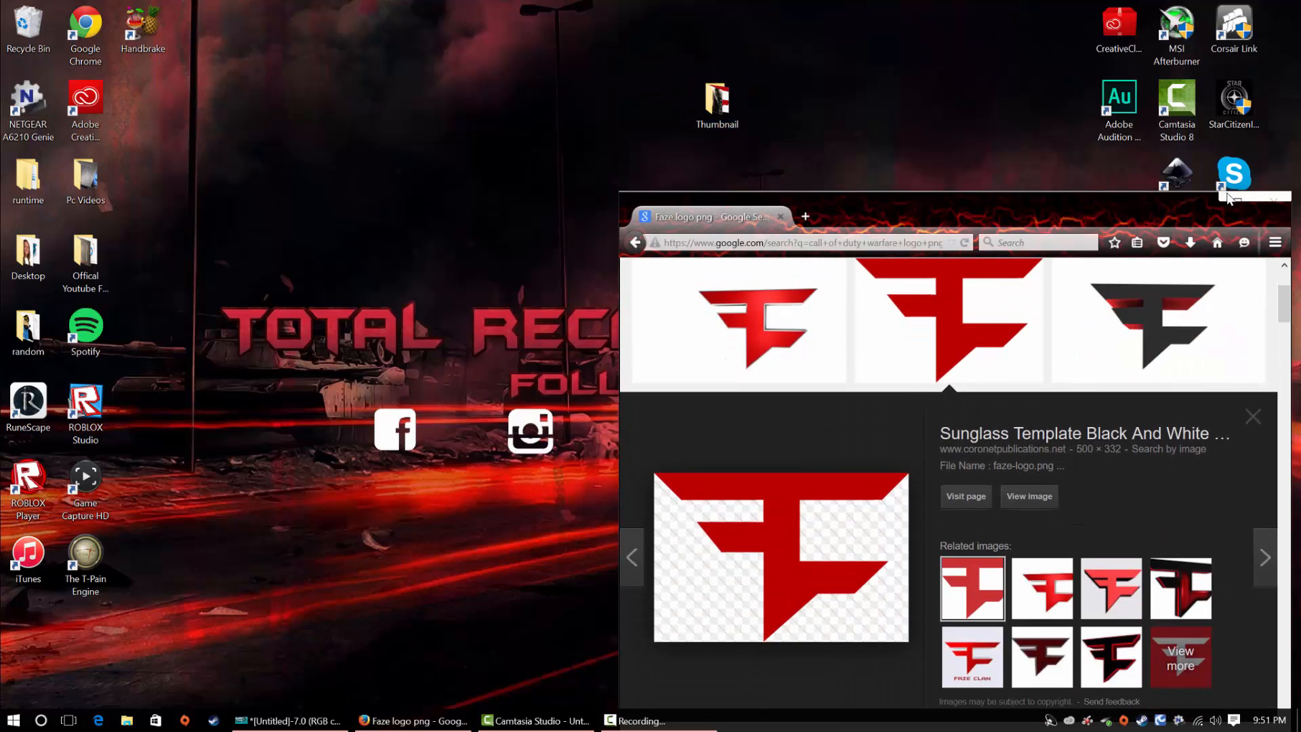
click(1226, 199)
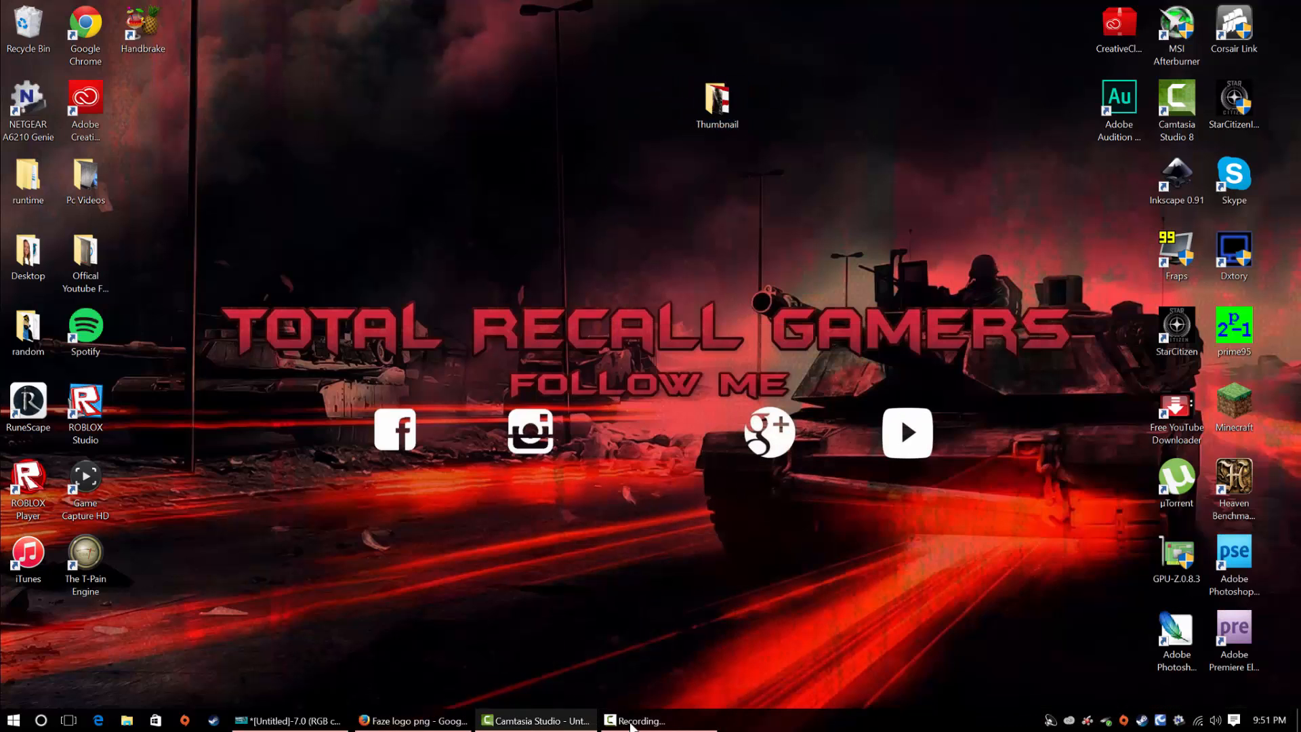
Switch back to GIMP and open faze-logo.png from the Thumbnail folder as a new layer
click(309, 720)
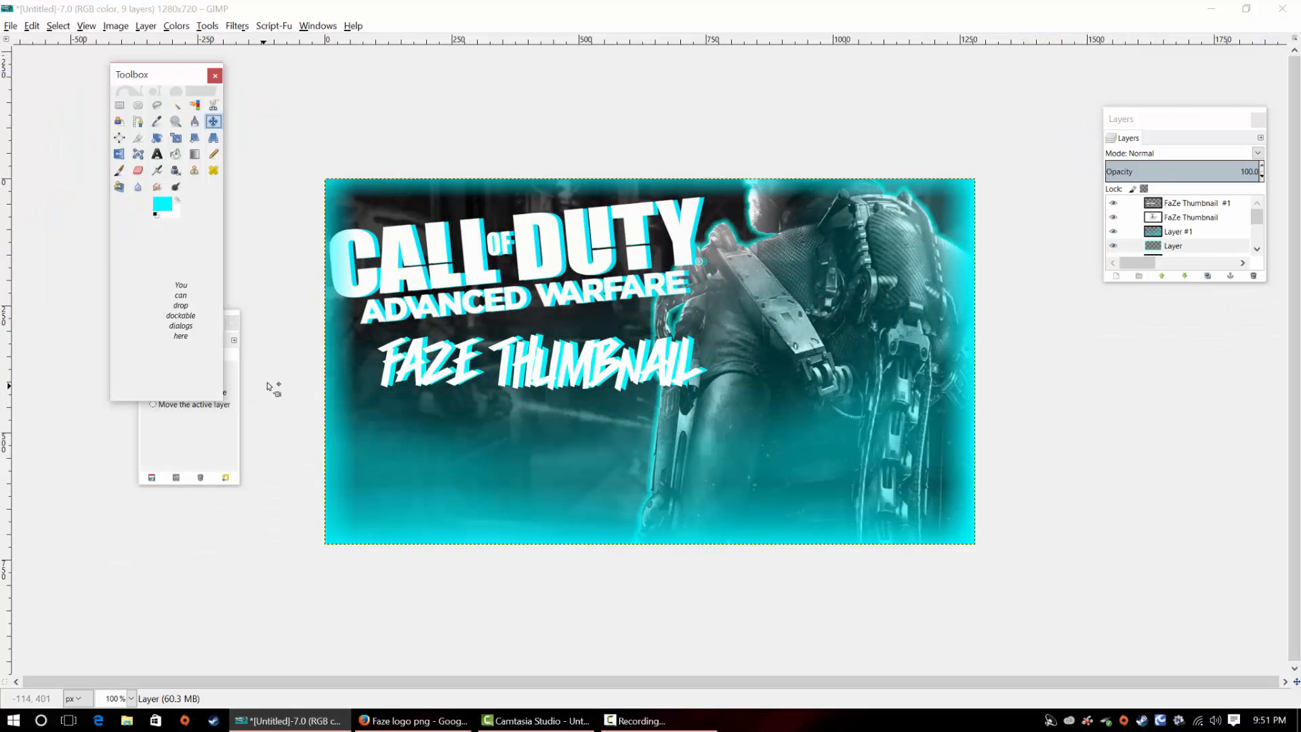
click(11, 26)
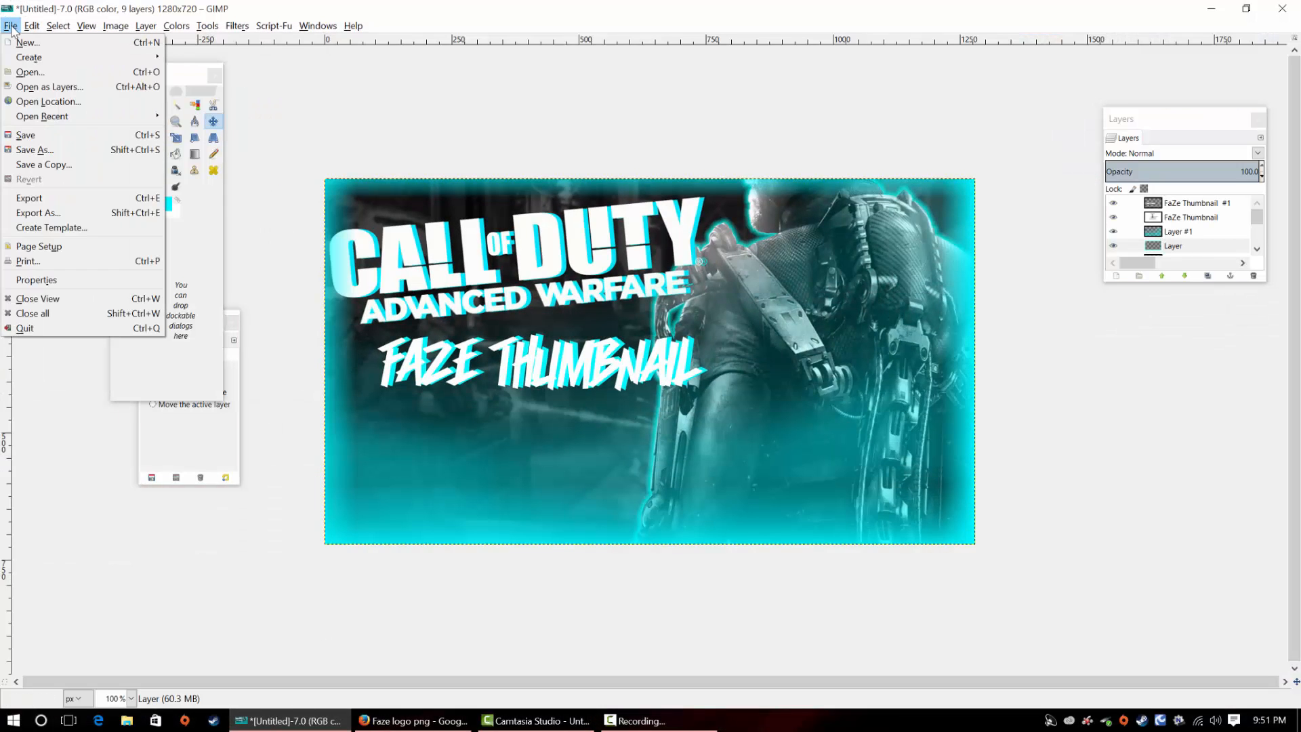
click(62, 86)
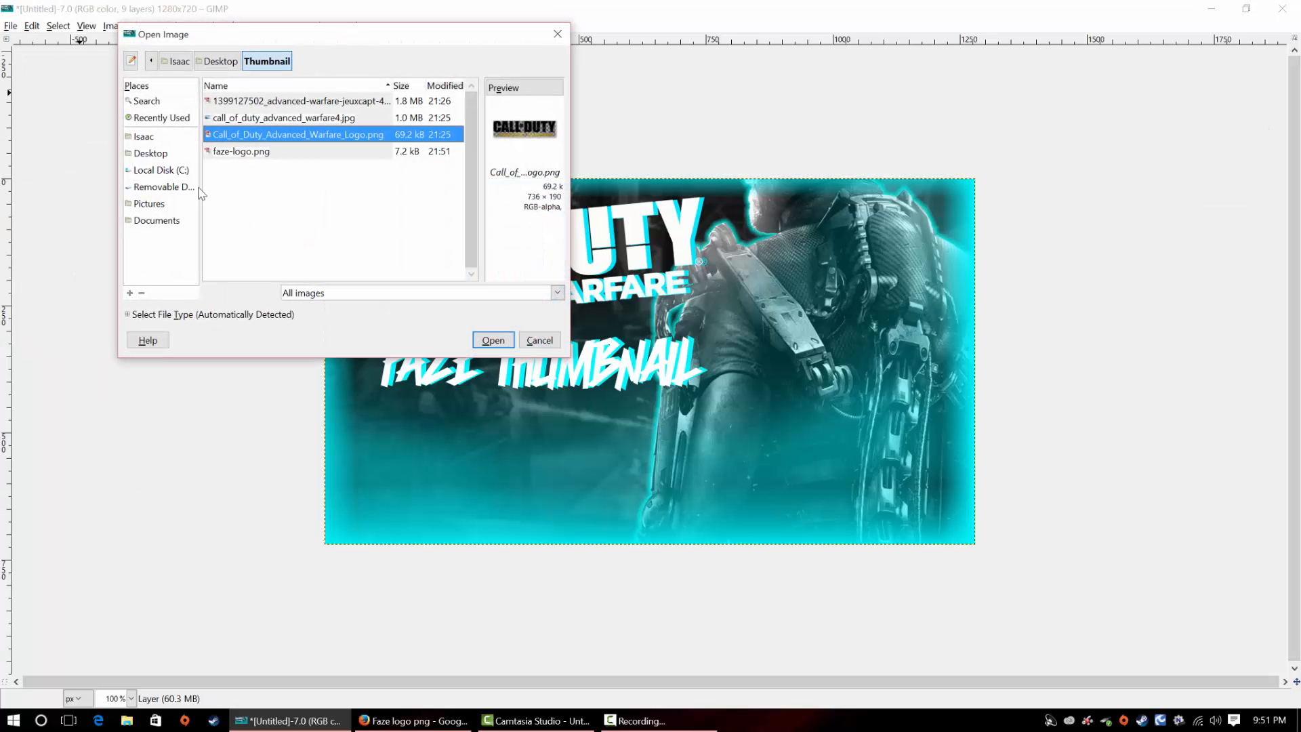
click(260, 118)
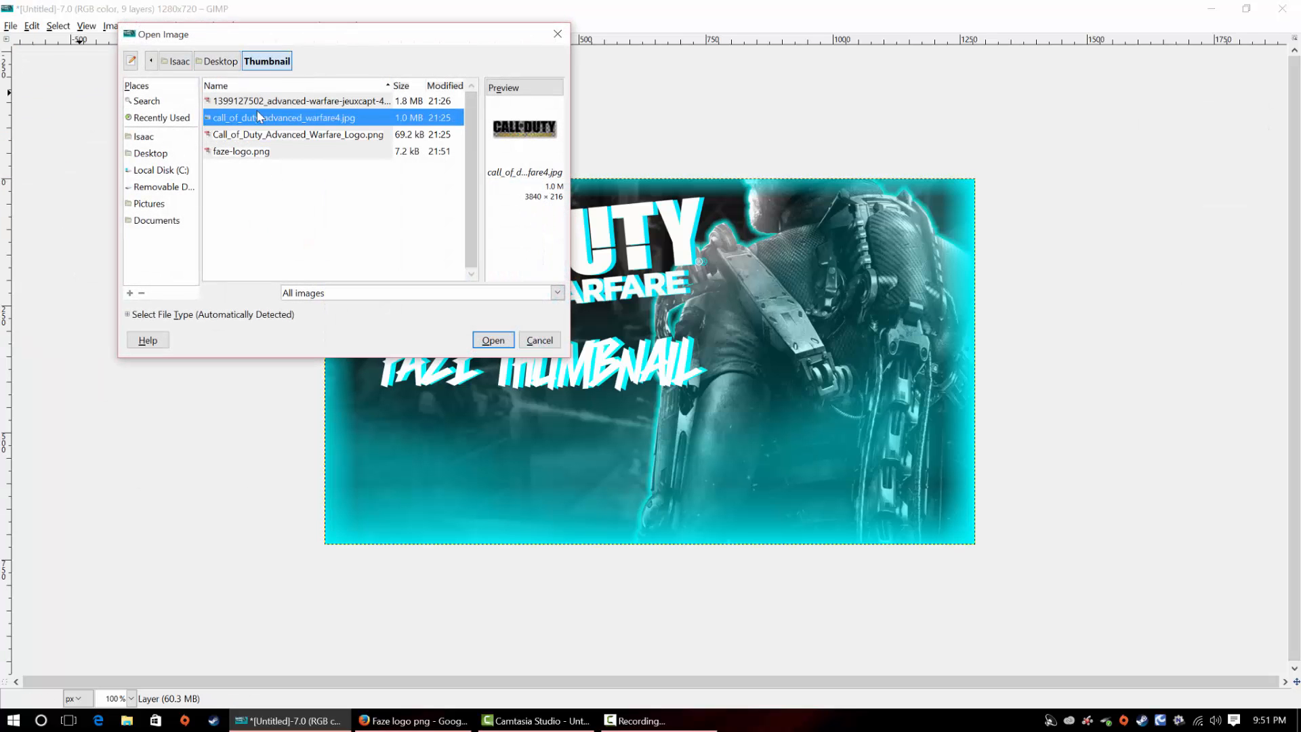
click(259, 102)
click(264, 118)
click(261, 151)
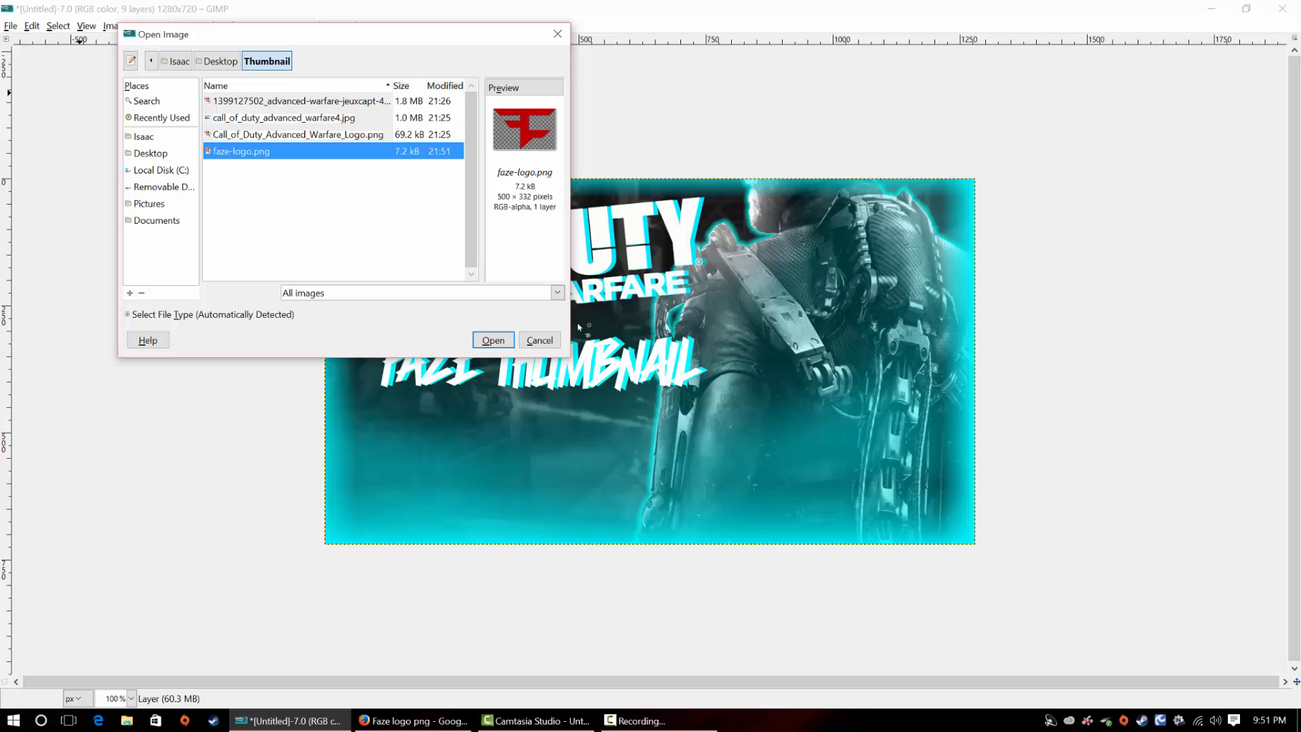
click(493, 340)
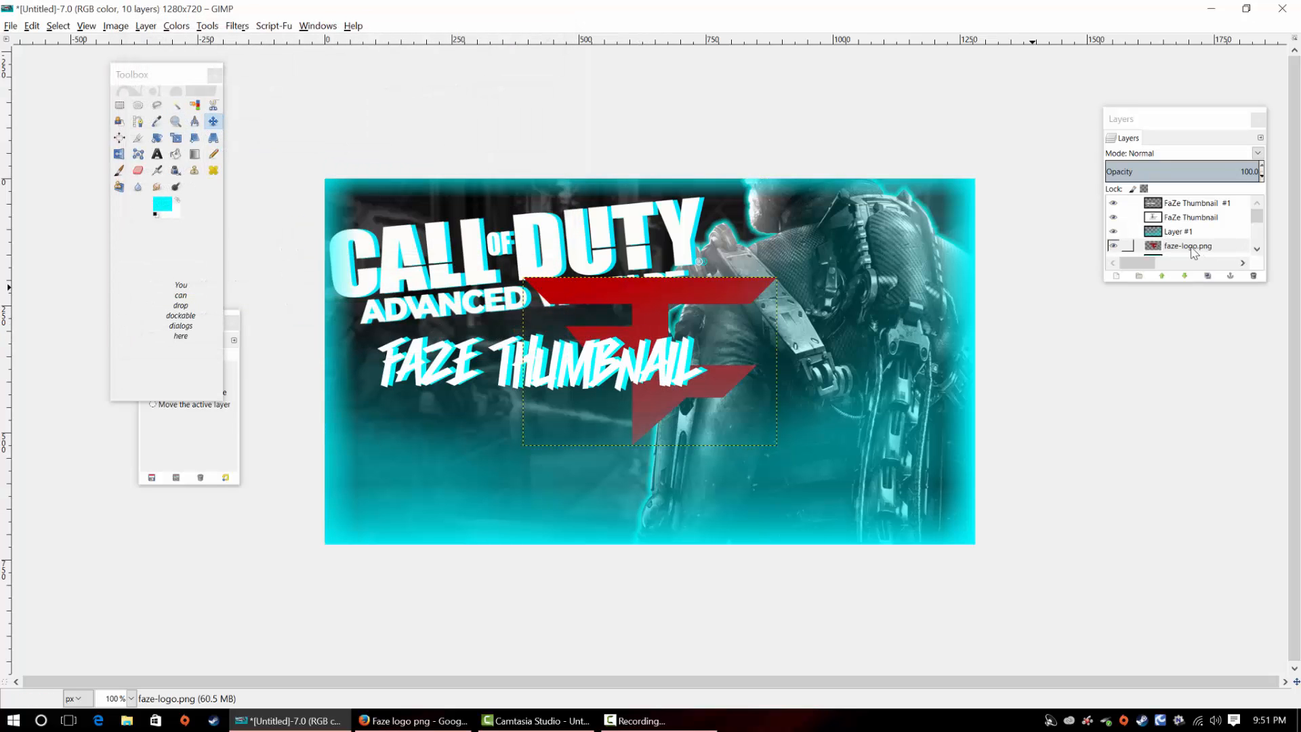
Raise the faze-logo.png layer to the top of the stack and move the logo up and right over the soldier
click(1161, 275)
click(1161, 275)
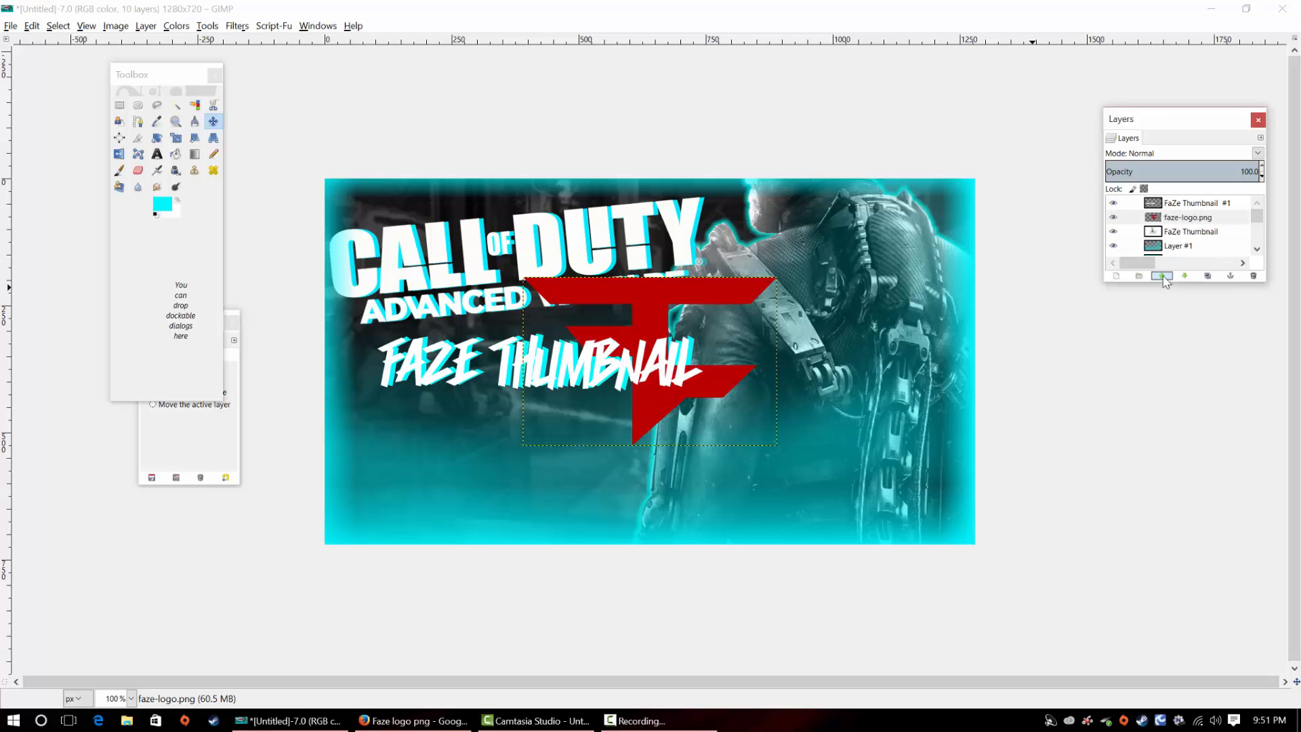
click(1161, 275)
drag(587, 362, 728, 292)
Colorize the FaZe logo white with lightness 100
click(176, 26)
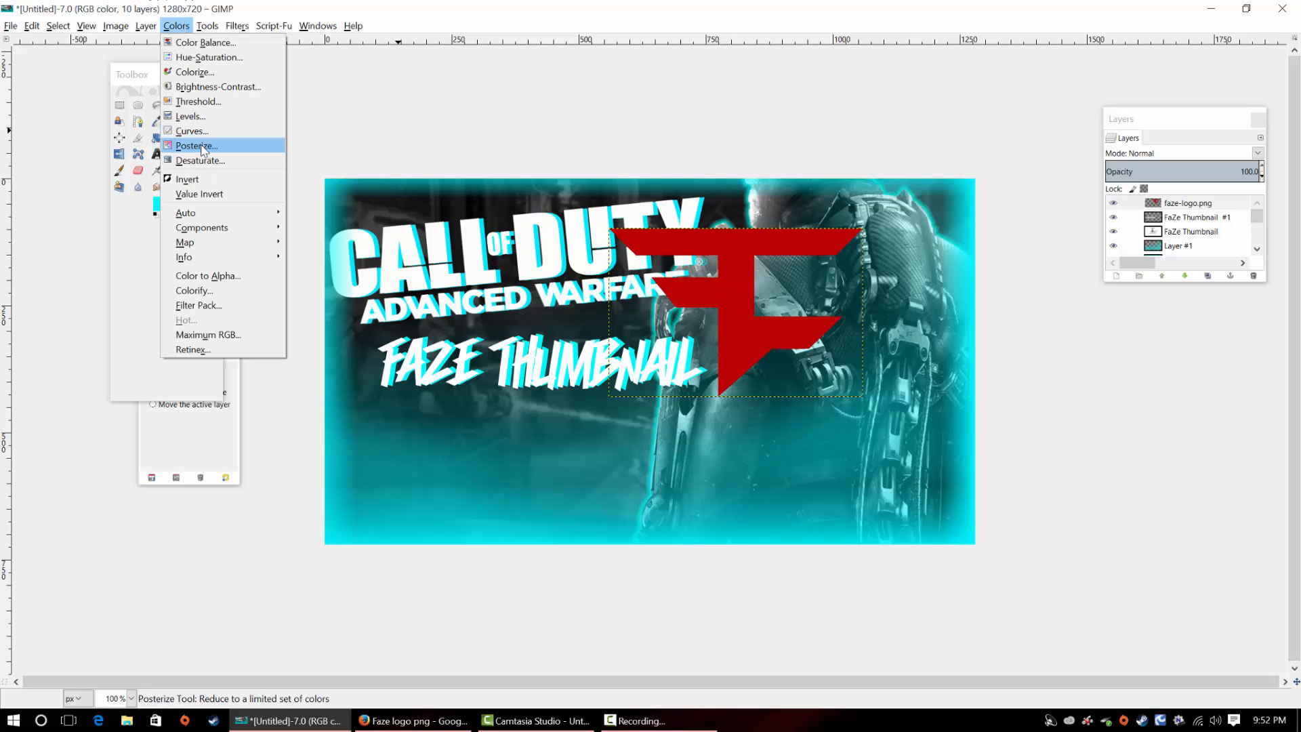
click(194, 72)
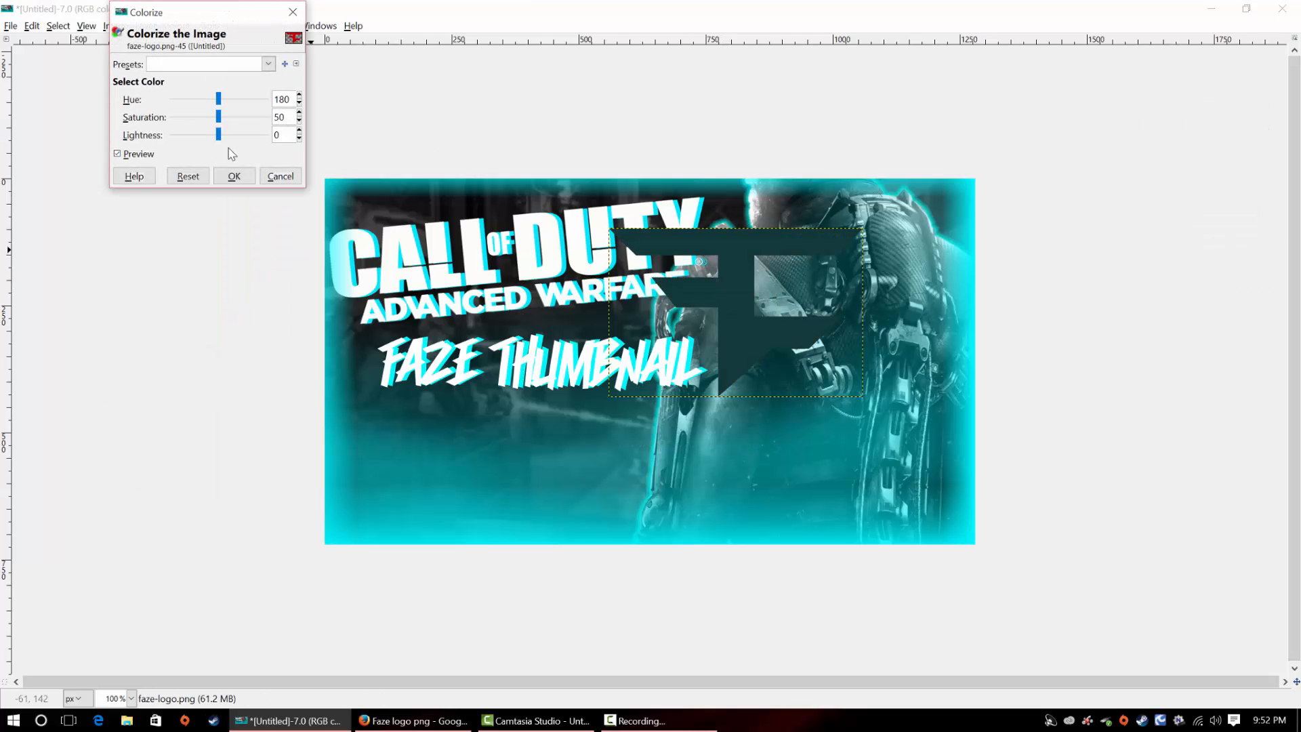
drag(225, 141, 449, 161)
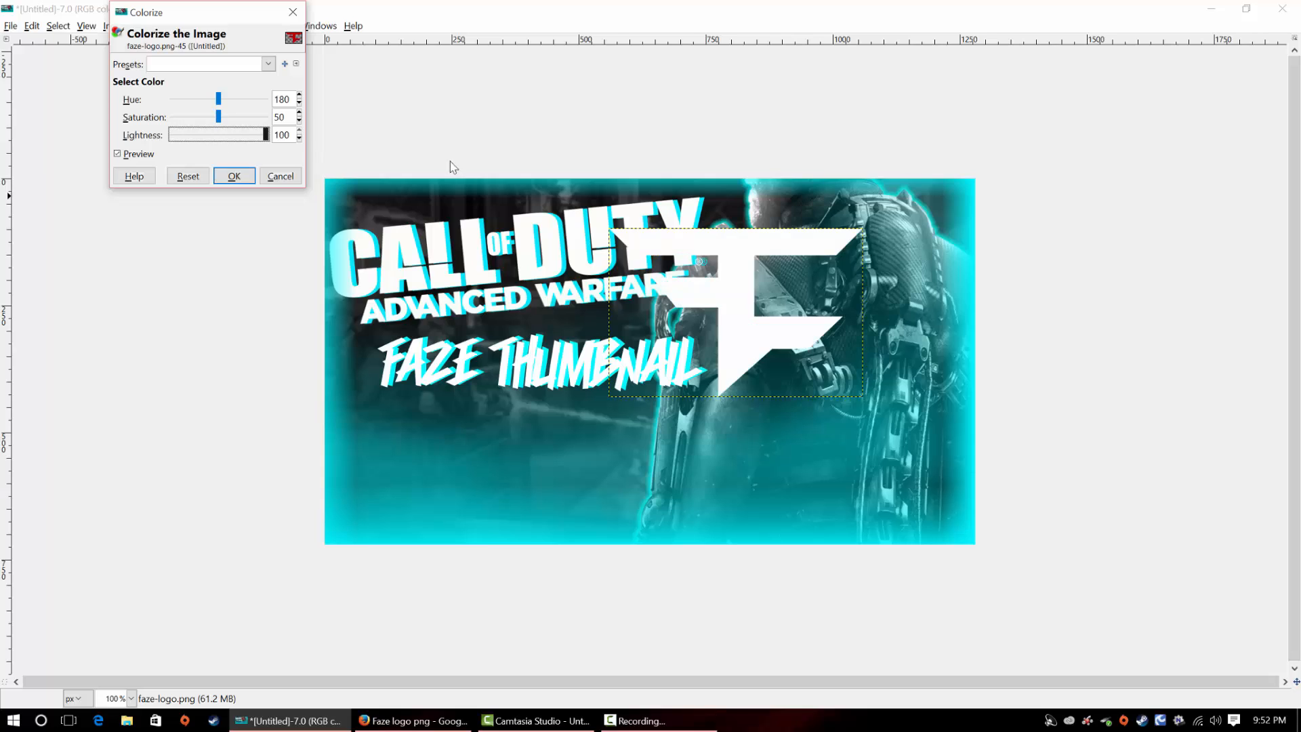
click(232, 176)
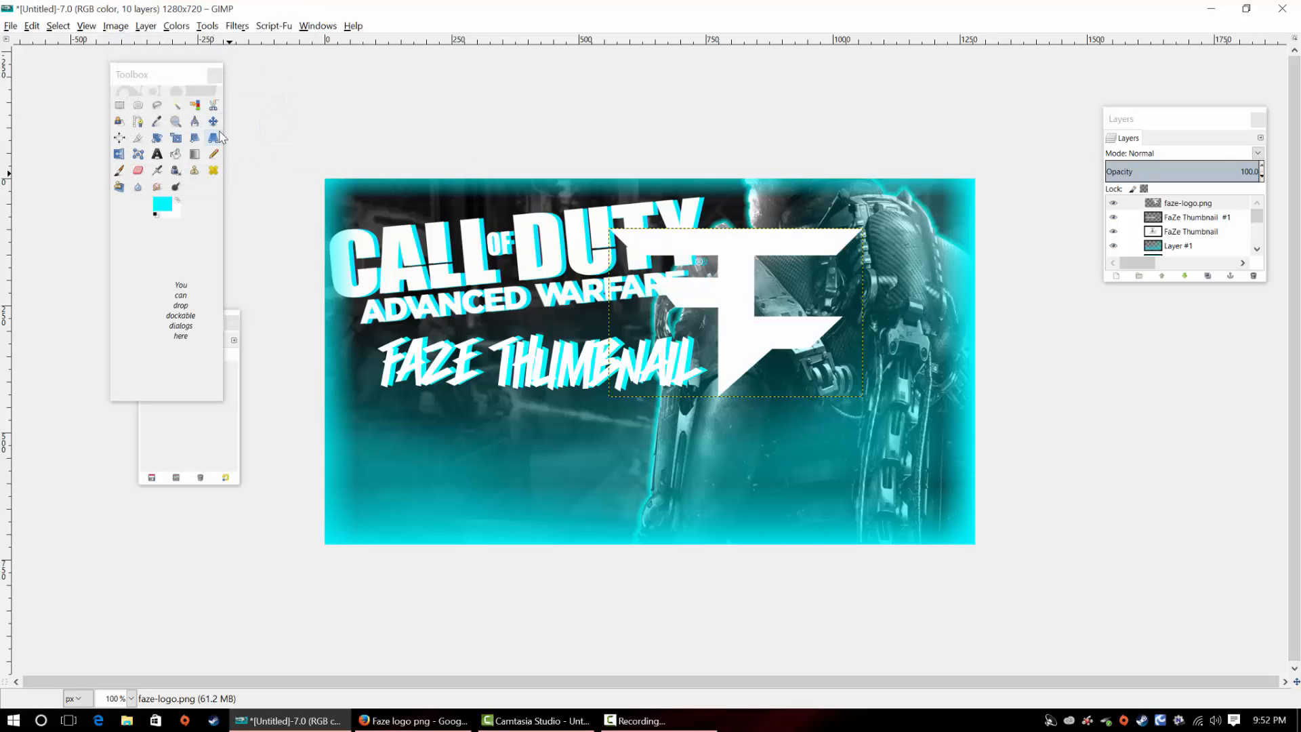
Apply two Perspective transforms to the FaZe logo, pulling its lower-right corner down and left and its upper-right corner outward
click(214, 139)
click(870, 403)
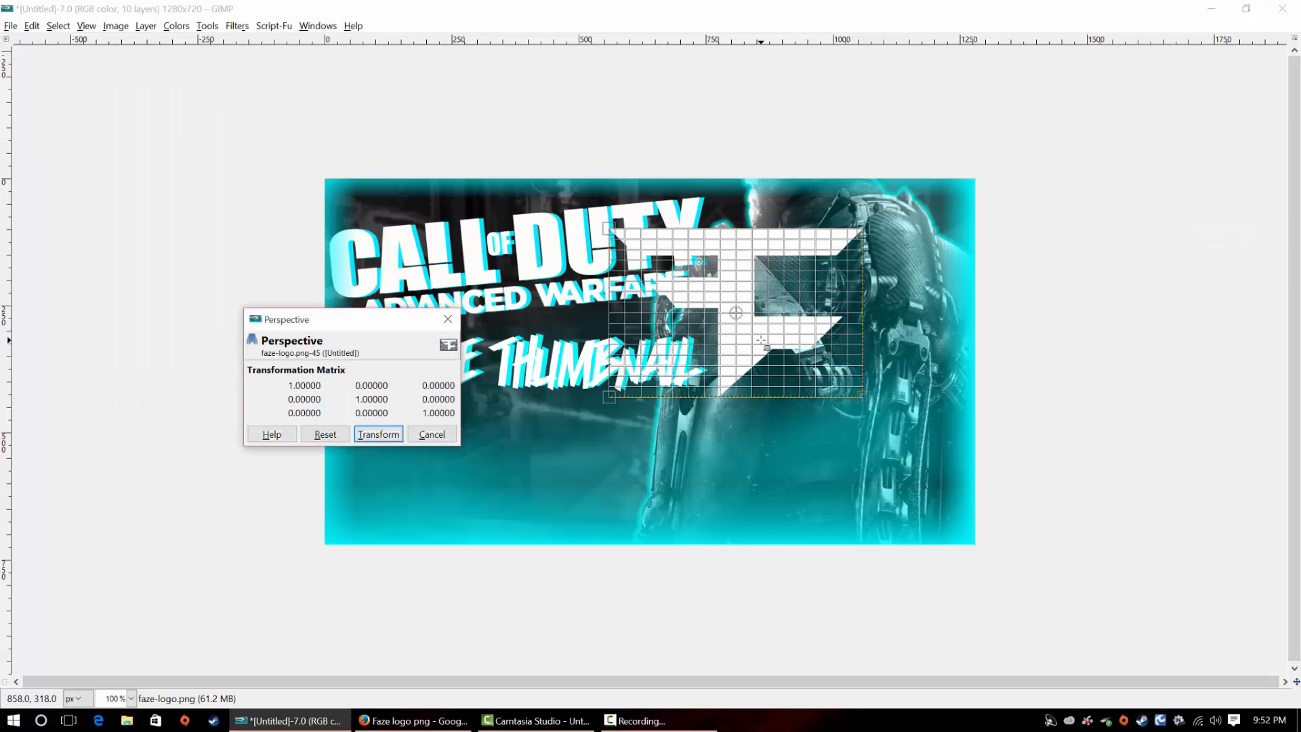
drag(874, 410, 833, 475)
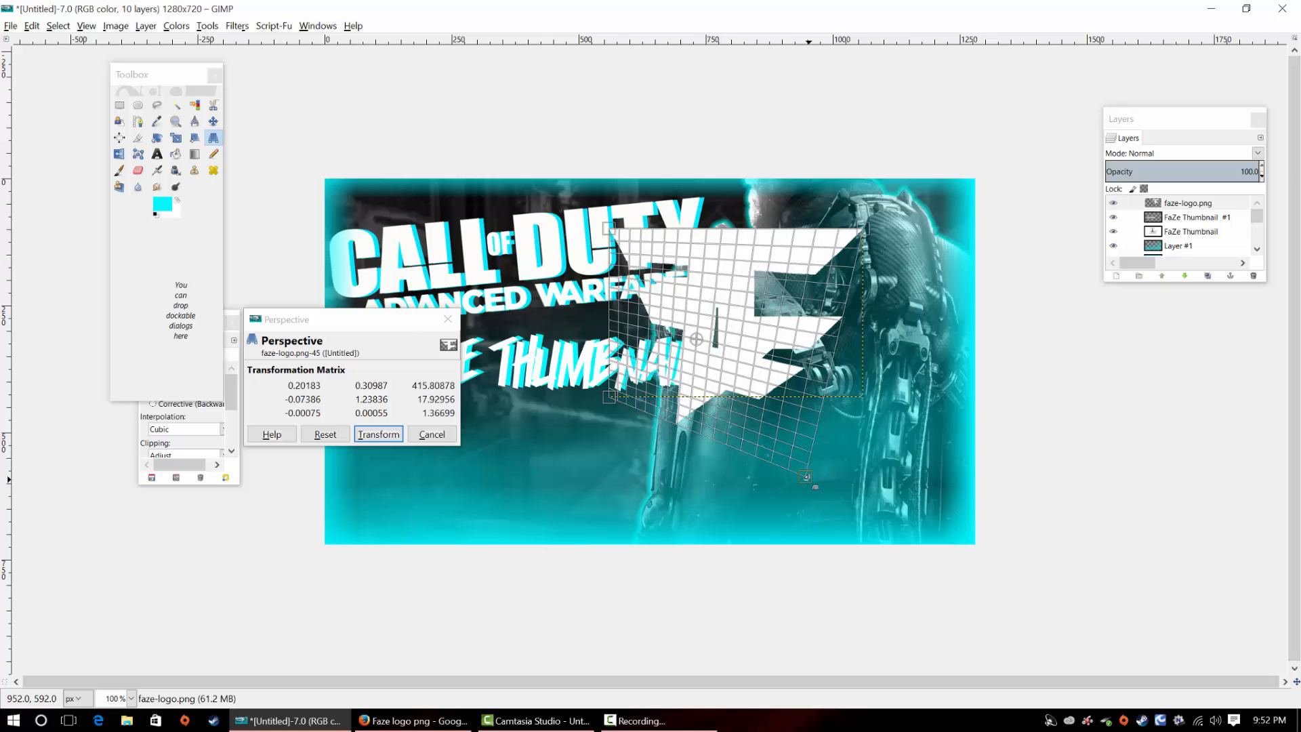
click(378, 434)
click(756, 255)
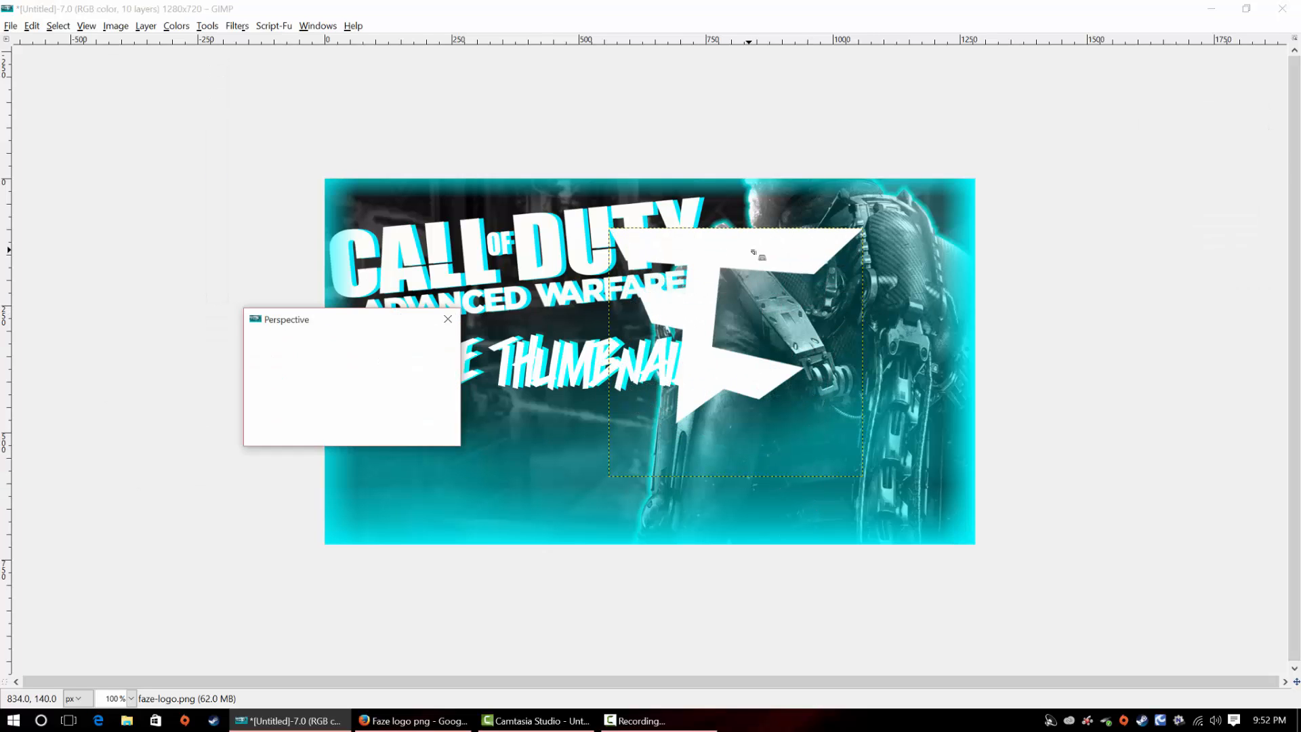
drag(862, 229, 915, 241)
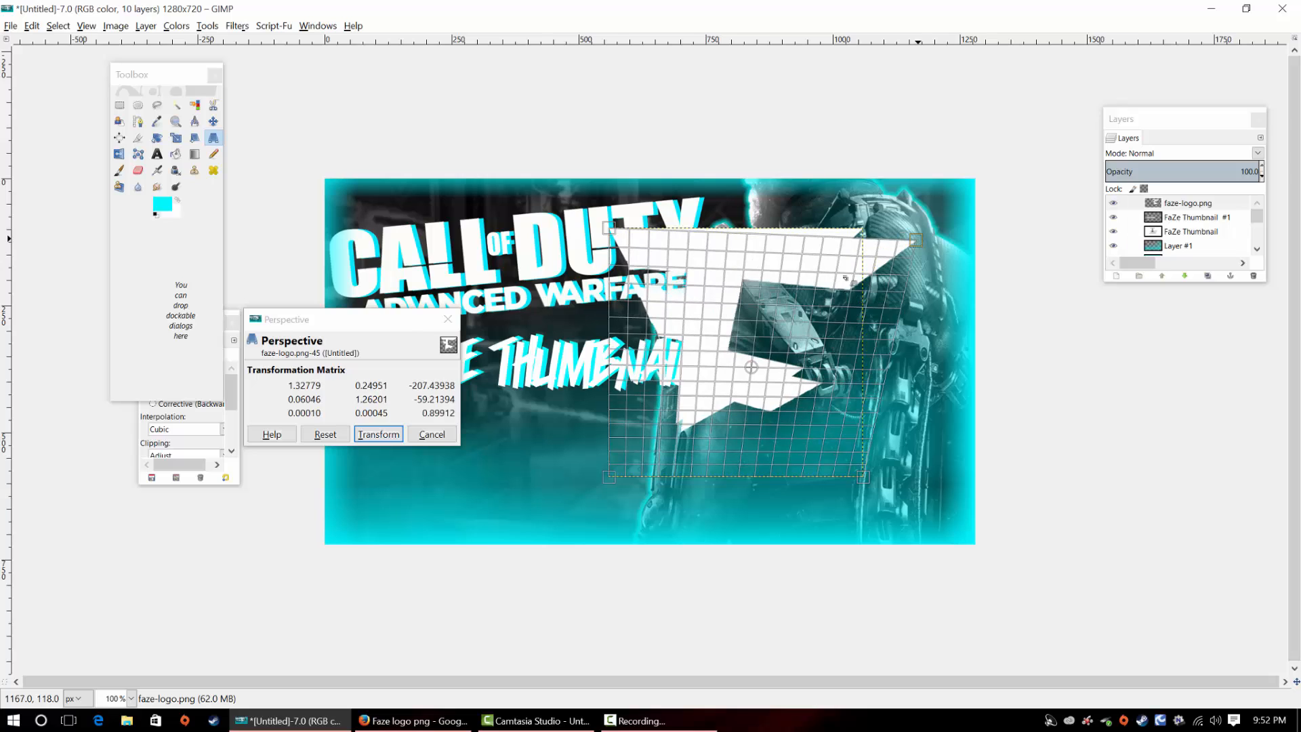
click(369, 436)
Lower the faze-logo.png layer beneath both Call of Duty logo layers and reposition it over the soldier beside the title text
click(213, 121)
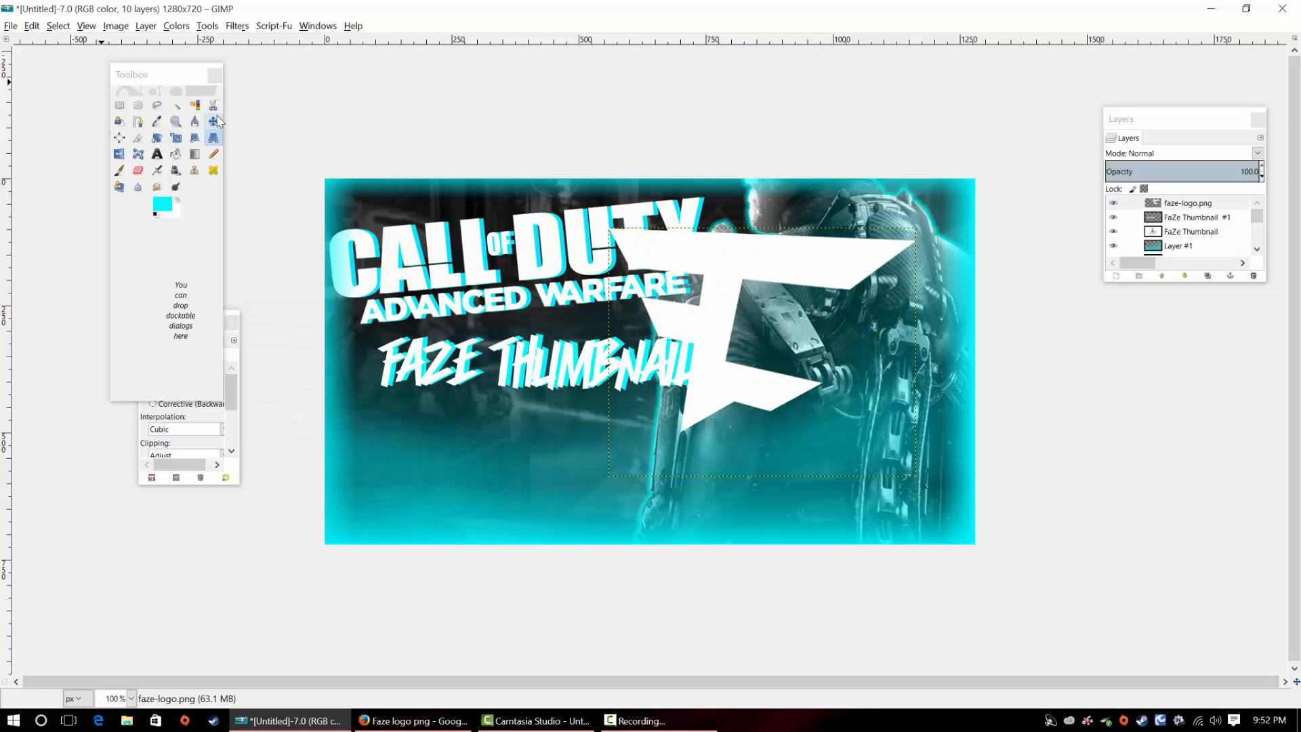
drag(705, 271, 698, 243)
click(1184, 276)
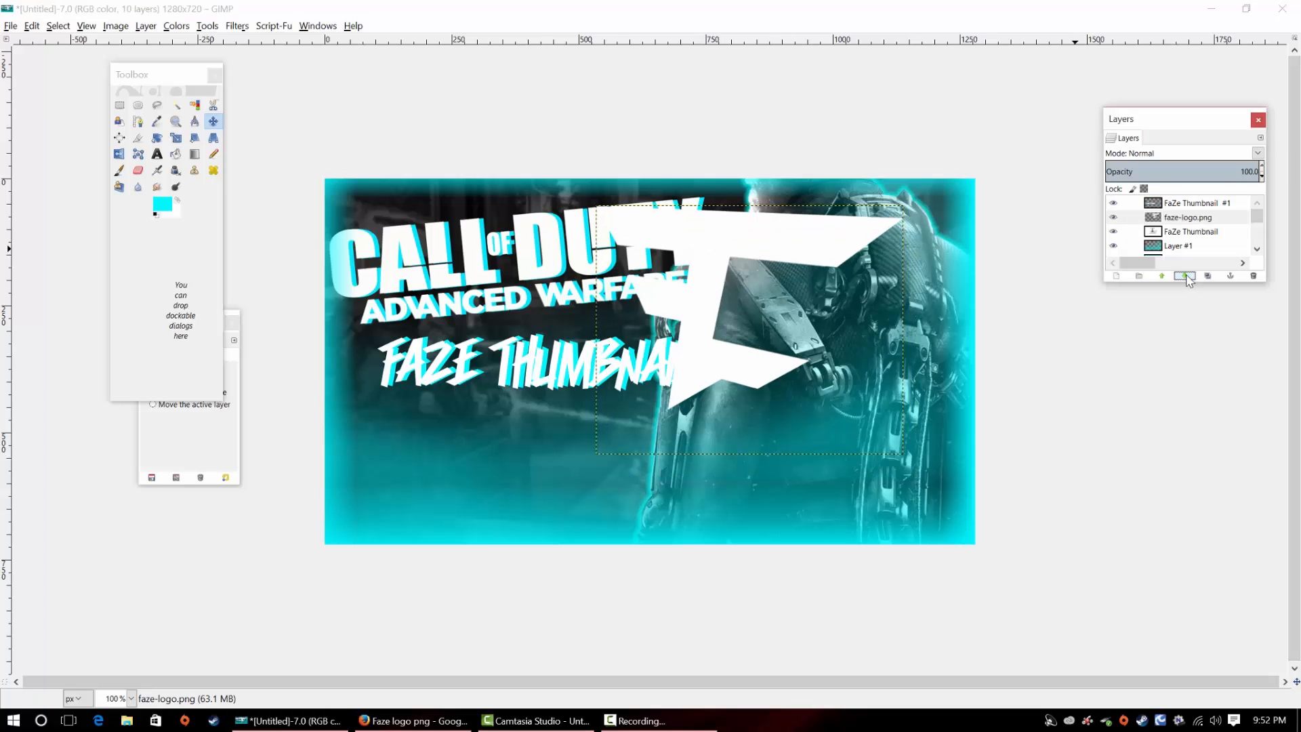
click(1185, 276)
click(1186, 275)
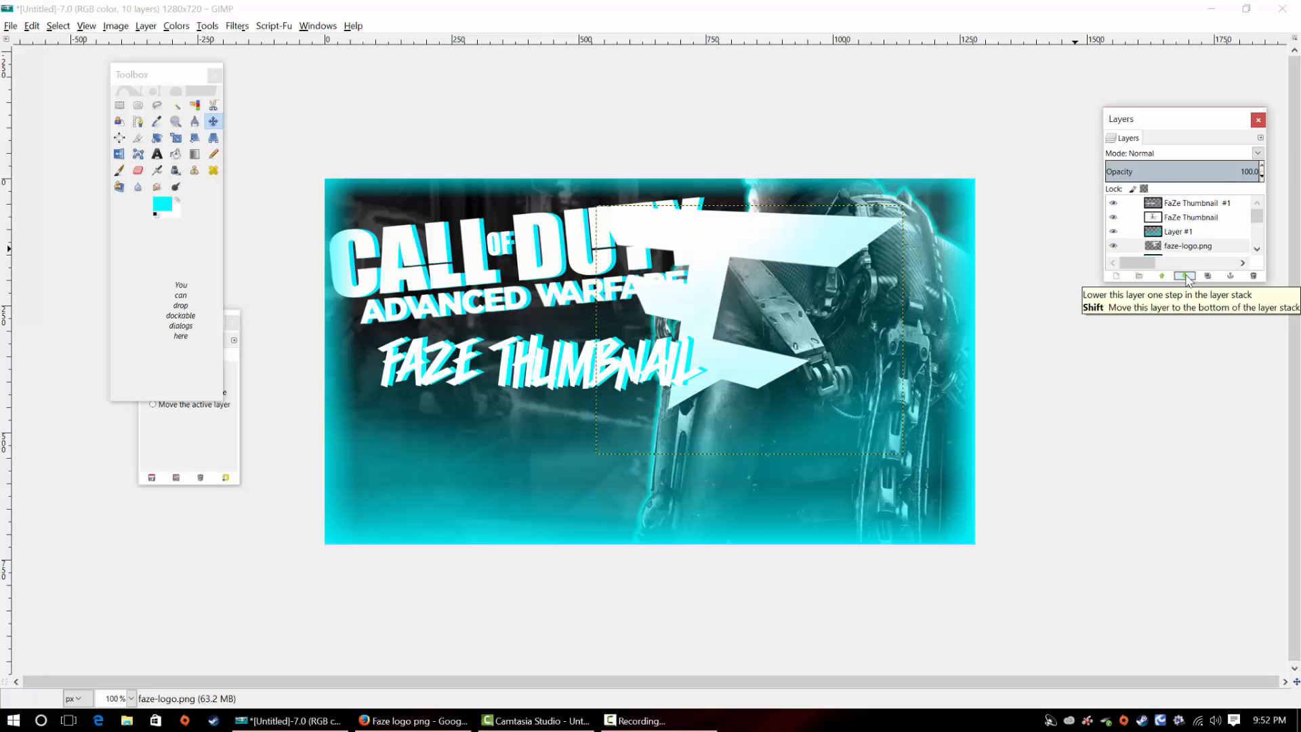
click(1185, 276)
click(1185, 276)
click(1186, 275)
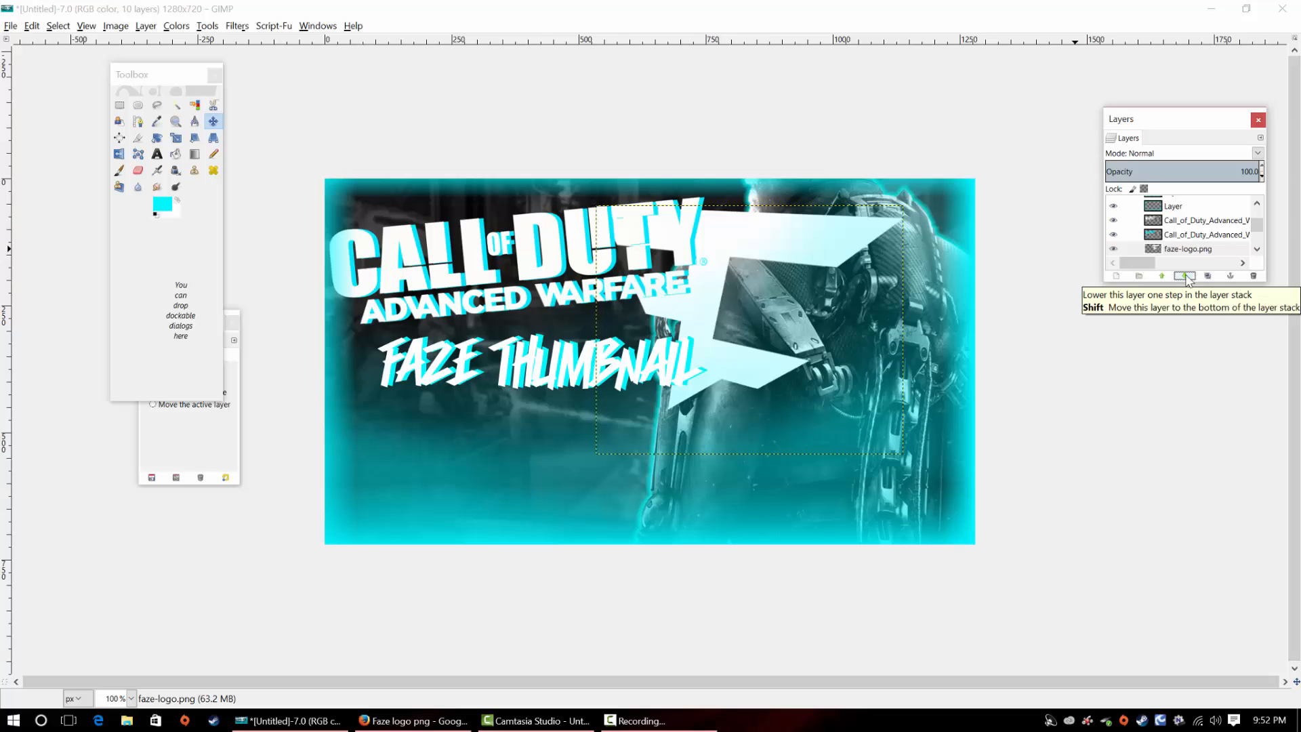
drag(687, 316, 739, 347)
Duplicate the faze-logo.png layer and make the copy active
click(1207, 276)
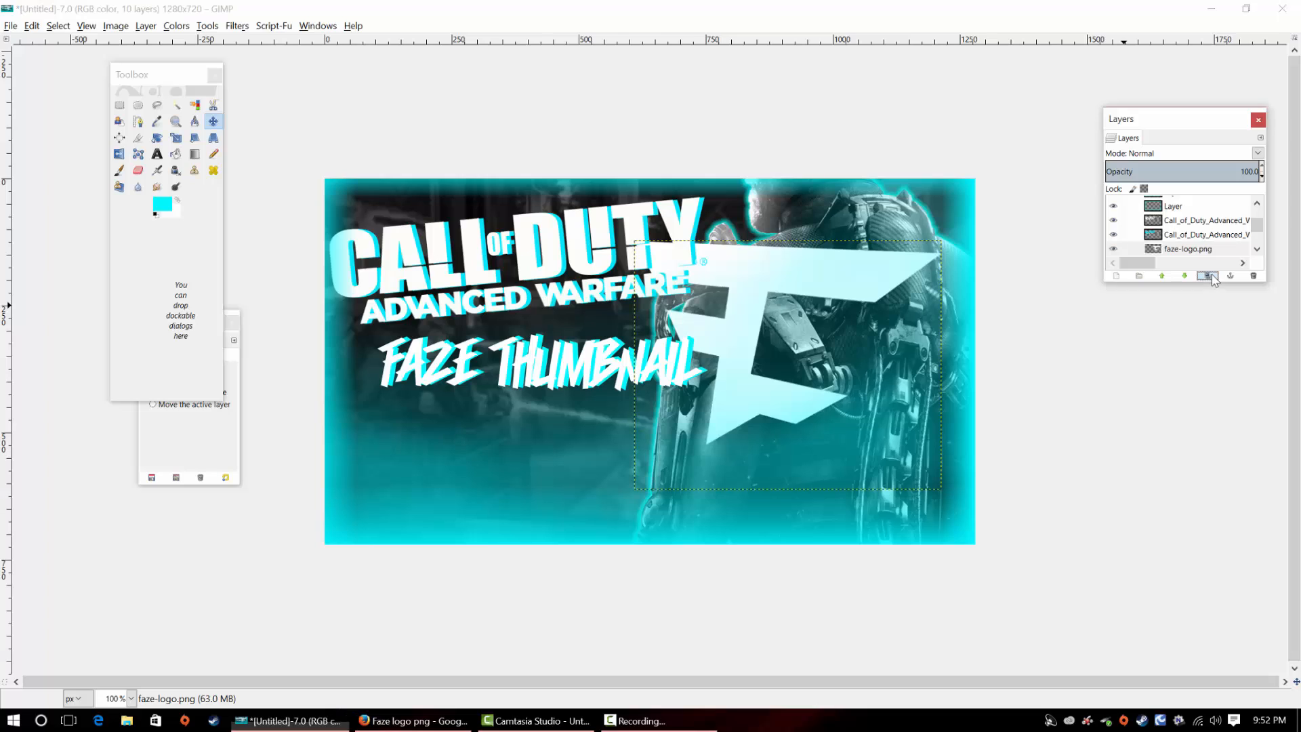
scroll(1254, 230, down, 1)
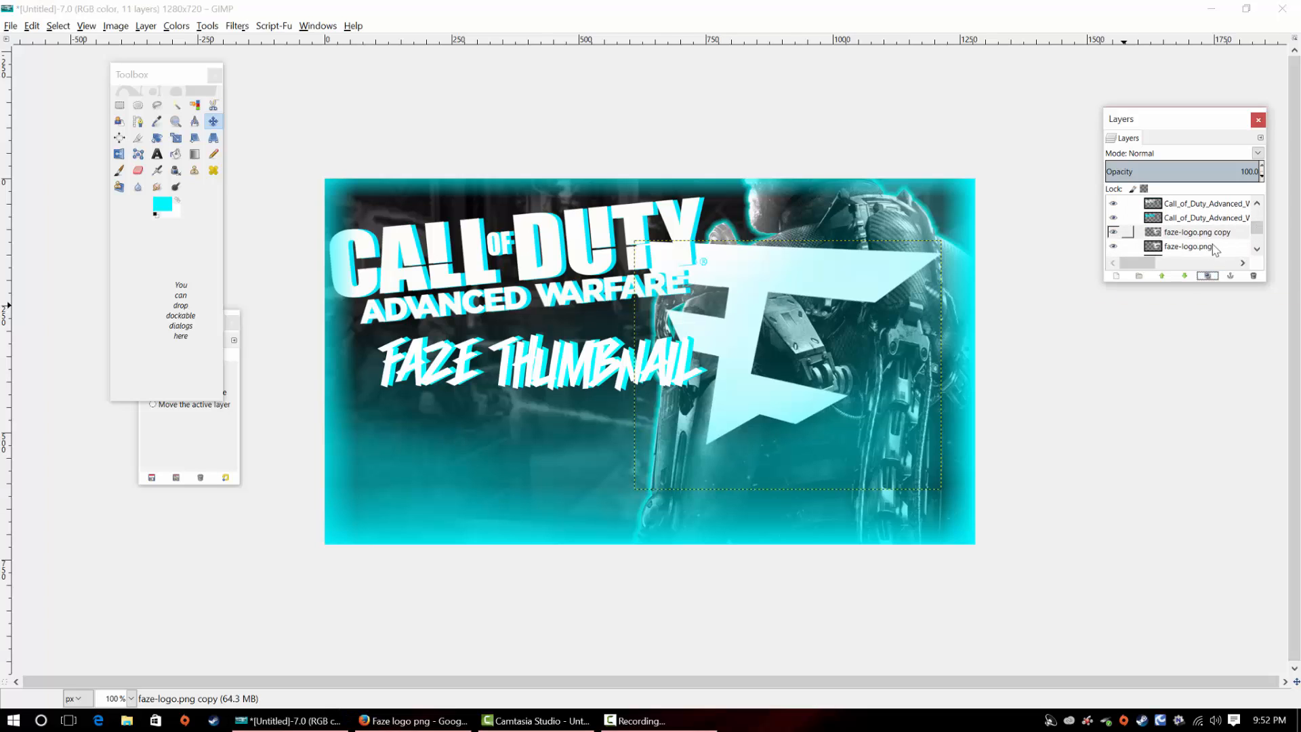
click(1211, 245)
click(1203, 232)
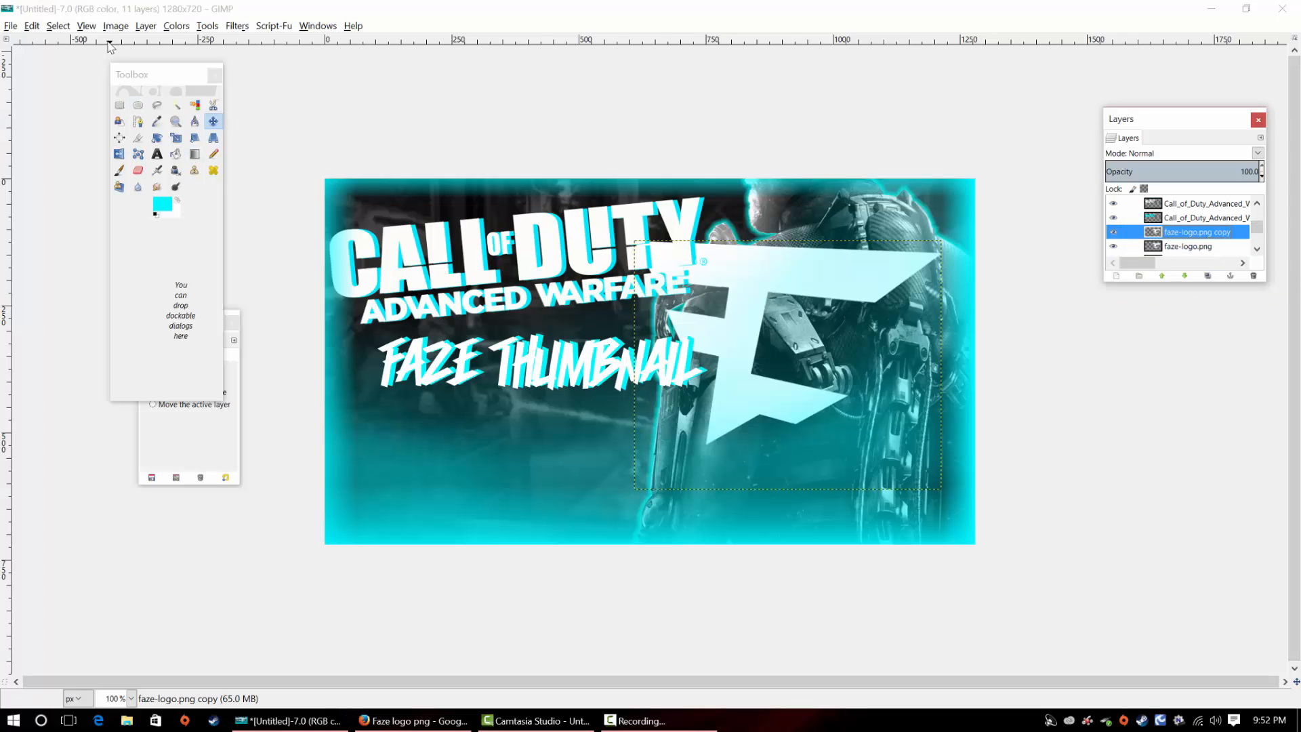
Colorify the FaZe logo copy with the cyan preset and shift it slightly up and left of the white logo
click(175, 26)
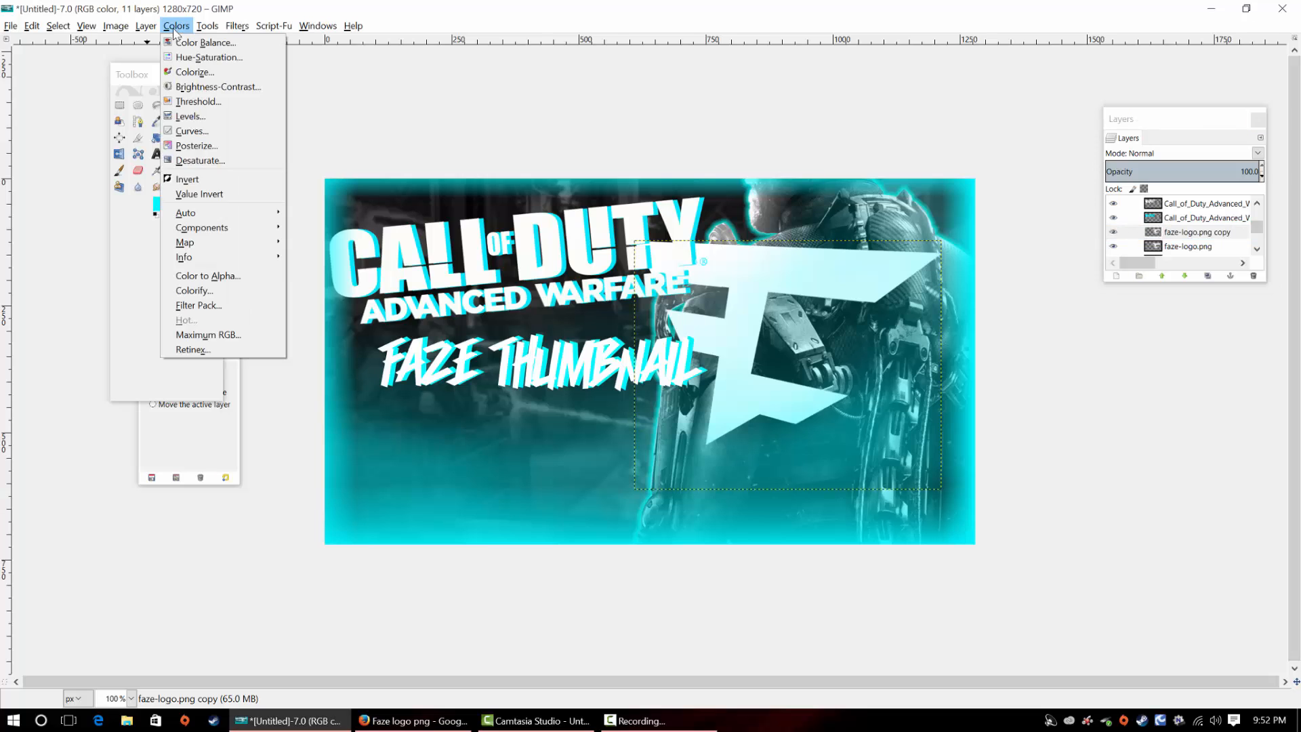
click(225, 291)
click(655, 446)
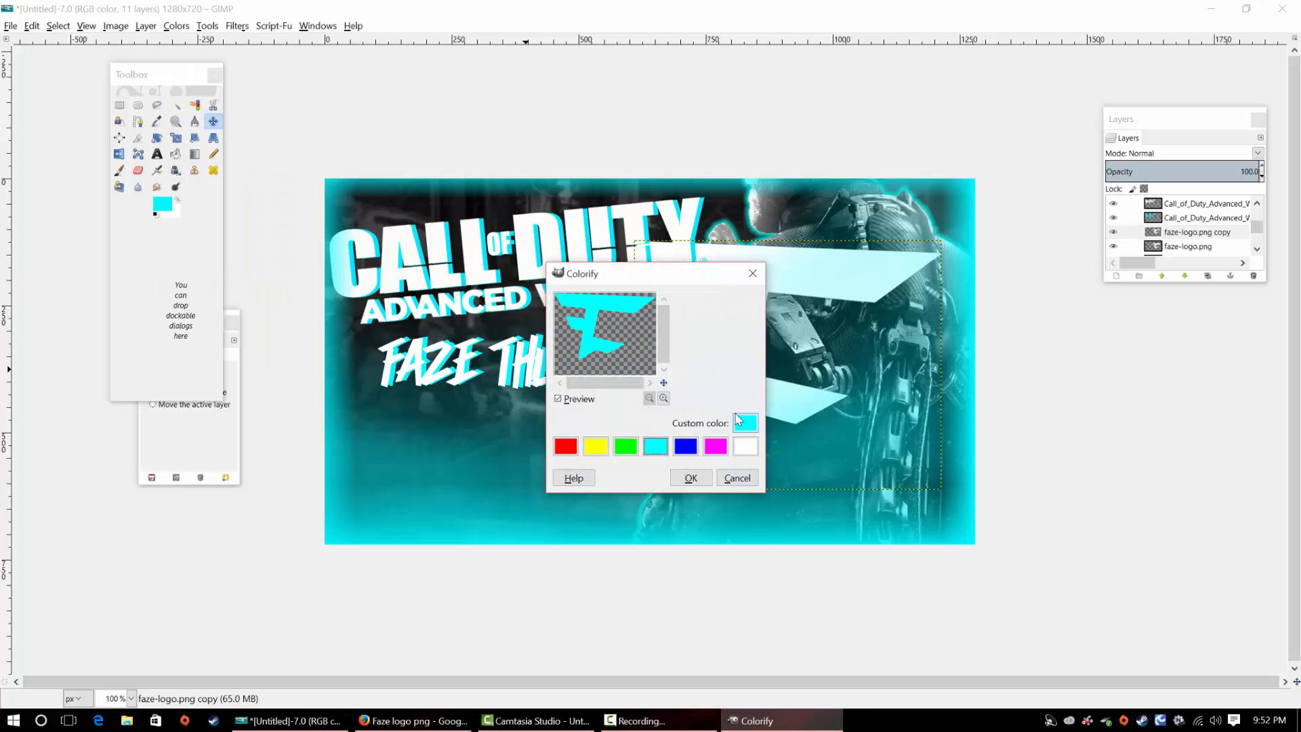
click(691, 477)
mouse_move(739, 374)
mouse_down()
mouse_move(730, 364)
mouse_move(762, 368)
mouse_move(726, 361)
mouse_up()
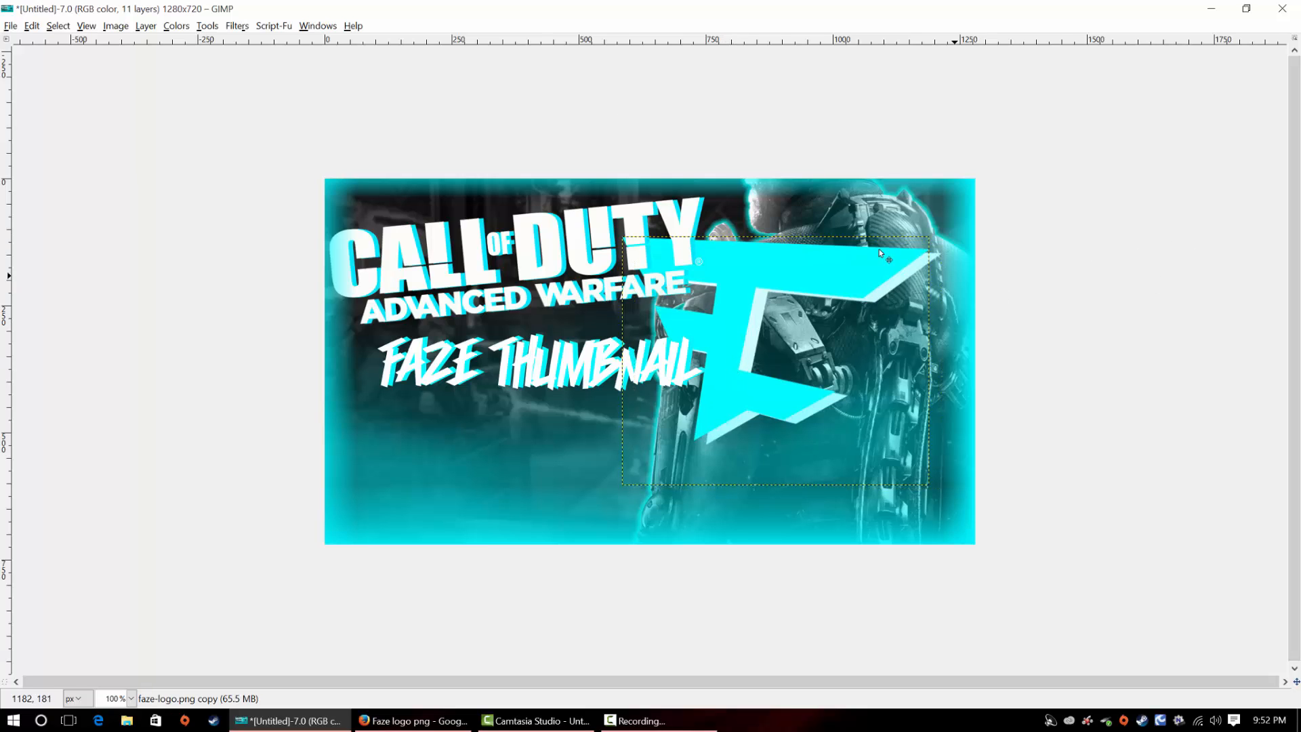
Lower the cyan FaZe logo copy beneath the white one and shift the white logo slightly left so cyan edges its right side
click(323, 28)
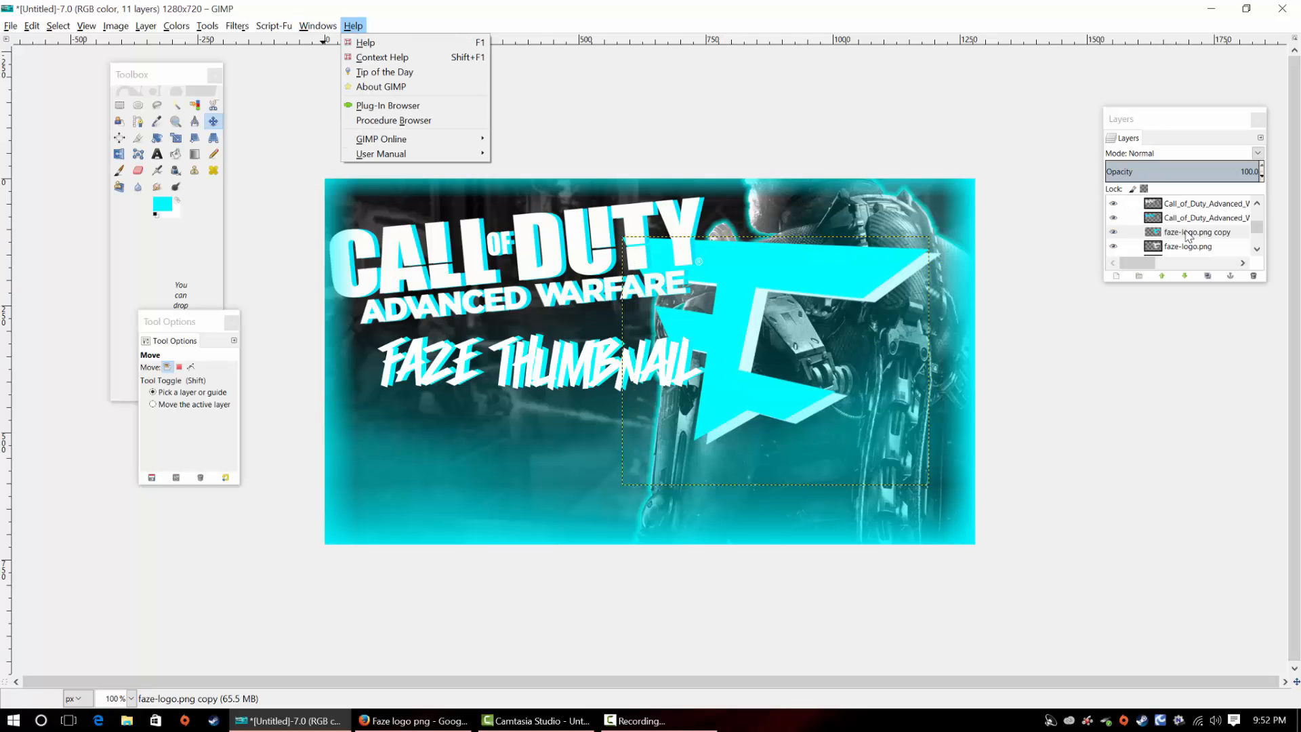
click(1185, 276)
click(1172, 231)
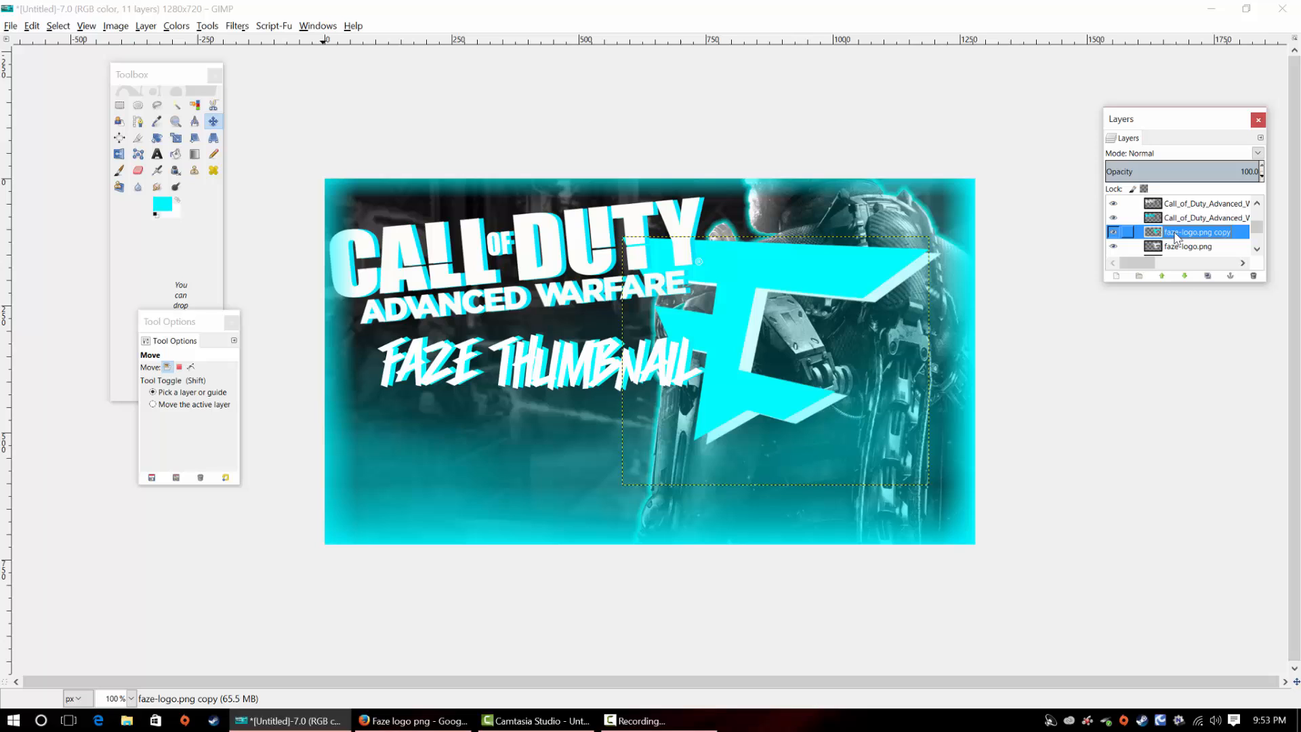
click(1185, 276)
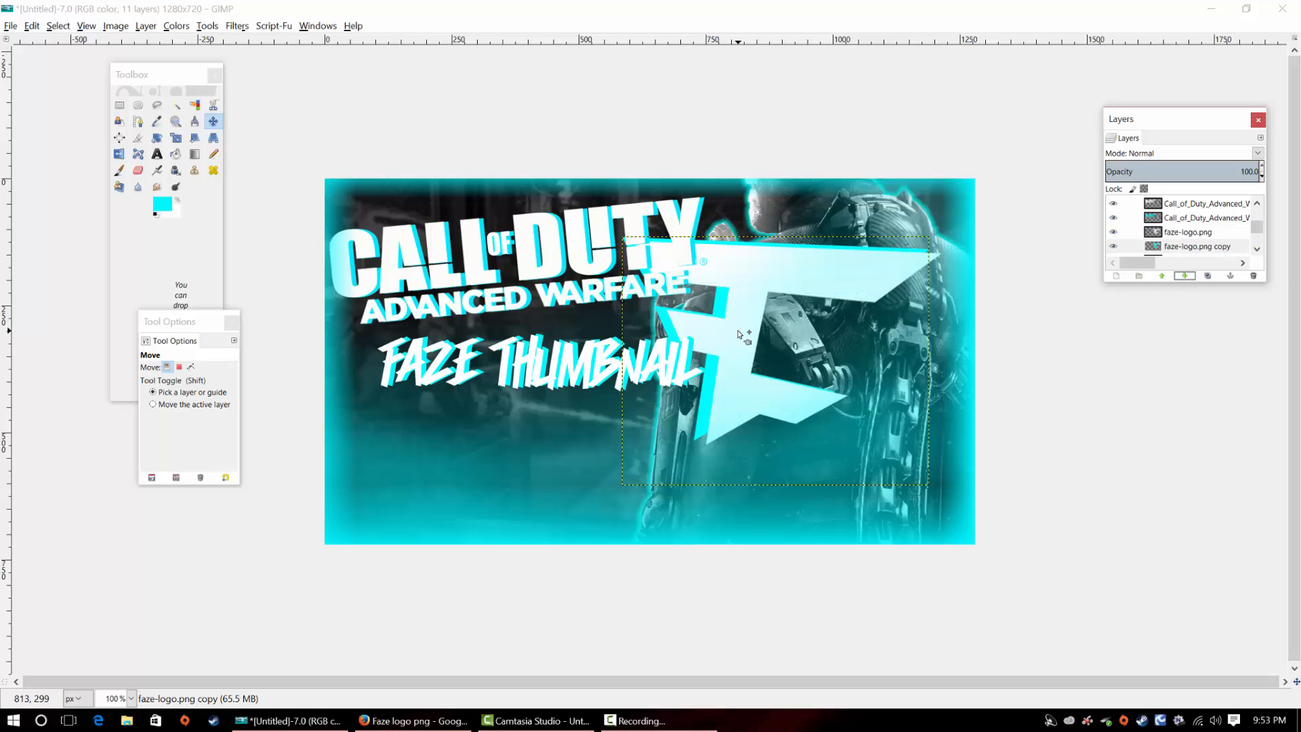
mouse_move(738, 334)
mouse_down()
mouse_move(706, 324)
mouse_move(713, 334)
mouse_up()
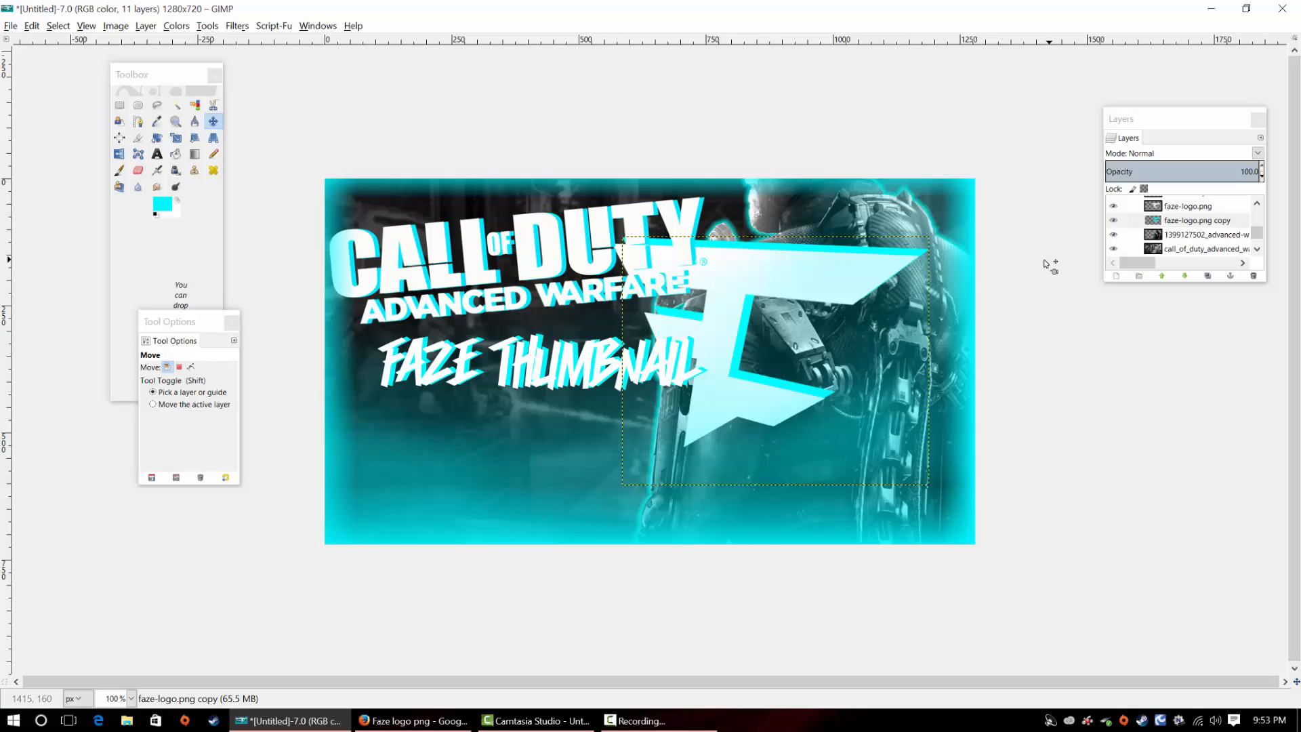
click(634, 720)
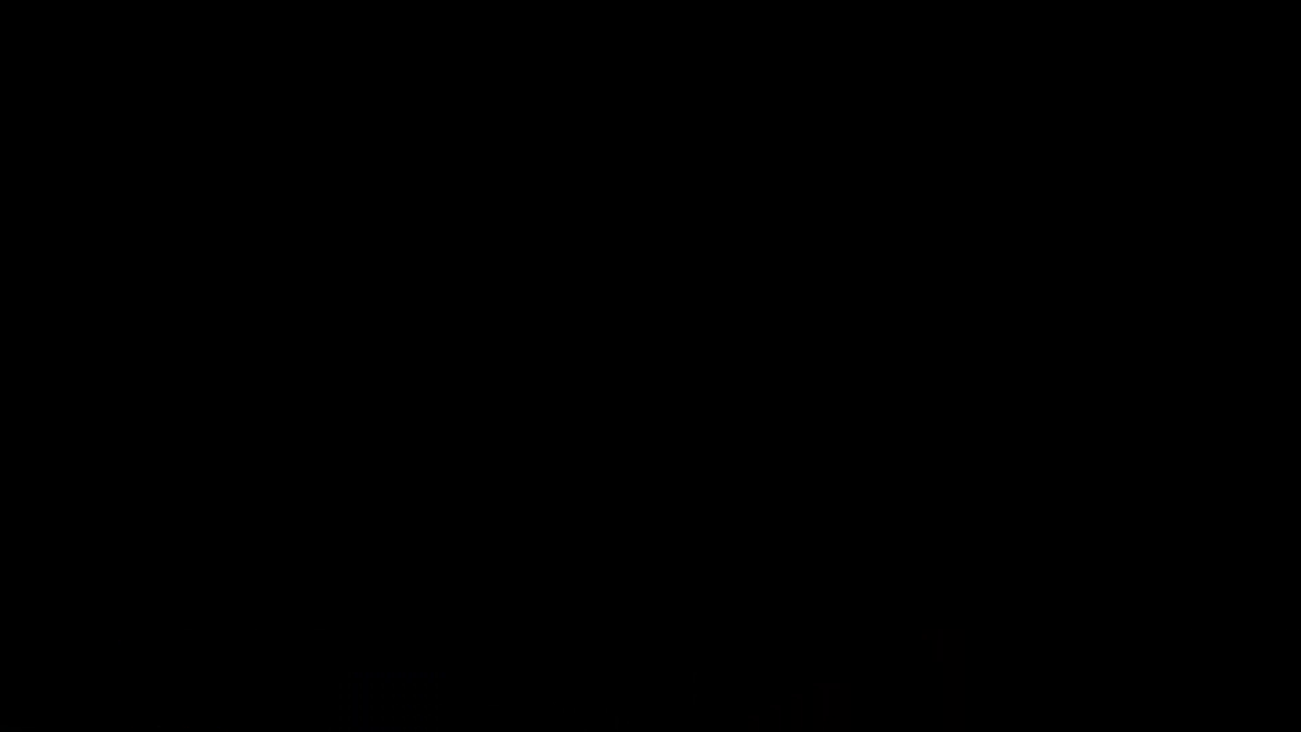